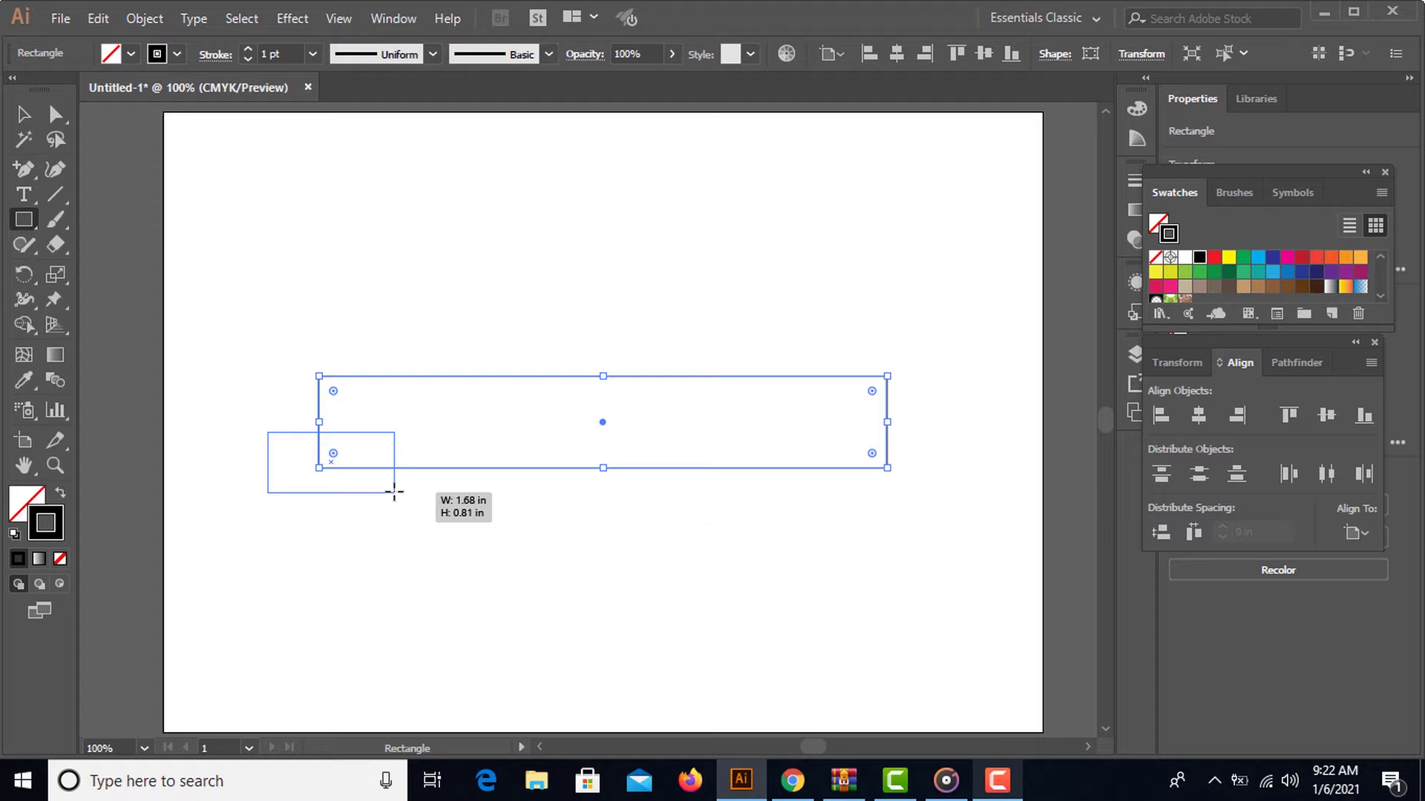
- Draw a rectangle about 1.68 by 0.81 in and centre it on the lower-left corner of the long rectangle
left_click_drag(394, 492, 394, 491)
key("v")
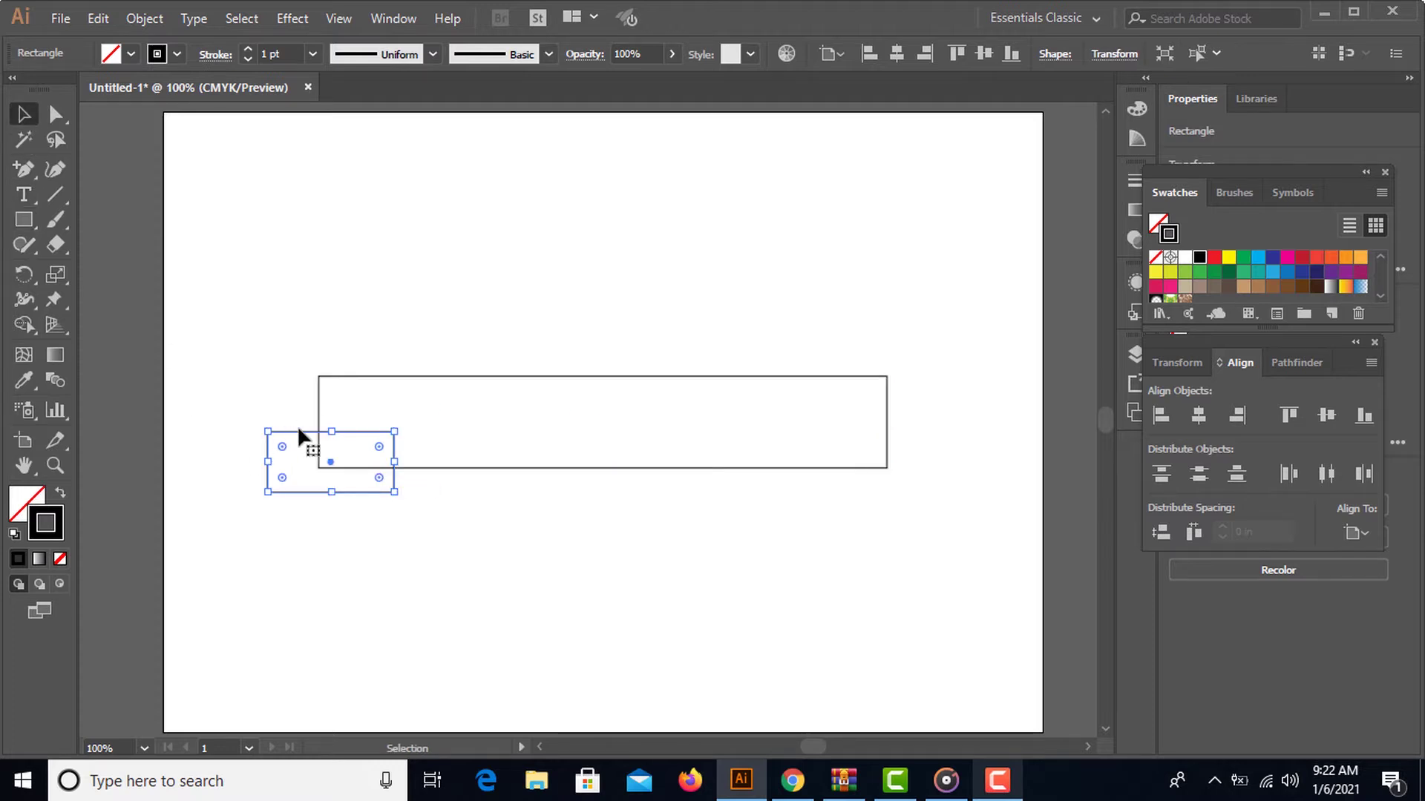
left_click_drag(299, 433, 289, 439)
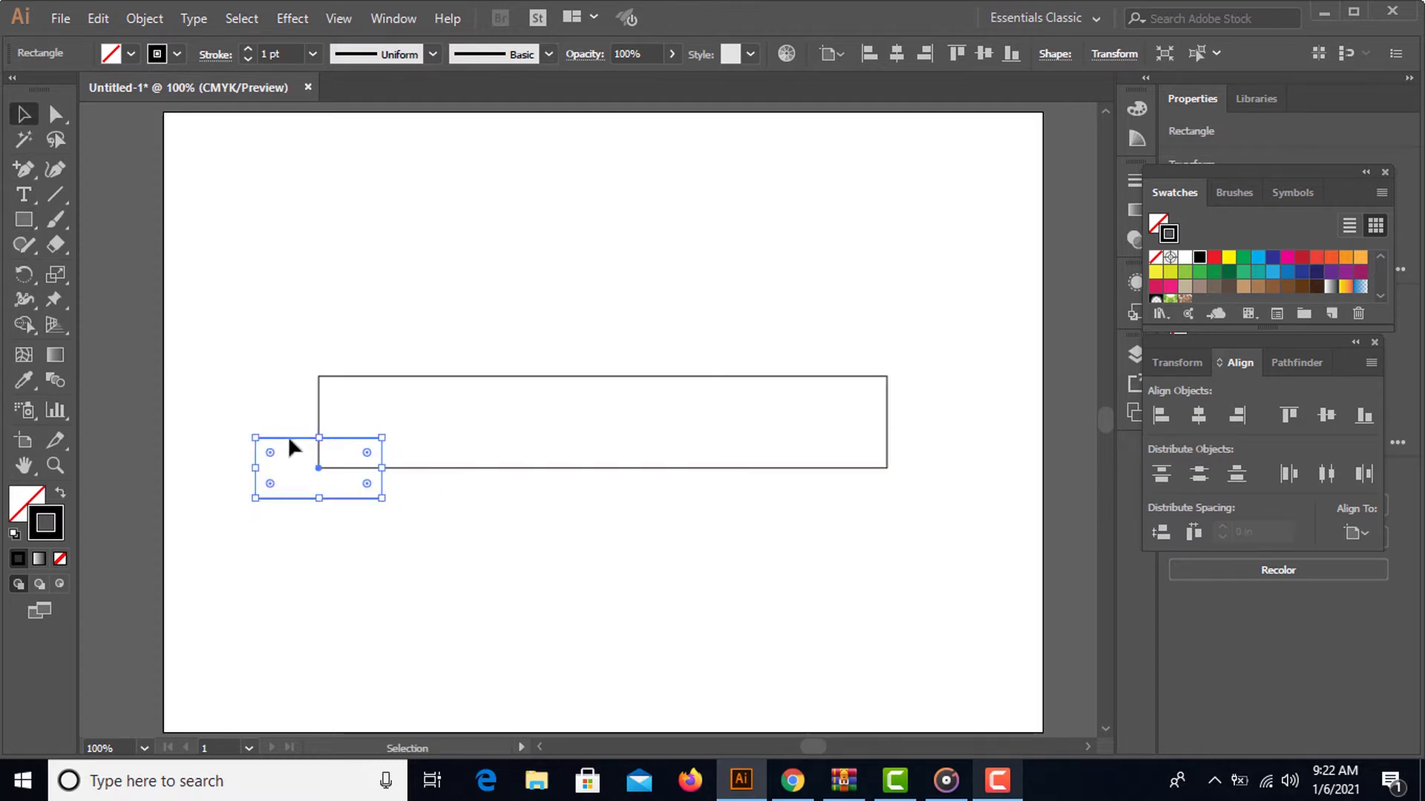
- Add an anchor point midway on the small rectangle's left edge and move it inward to form a ribbon notch
left_click(26, 172)
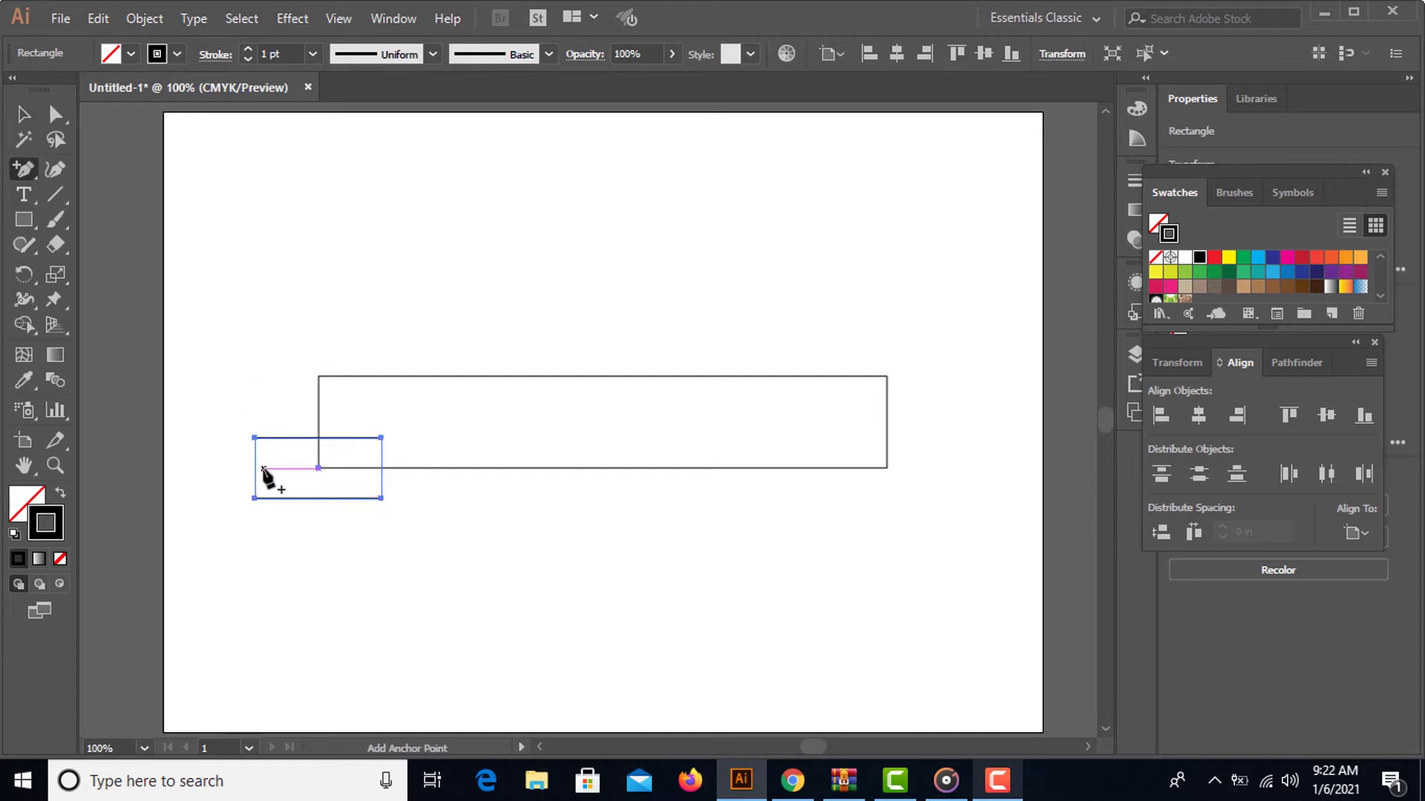
left_click(255, 468)
left_click(56, 114)
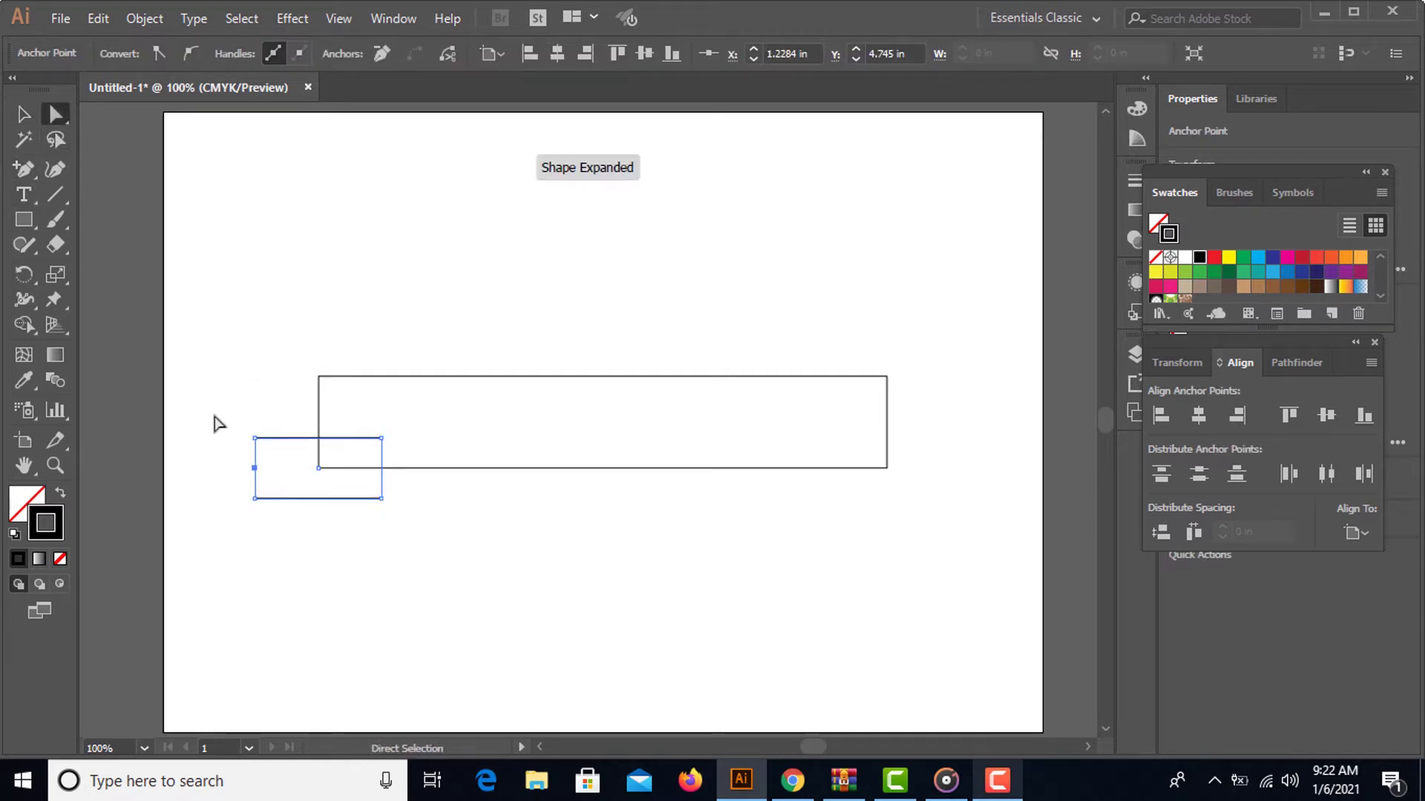
left_click_drag(226, 462, 283, 474)
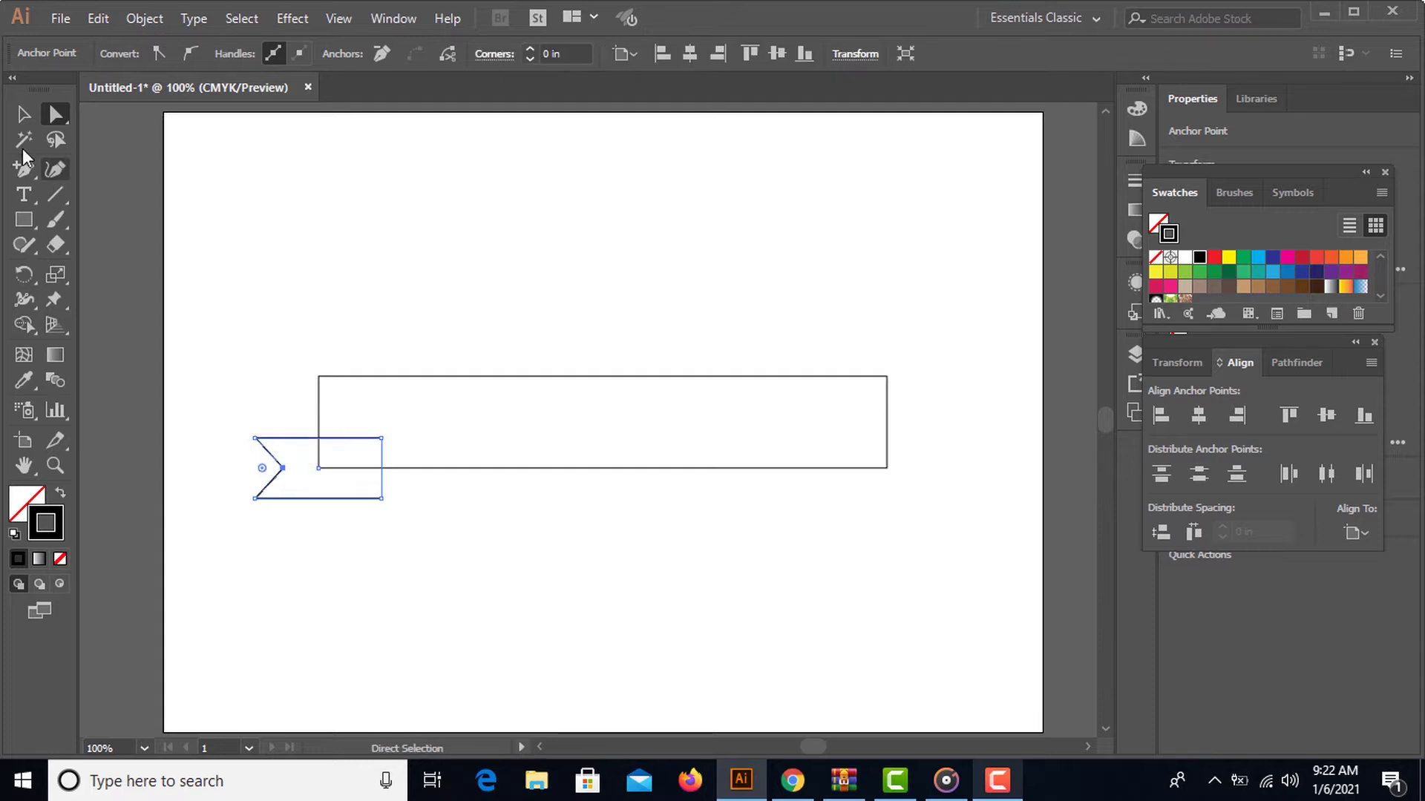
- Create a vertical-axis reflected copy of the notched tail and place it on the long rectangle's lower-right corner
key("v")
left_click_drag(230, 402, 287, 519)
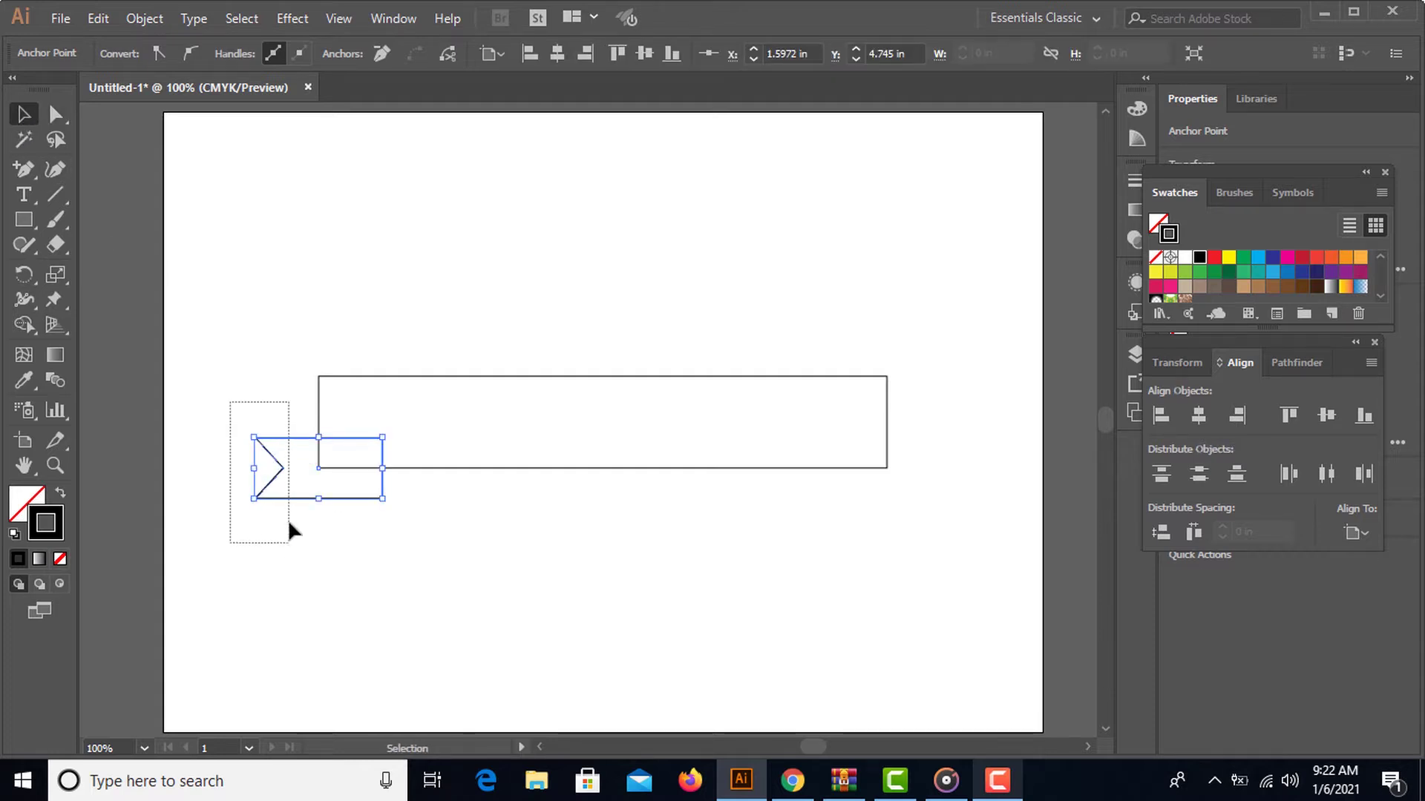
right_click(291, 491)
mouse_move(406, 369)
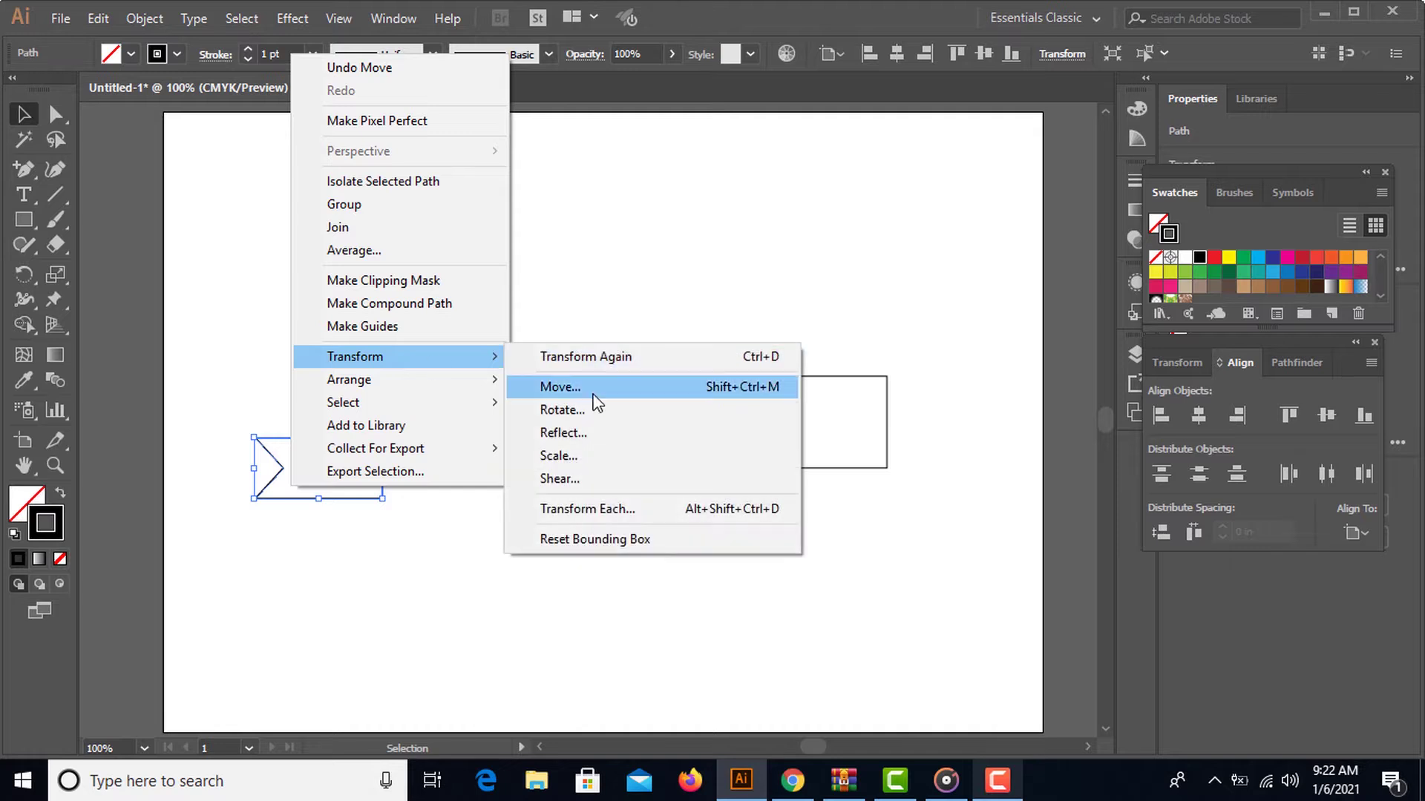
left_click(582, 438)
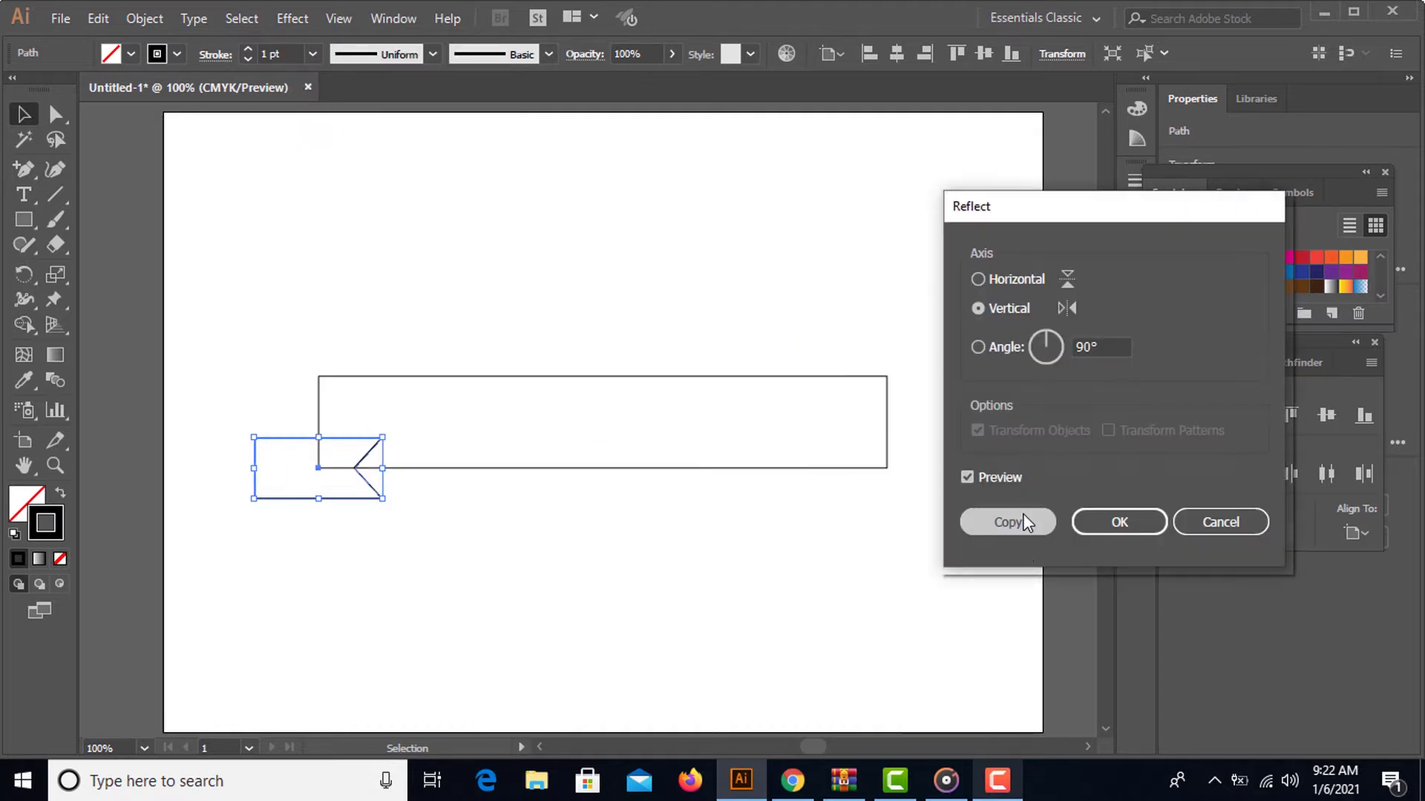
left_click(1024, 522)
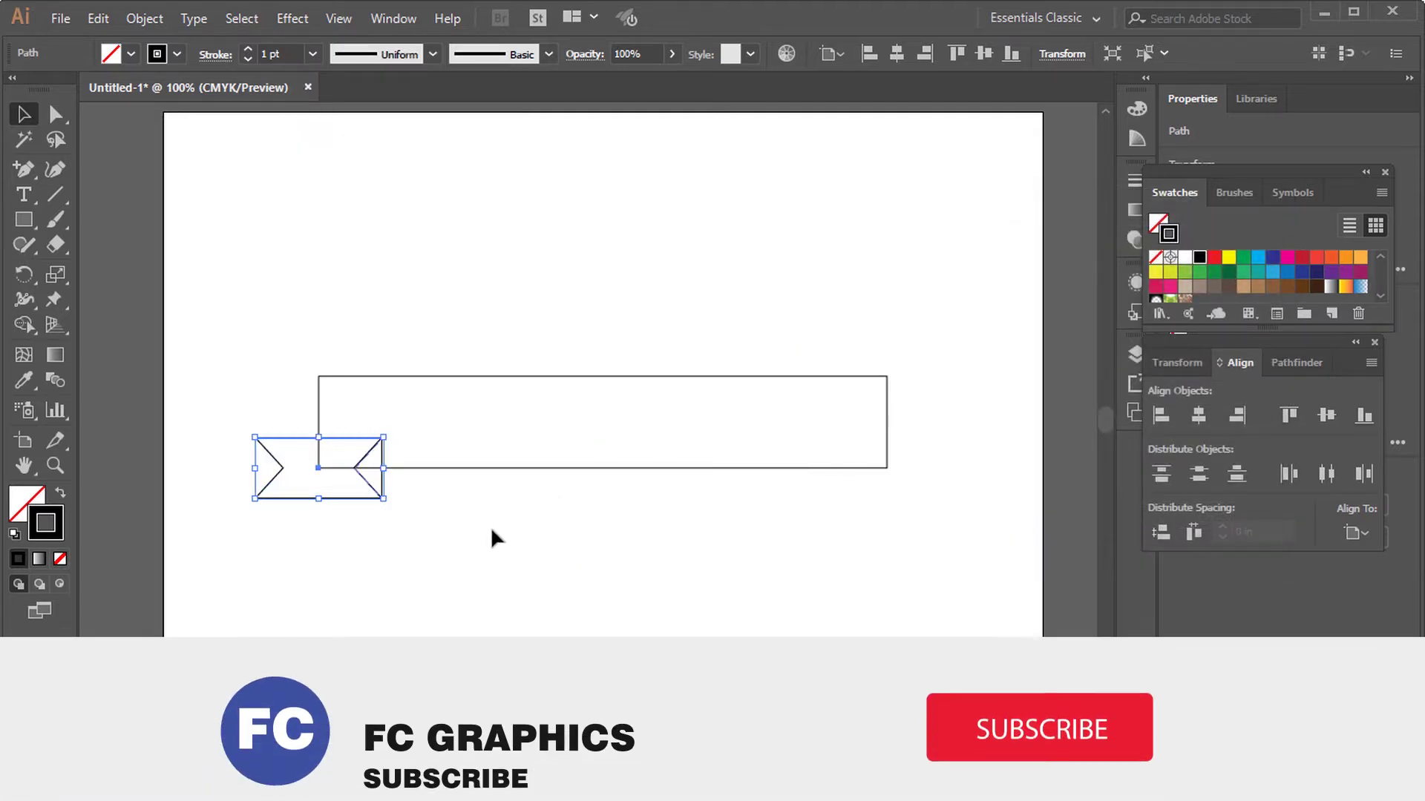
left_click(489, 528)
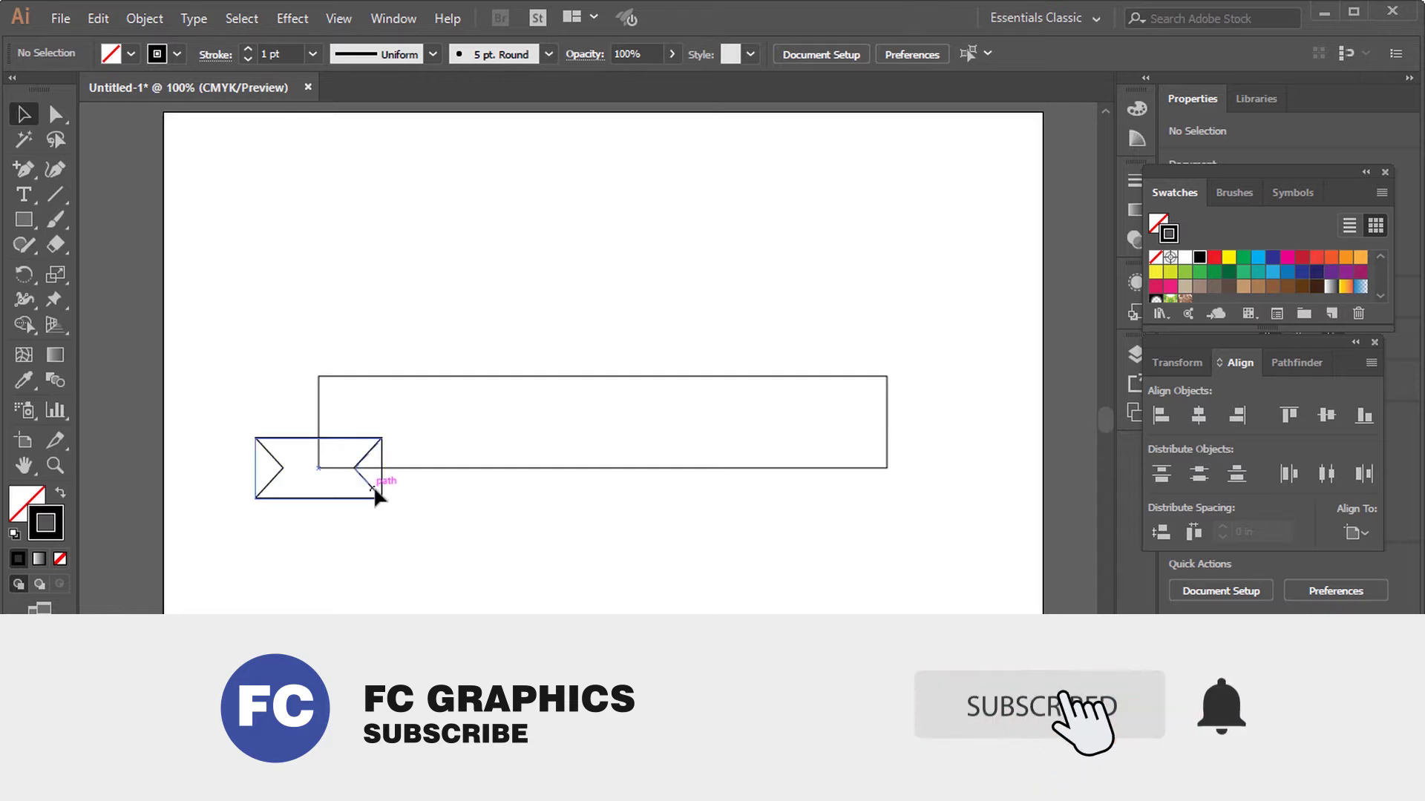
left_click_drag(380, 490, 936, 498)
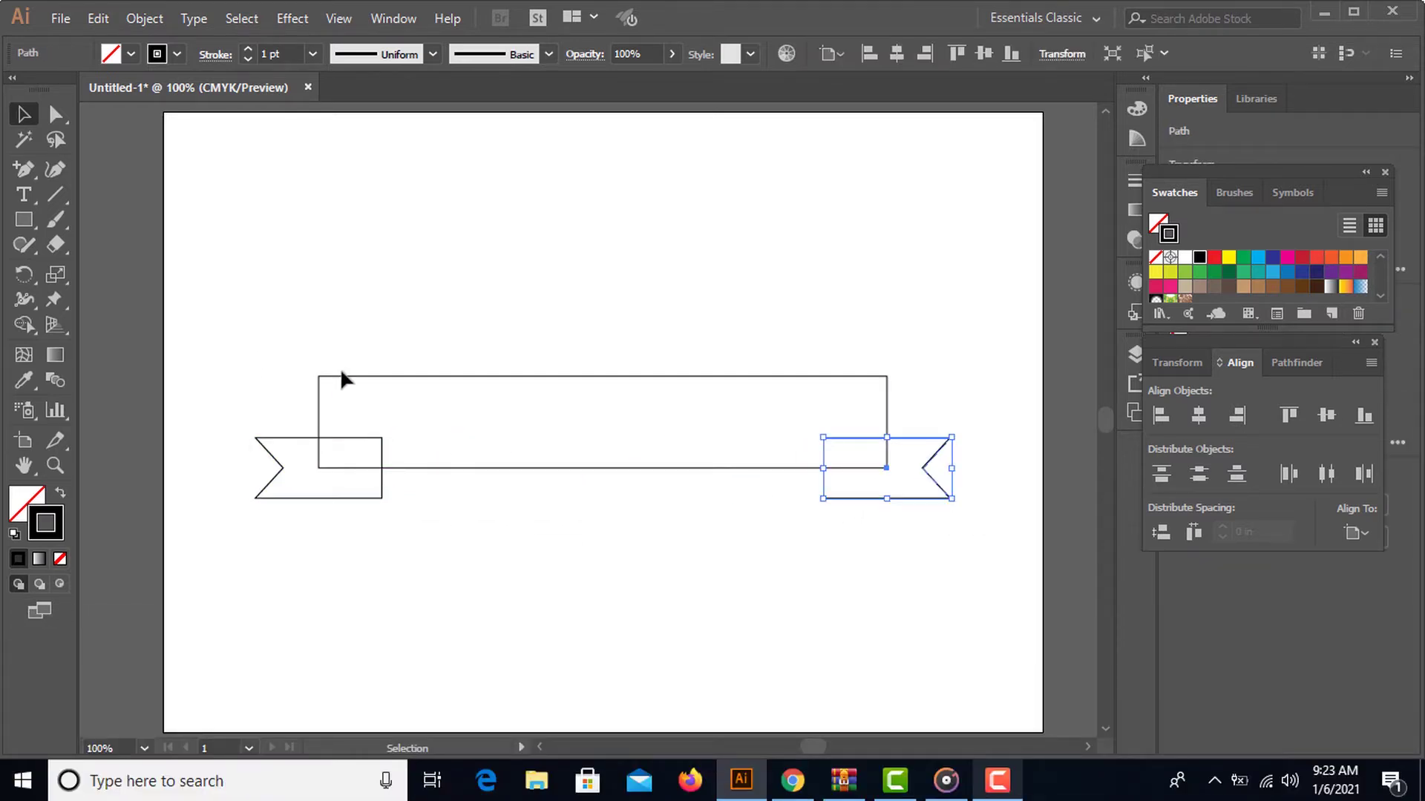
- Fill all three banner shapes with black and set their stroke weight to 5 pt
left_click_drag(232, 313, 1012, 562)
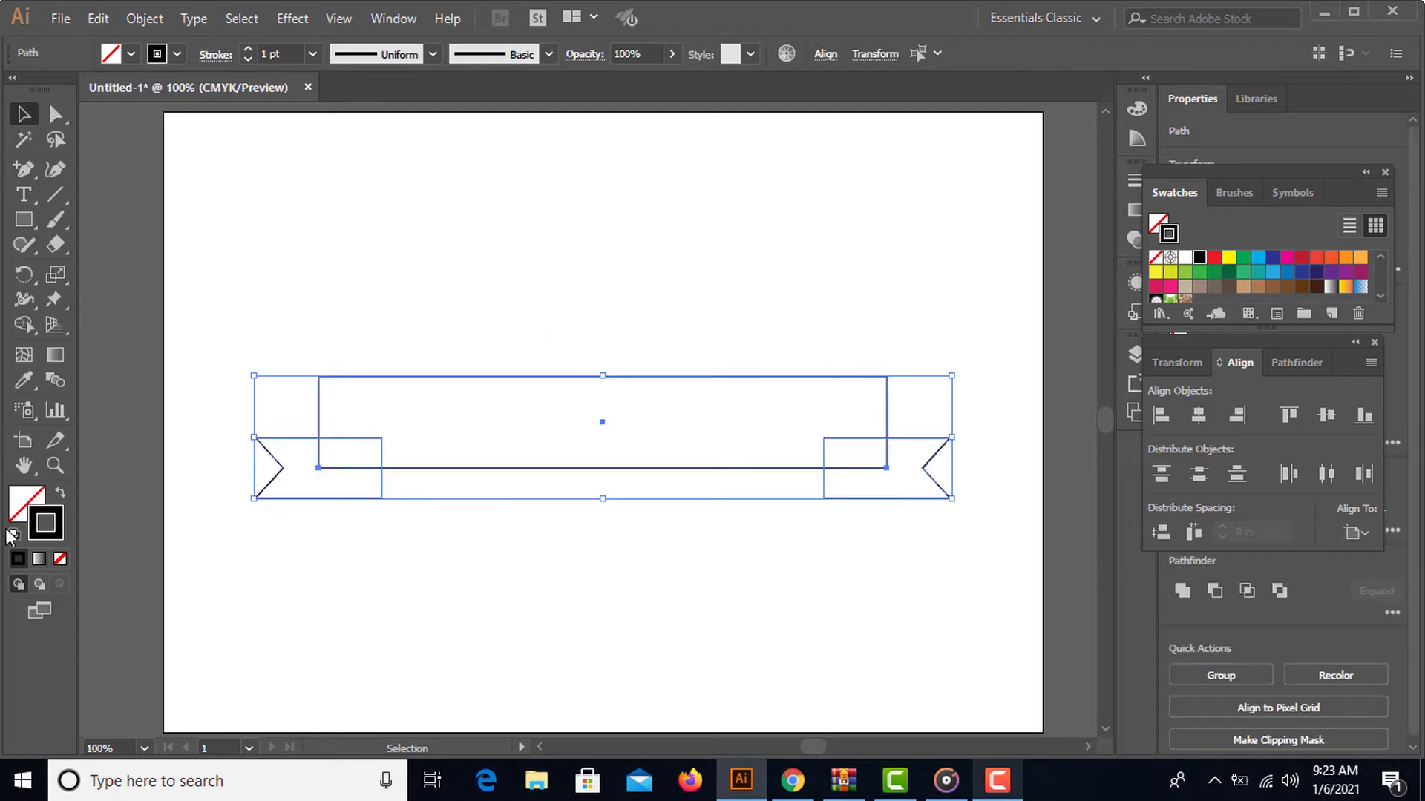
left_click(17, 559)
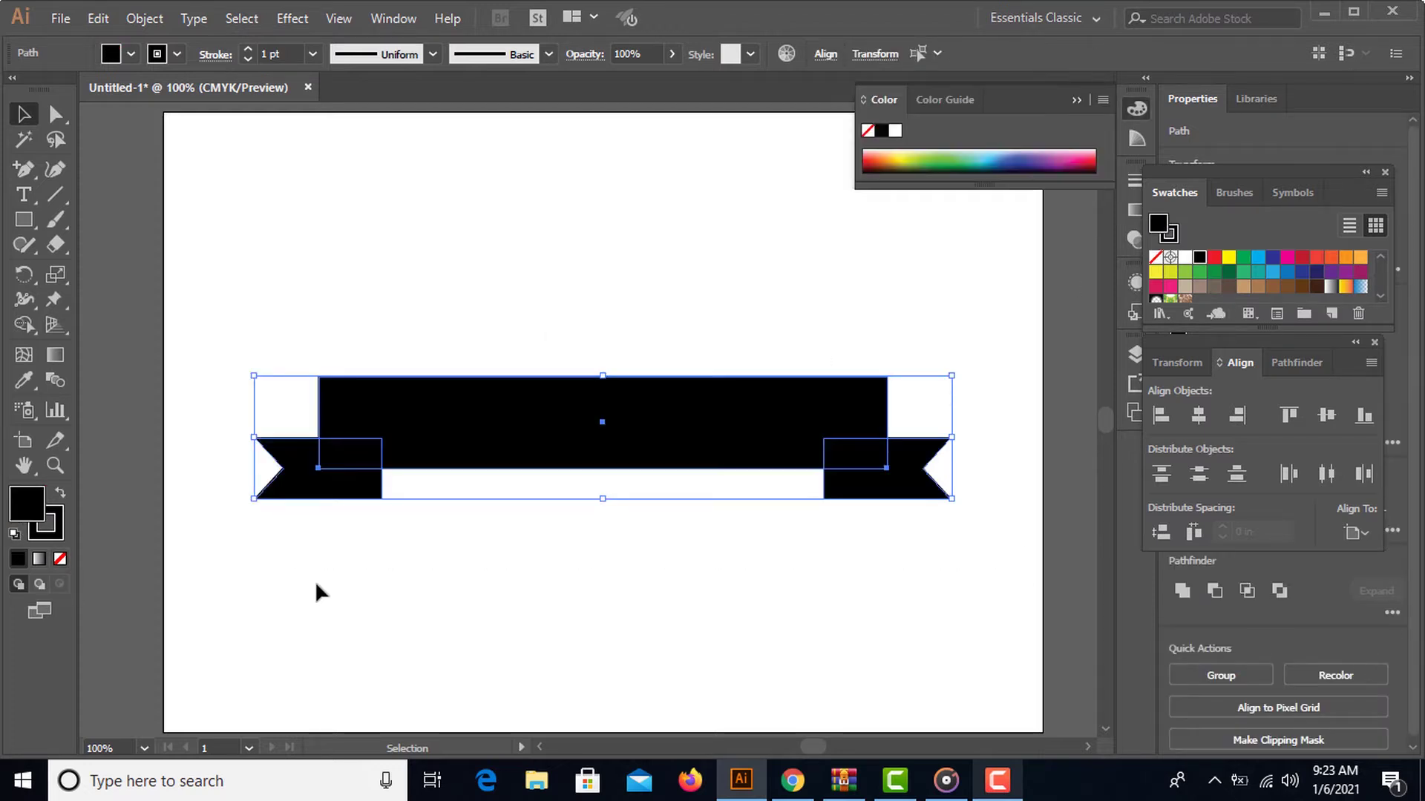
left_click(238, 54)
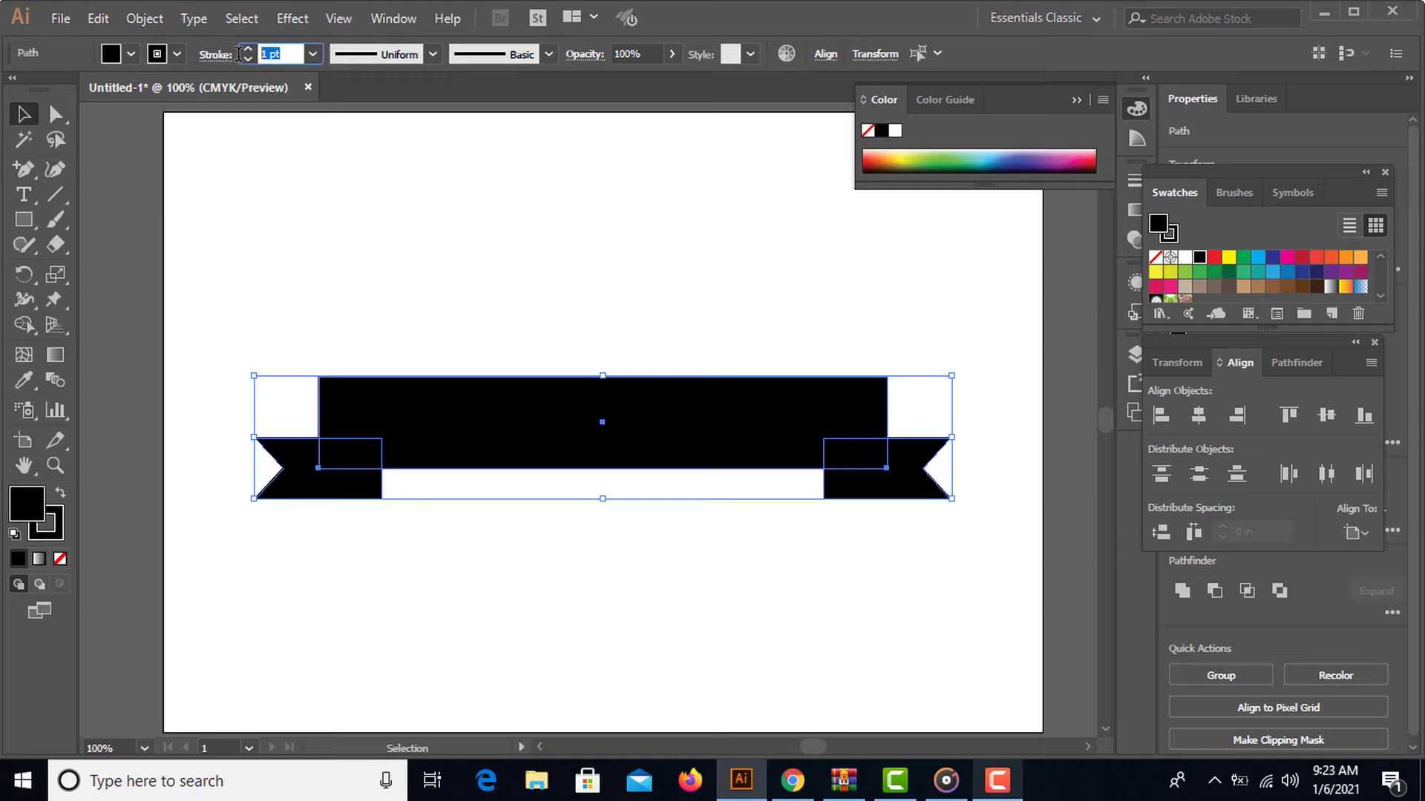
type("5")
key("Return")
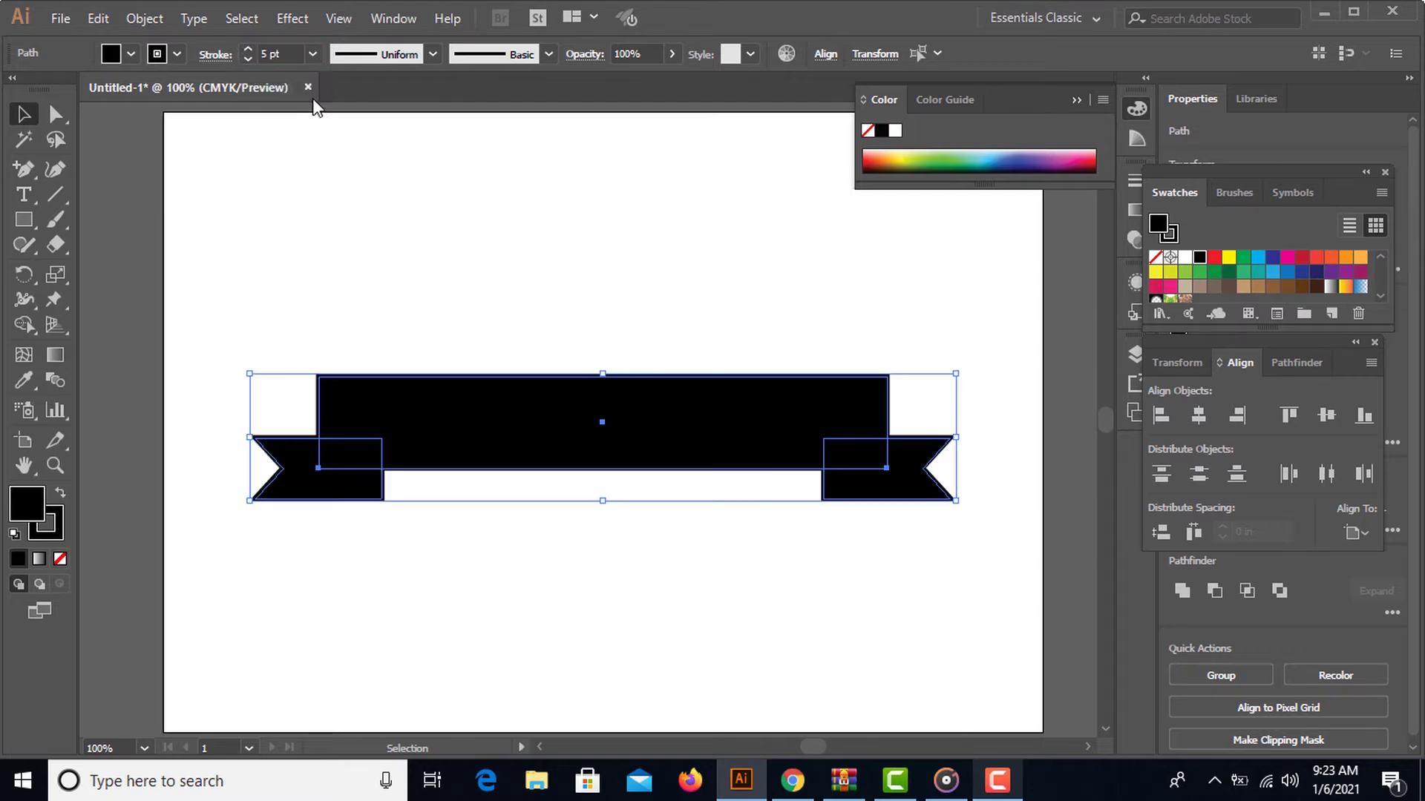
- Expand the fill and stroke of all three banner shapes, then deselect them
left_click(146, 20)
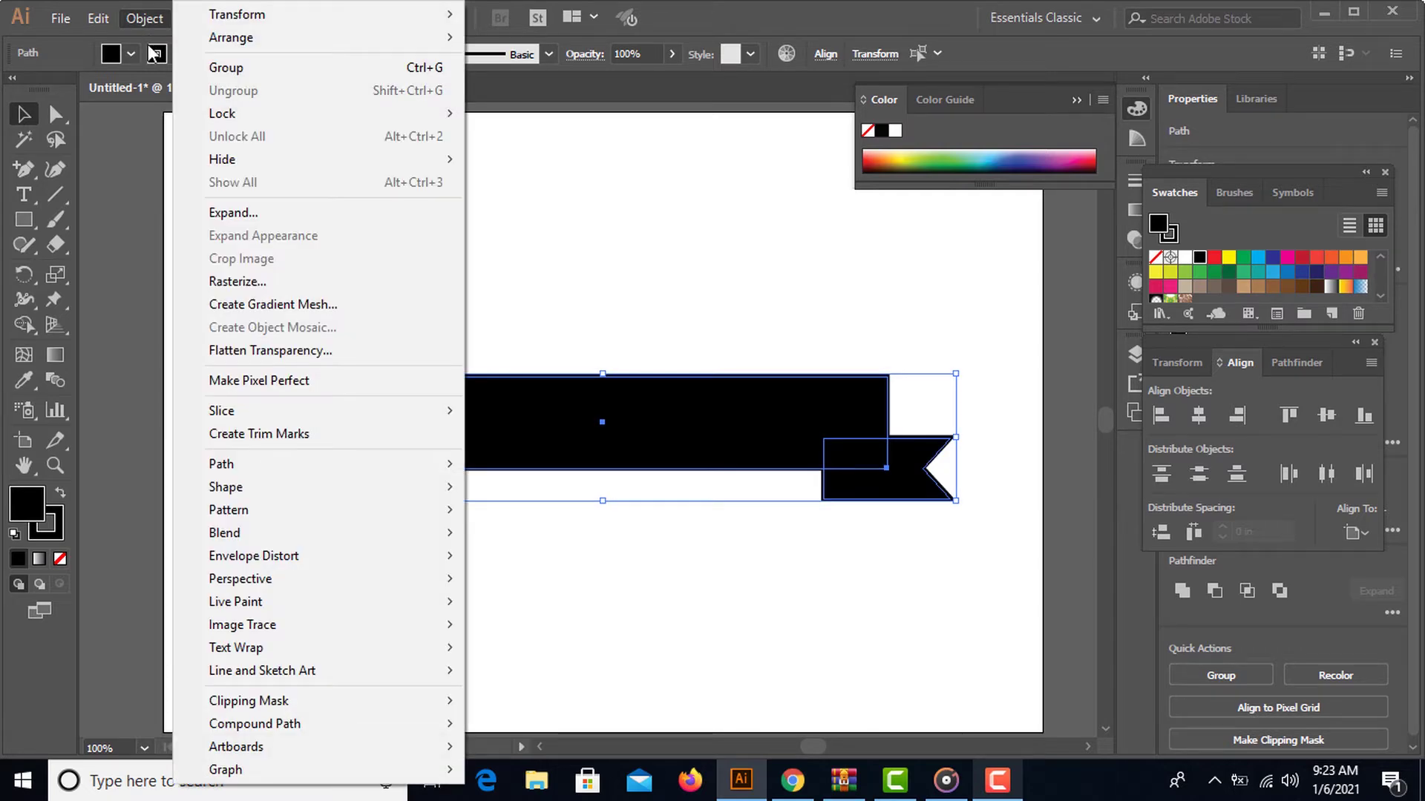
left_click(241, 214)
left_click(483, 513)
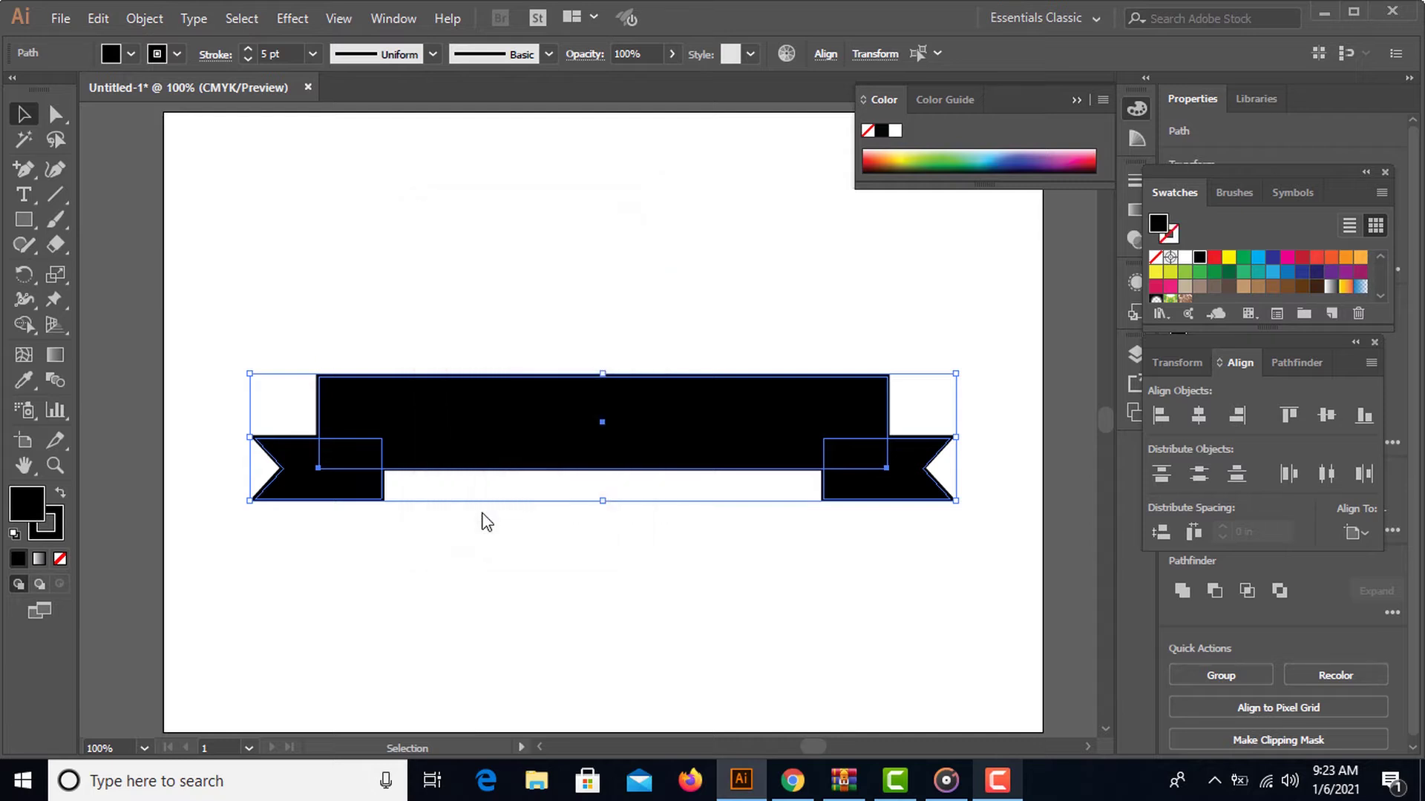
left_click(515, 370)
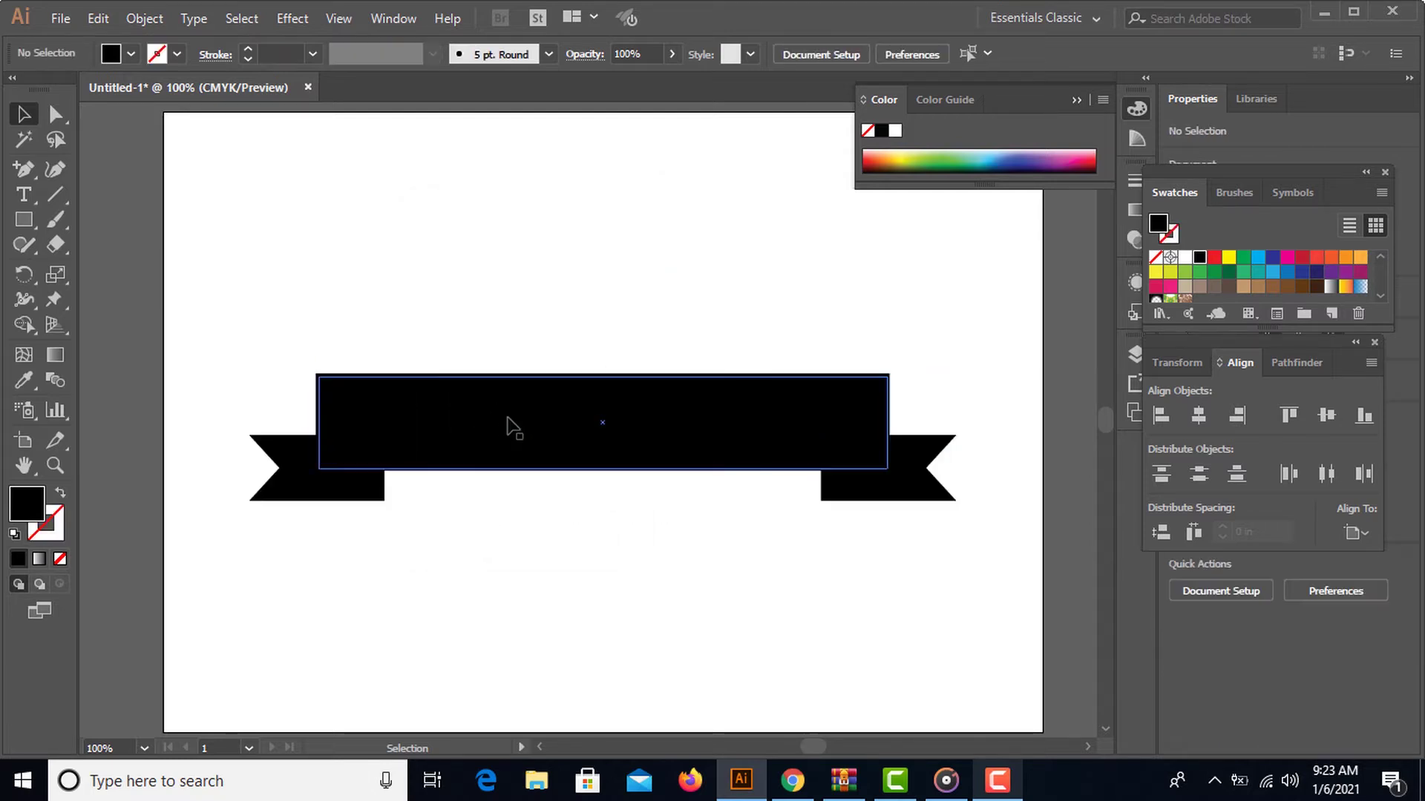
- Ungroup the expanded central rectangle of the banner
right_click(519, 435)
left_click(563, 592)
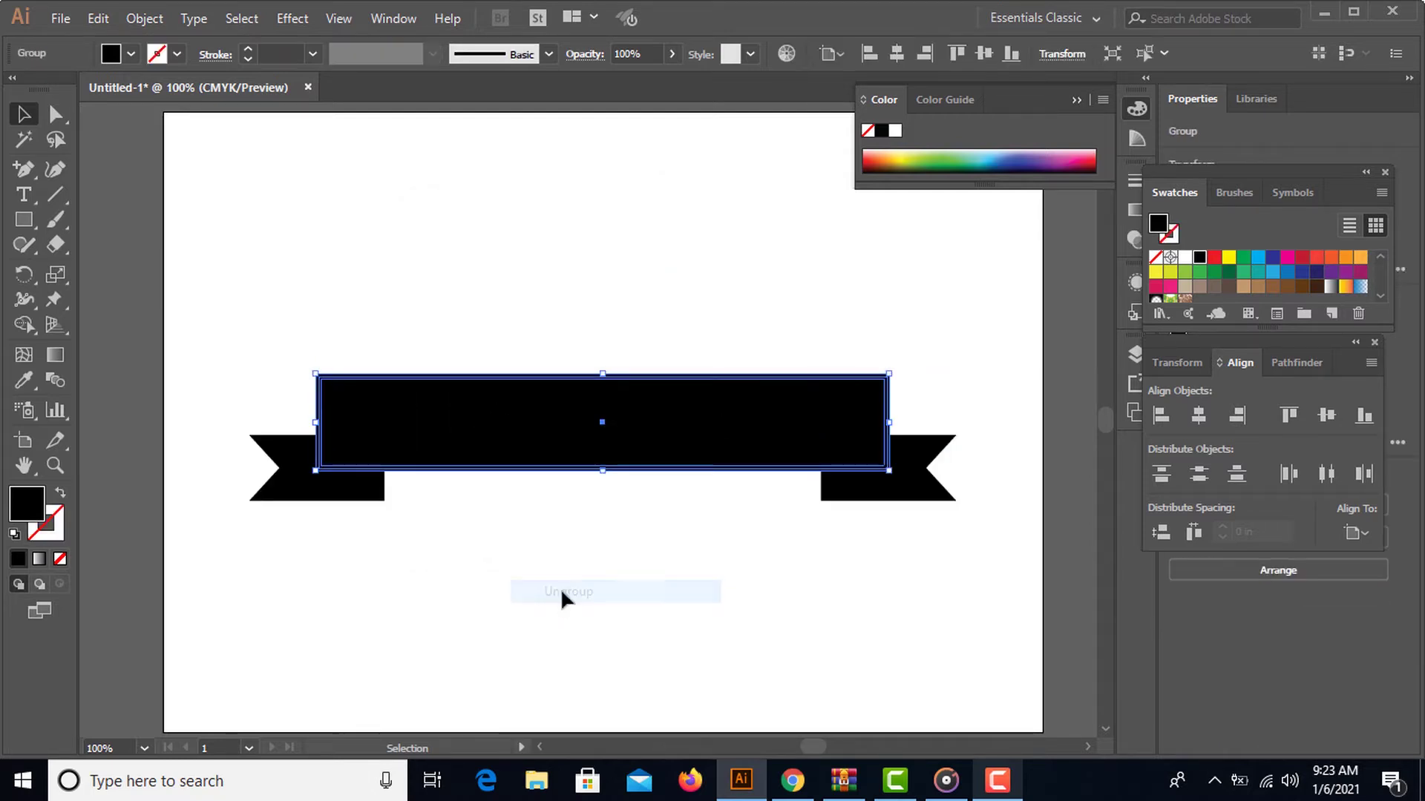
left_click(395, 260)
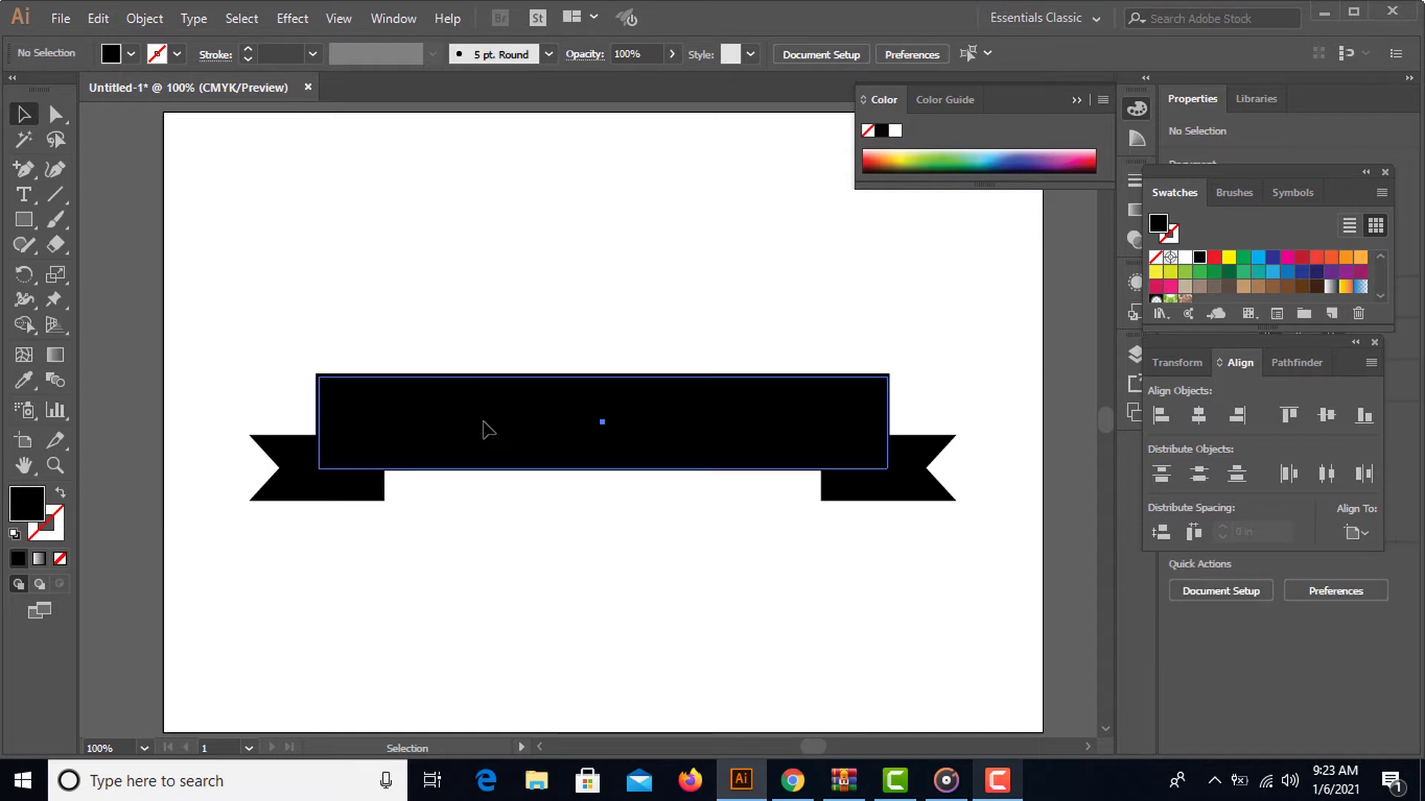
- Give the inner central rectangle a white 5 pt stroke aligned to the inside
left_click(483, 426)
left_click(64, 527)
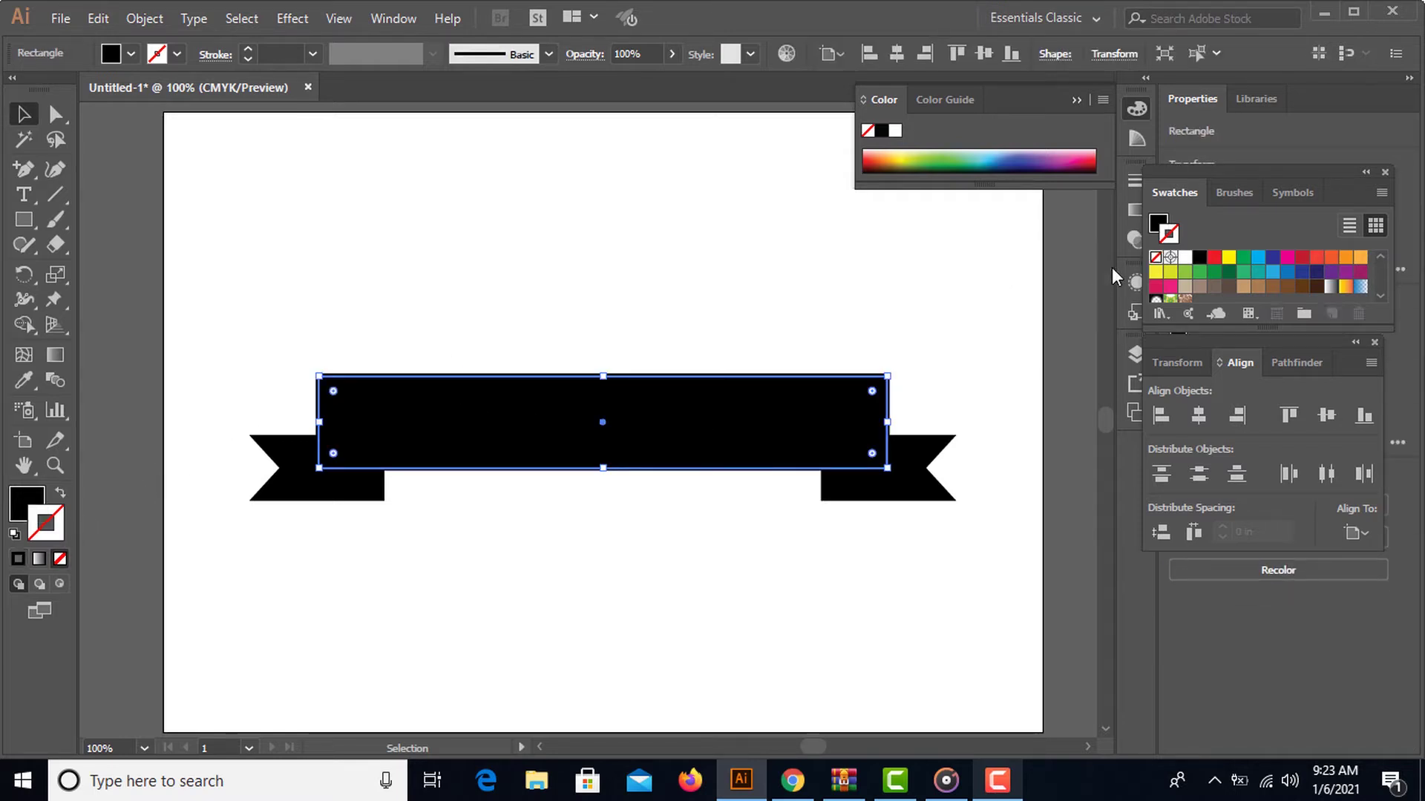
left_click(1183, 258)
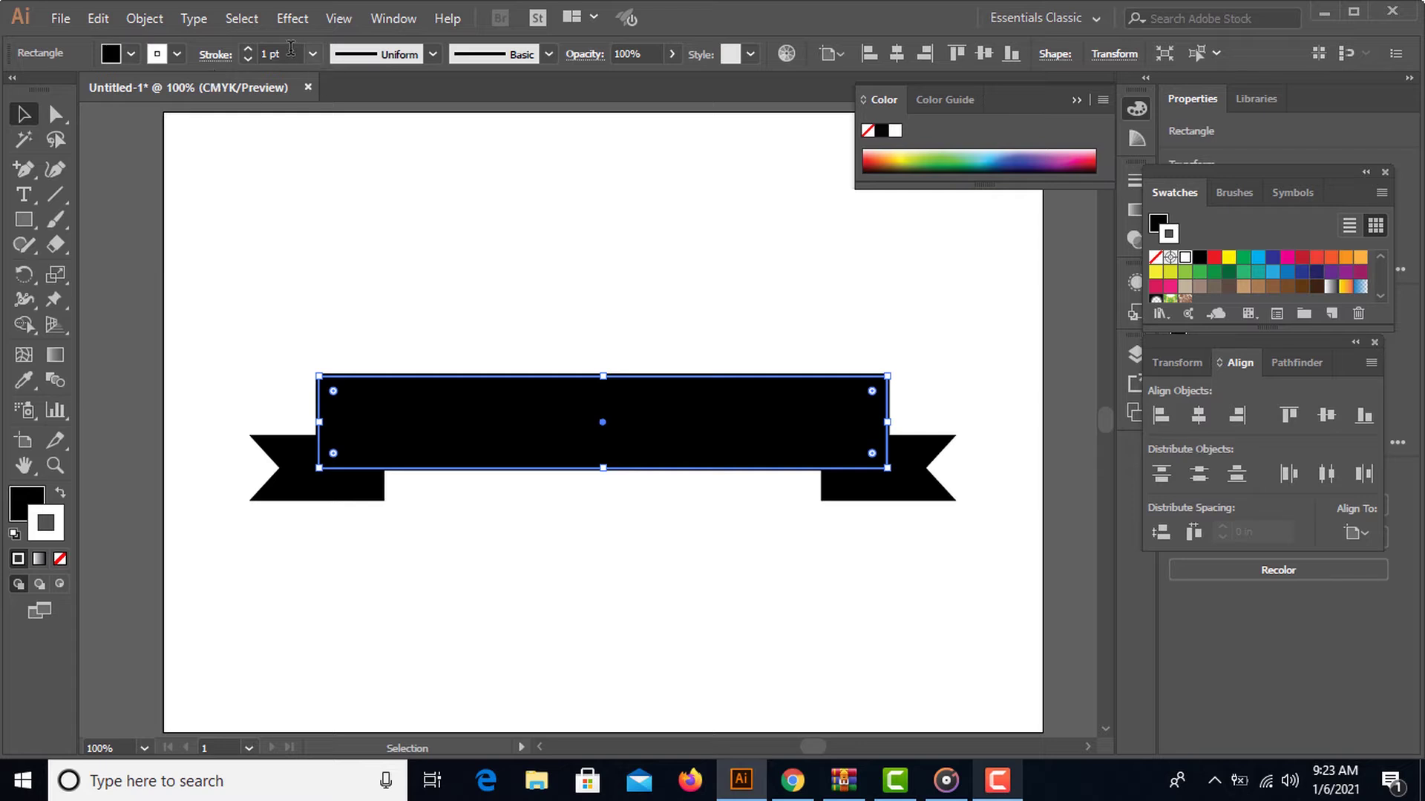
left_click(293, 54)
type("5")
key("Return")
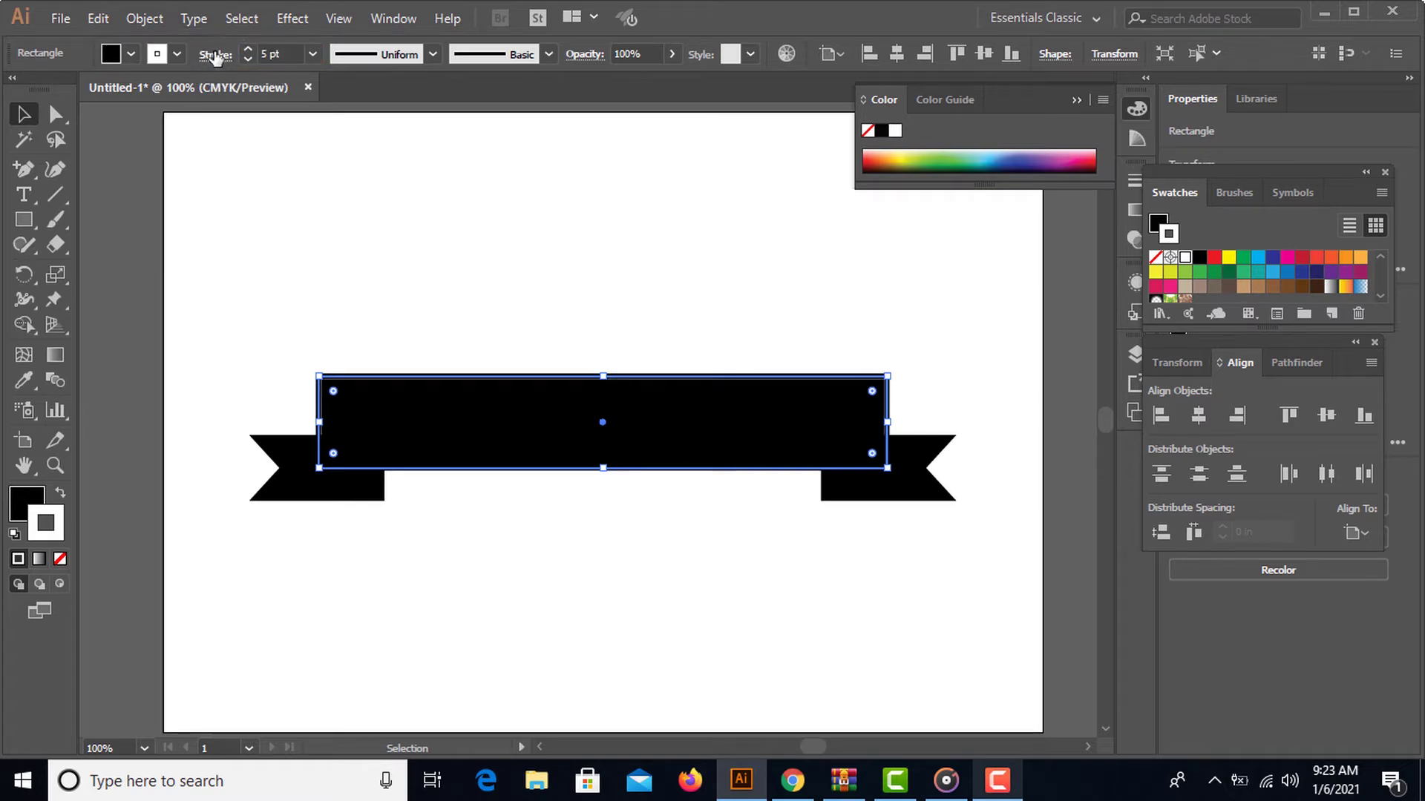
left_click(216, 55)
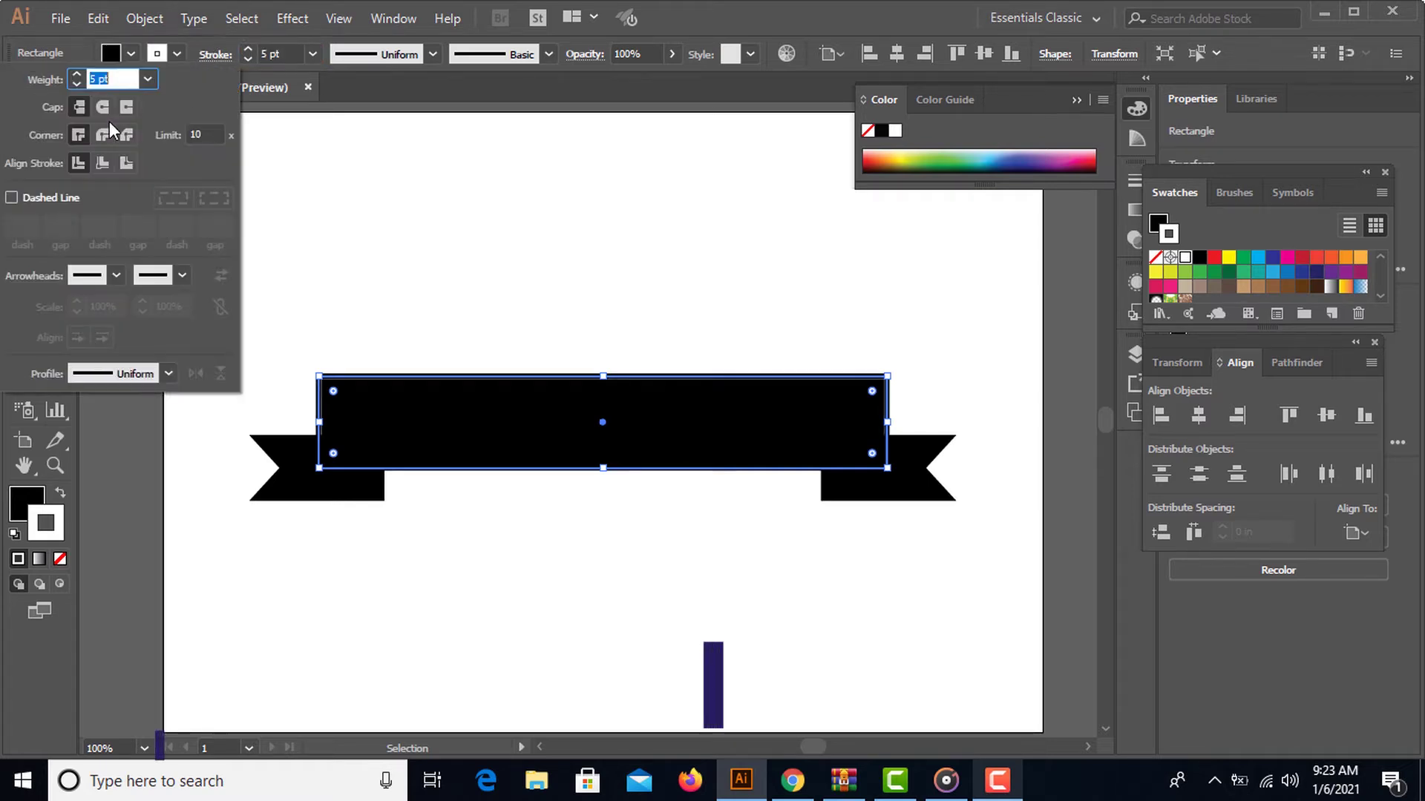
left_click(102, 163)
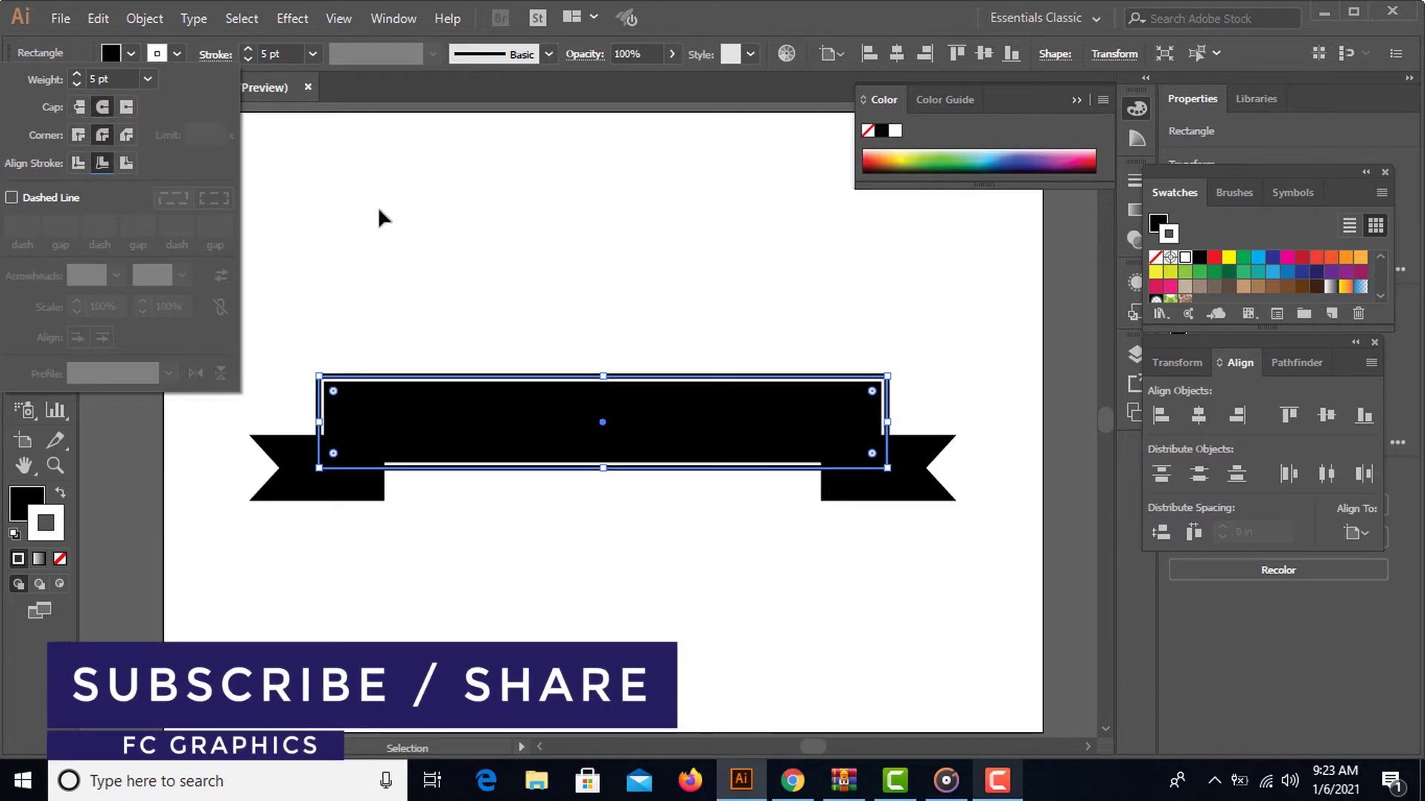
- Send both ribbon tails to the back, behind the central rectangle
left_click(283, 495)
left_click(907, 481, "shift")
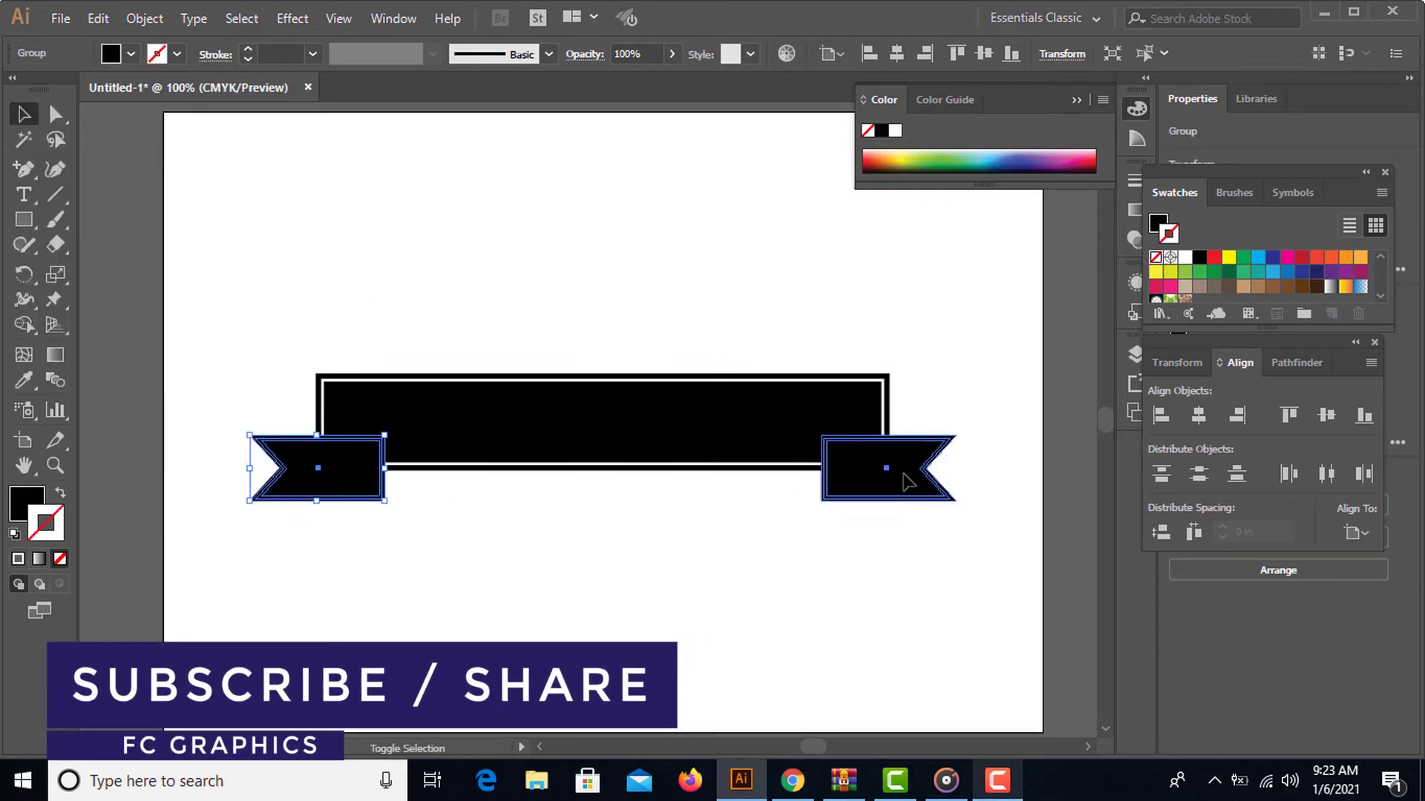
right_click(906, 479)
mouse_move(982, 371)
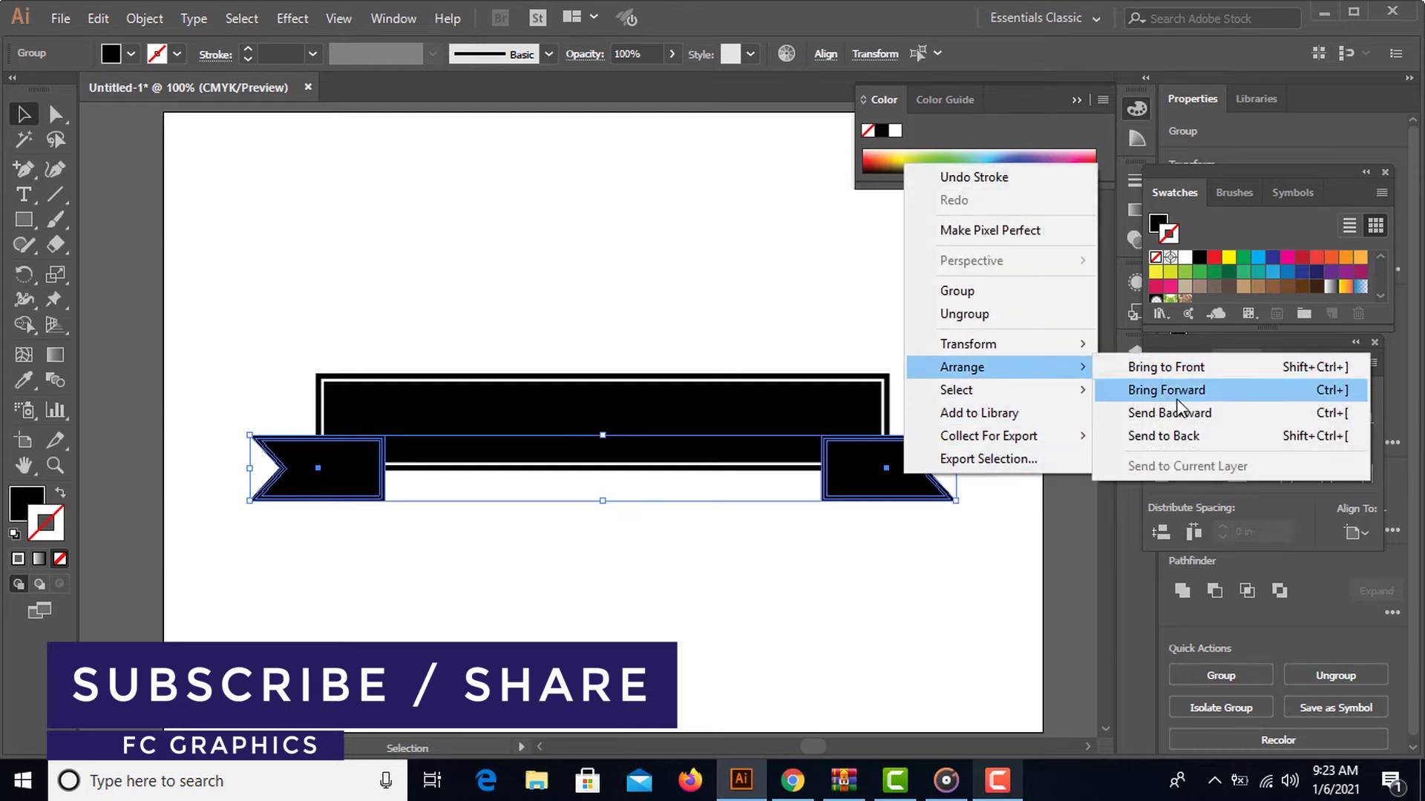
left_click(1163, 435)
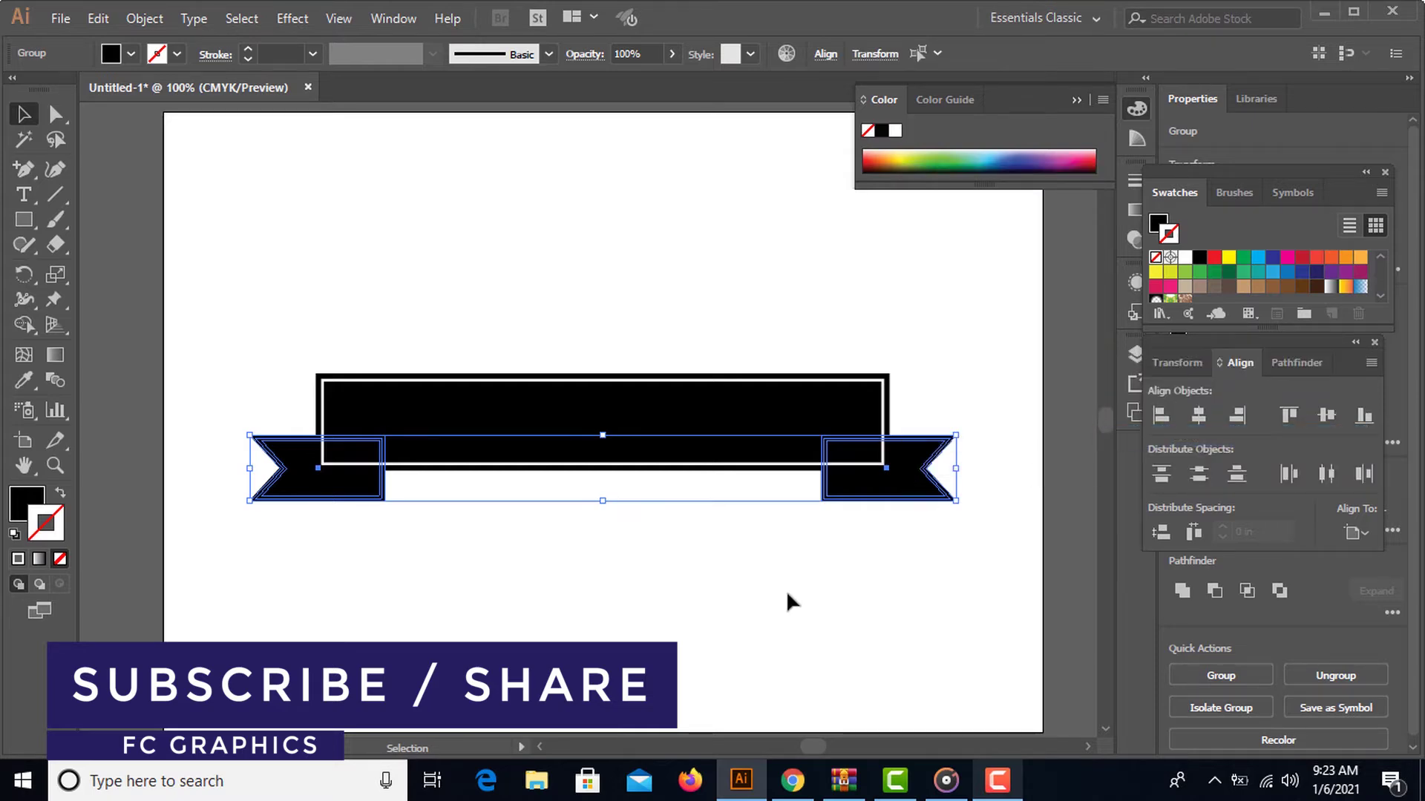
left_click(745, 624)
- Ungroup the expanded left ribbon tail
left_click(310, 486)
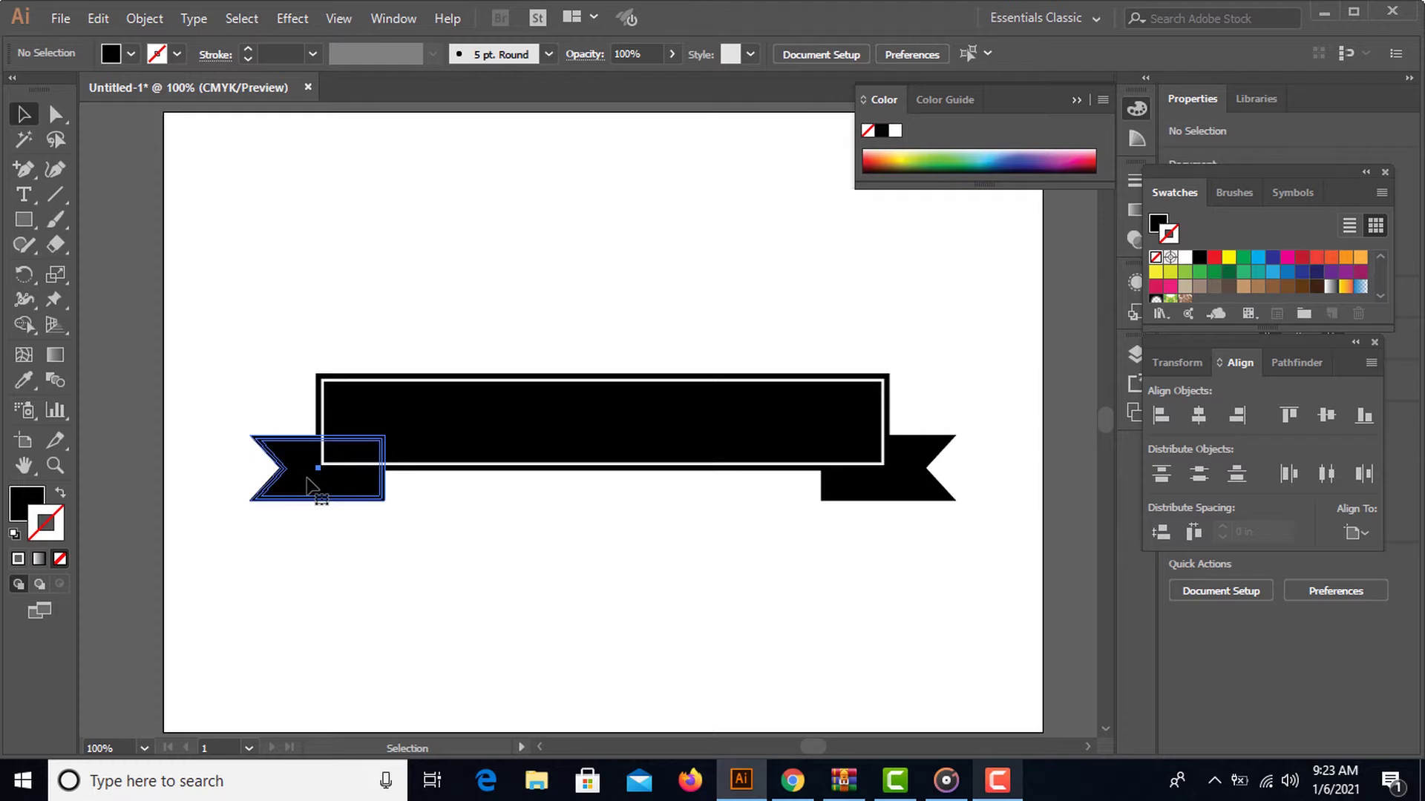
right_click(309, 484)
left_click(386, 317)
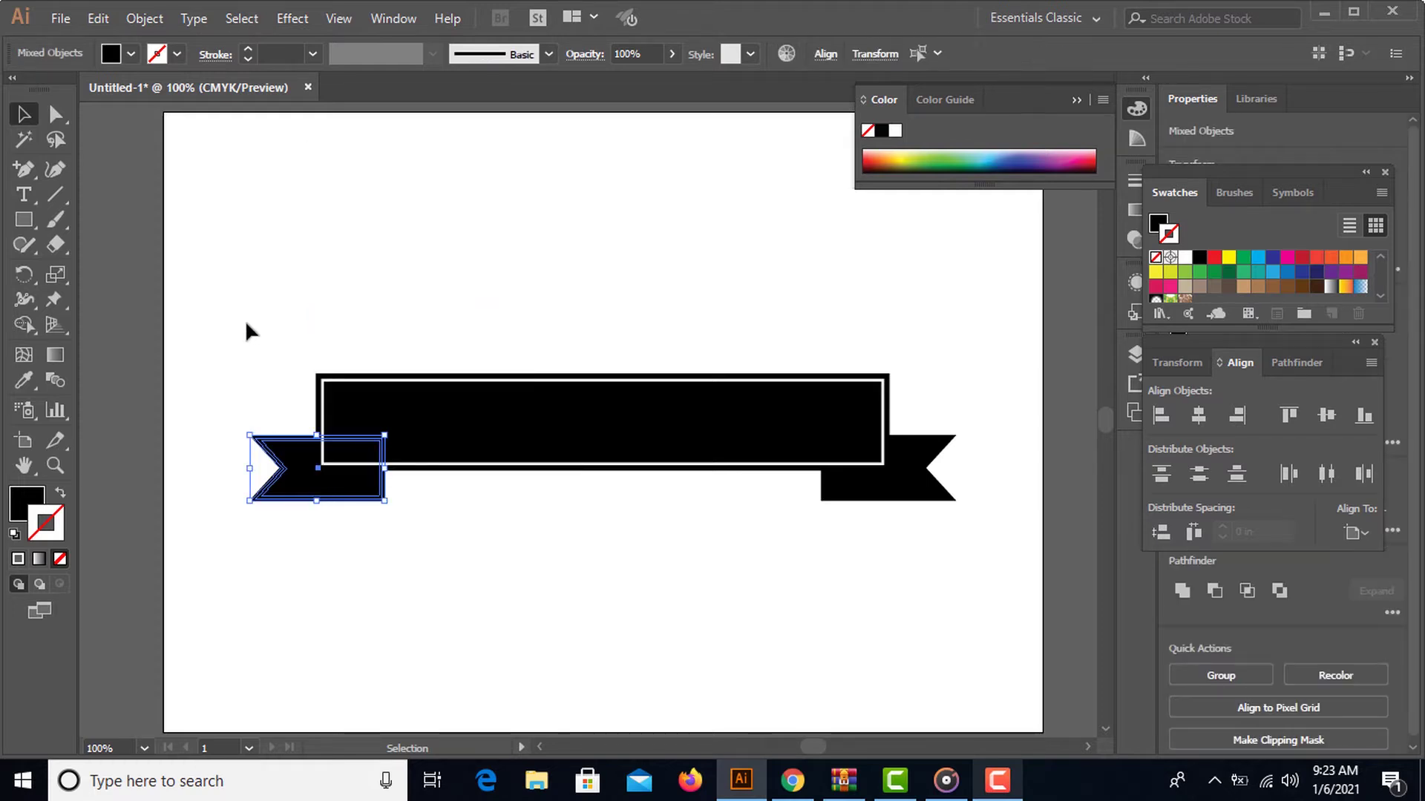
left_click(248, 327)
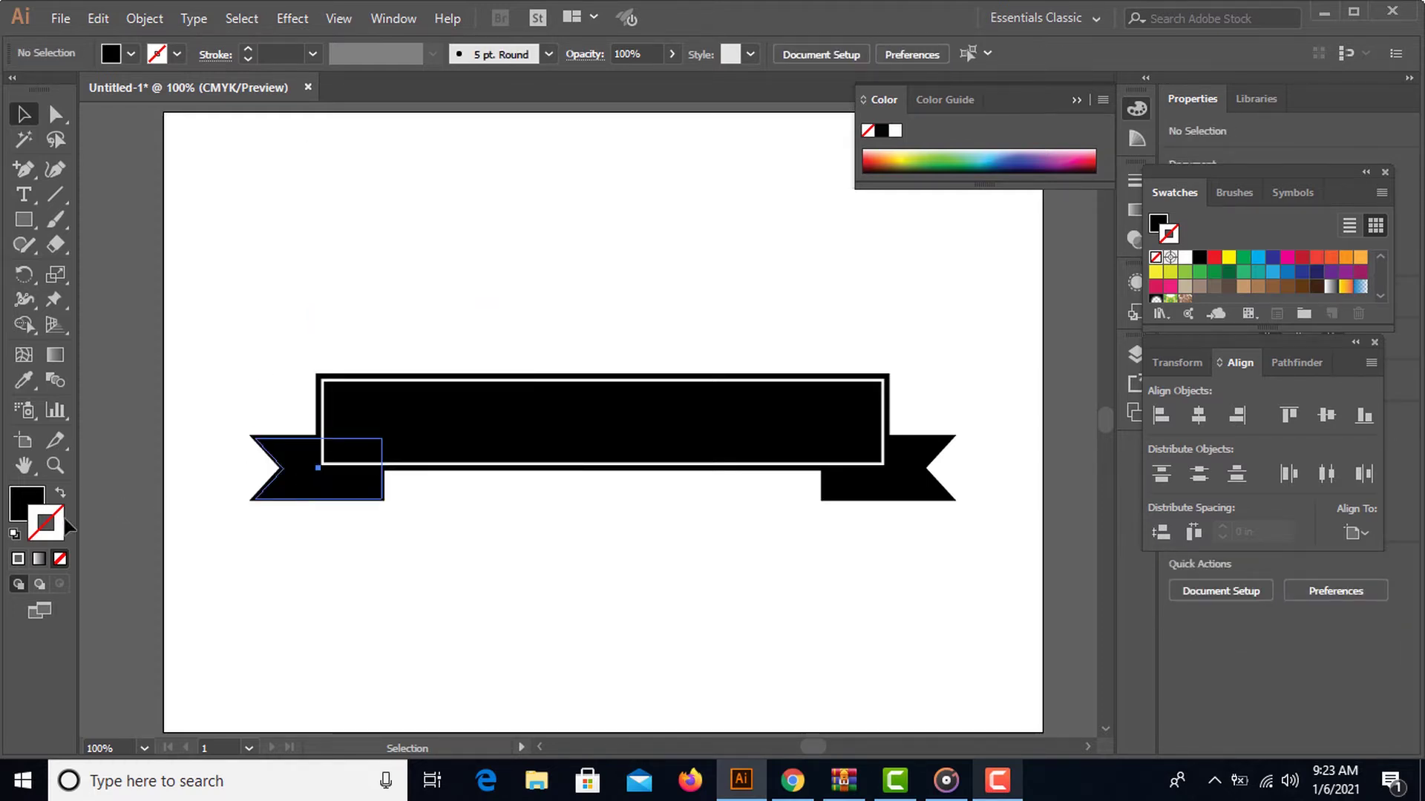
- Give the left tail's inner shape a white 5 pt stroke aligned to the inside
left_click(19, 558)
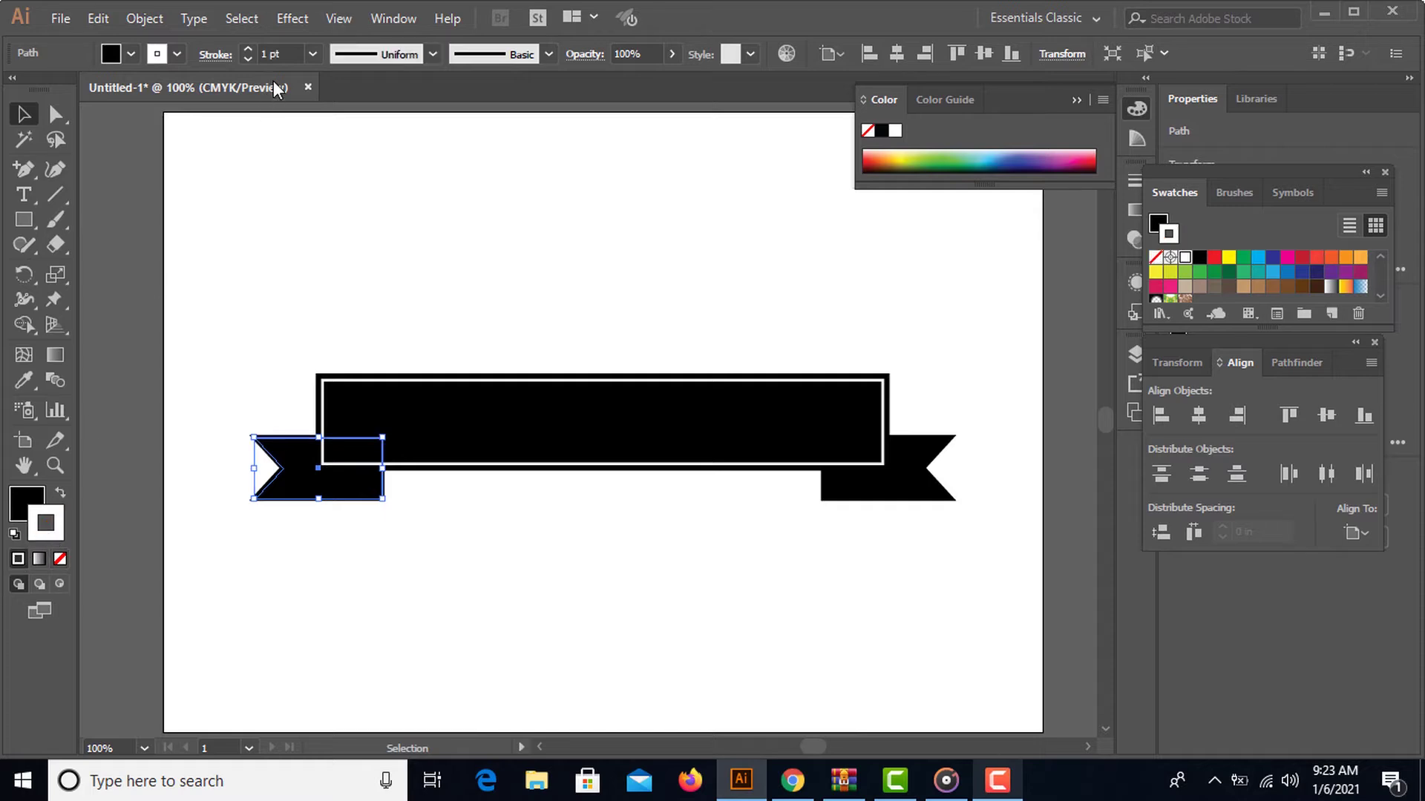
type("5")
key("Return")
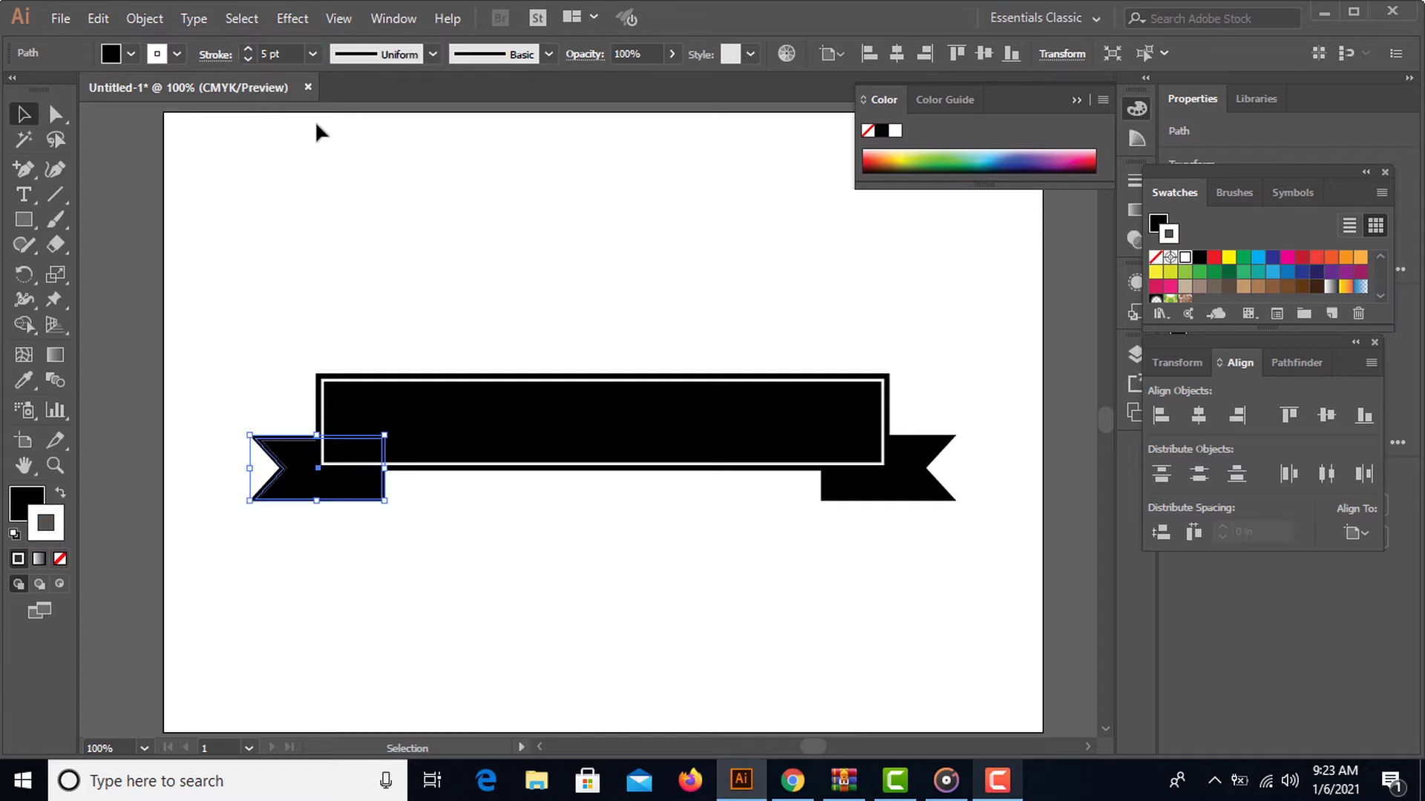
left_click(223, 59)
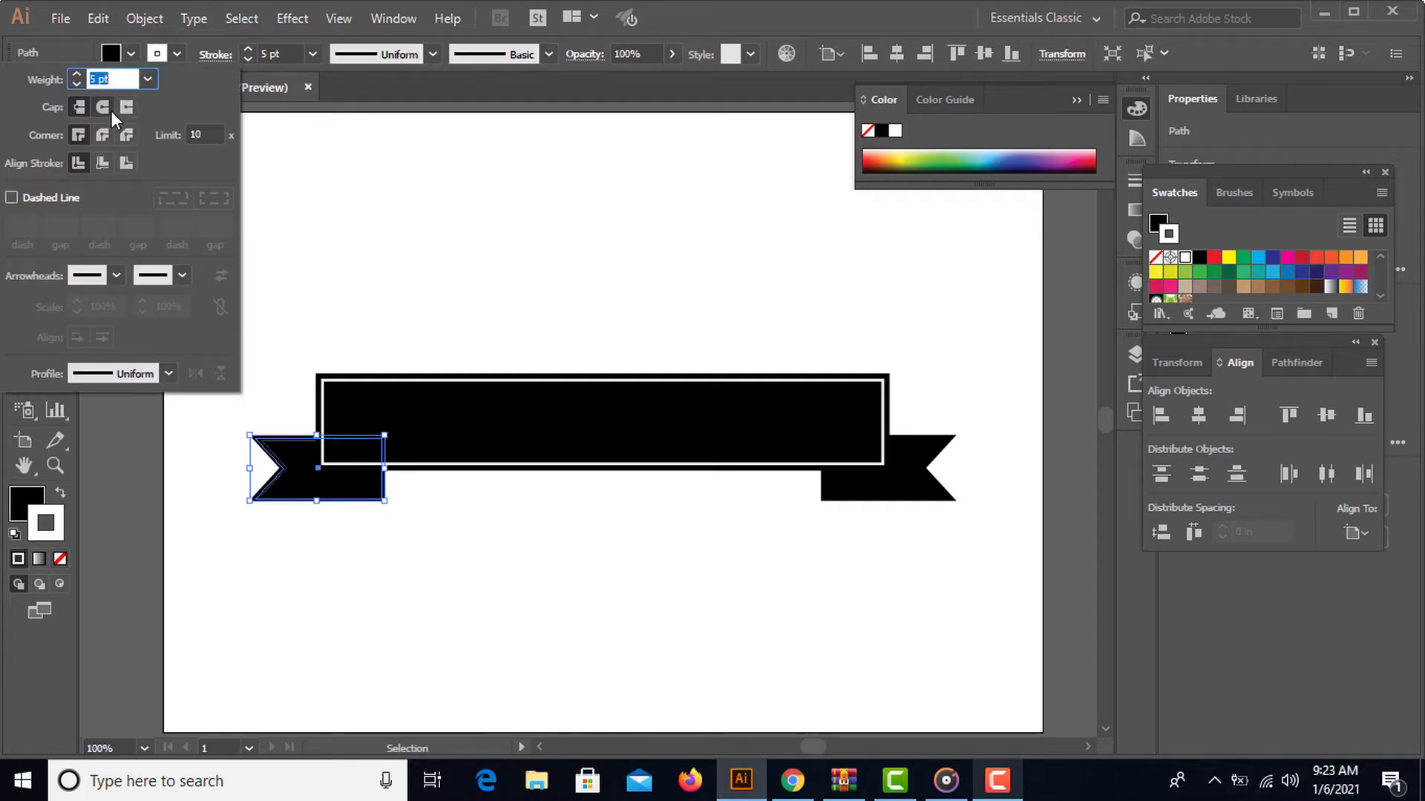
left_click(103, 160)
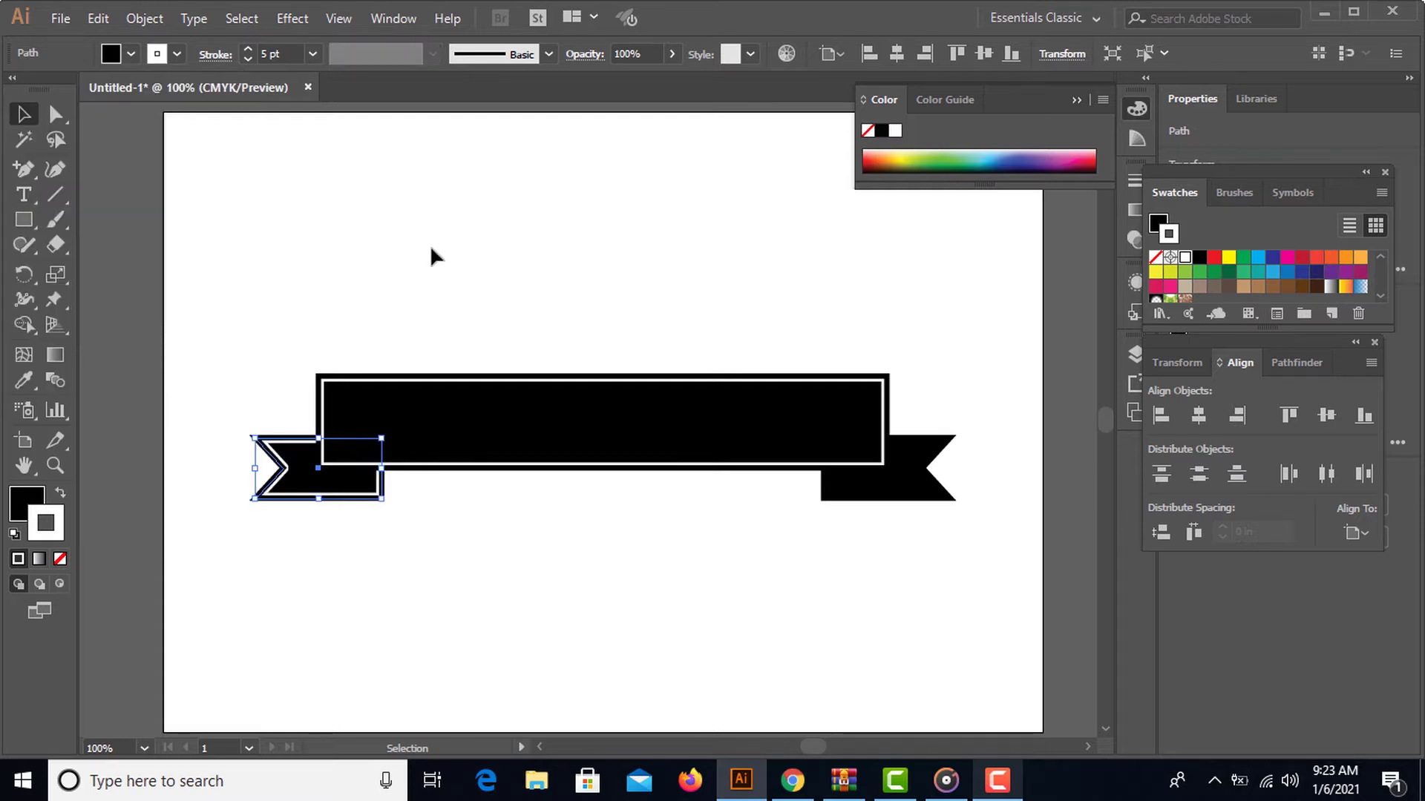
- Ungroup the expanded right ribbon tail and clear the selection
left_click(915, 482)
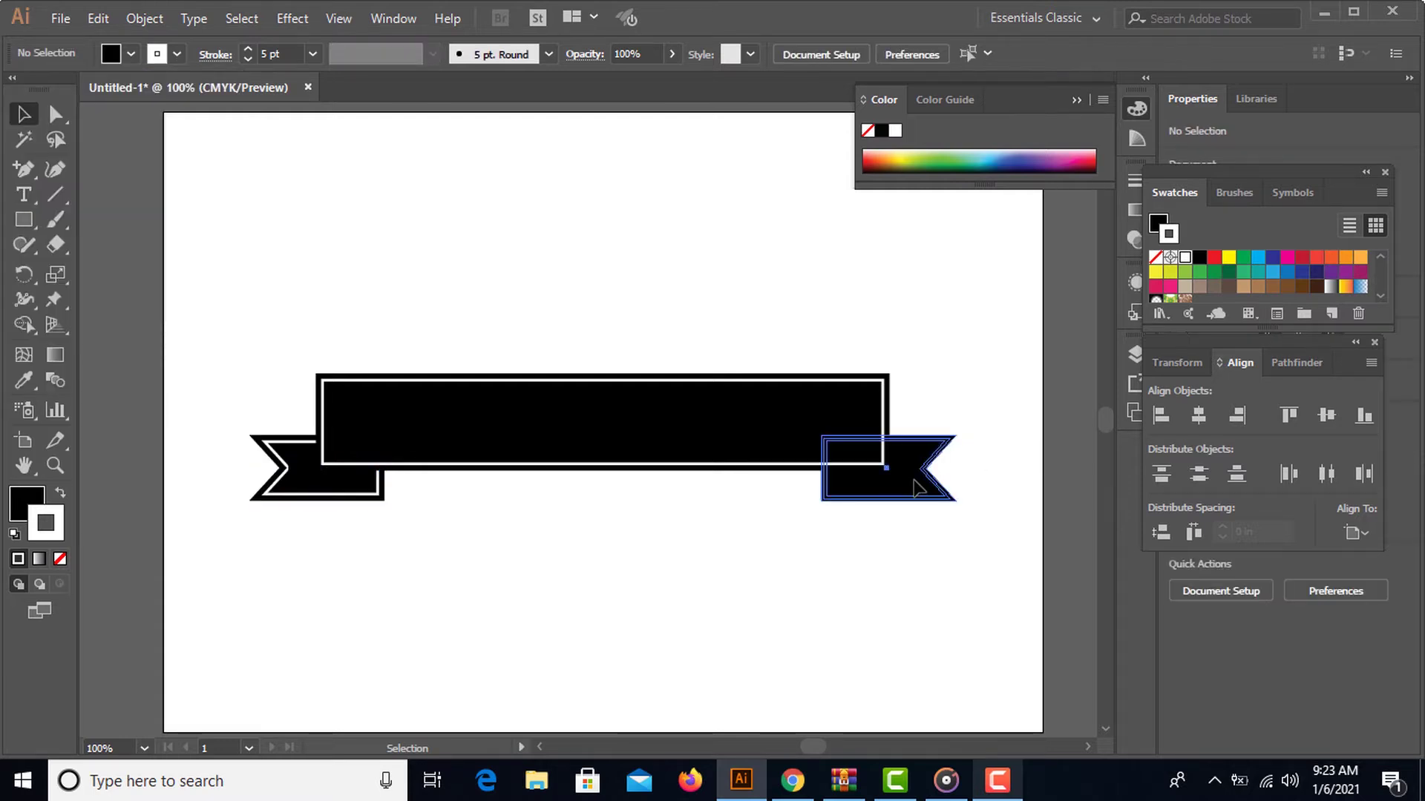
right_click(915, 483)
left_click(984, 321)
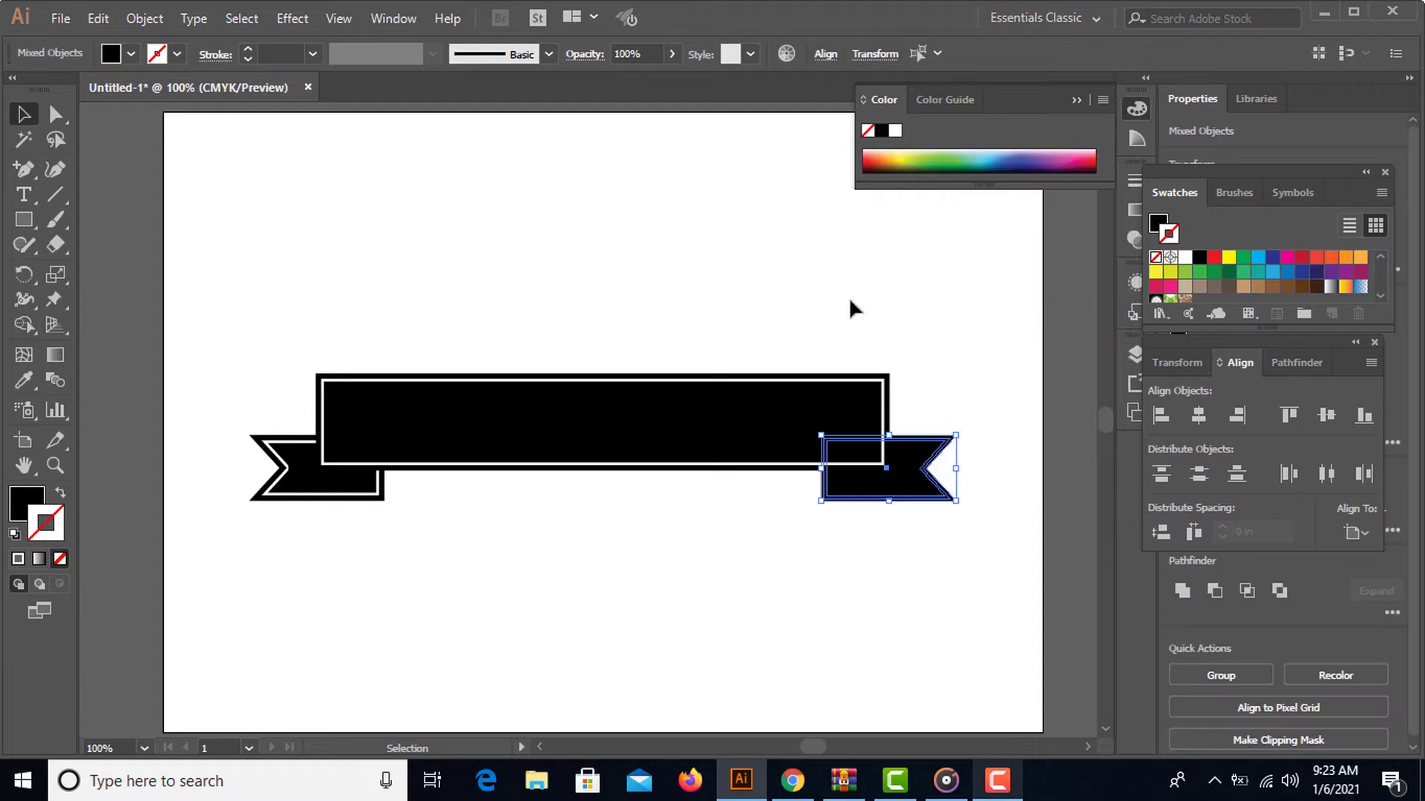
left_click(850, 302)
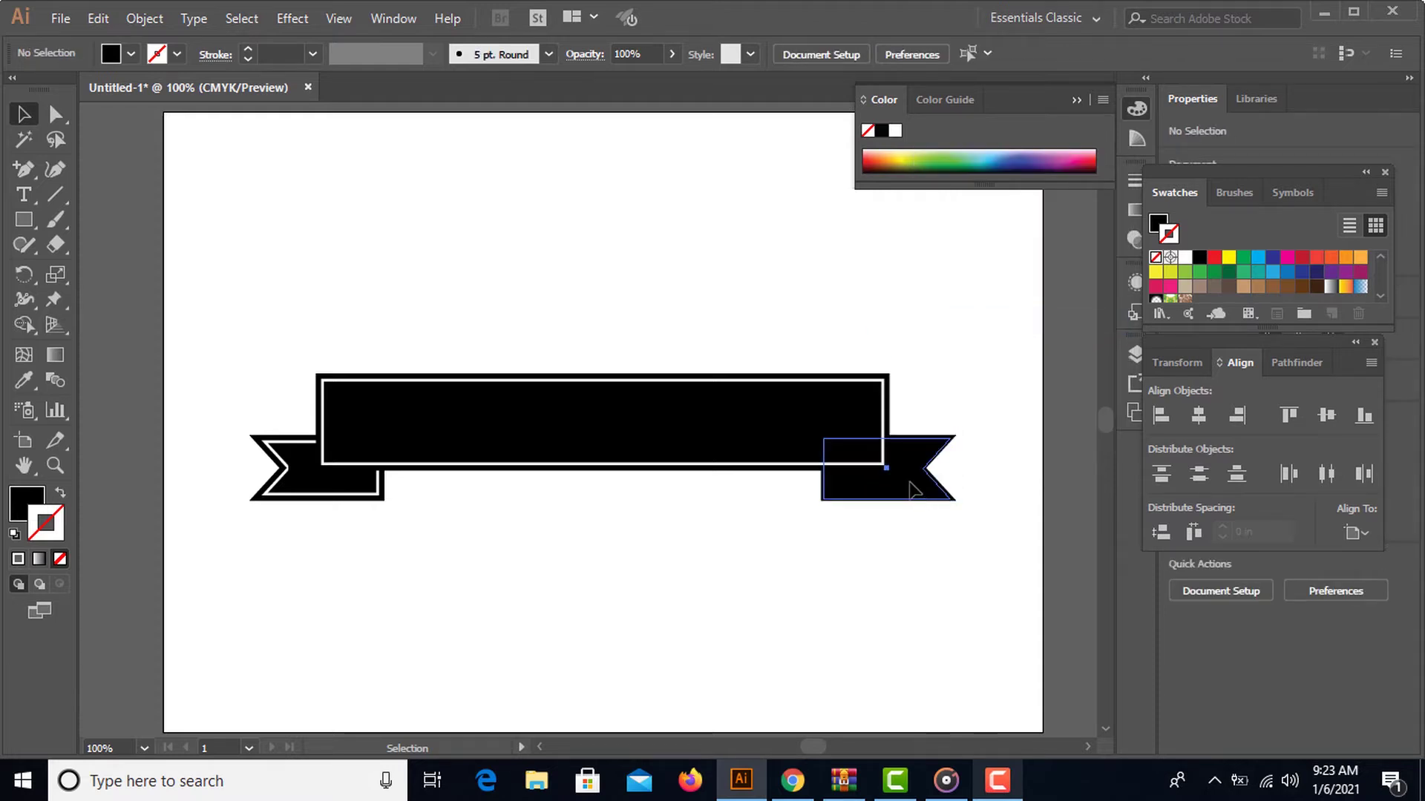
- Give the right tail's inner shape a white 5 pt stroke with round corners, aligned to the inside
left_click(914, 490)
left_click(285, 53)
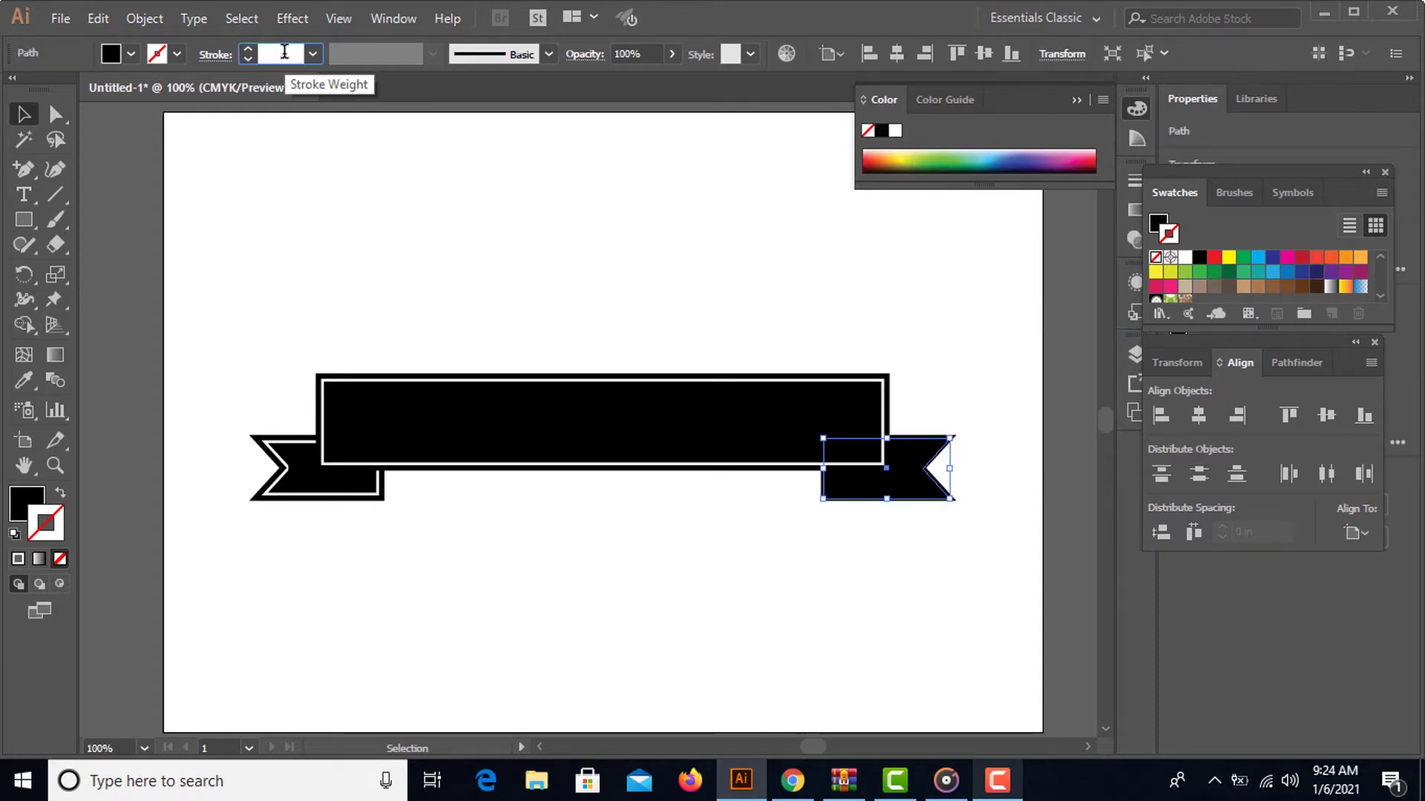
type("5")
key("Return")
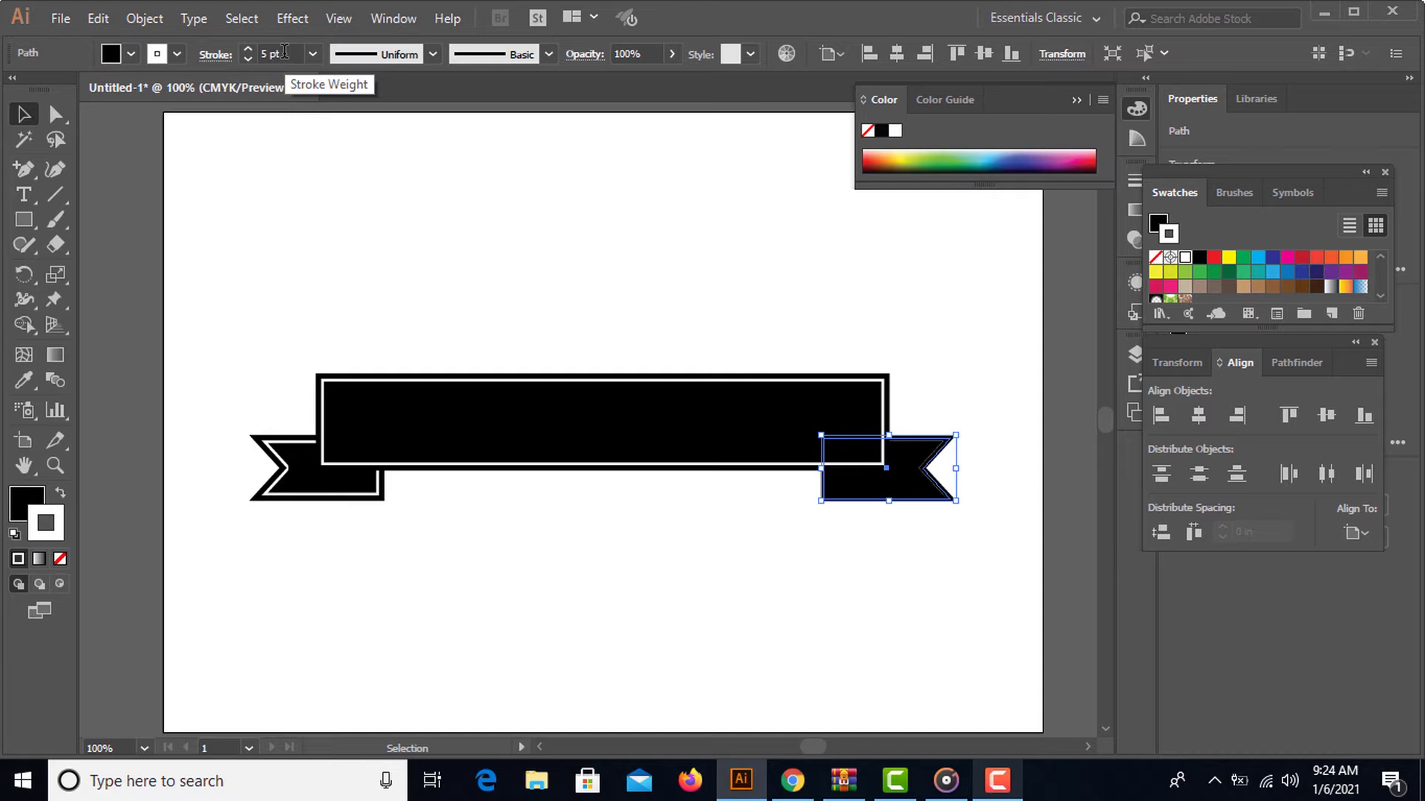
left_click(216, 55)
left_click(102, 135)
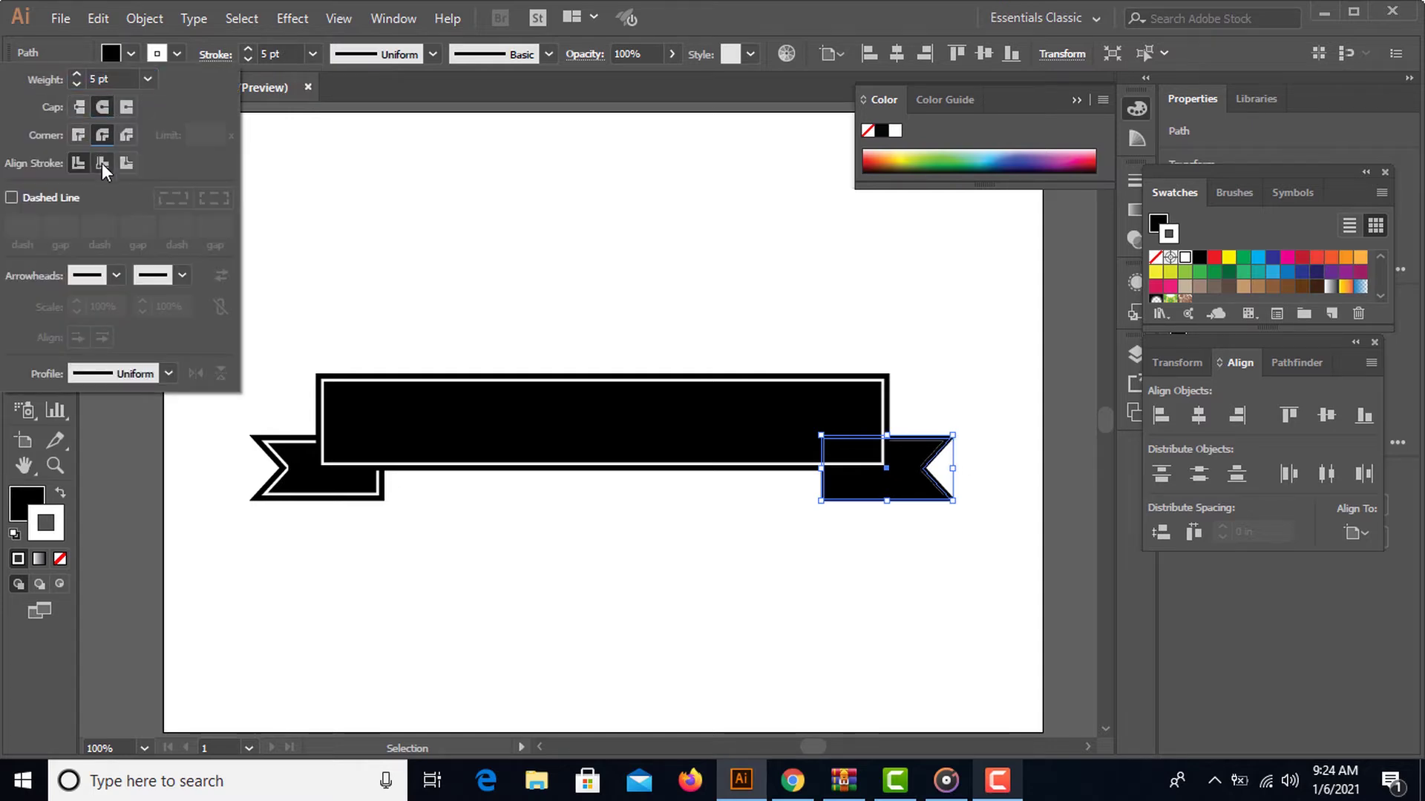
left_click(103, 163)
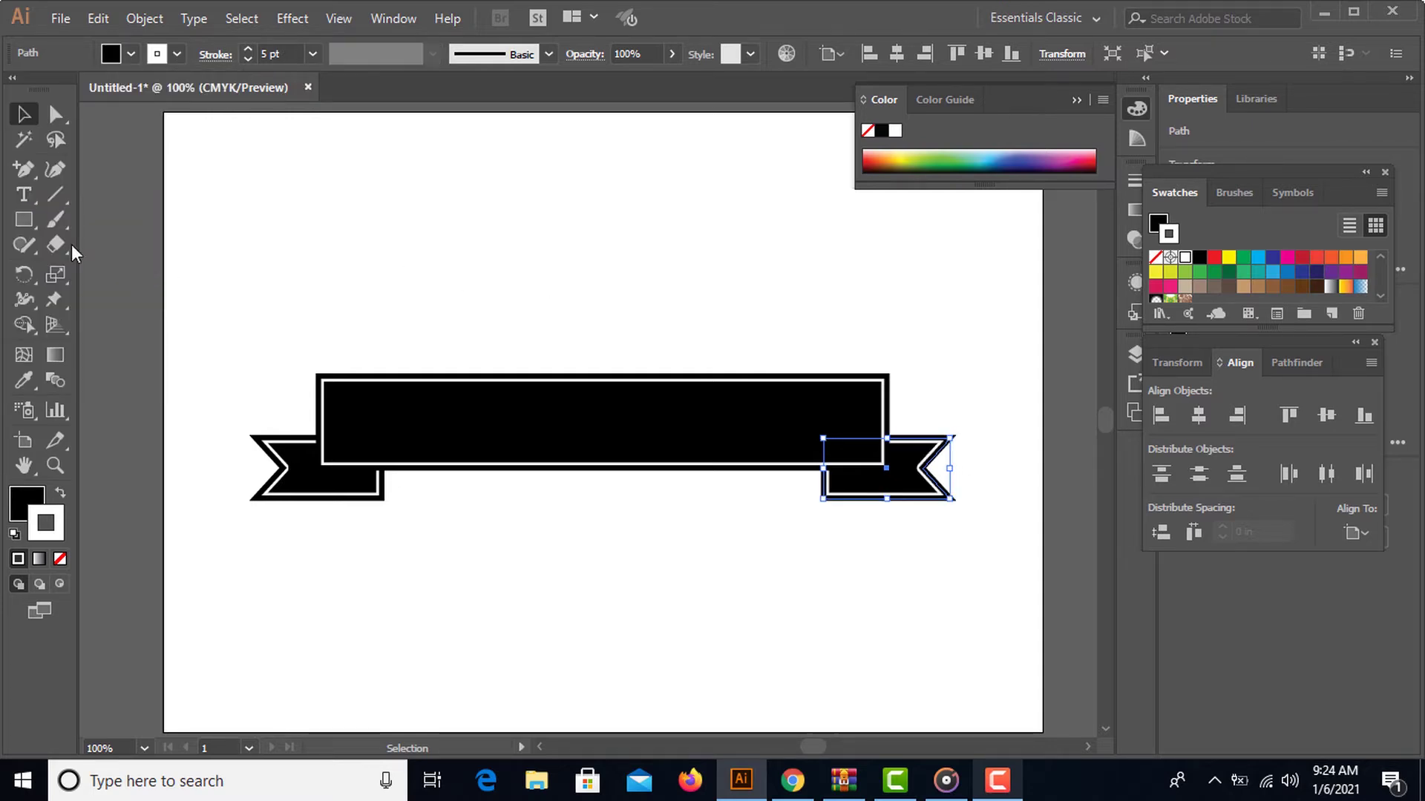
- Add the text RESTAURANT in the empty area above the banner
key("t")
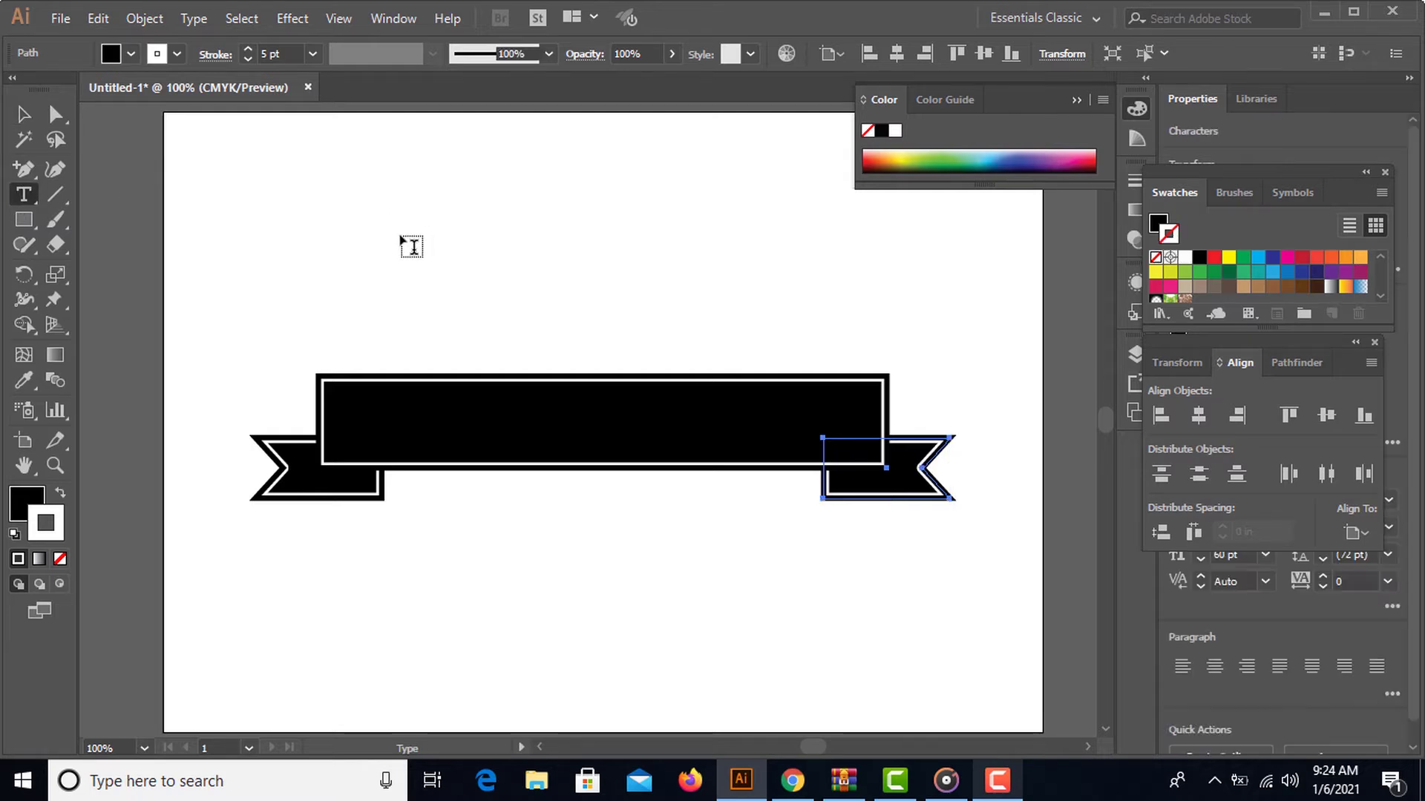
left_click(412, 245)
type("RES")
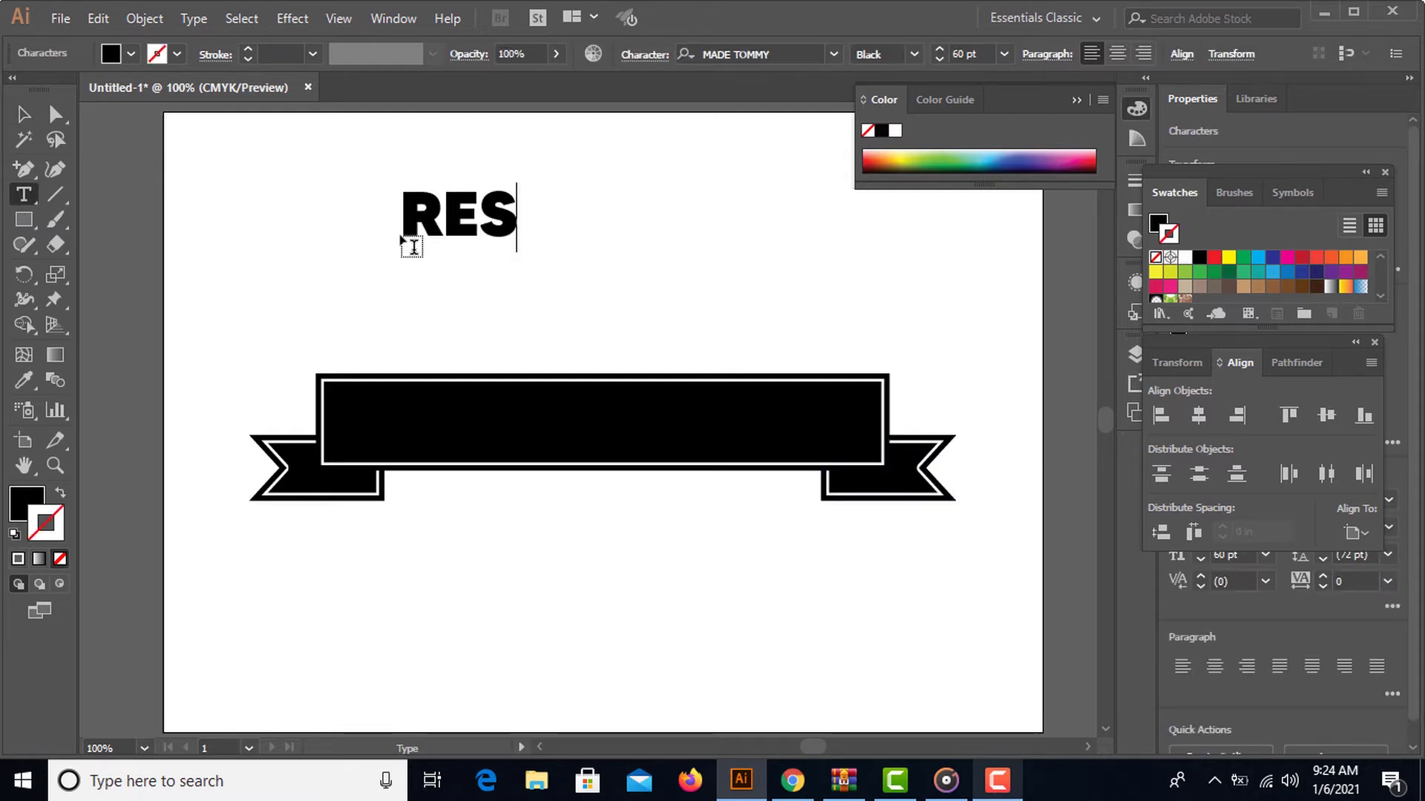
type("TAURANT")
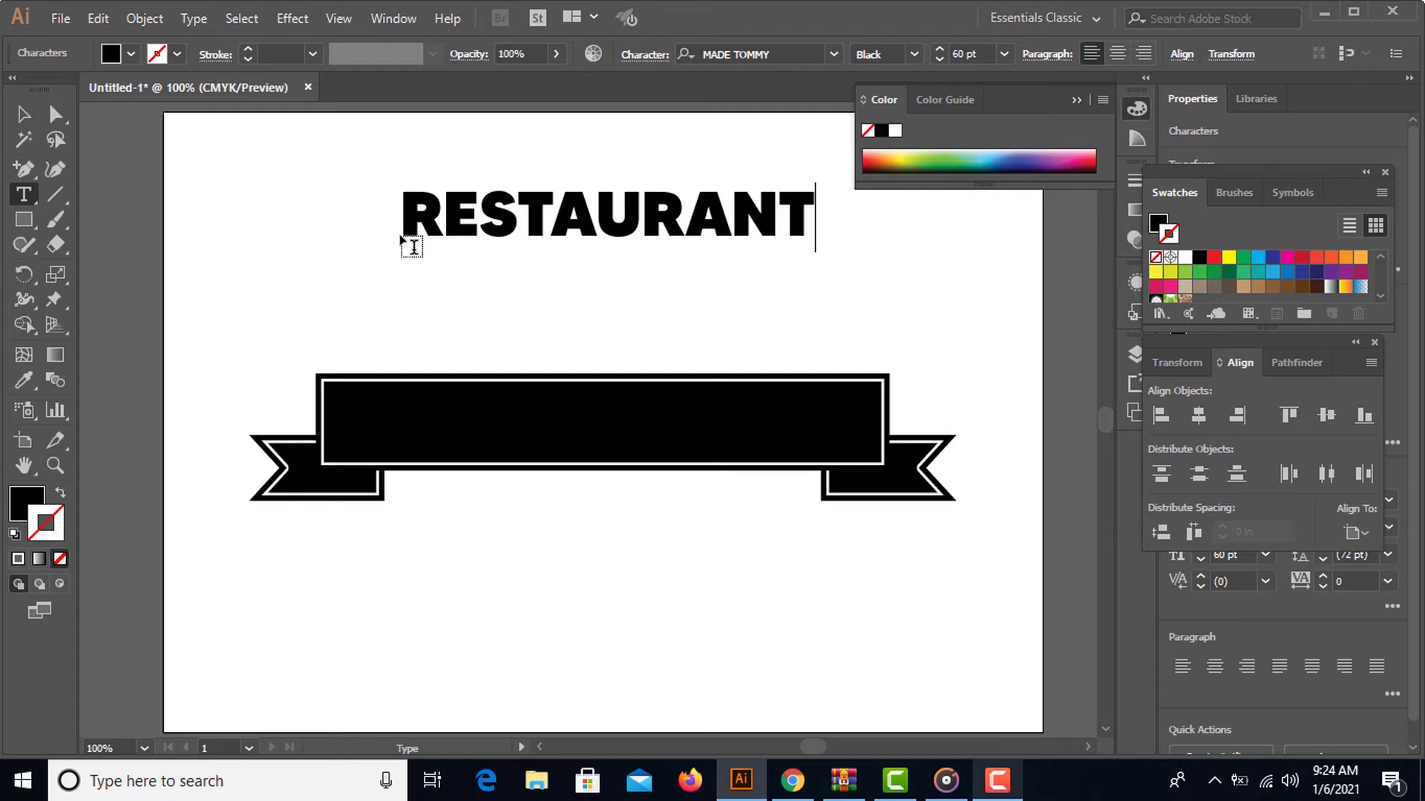
left_click(22, 115)
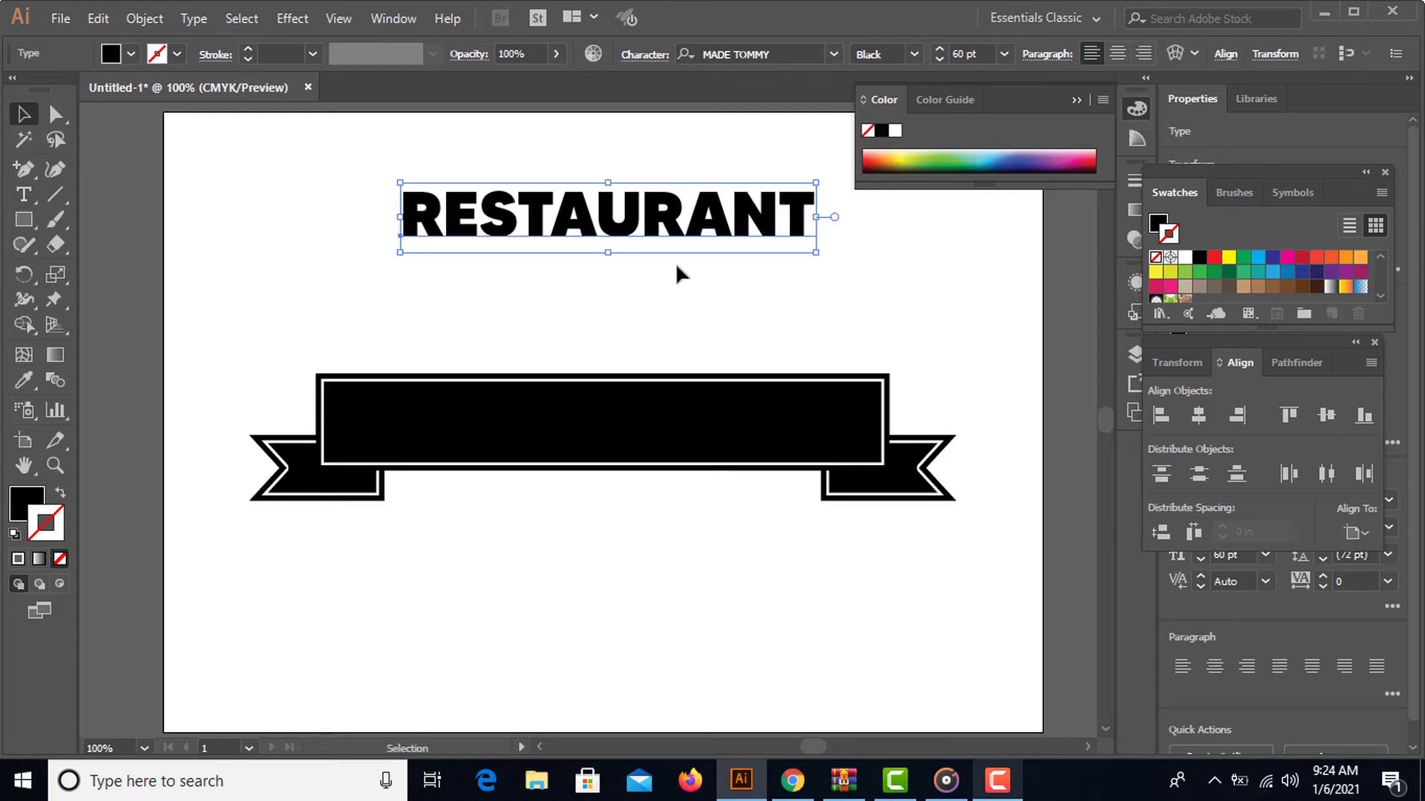
- Center the RESTAURANT text horizontally and vertically on the artboard and fill it with white
left_click(1203, 417)
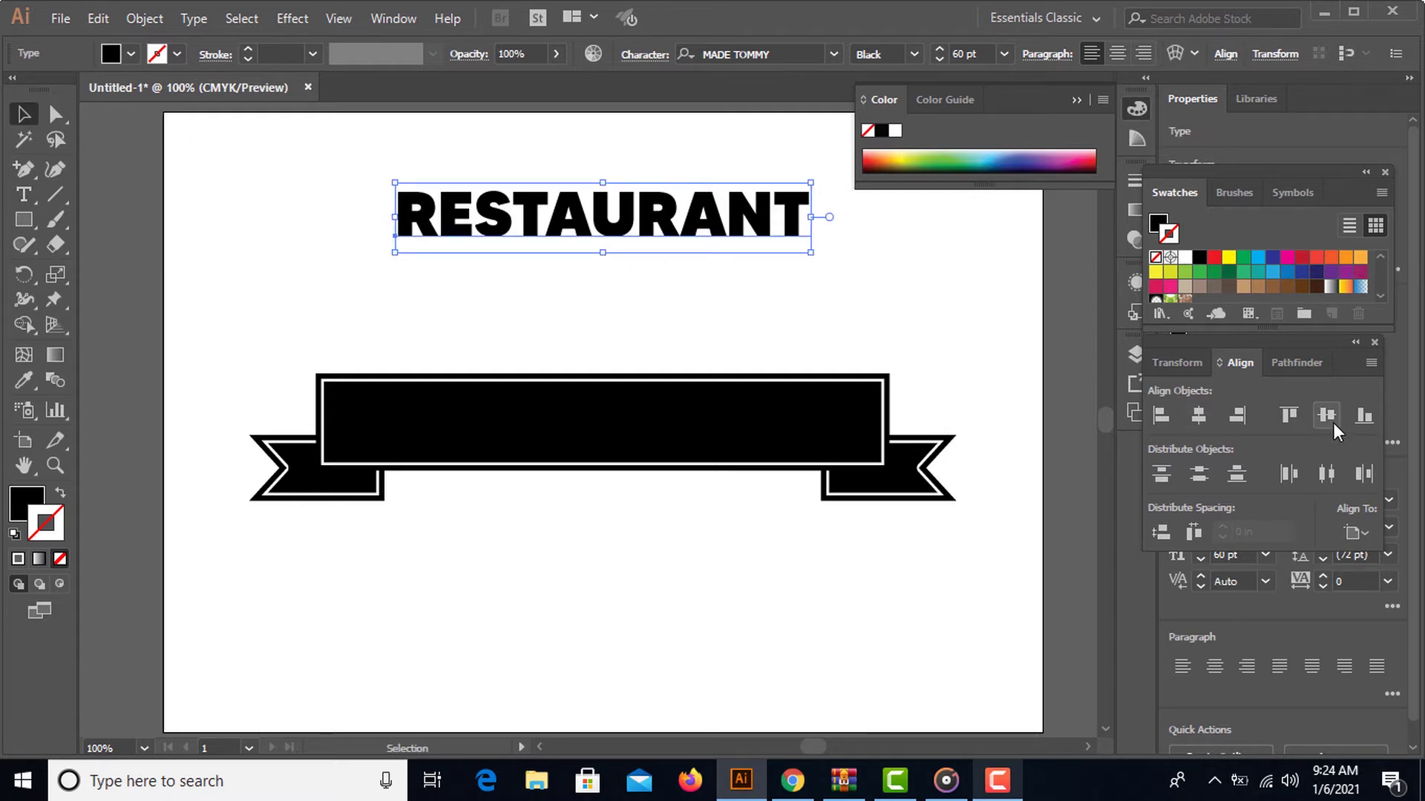
left_click(1333, 420)
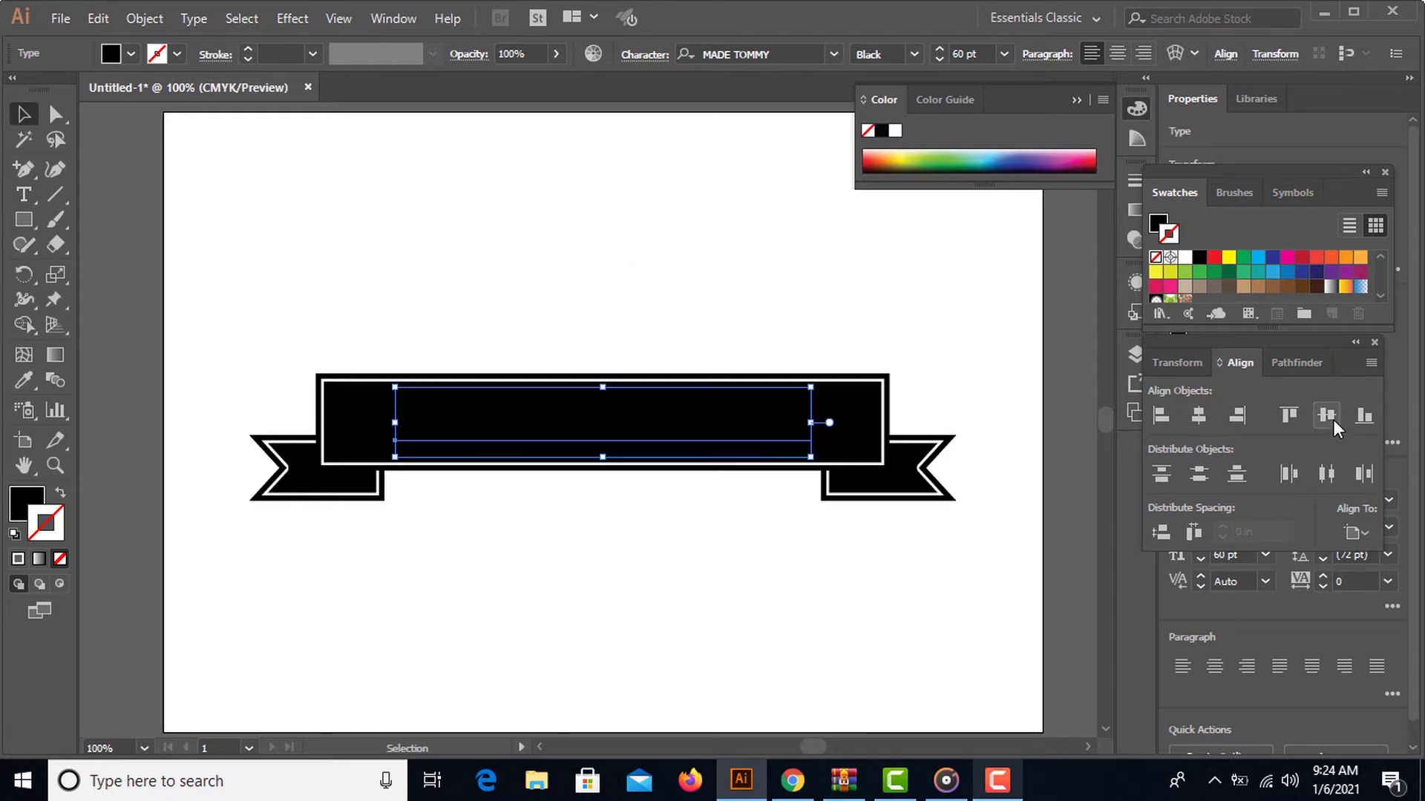
left_click(34, 502)
left_click(1185, 259)
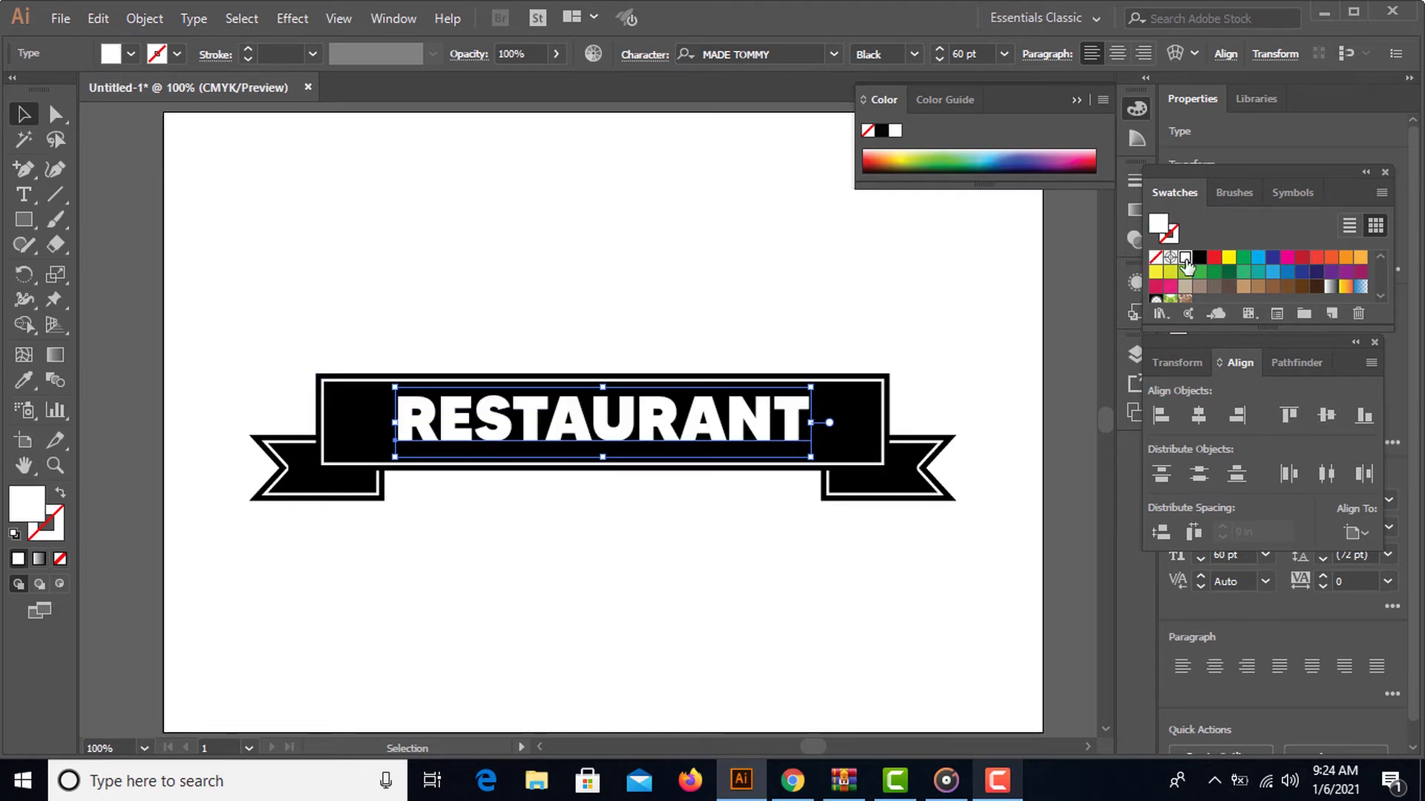
left_click(365, 304)
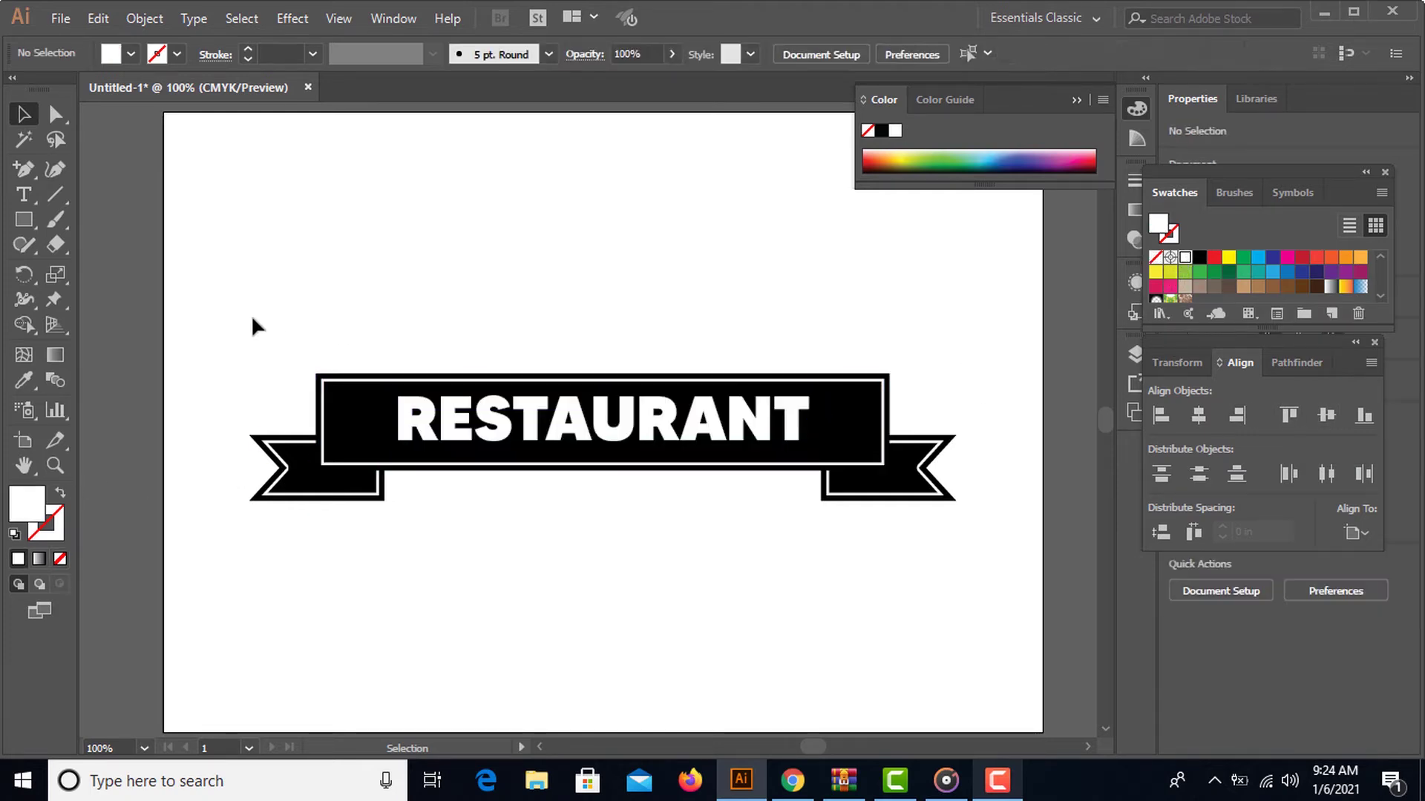
- Group the whole banner together with the RESTAURANT text
left_click_drag(234, 317, 970, 555)
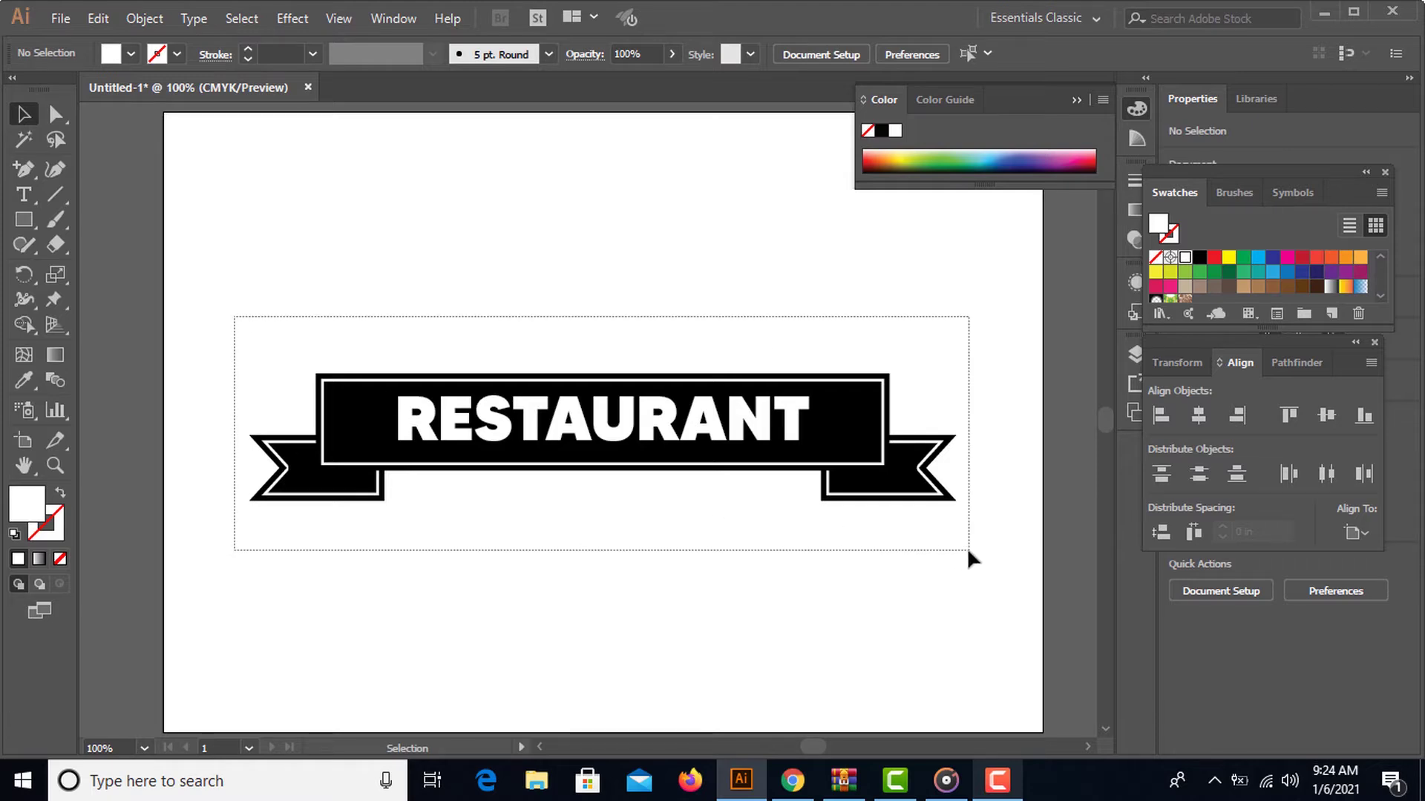
right_click(613, 443)
left_click(663, 567)
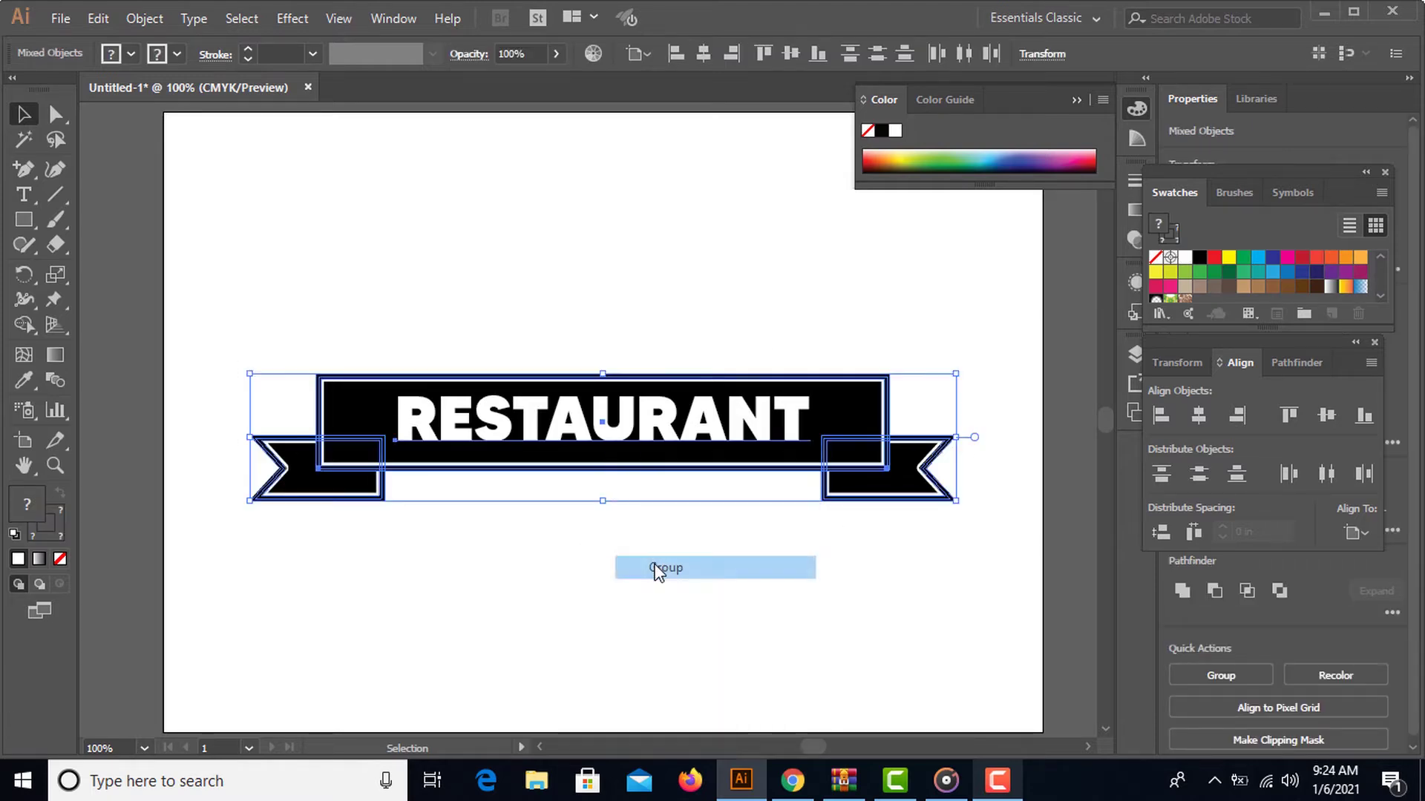
- Apply a horizontal Arc warp effect with a 30% bend to the grouped banner
left_click(285, 20)
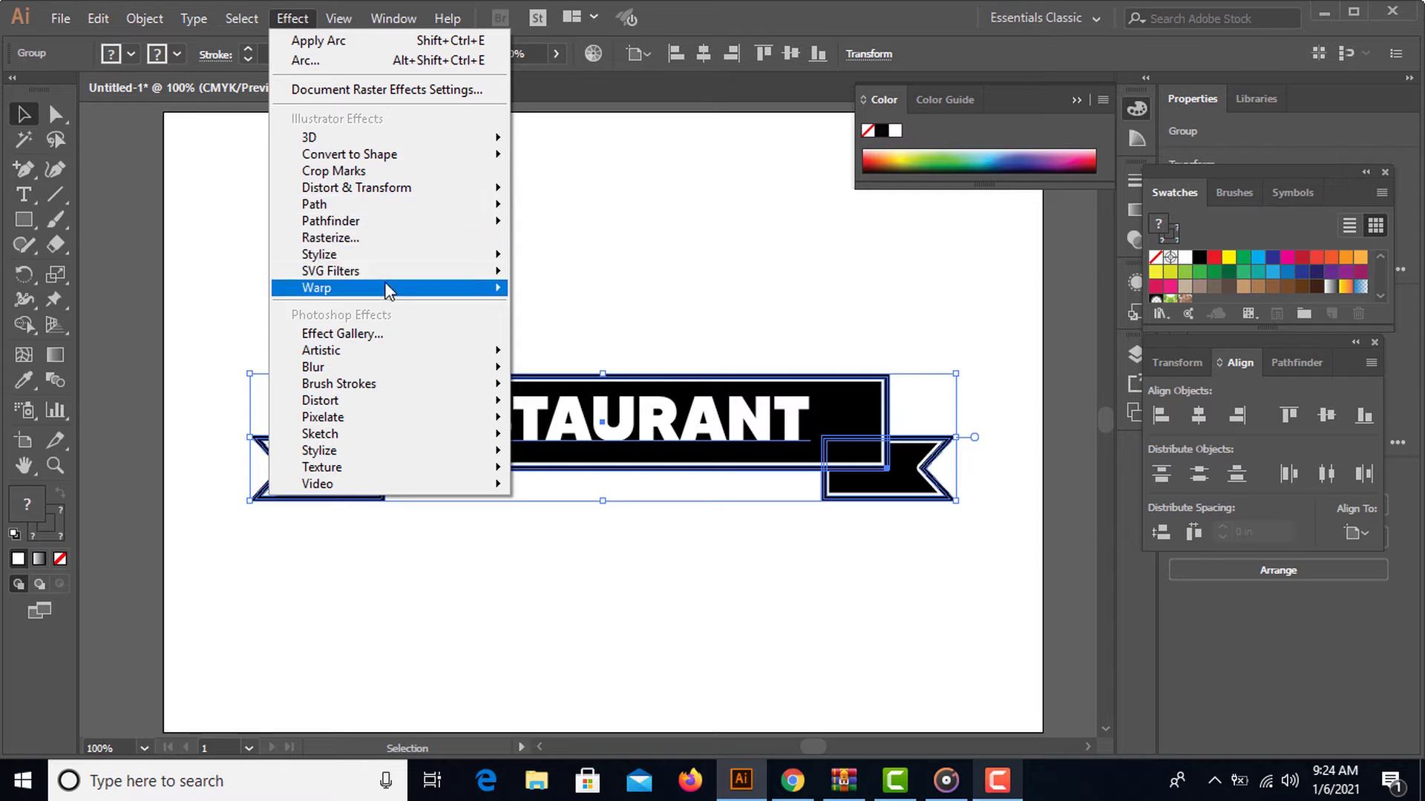
mouse_move(468, 290)
left_click(535, 294)
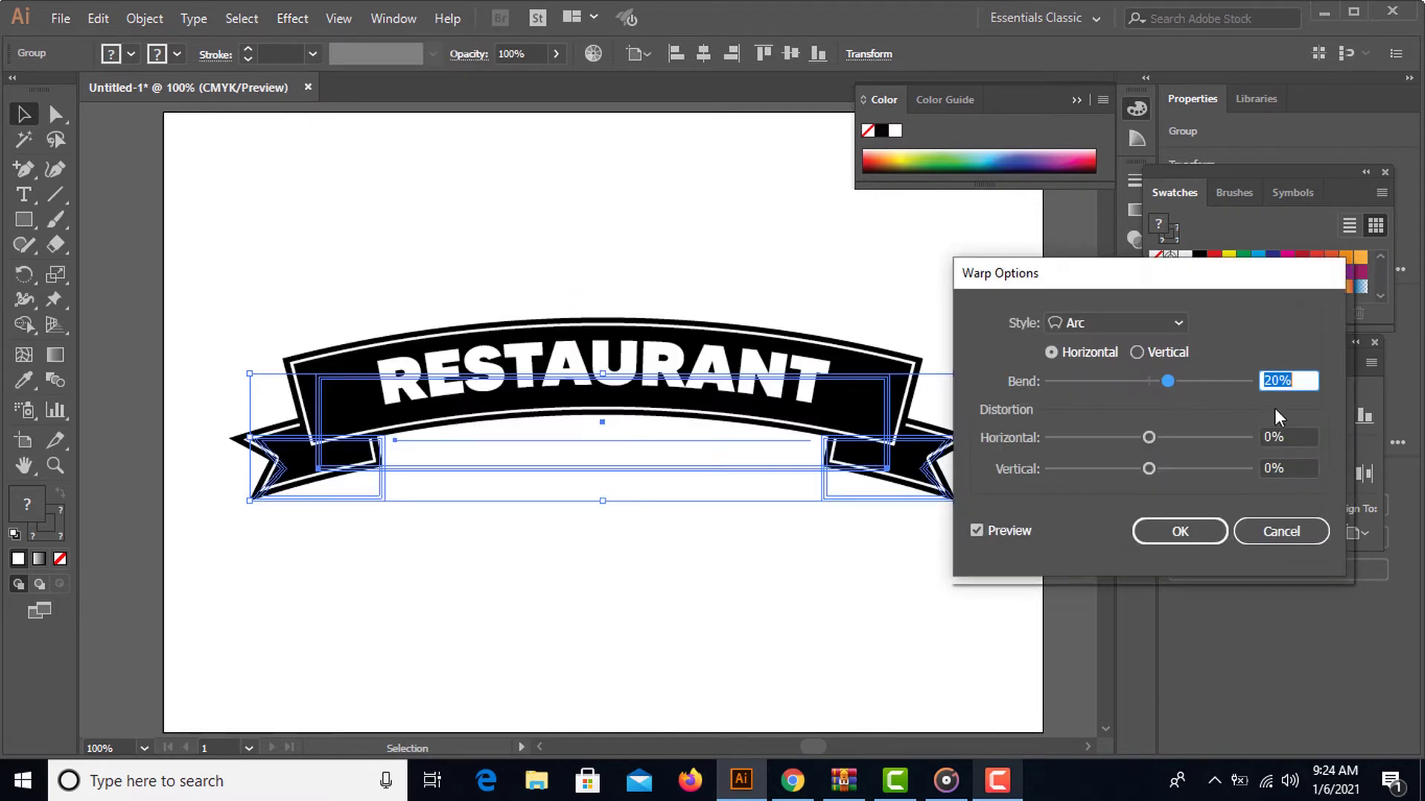
type("30")
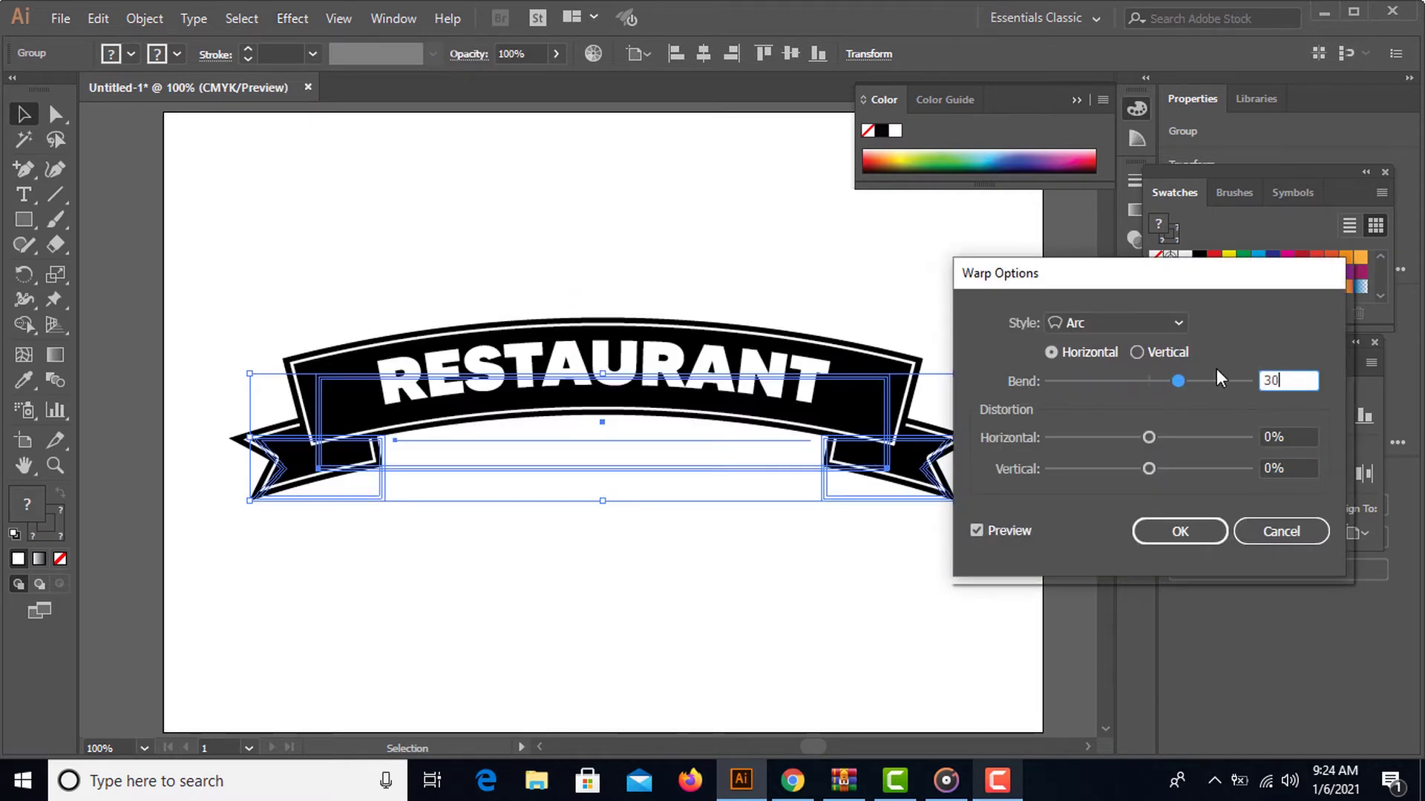
key("Return")
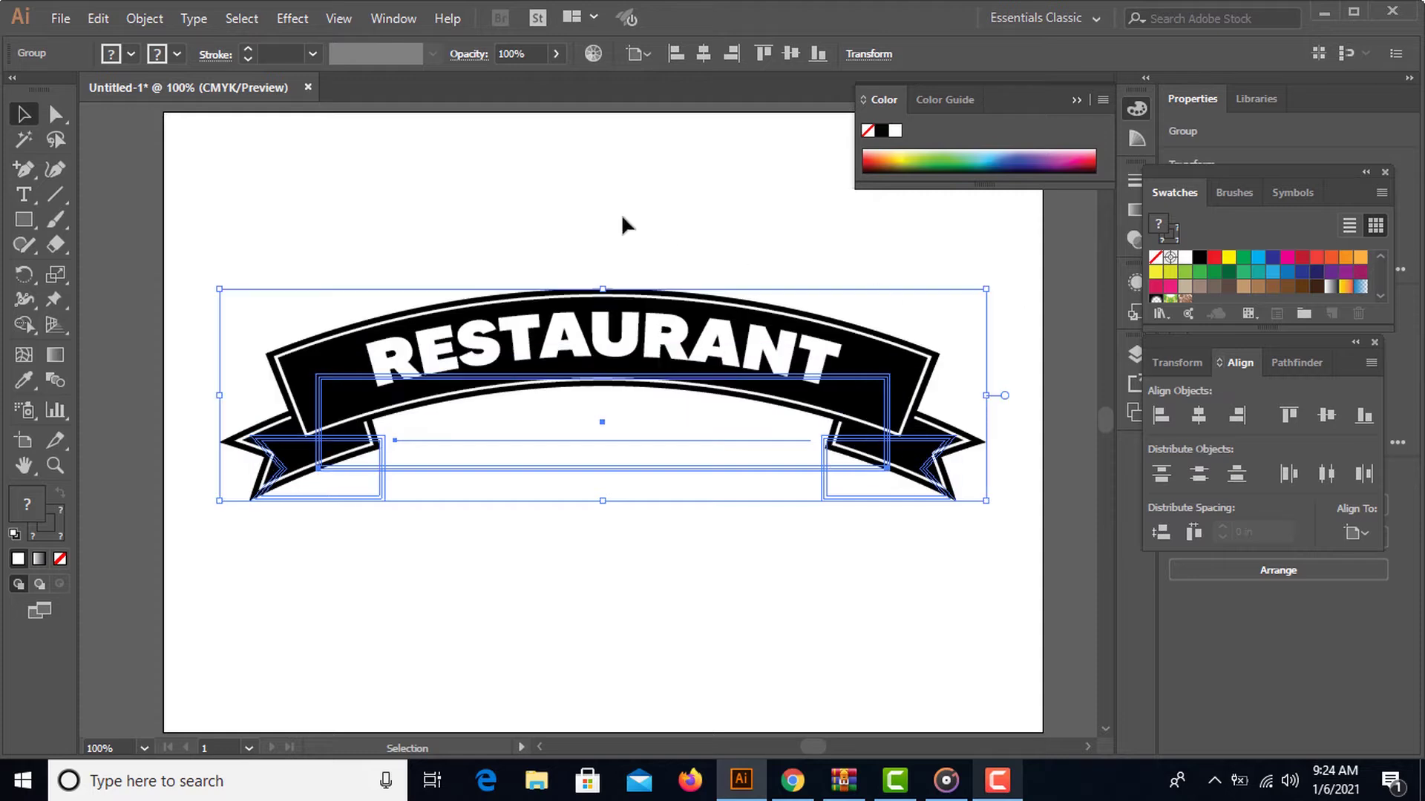
left_click(621, 217)
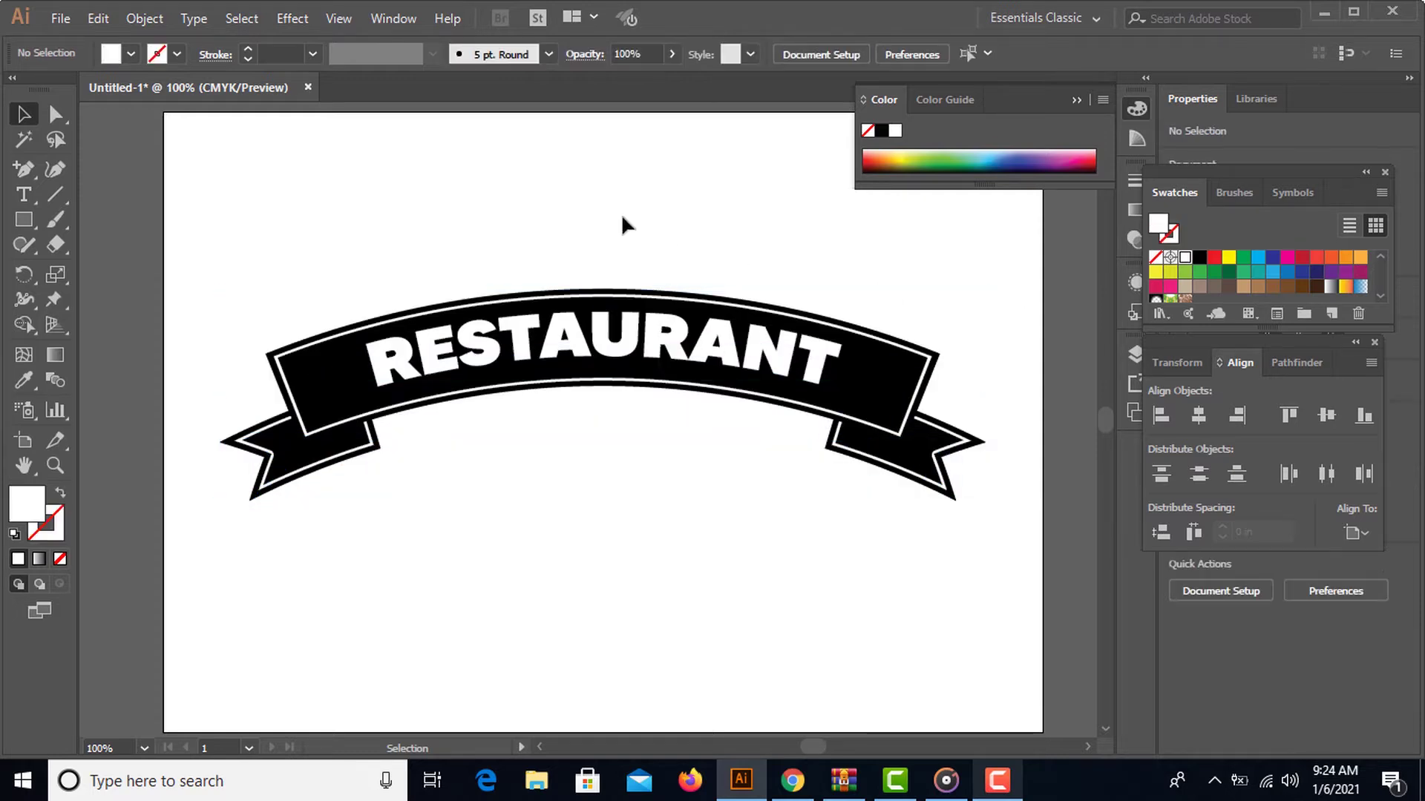
- Add the text CLASSIC above the arched banner and center it horizontally on the artboard
left_click(23, 194)
left_click(453, 230)
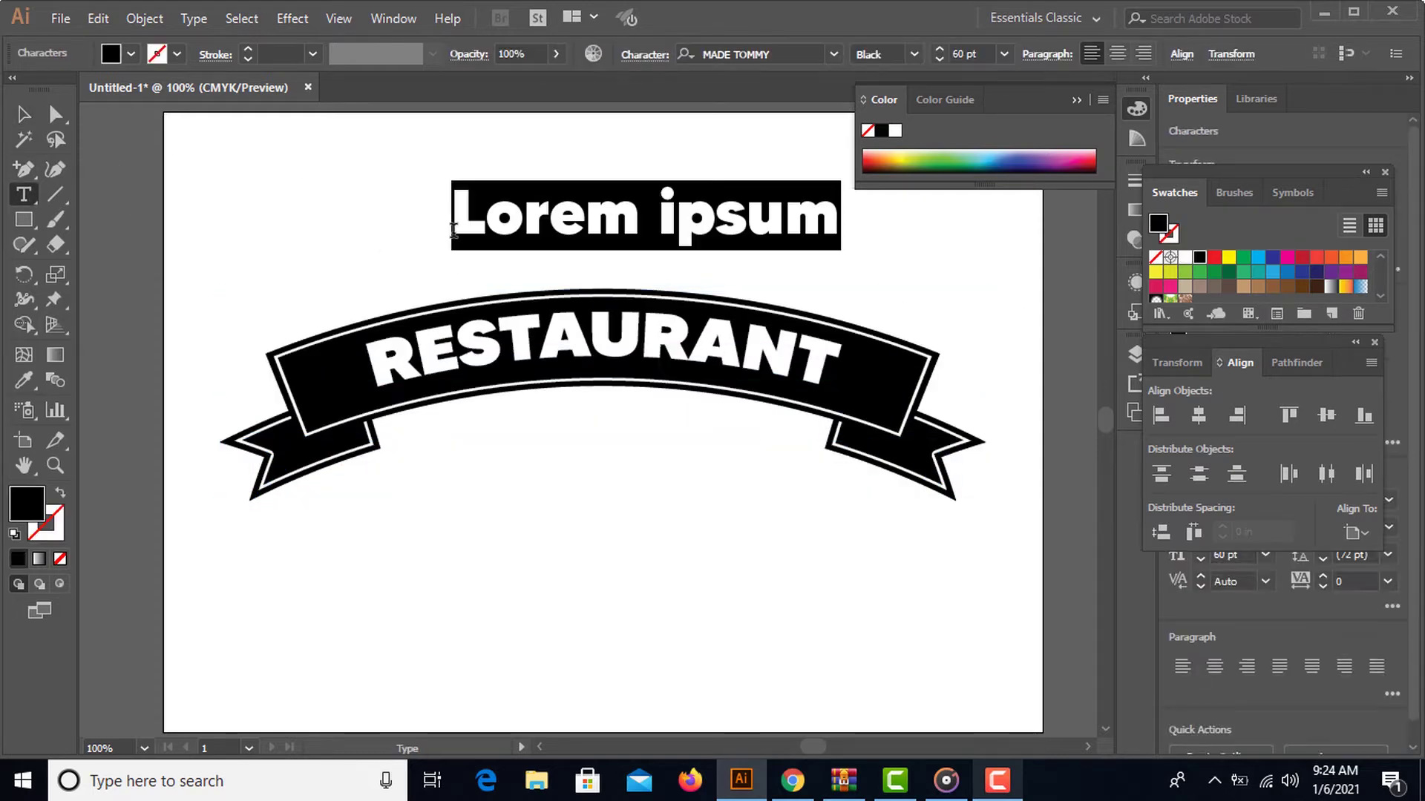
type("CLASSIC")
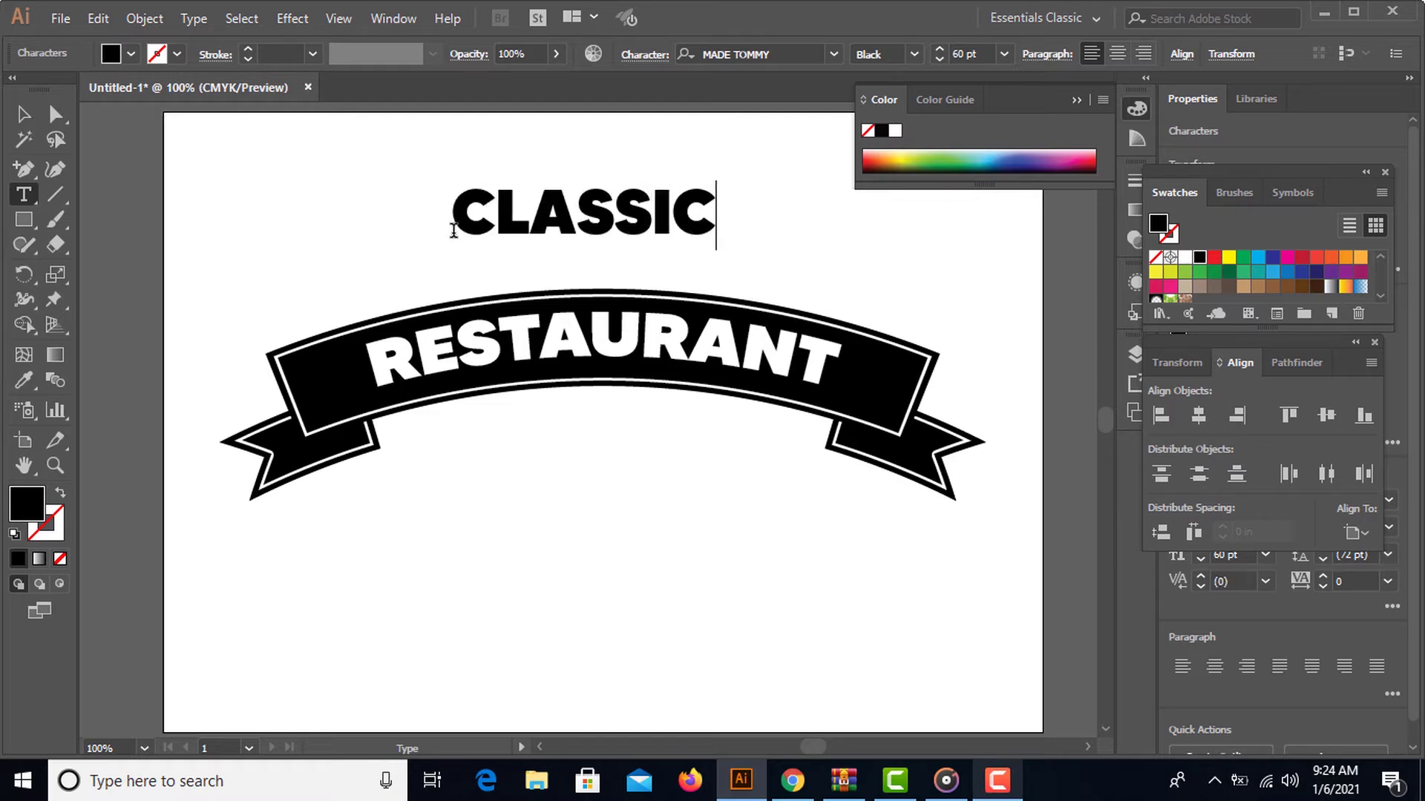
left_click(16, 111)
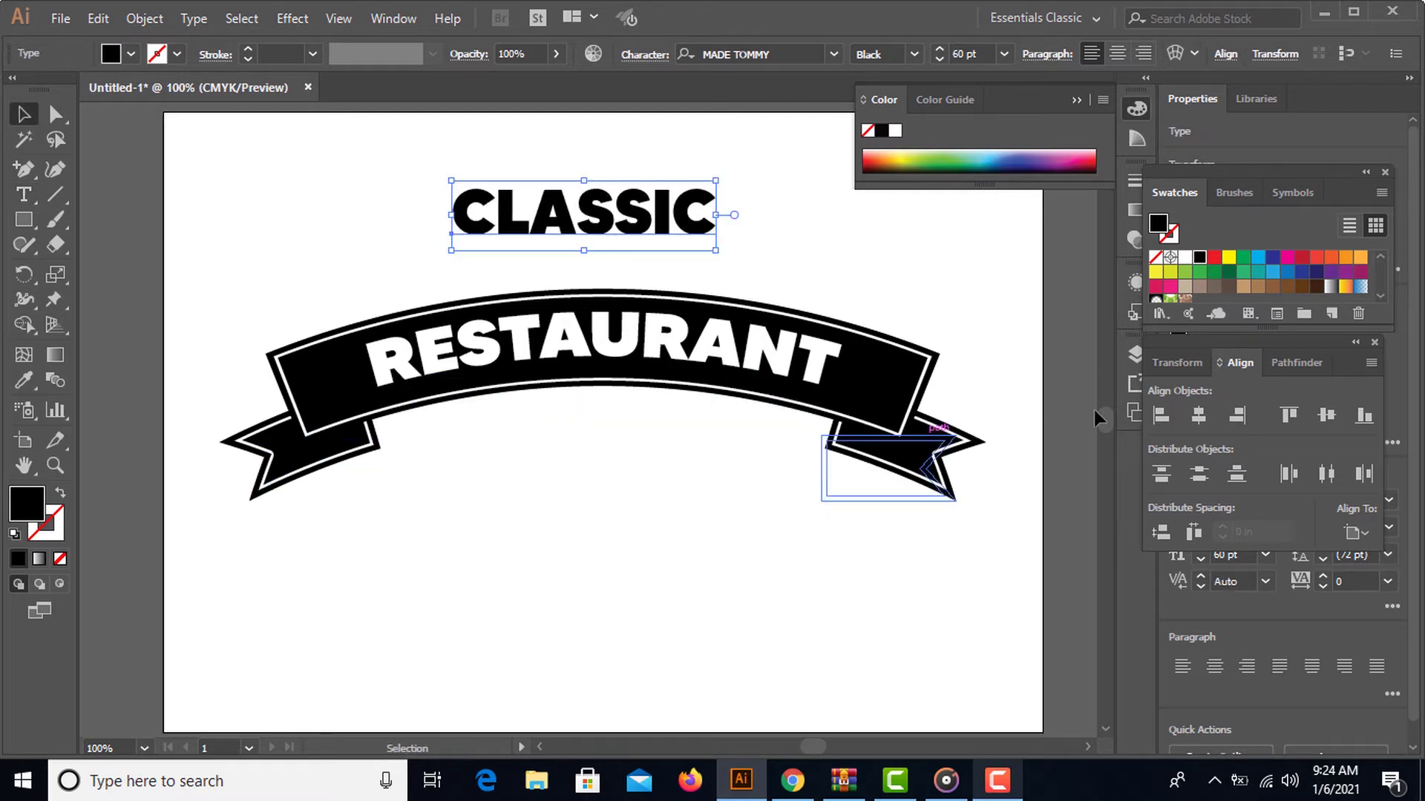
left_click(1198, 417)
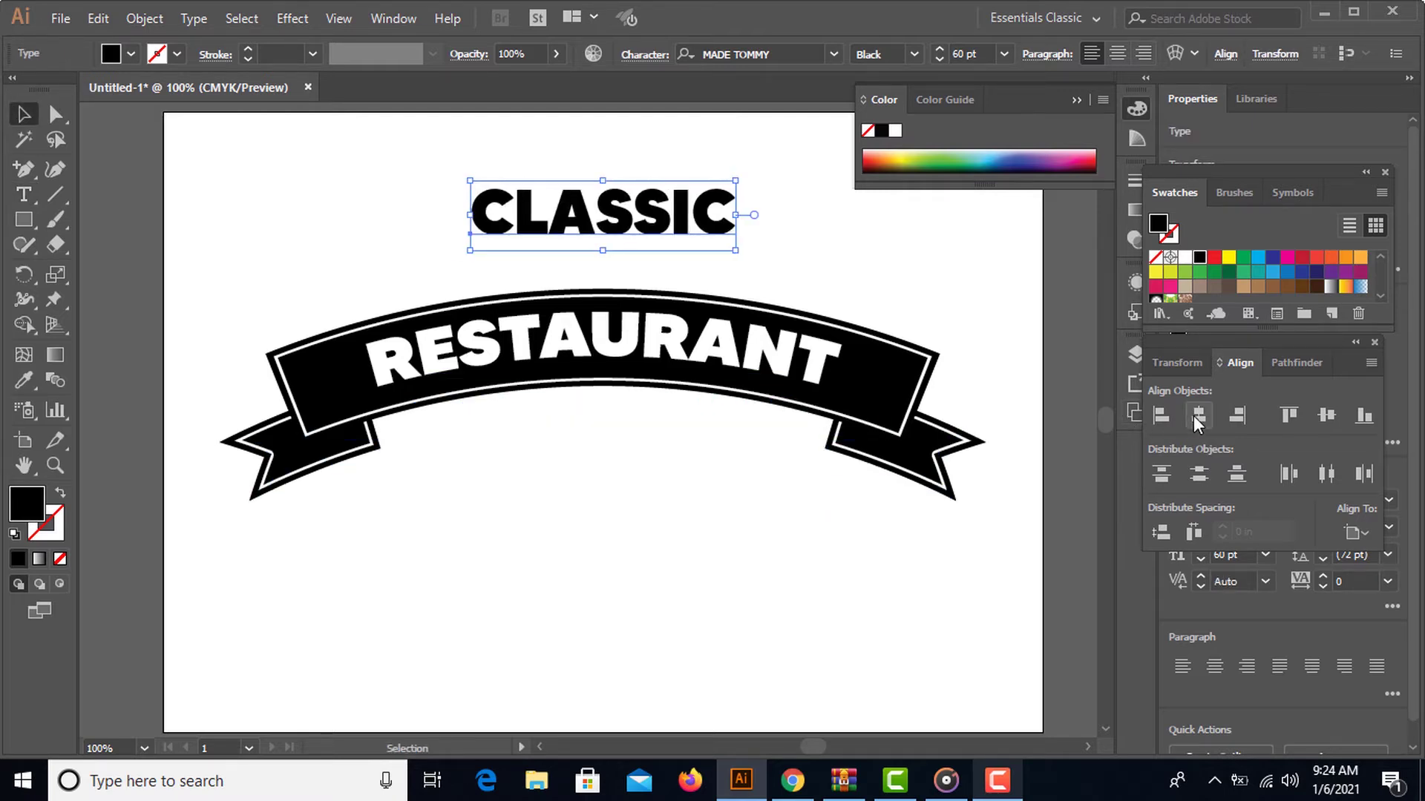
- Draw a short horizontal line just left of CLASSIC and give it a black 1 pt stroke
left_click(55, 194)
mouse_move(379, 215)
left_mouse_down()
mouse_move(477, 219)
mouse_move(462, 216)
left_mouse_up()
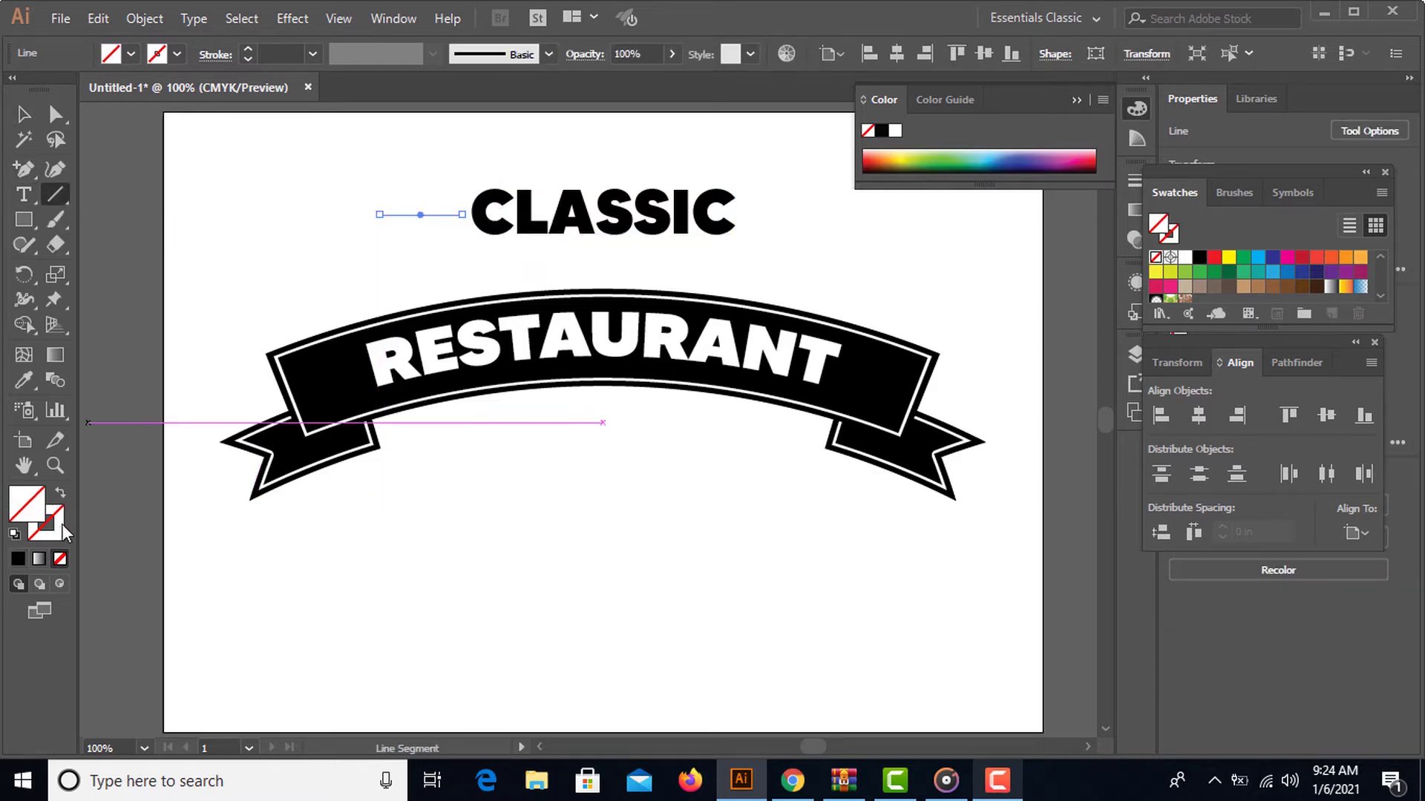
left_click(18, 558)
left_click(23, 114)
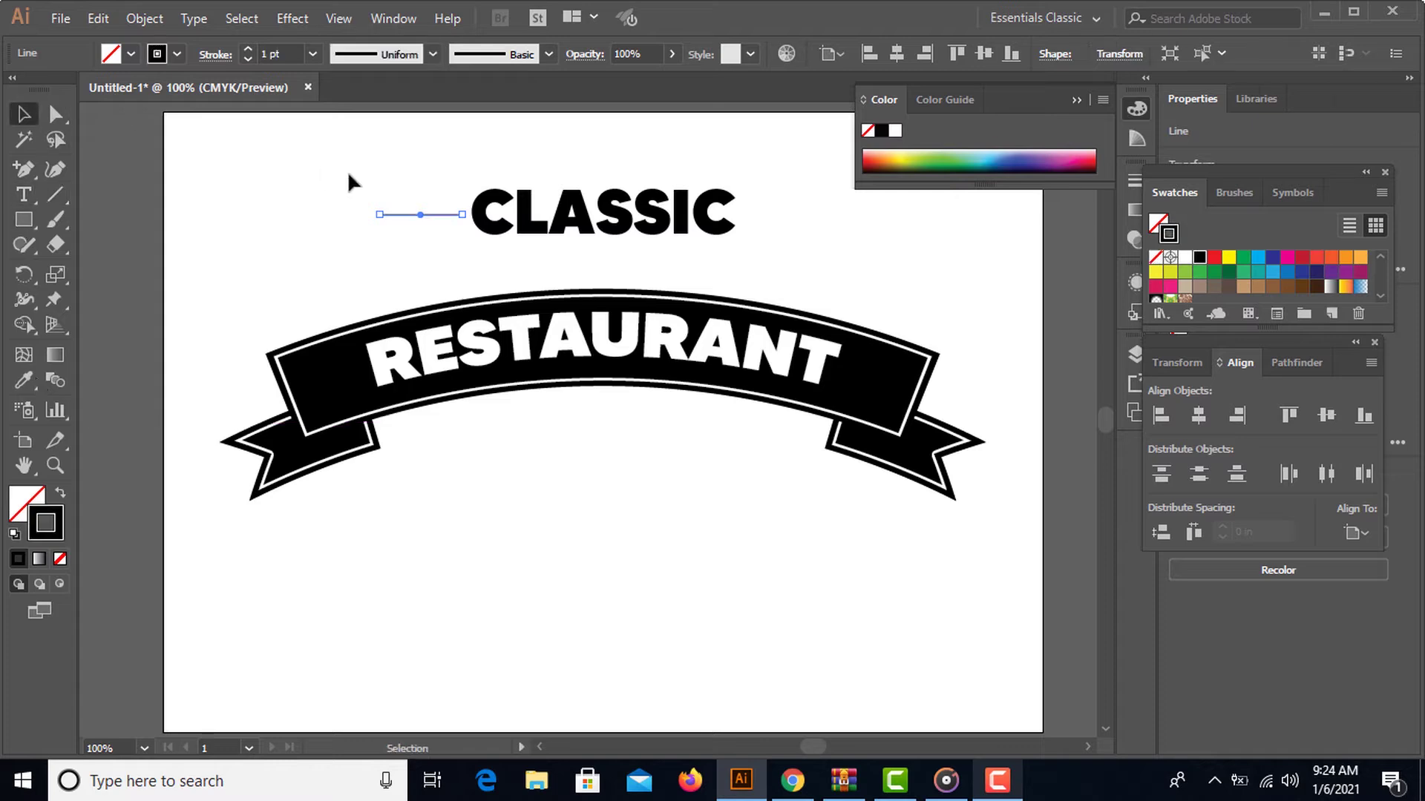
- Align the line to the vertical center of the CLASSIC text, using the text as key object
left_click_drag(607, 210, 807, 244)
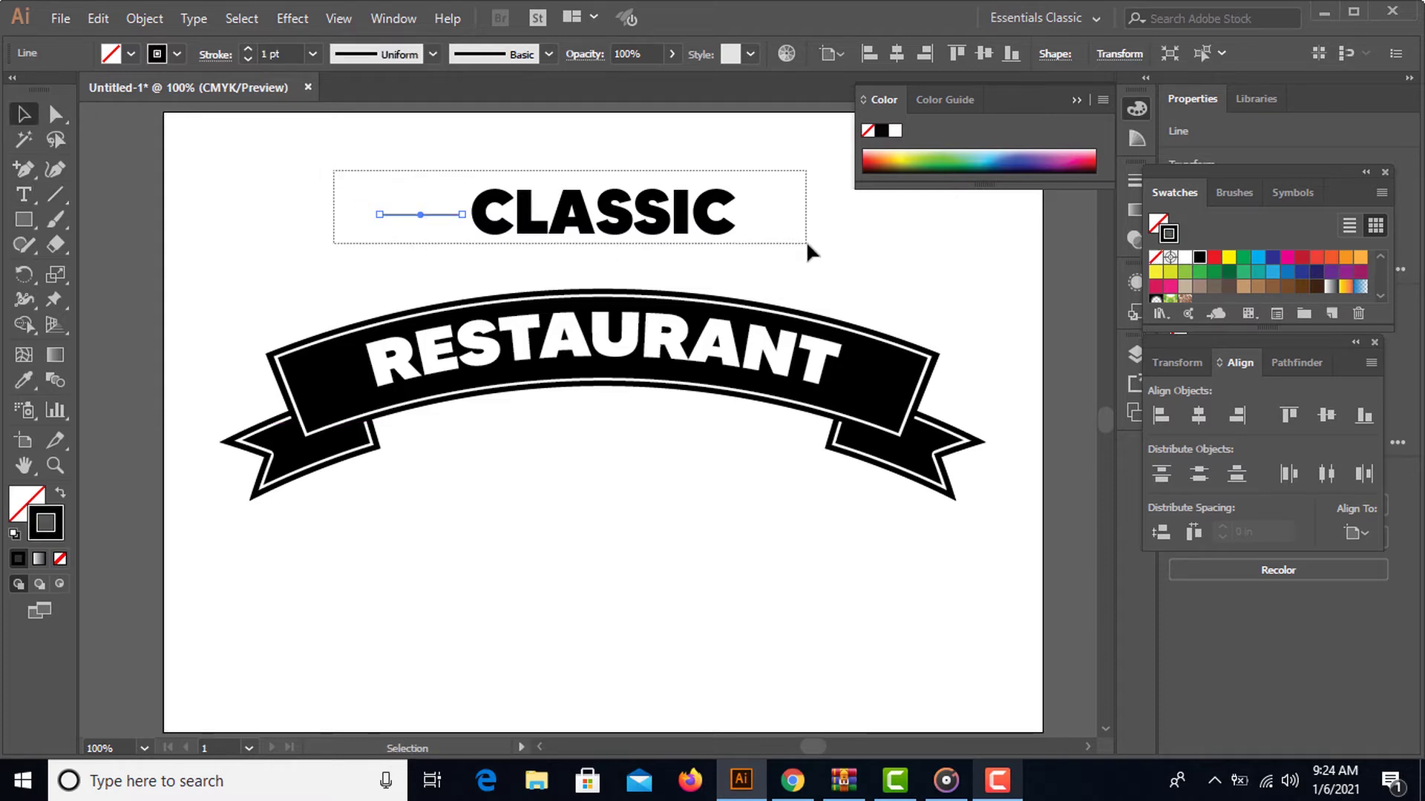
left_click(527, 220)
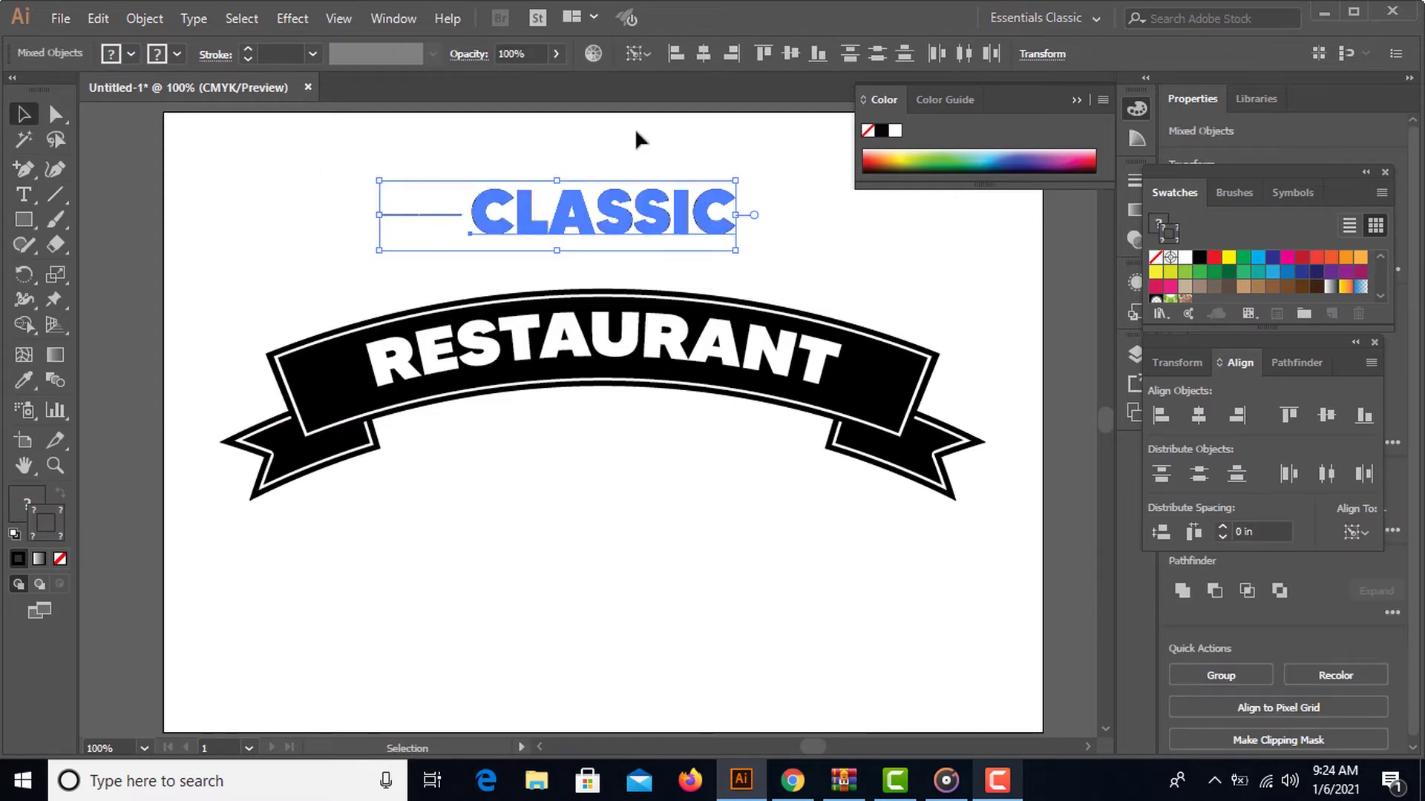
left_click(794, 52)
left_click(400, 222)
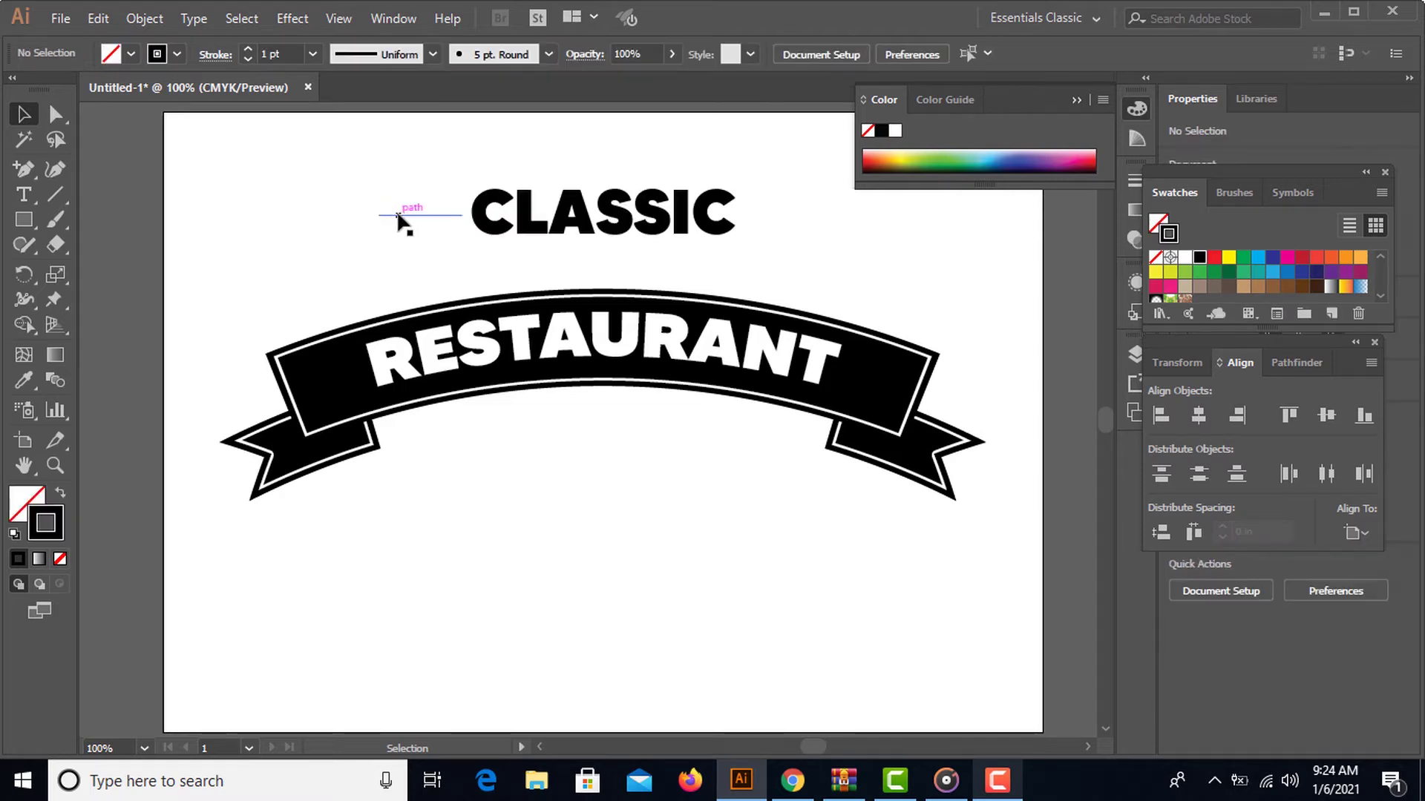
- Duplicate the line 4.96 in across to the right of CLASSIC and distribute both lines and the text by horizontal centers, relative to the selection
left_click_drag(399, 219, 768, 217)
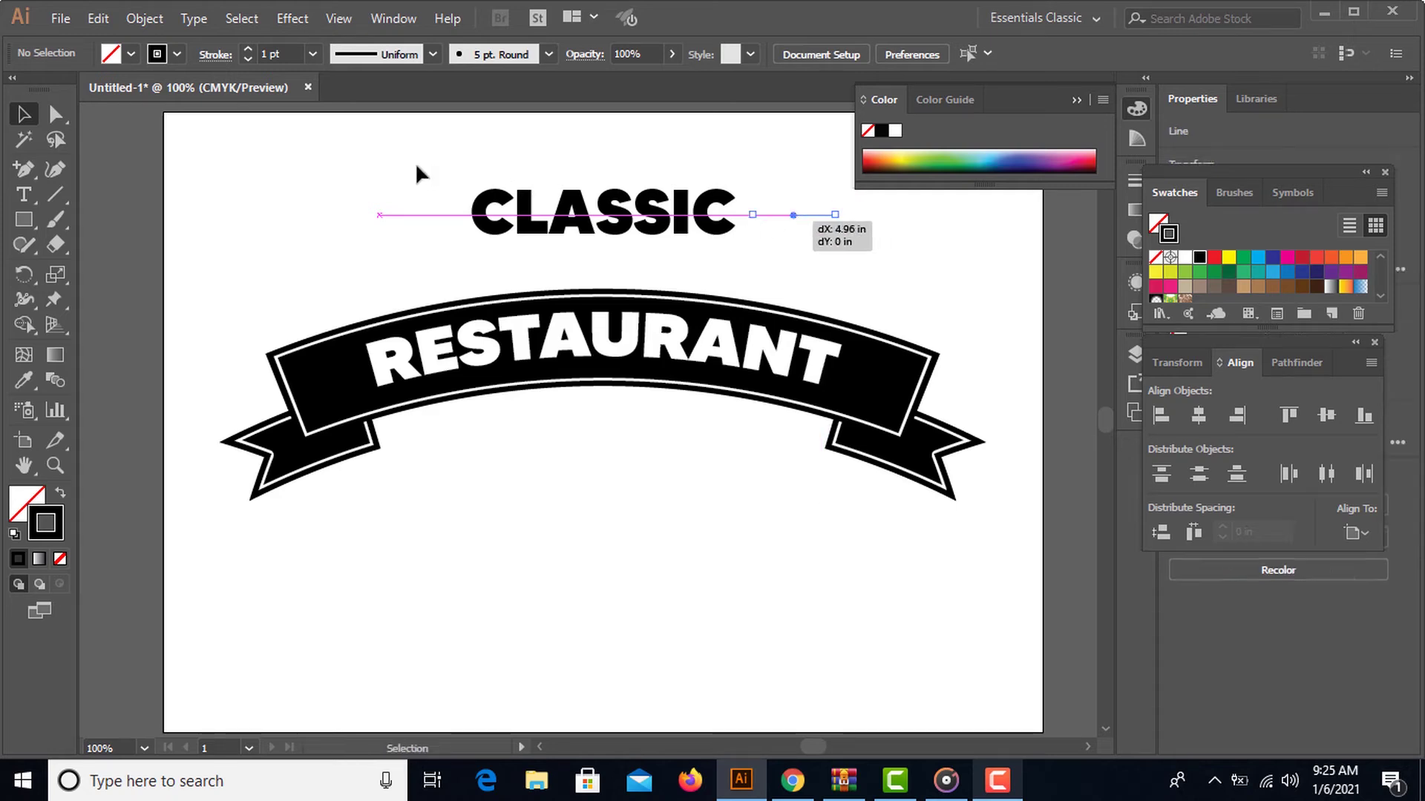
left_click_drag(681, 233, 879, 256)
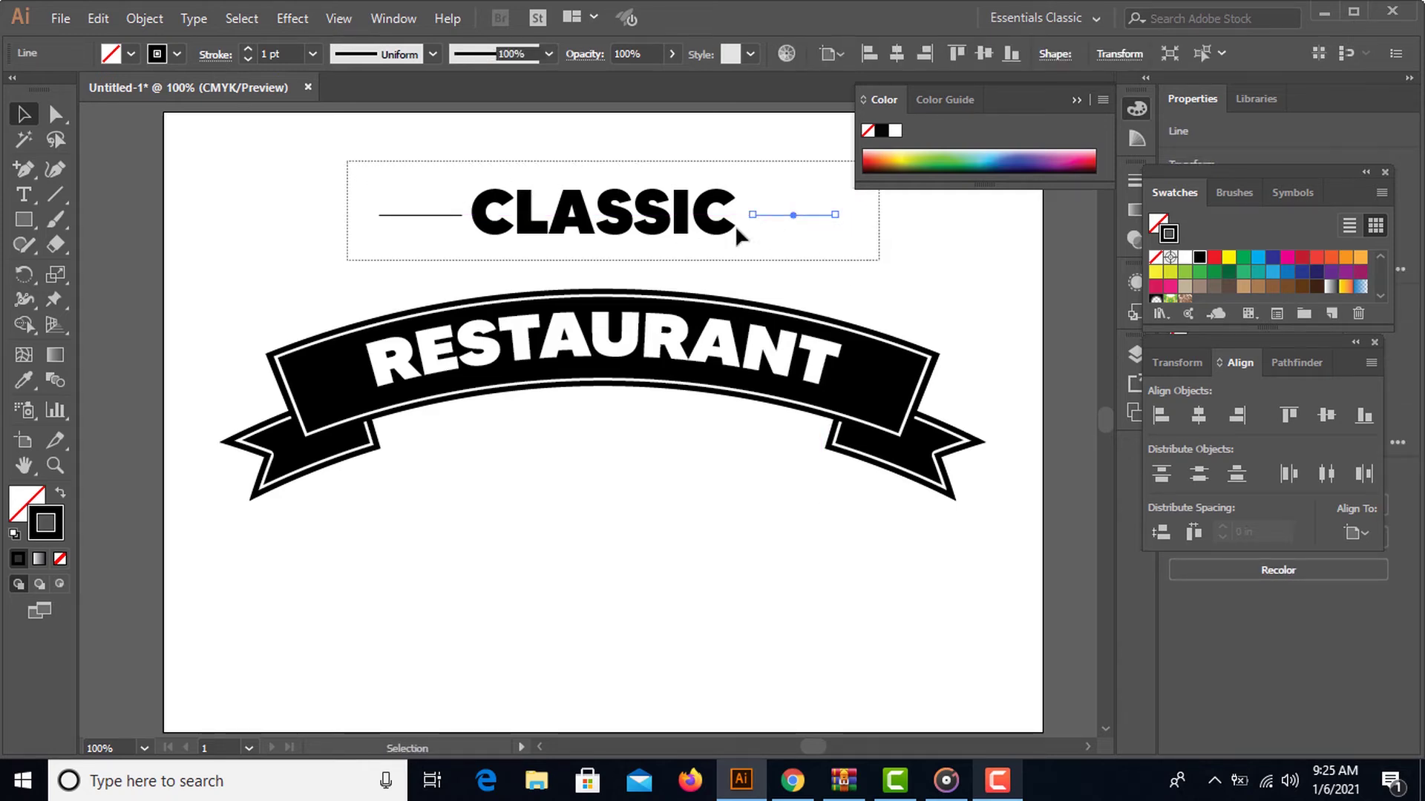
left_click(640, 56)
left_click(653, 73)
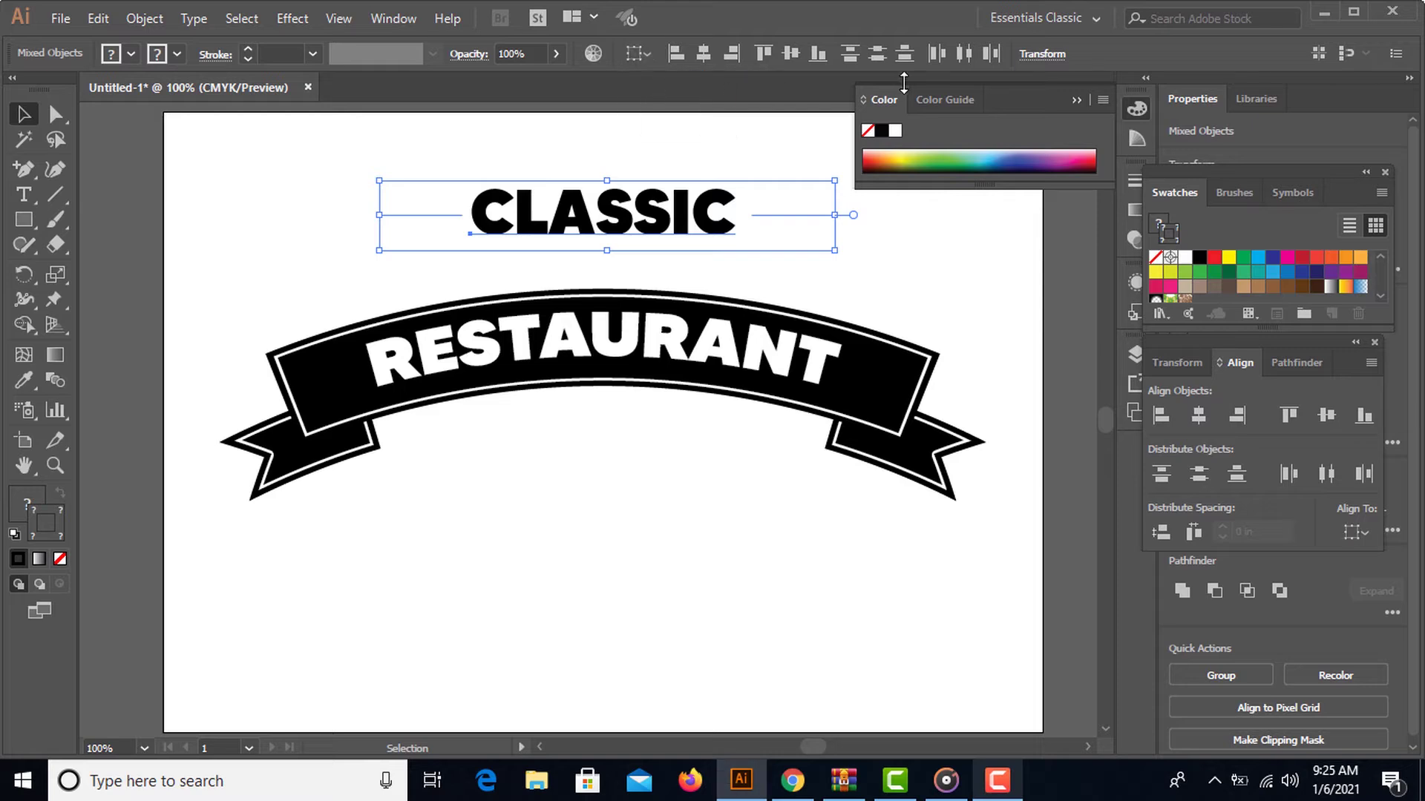
left_click(965, 52)
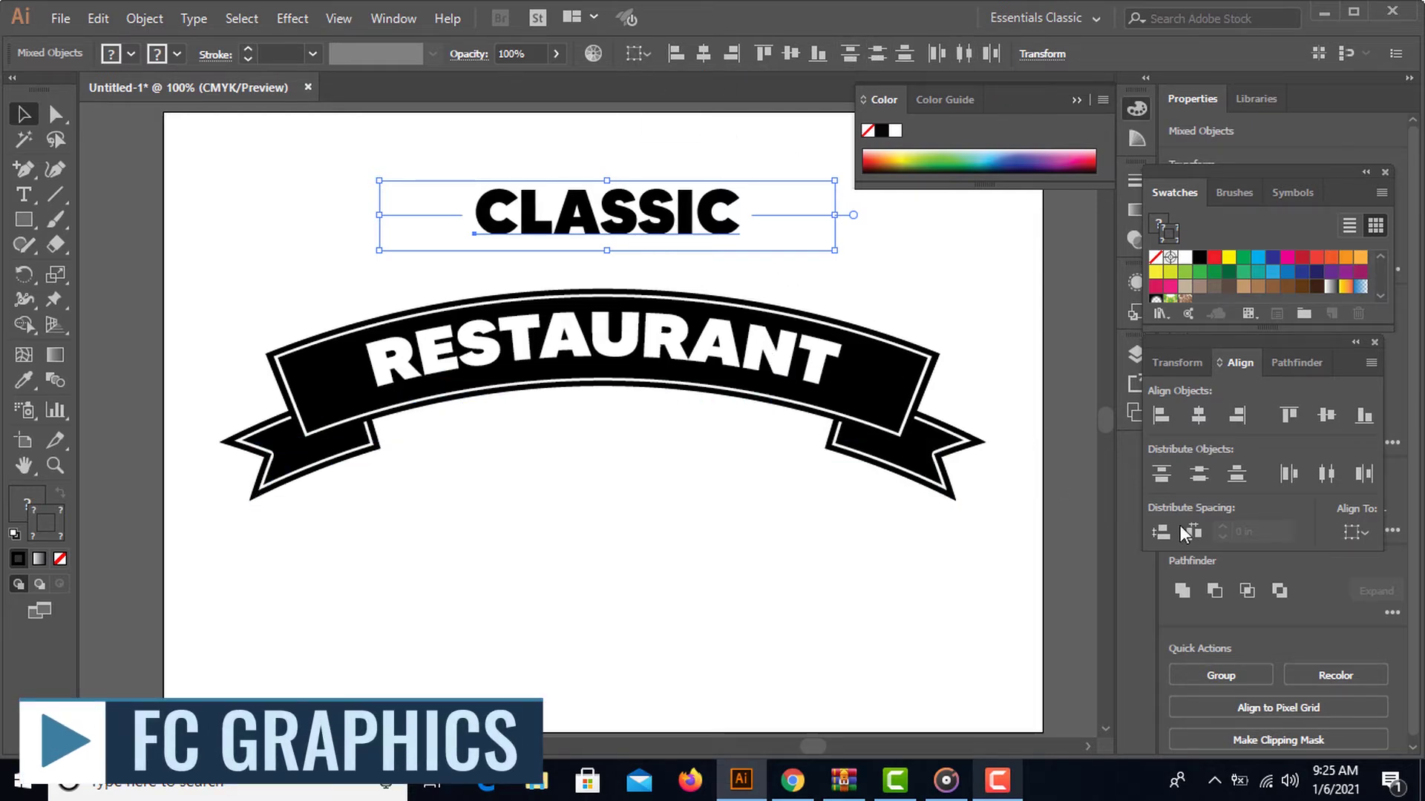
- Group the CLASSIC text with its two side lines and apply a horizontal Arc warp with a 20% bend
right_click(592, 203)
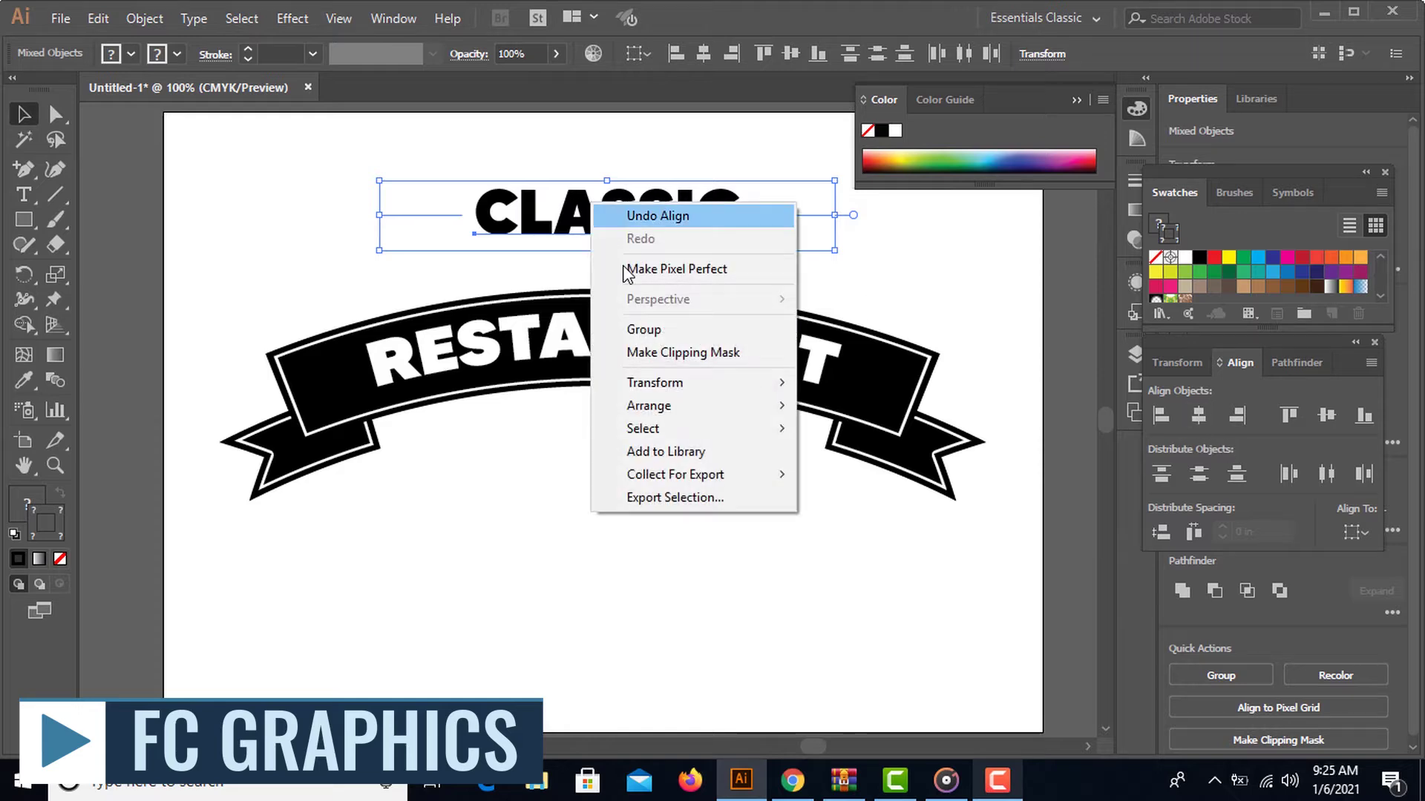
left_click(636, 328)
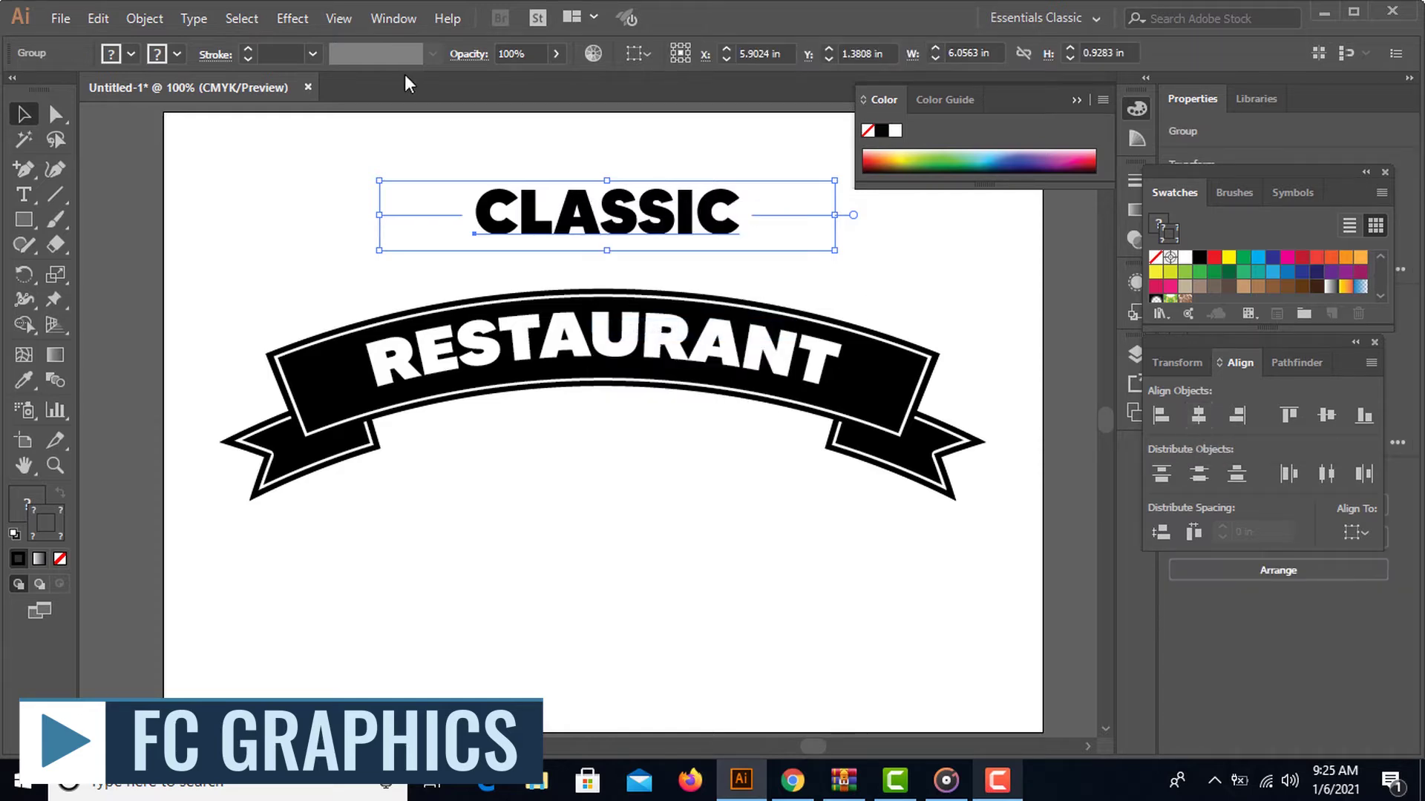
left_click(297, 20)
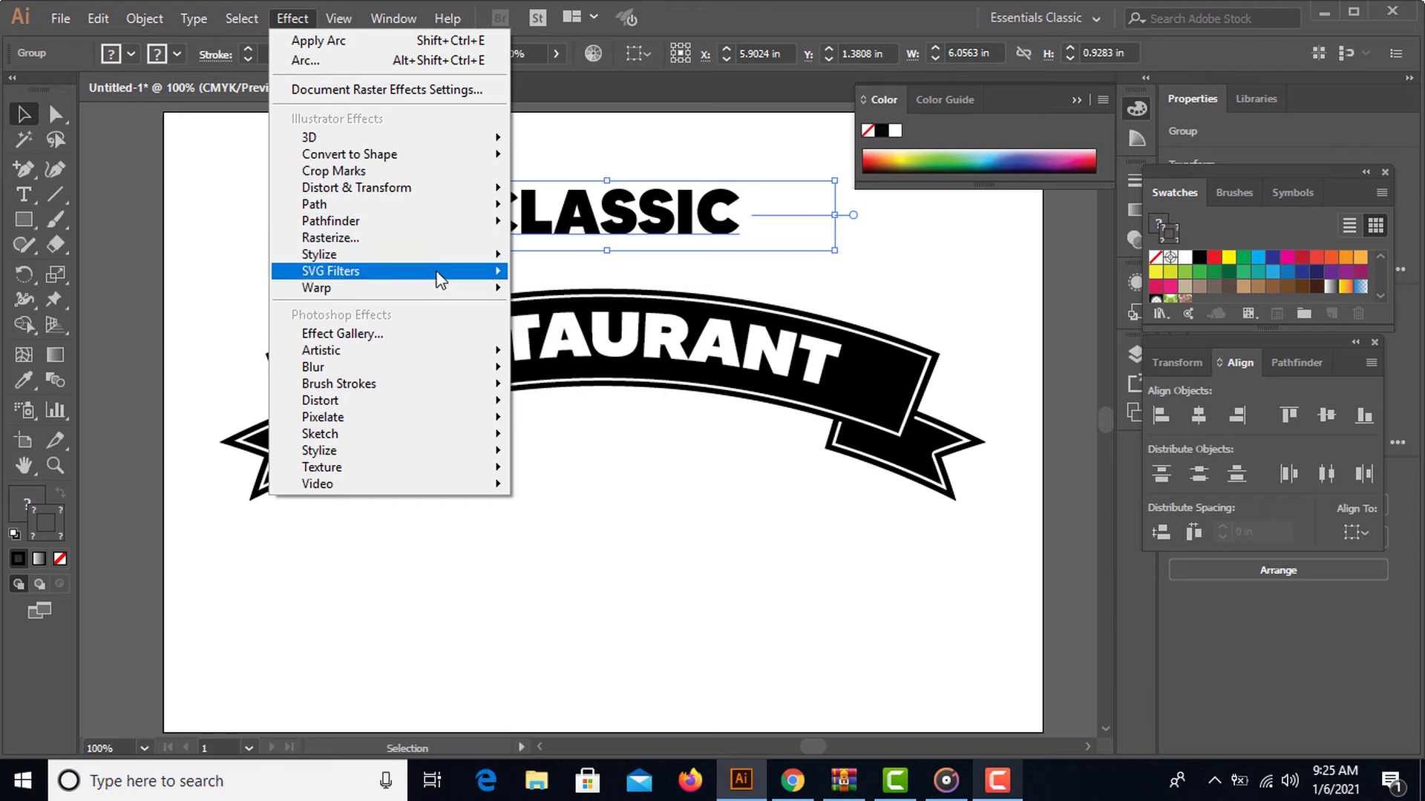
mouse_move(445, 288)
left_click(523, 290)
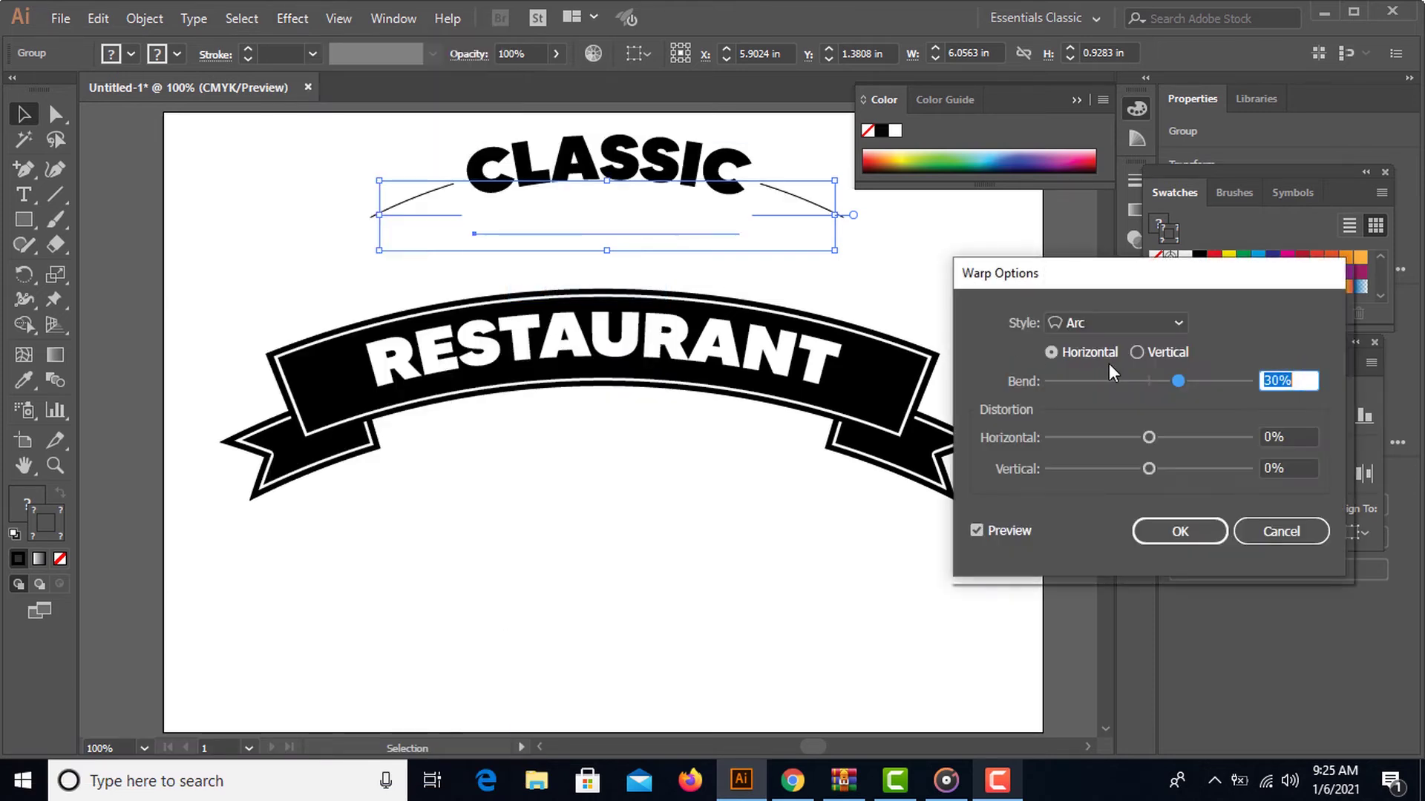
type("20")
key("Return")
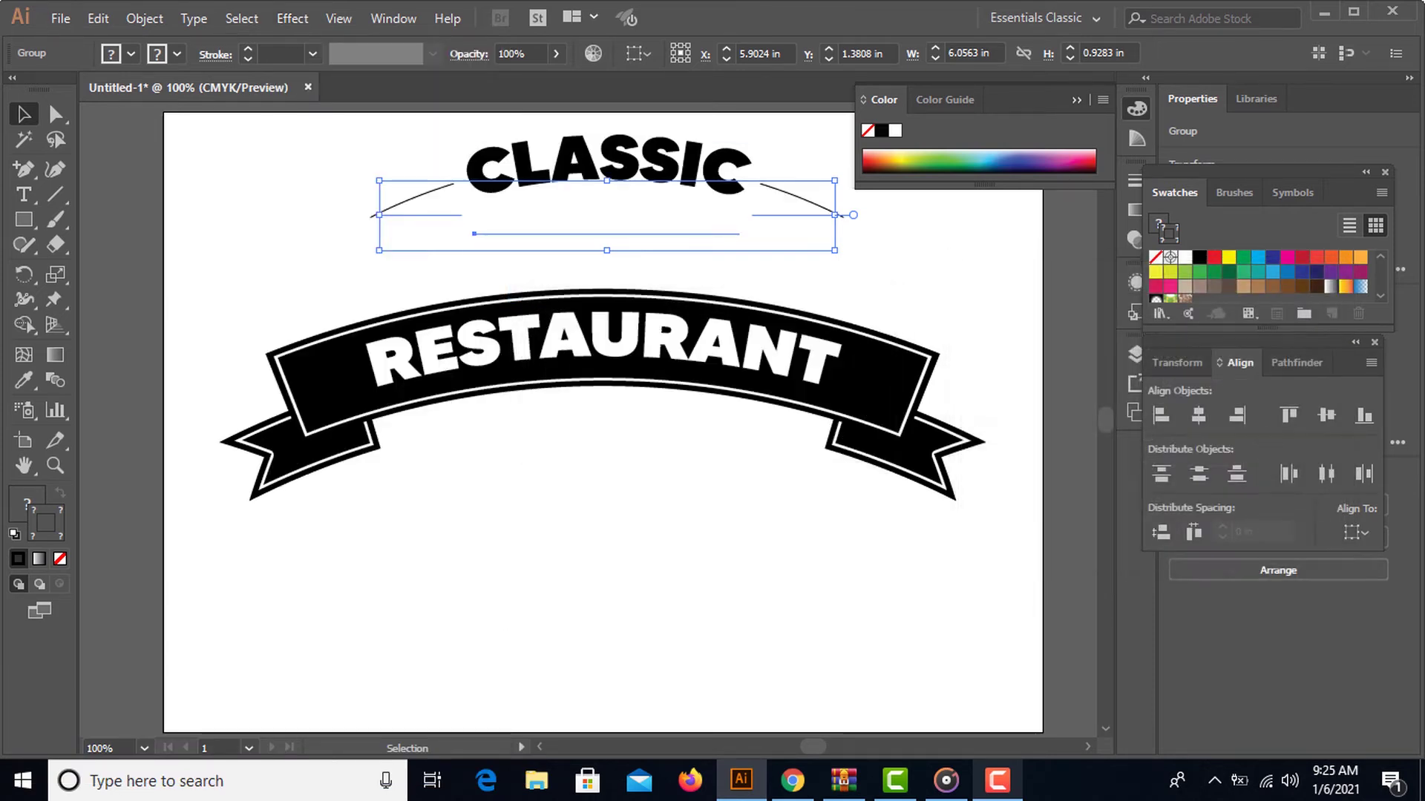
- Move the arched CLASSIC group straight down so it sits just above the RESTAURANT banner's upper edge
left_click(579, 188)
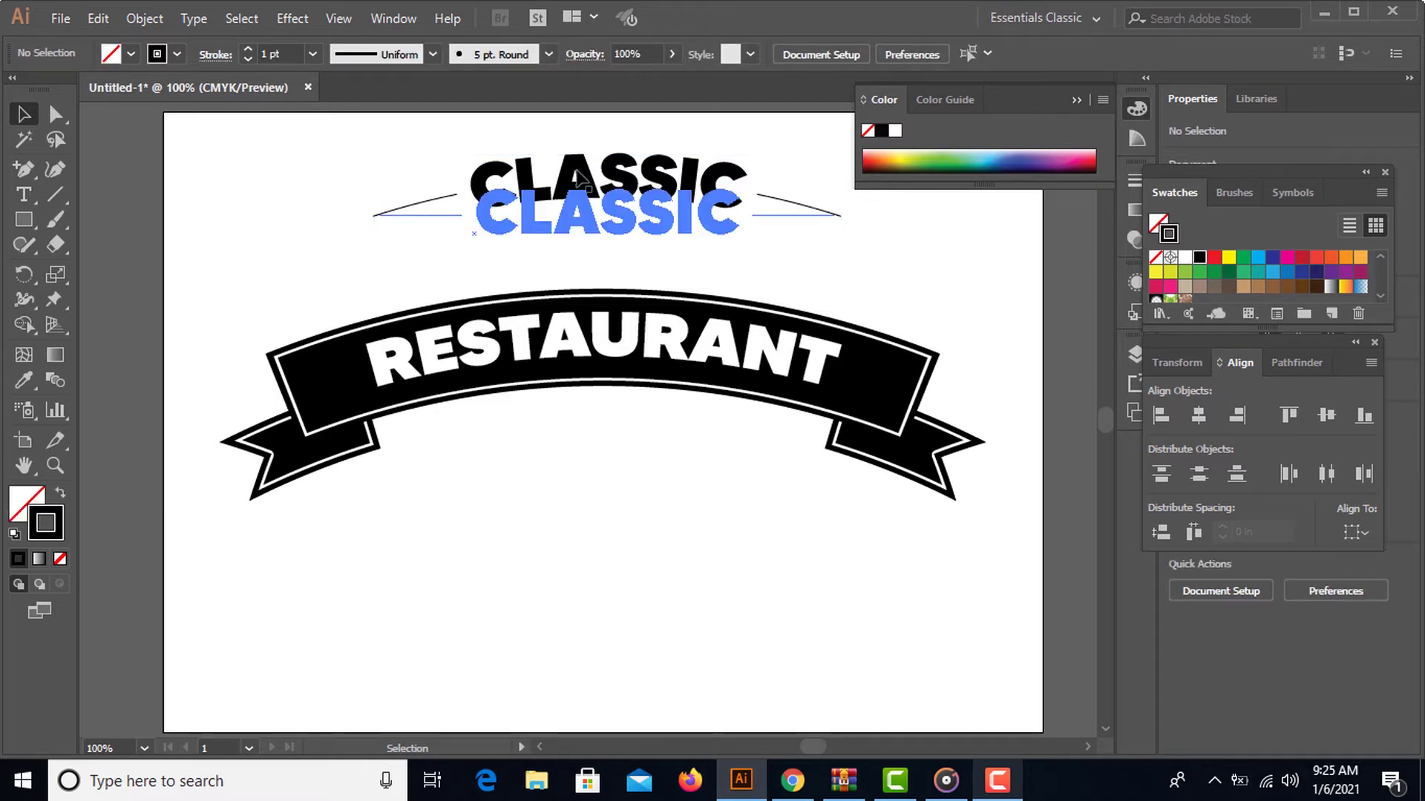
left_click_drag(575, 169, 577, 233)
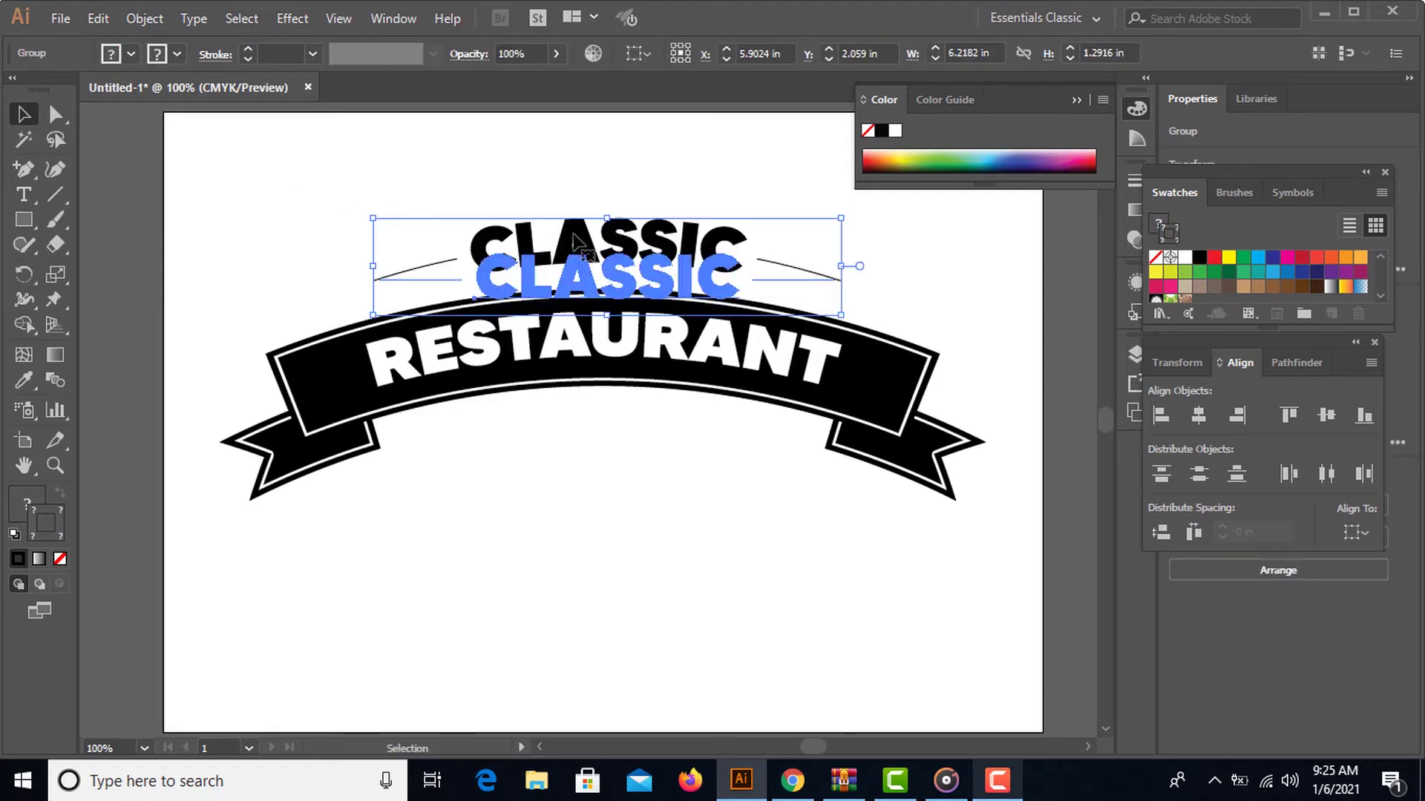
left_click(577, 258, "shift")
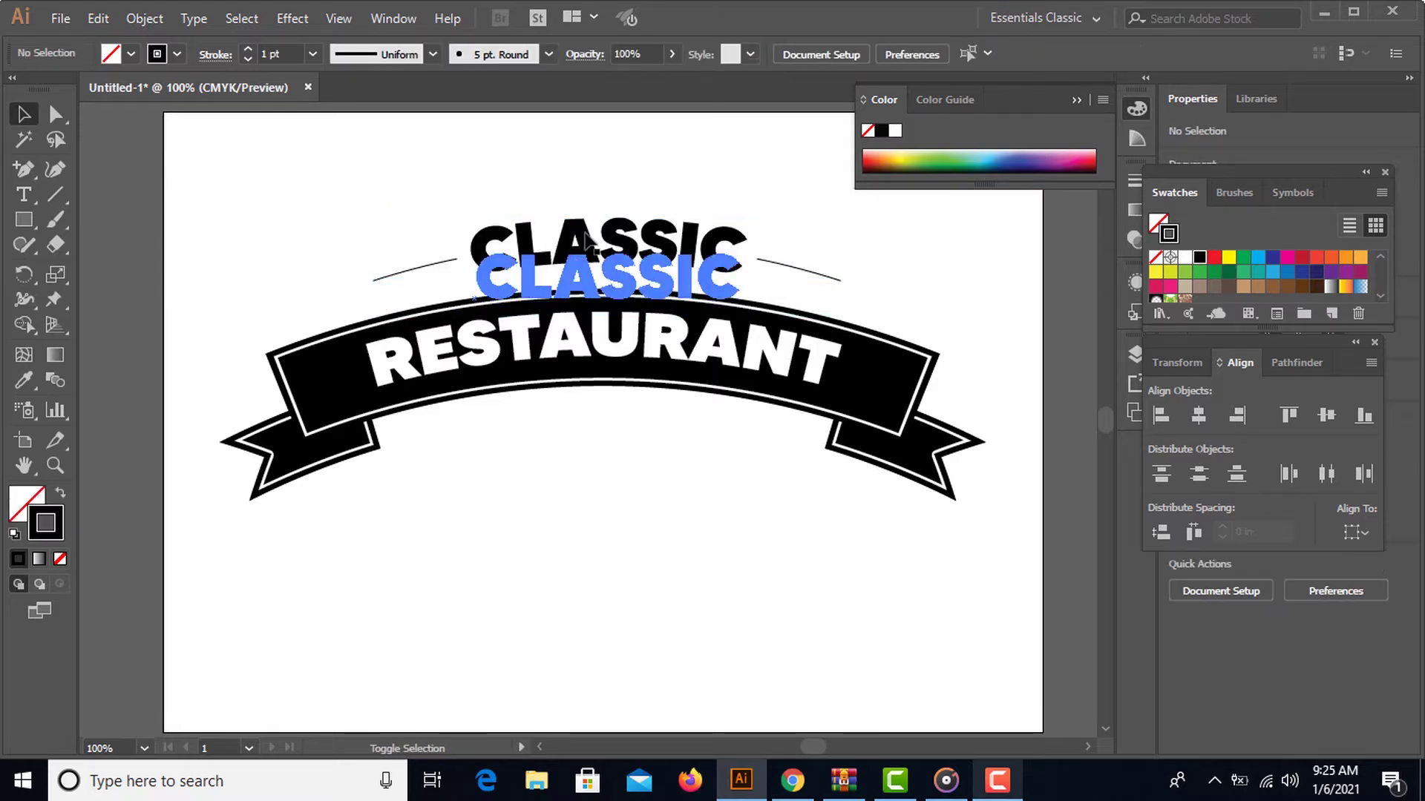
left_click_drag(587, 233, 587, 253)
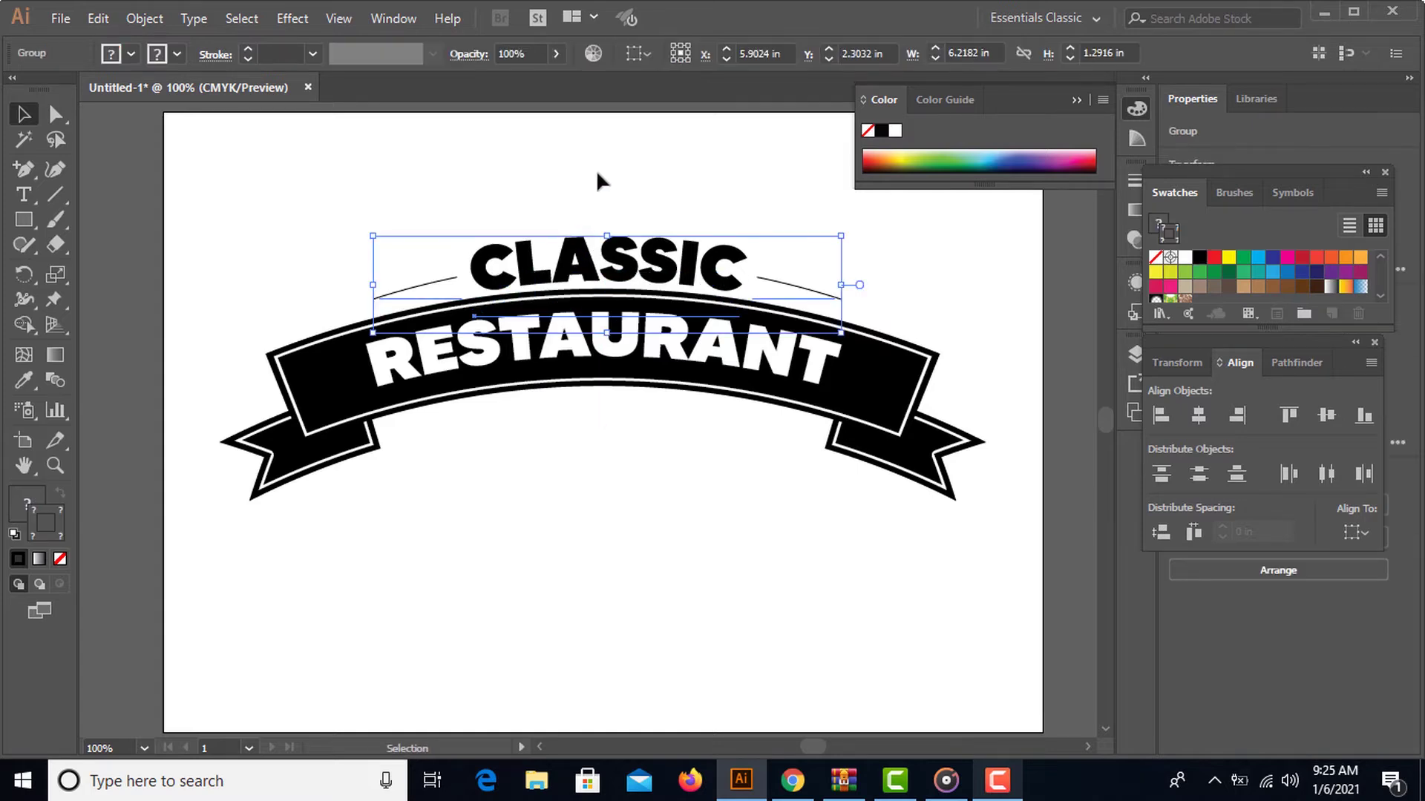
left_click(1086, 355)
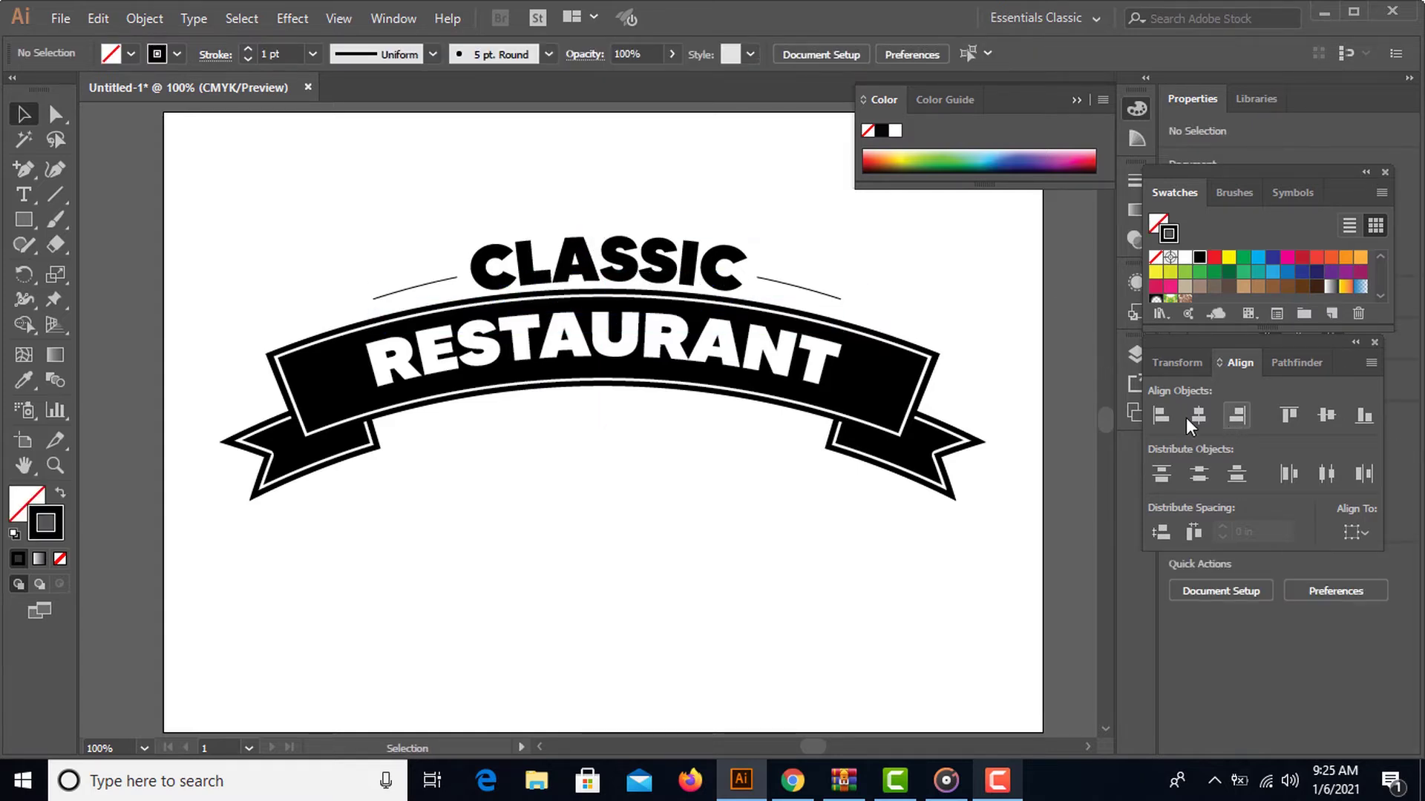
left_click(775, 286)
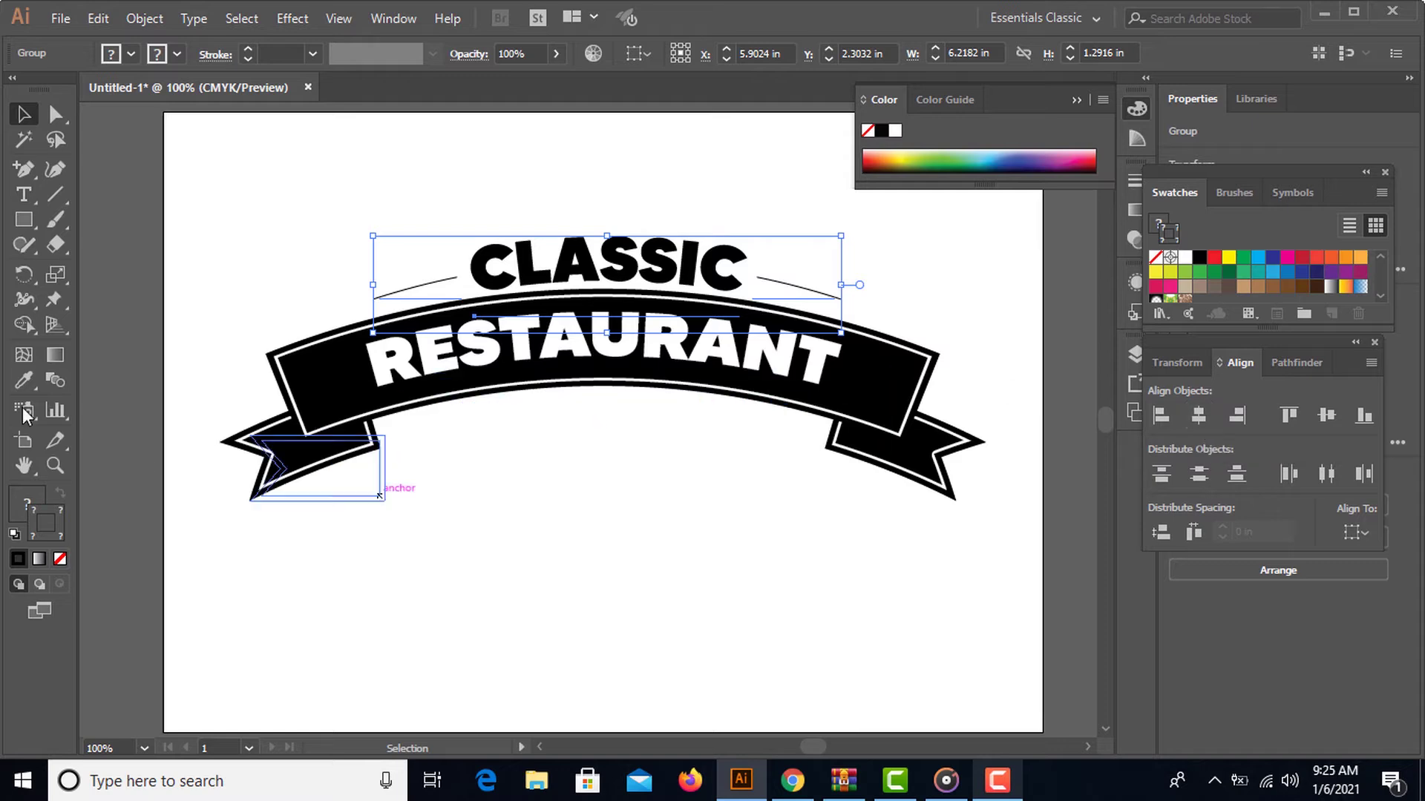
- Add the text FOOD below the left part of the banner and set its font size to 30 pt
left_click(15, 200)
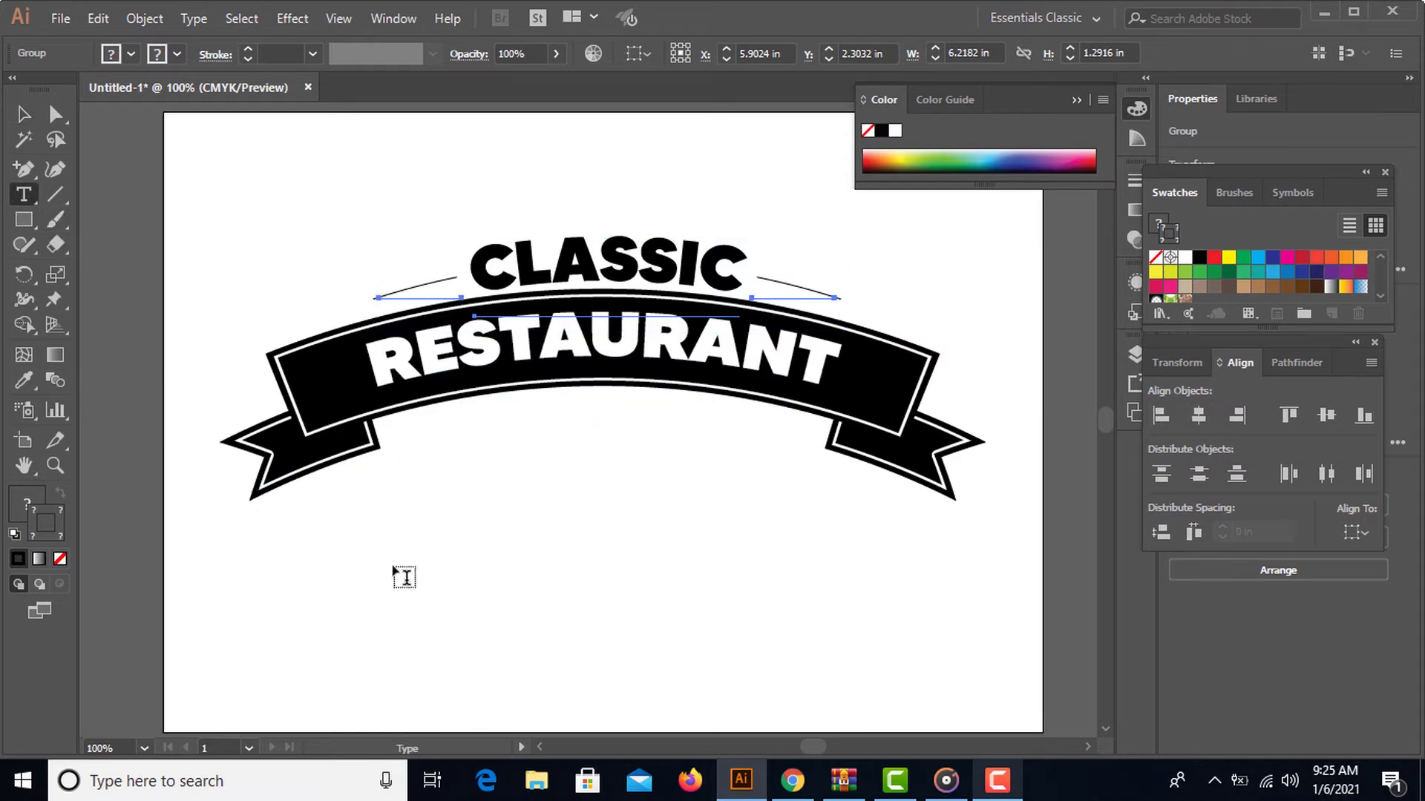
left_click(380, 585)
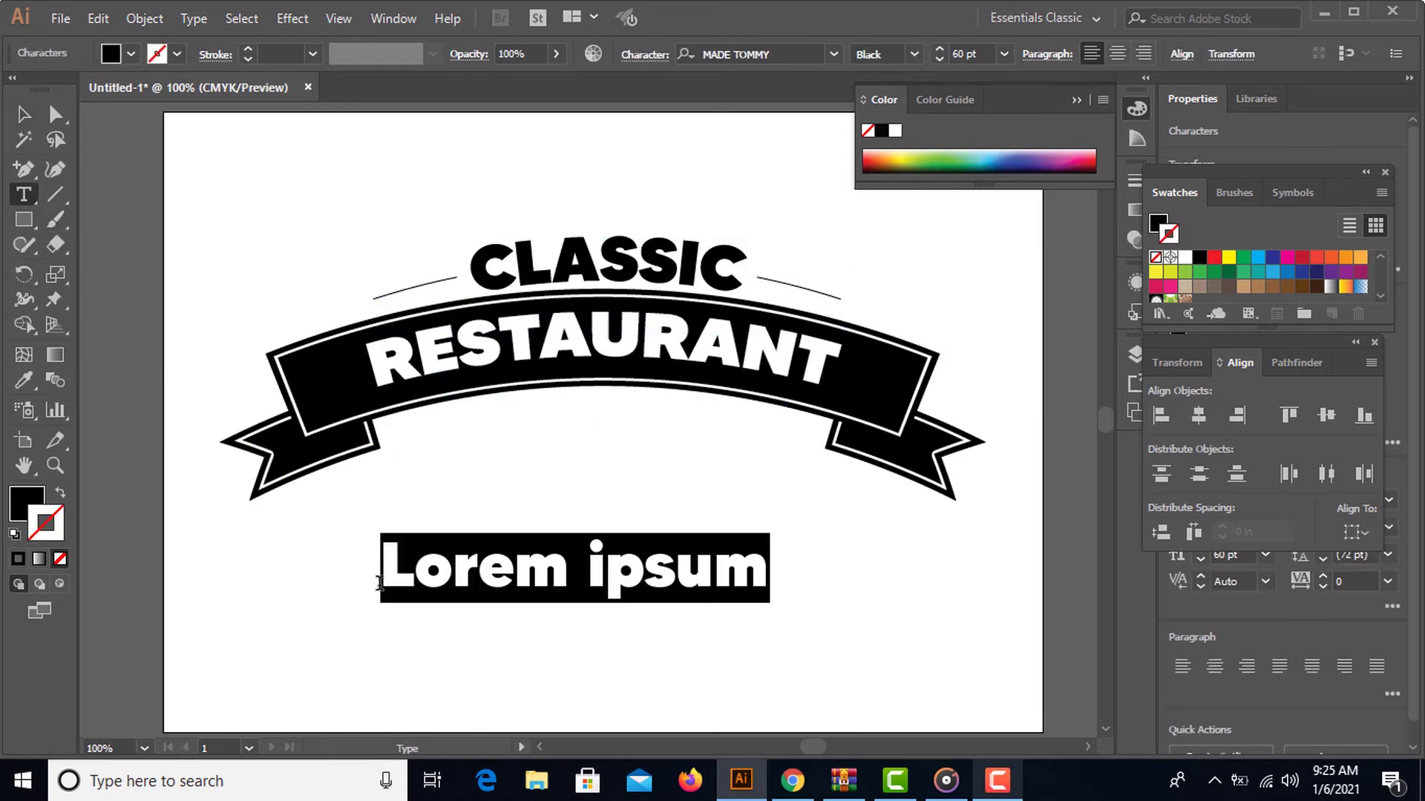
type("FOOD")
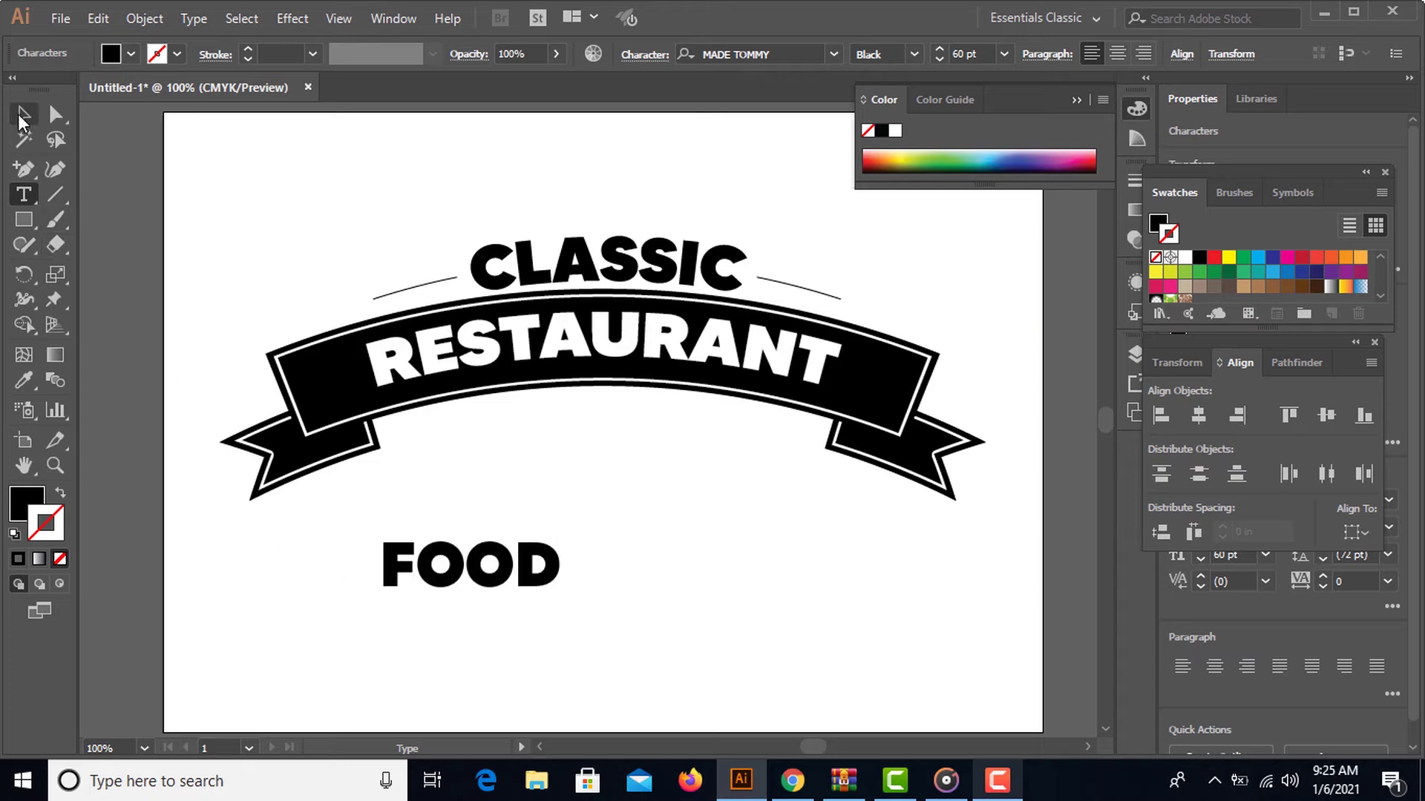
left_click(22, 116)
left_click(984, 53)
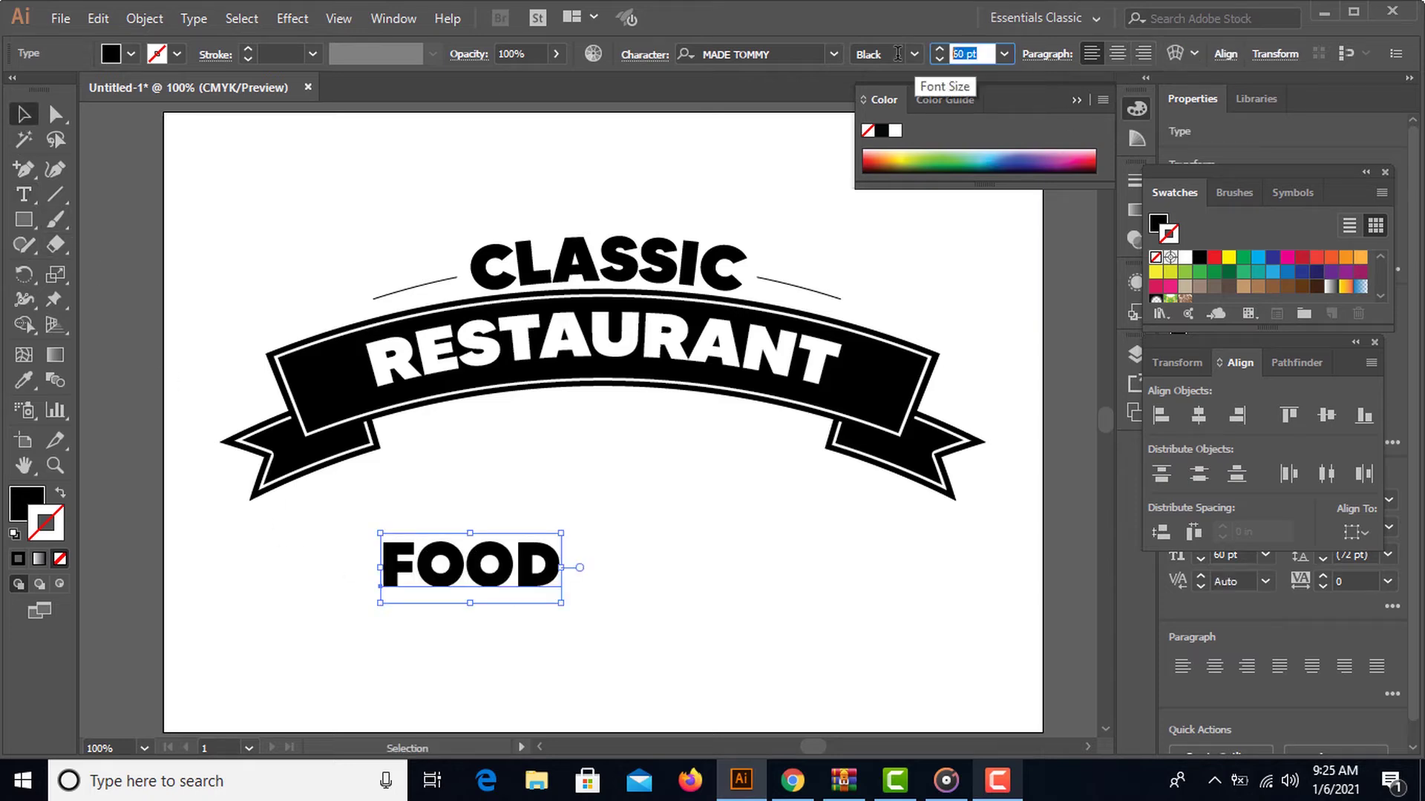
type("30")
key("Return")
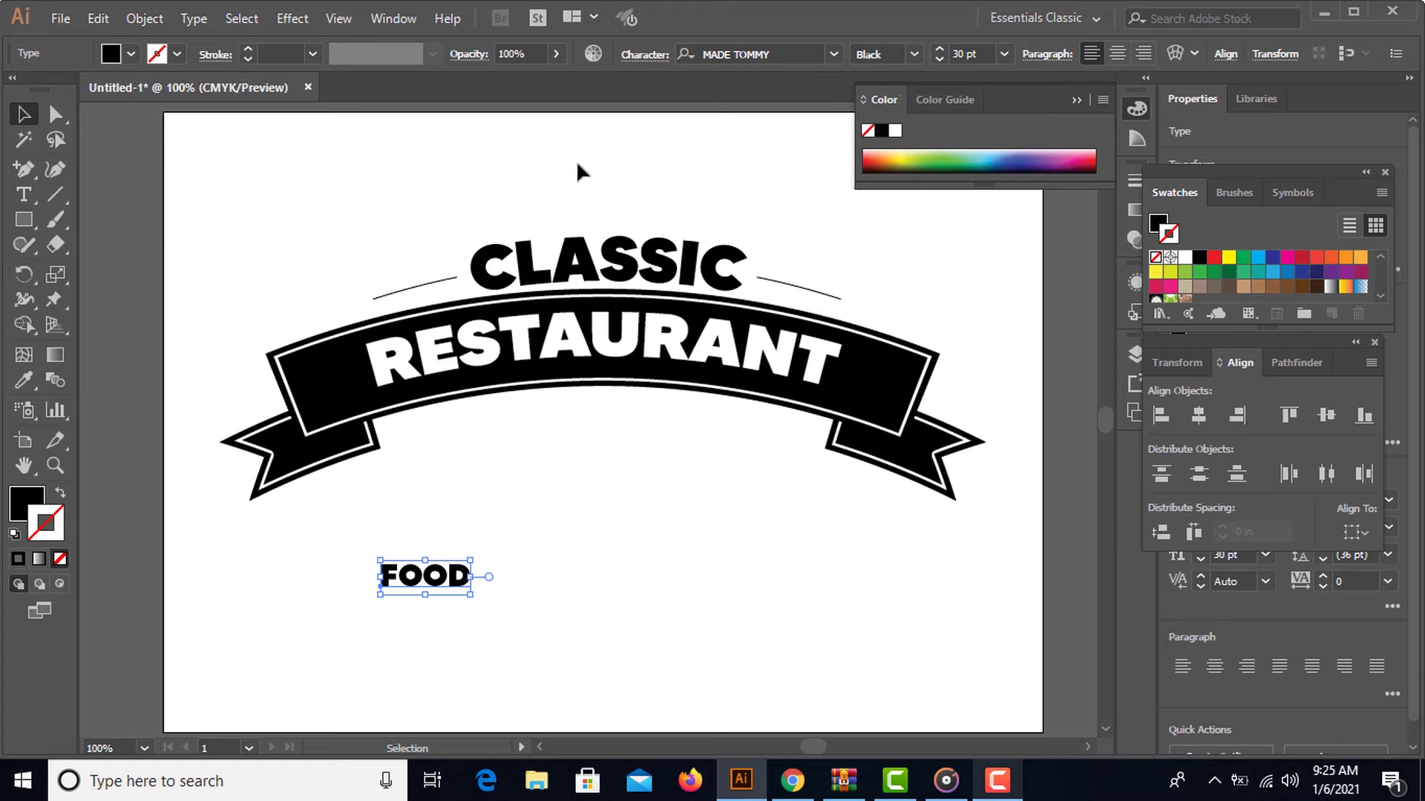
- Draw a horizontal line just above FOOD with a black 1 pt stroke and duplicate it straight down below the text
left_click(55, 195)
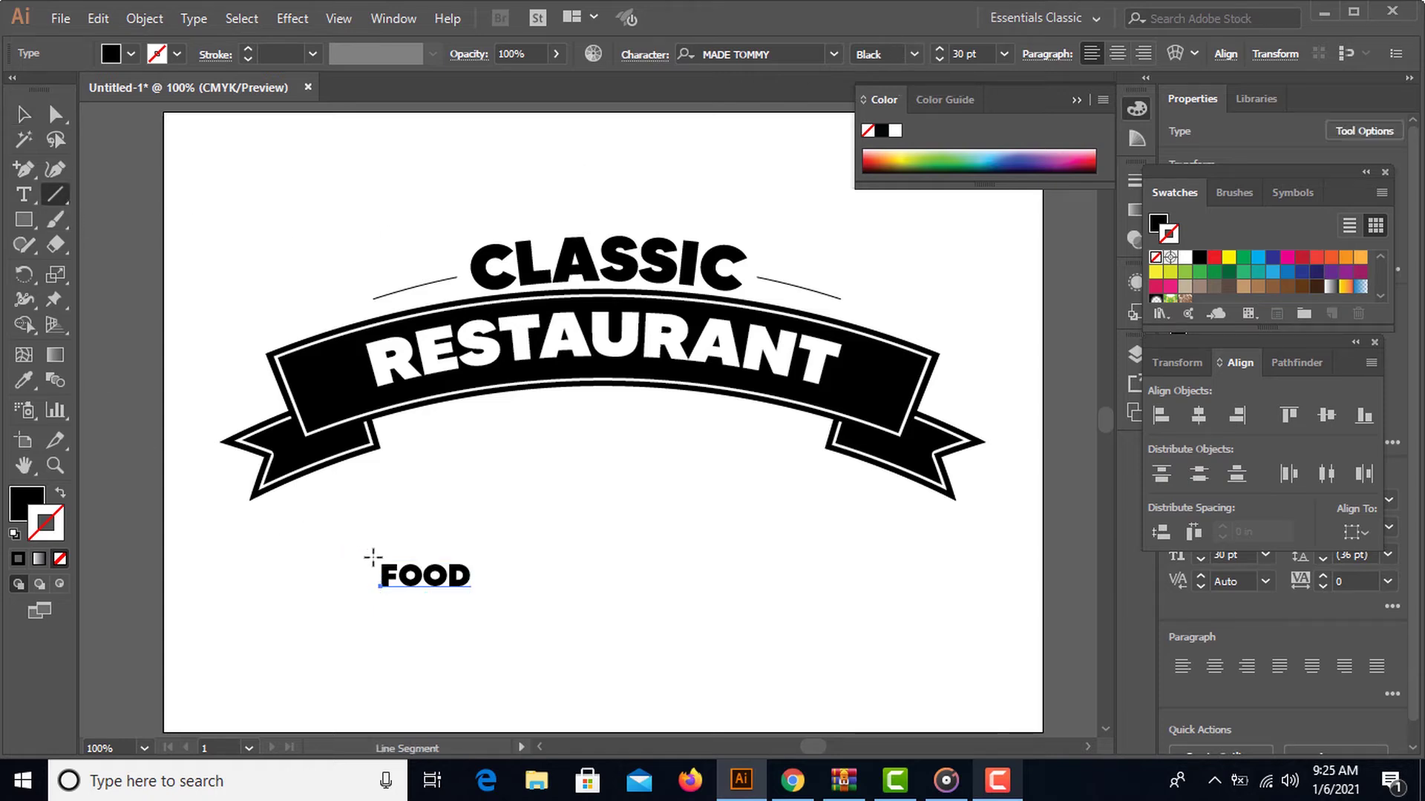
left_click_drag(375, 557, 474, 554)
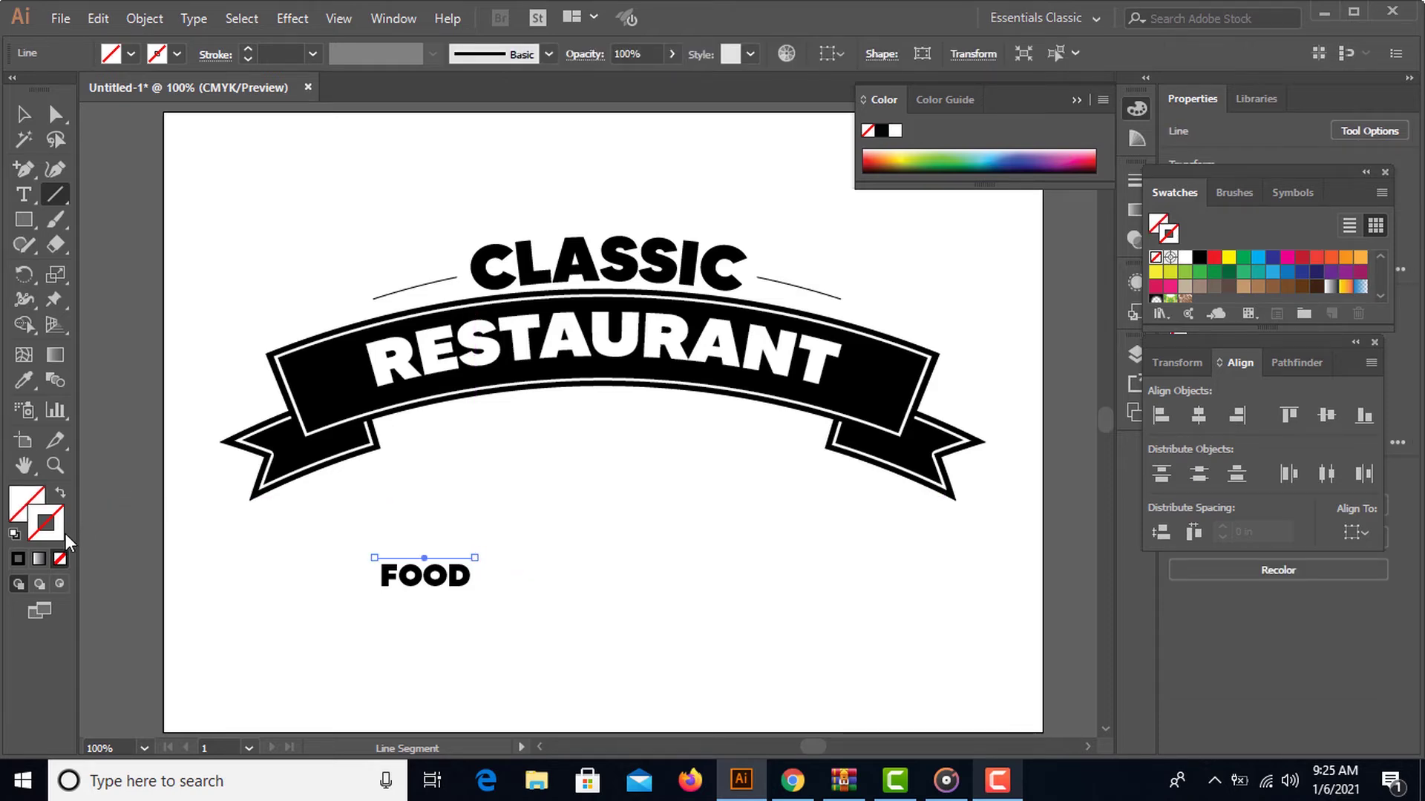
left_click(17, 558)
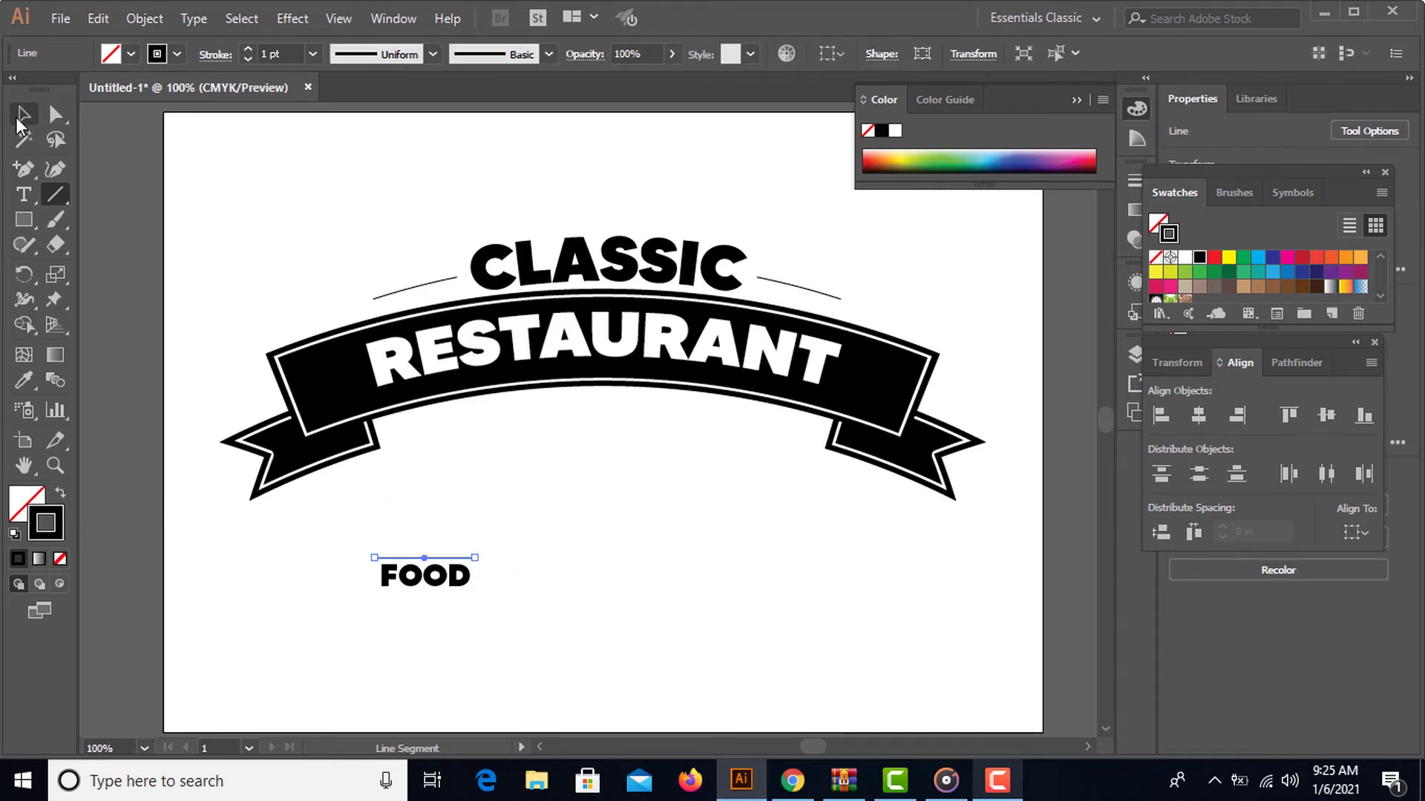
left_click(18, 119)
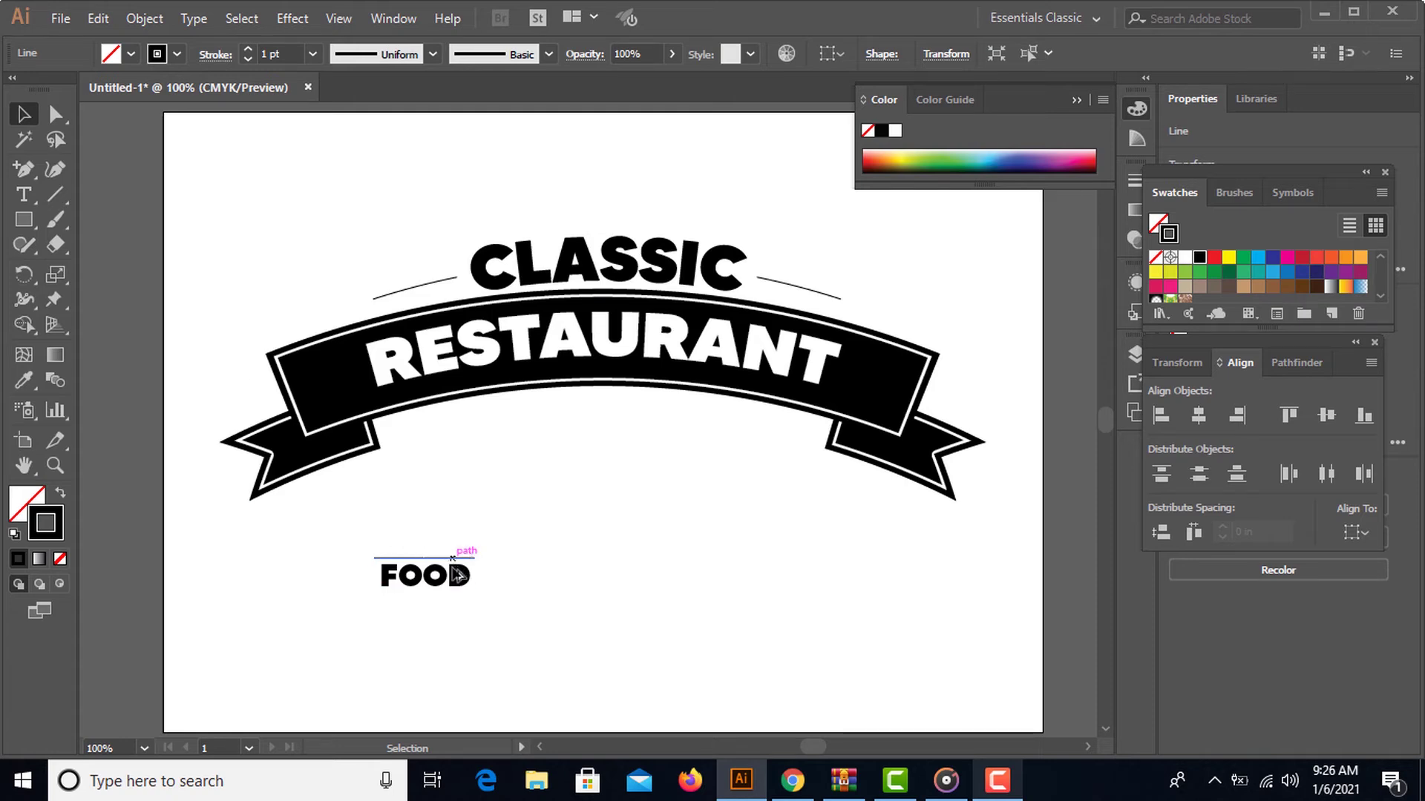
left_click_drag(458, 575, 458, 598)
- Expand the object, fill and stroke of FOOD and its two lines, and distribute them by horizontal centers
left_click_drag(339, 547, 513, 611)
left_click(144, 18)
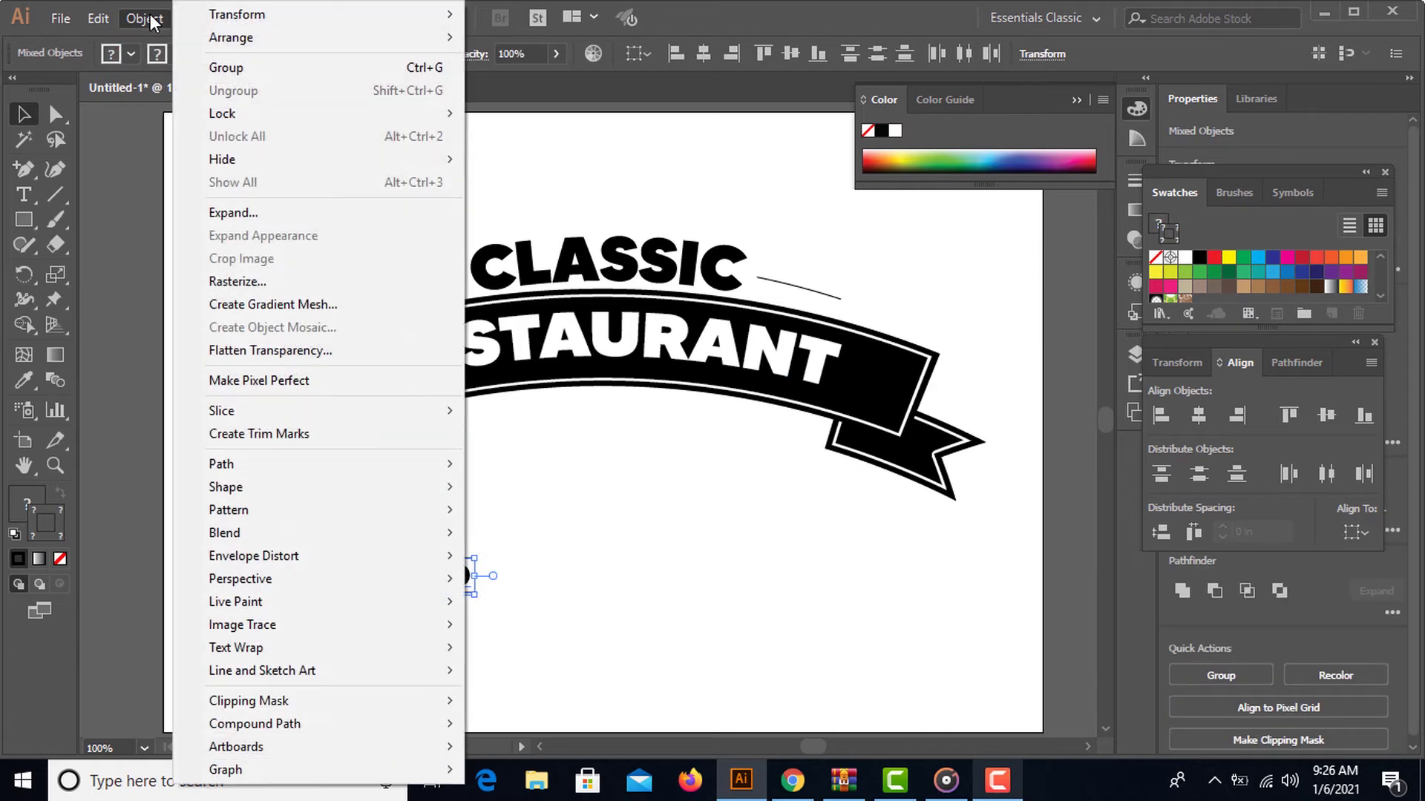
left_click(217, 211)
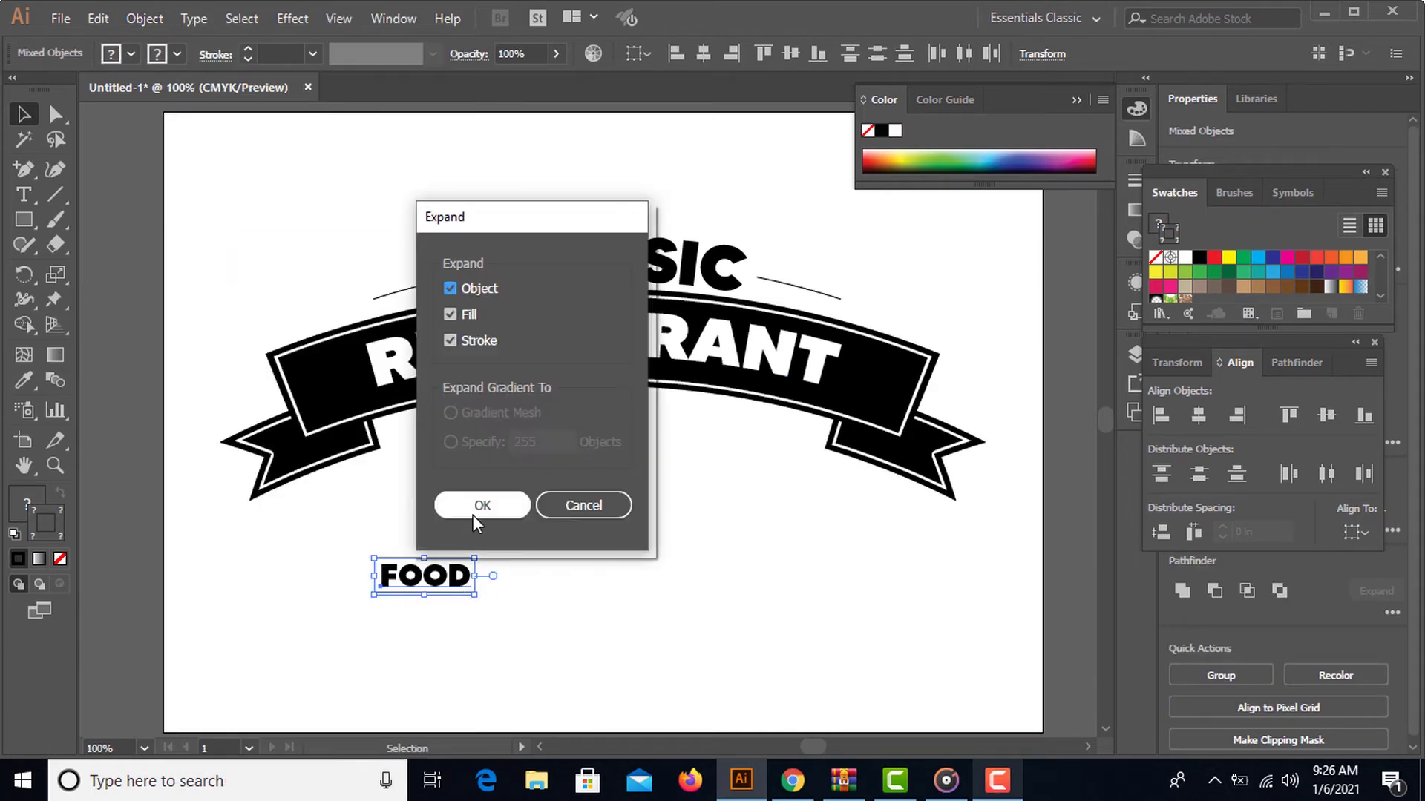
left_click(479, 506)
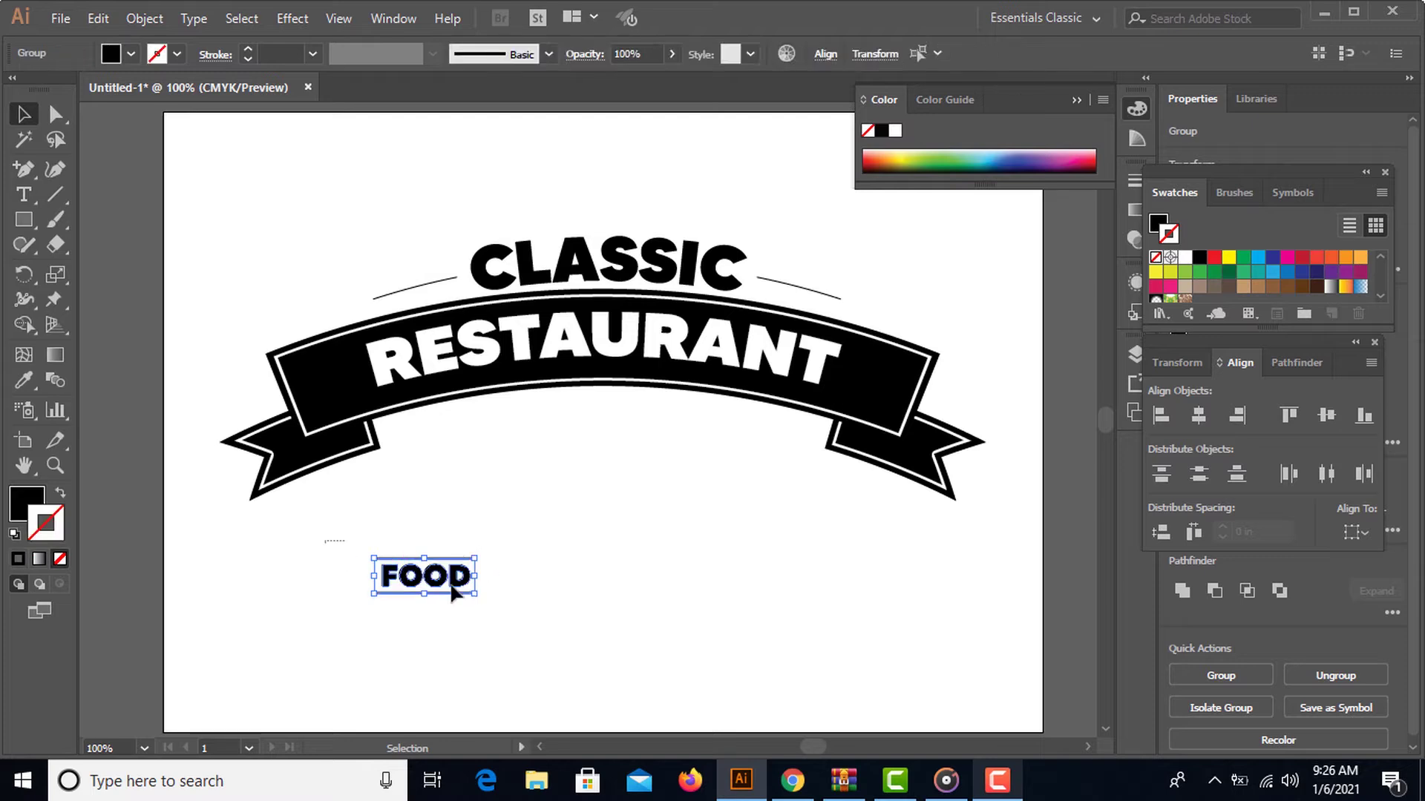
left_click_drag(453, 592, 515, 608)
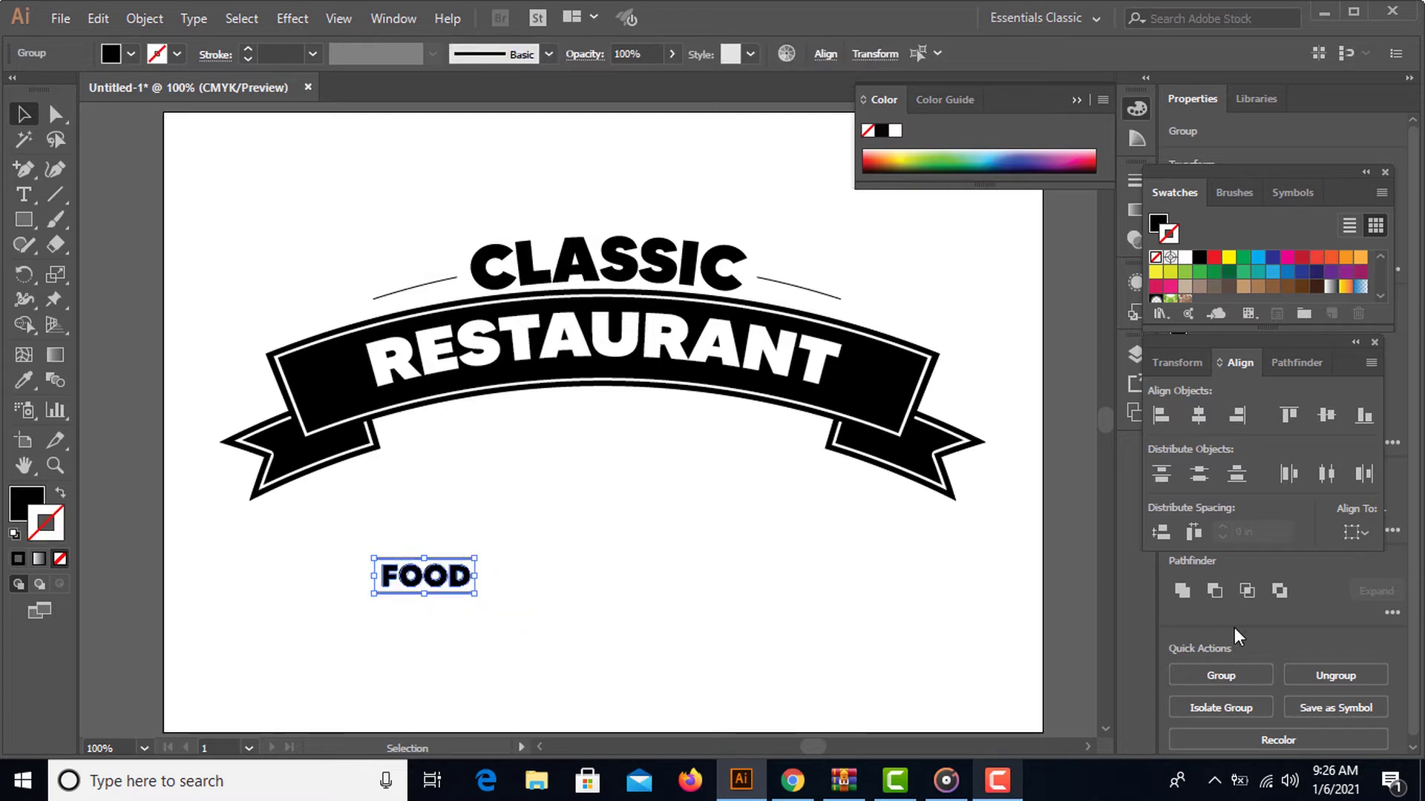
left_click(1321, 480)
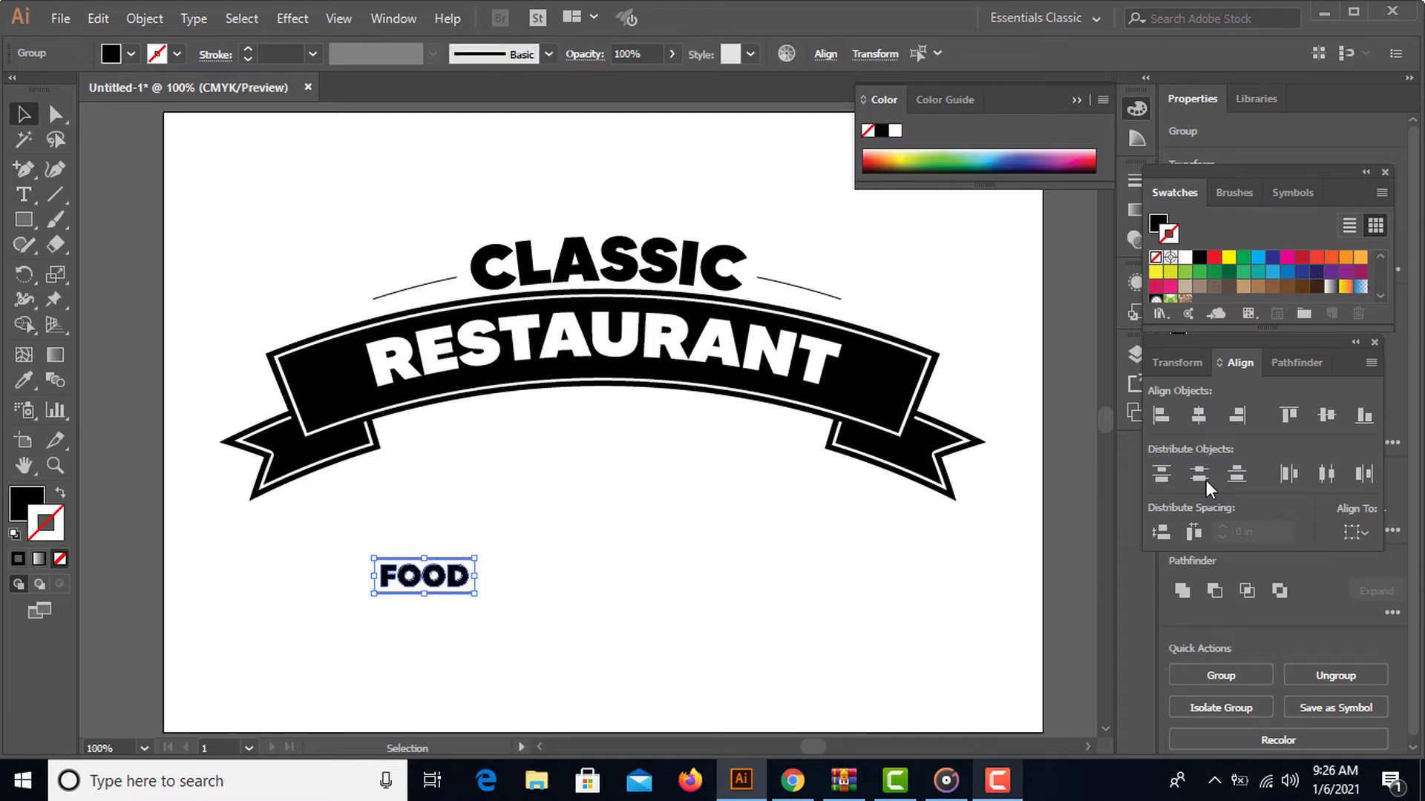
left_click(536, 604)
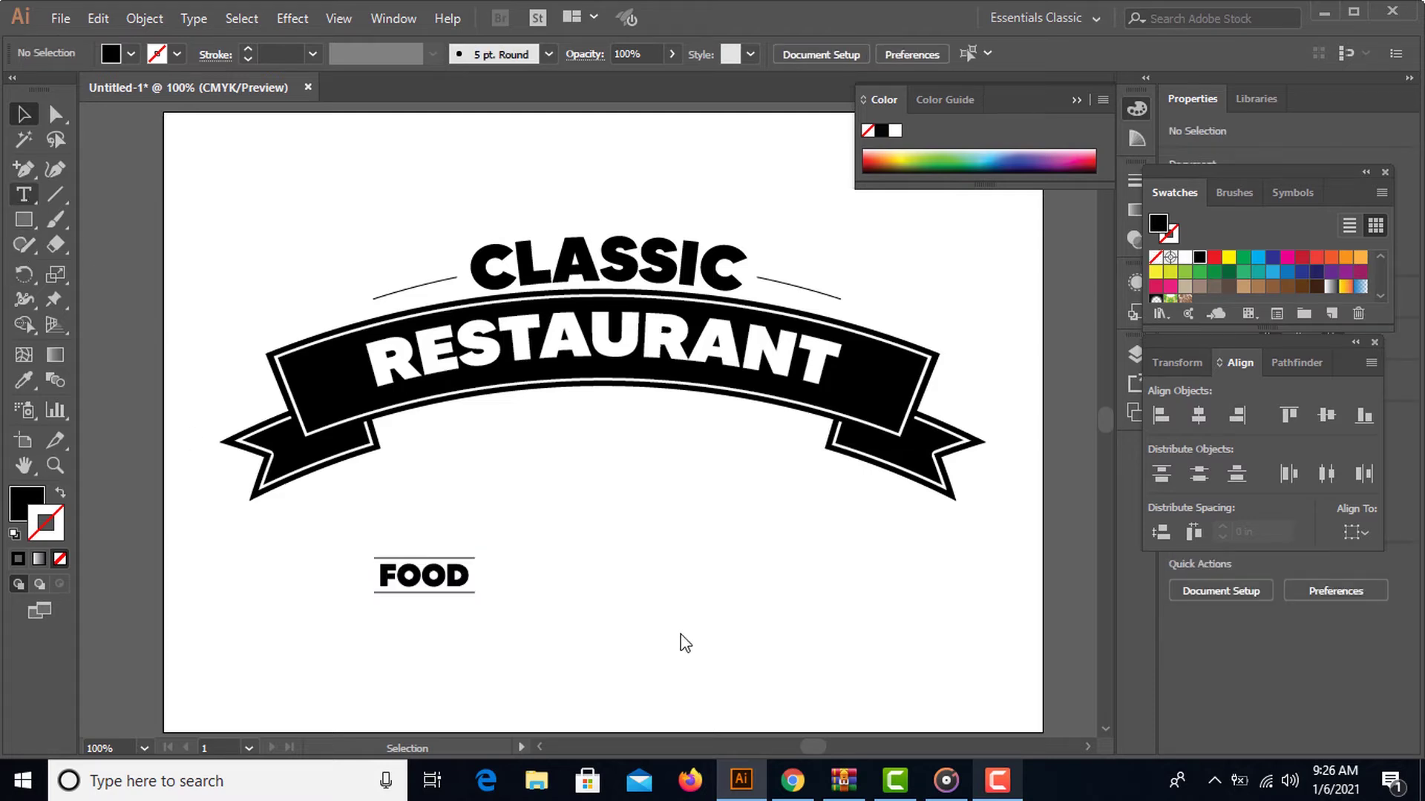
- Add the 30 pt text DRINK below the right part of the banner, across from FOOD
left_click(678, 599)
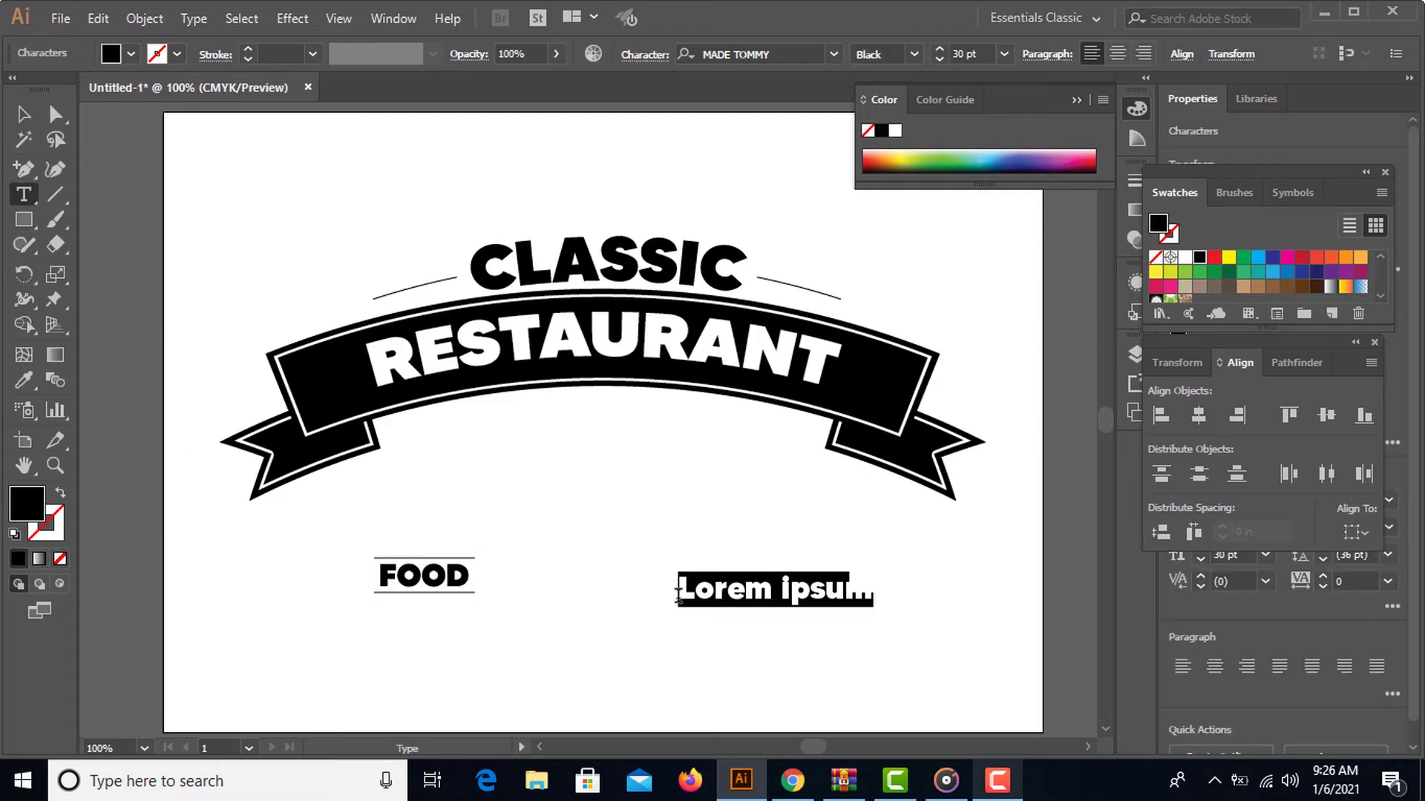
type("DRINK")
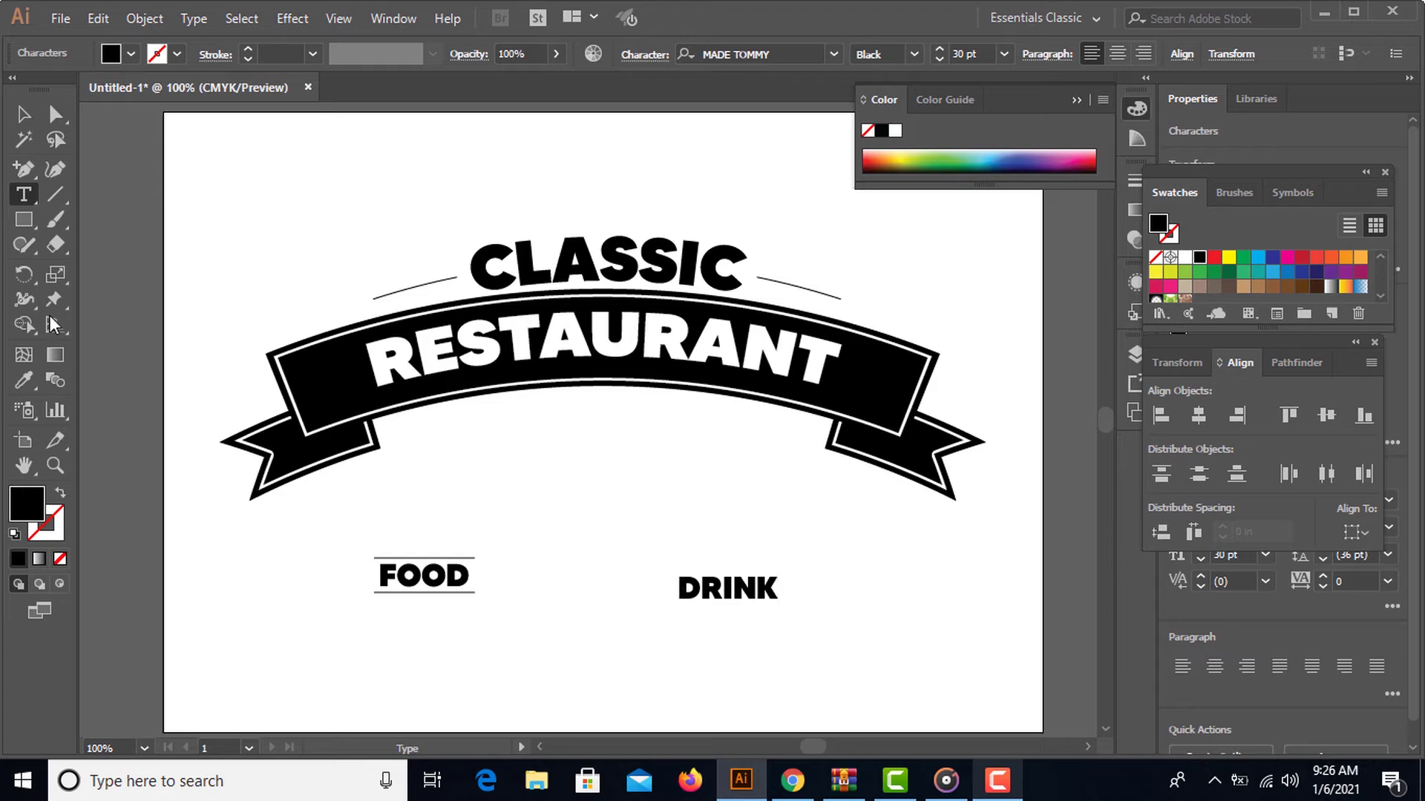
left_click(20, 113)
- Draw a horizontal line just above DRINK with a black 1 pt stroke and duplicate it straight down below the text
left_click(55, 194)
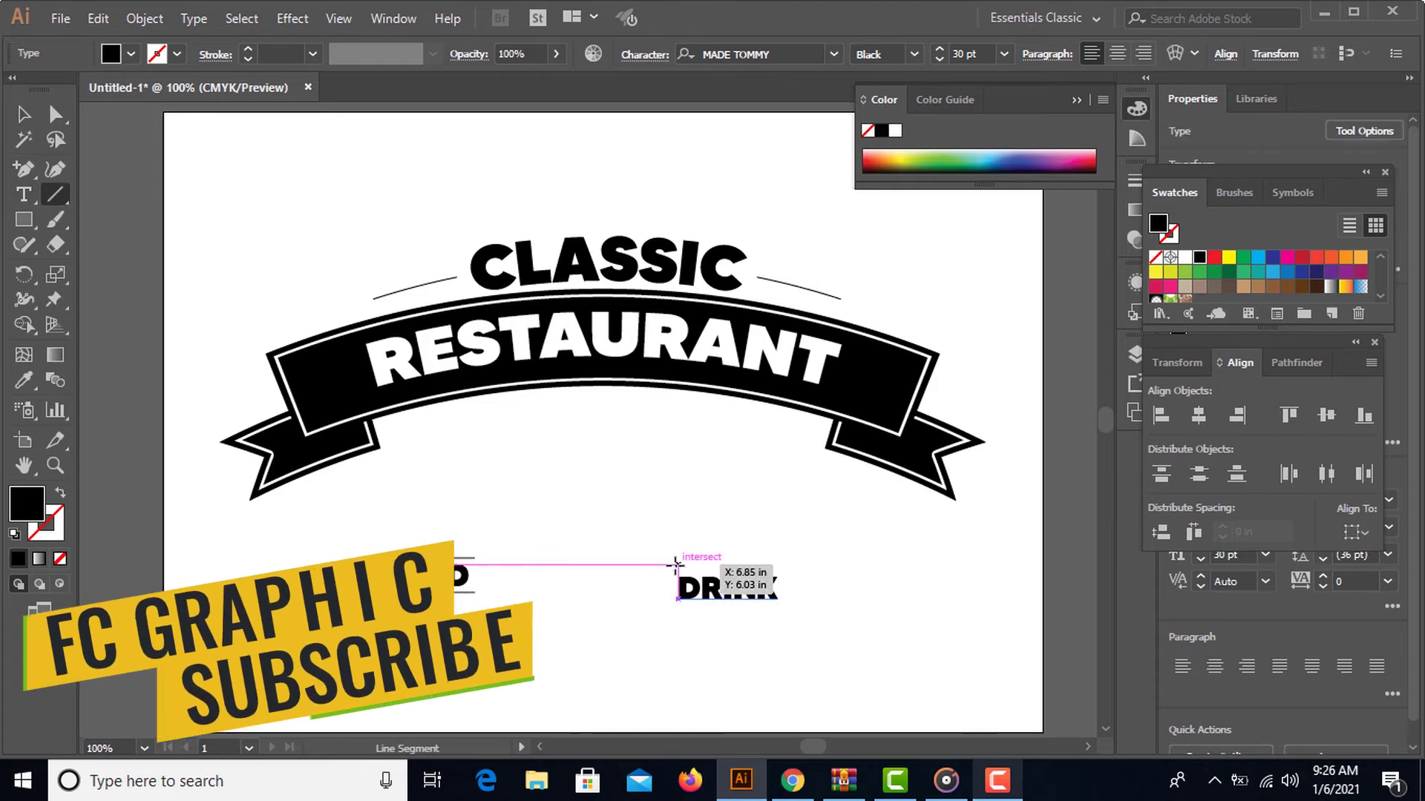
left_click_drag(674, 570, 785, 565)
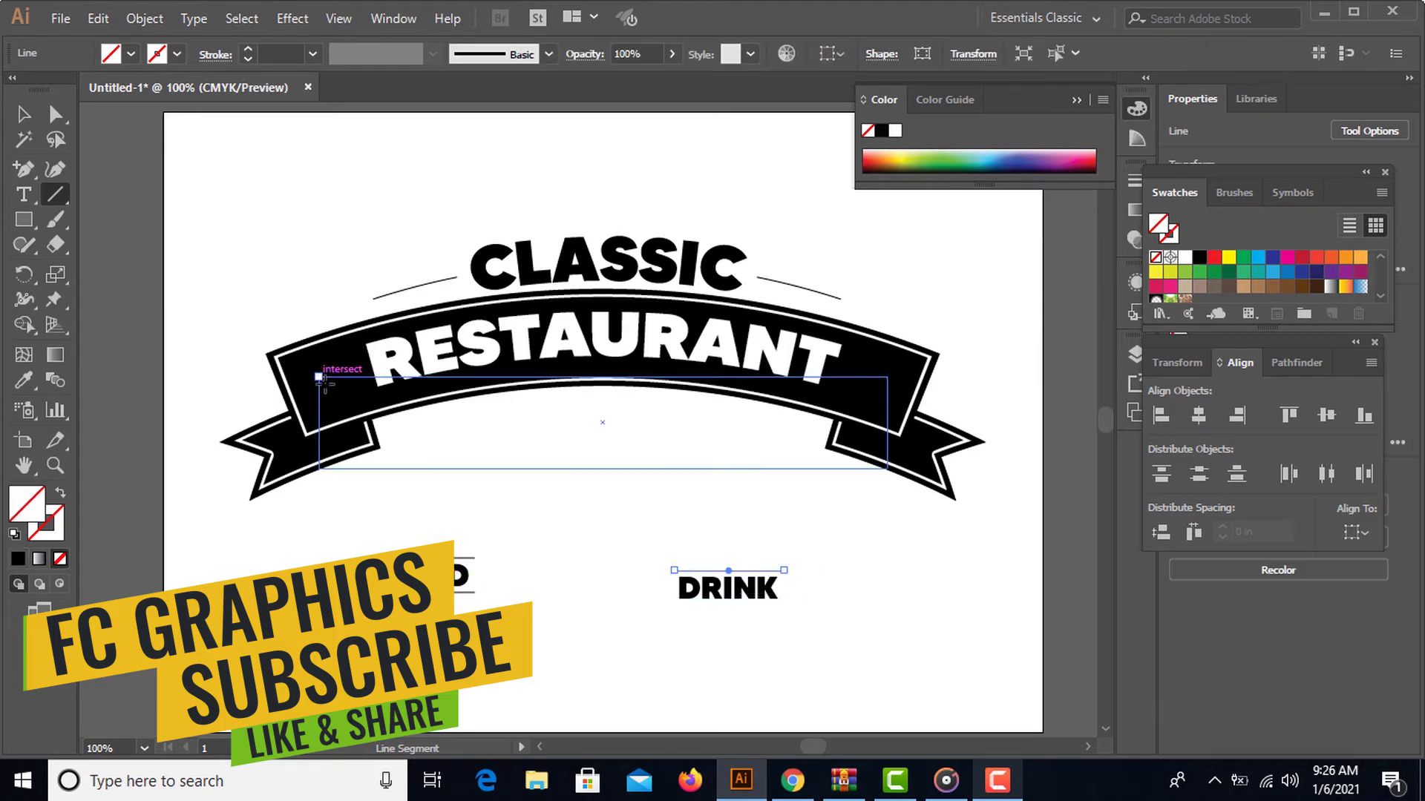
left_click(23, 115)
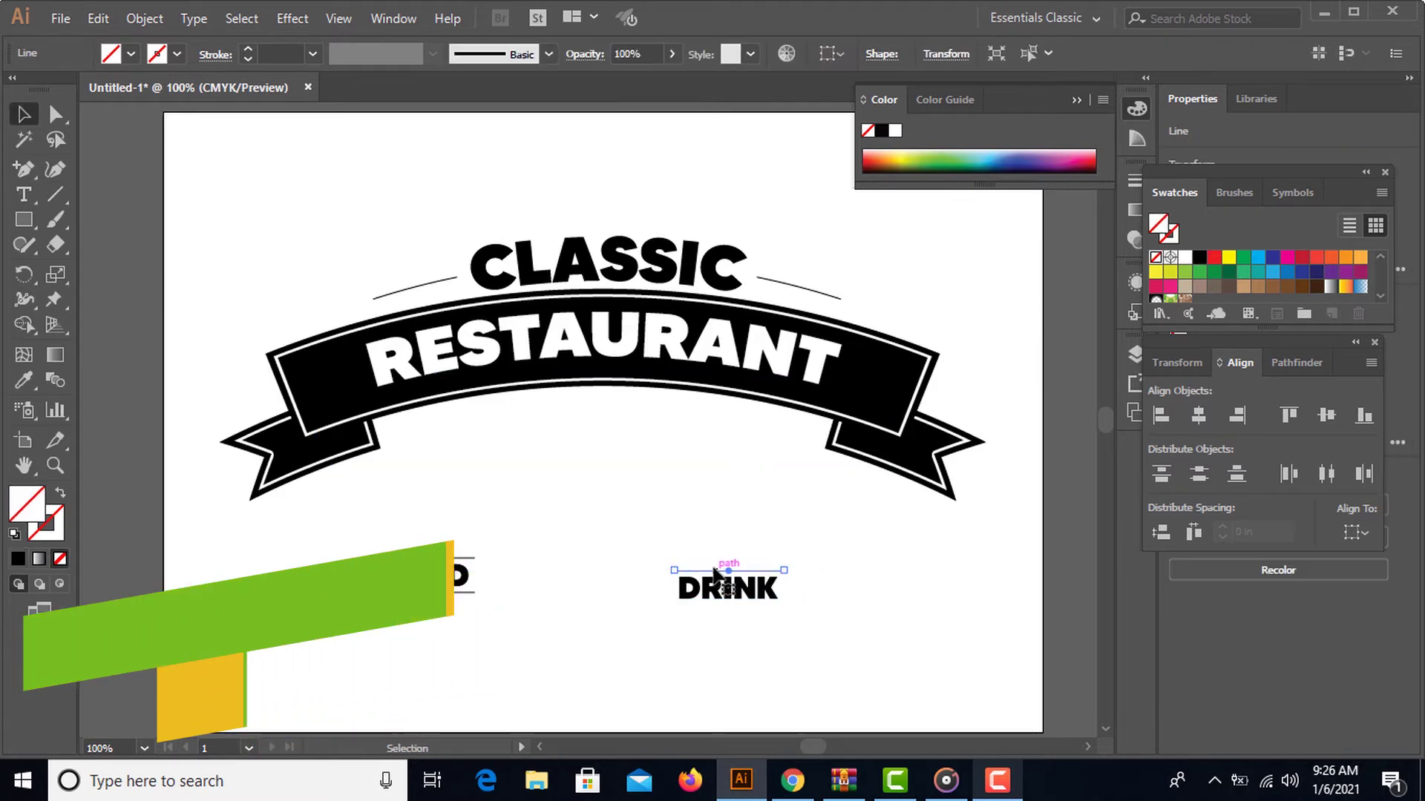
left_click(19, 559)
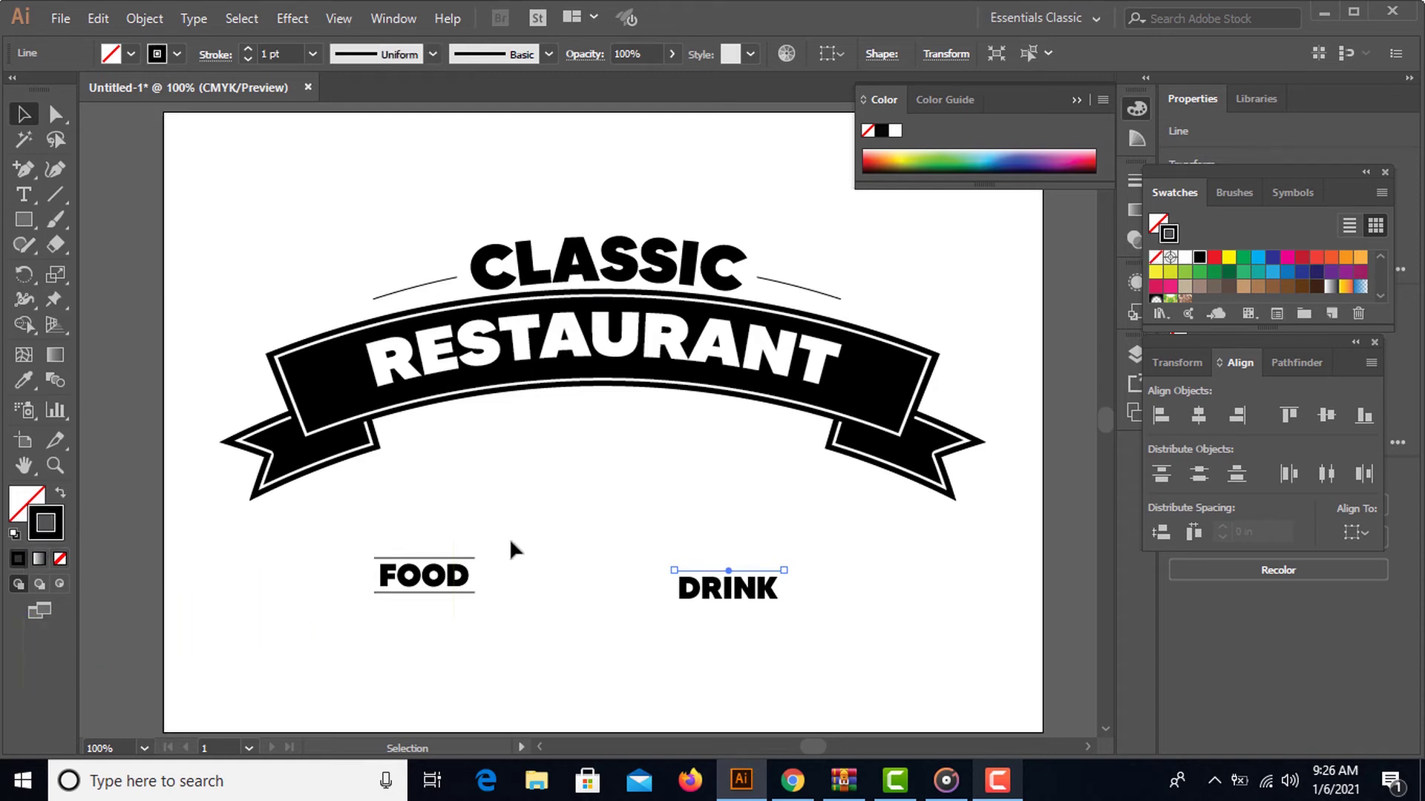
left_click_drag(690, 573, 696, 608)
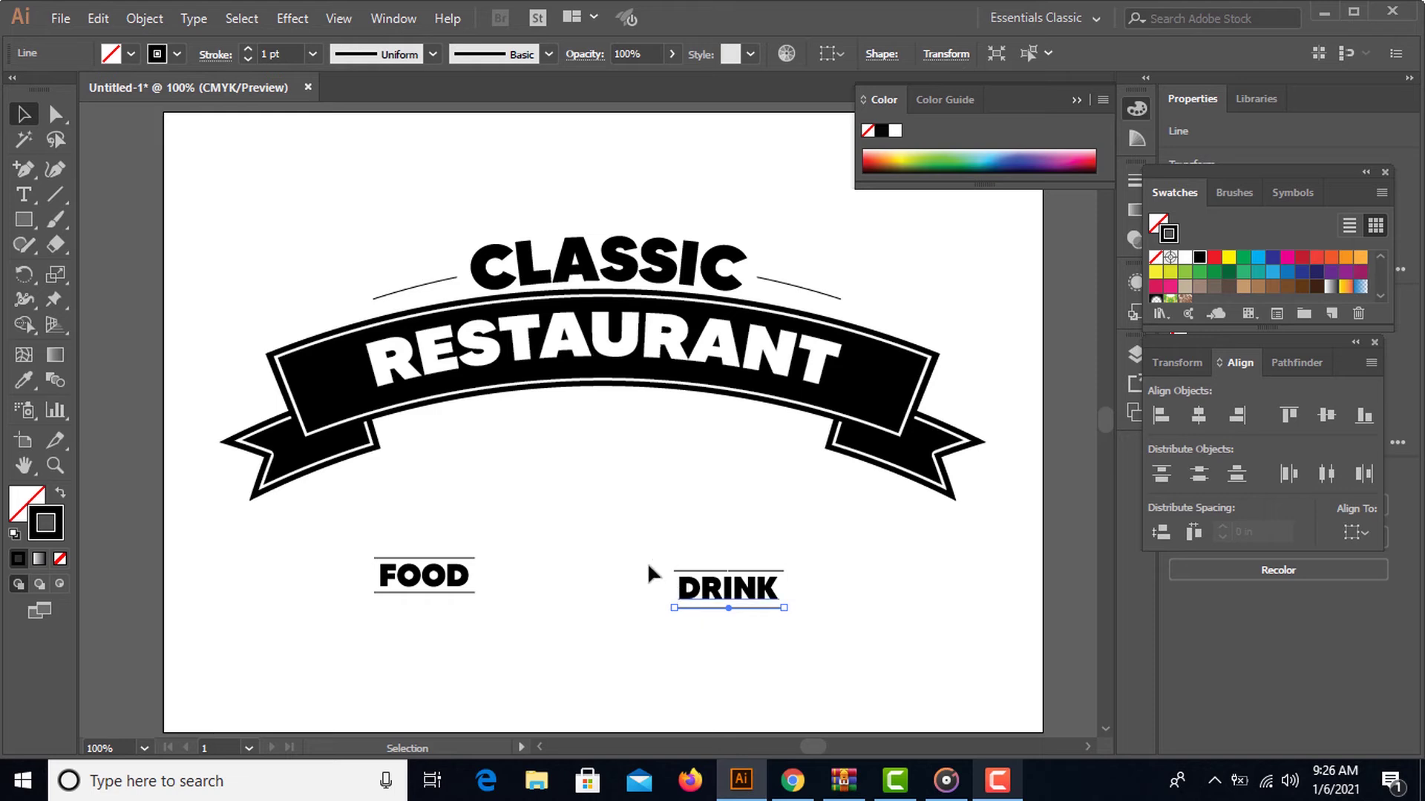
- Expand DRINK and its two lines, and distribute them evenly by vertical centers
left_click_drag(635, 558, 821, 619)
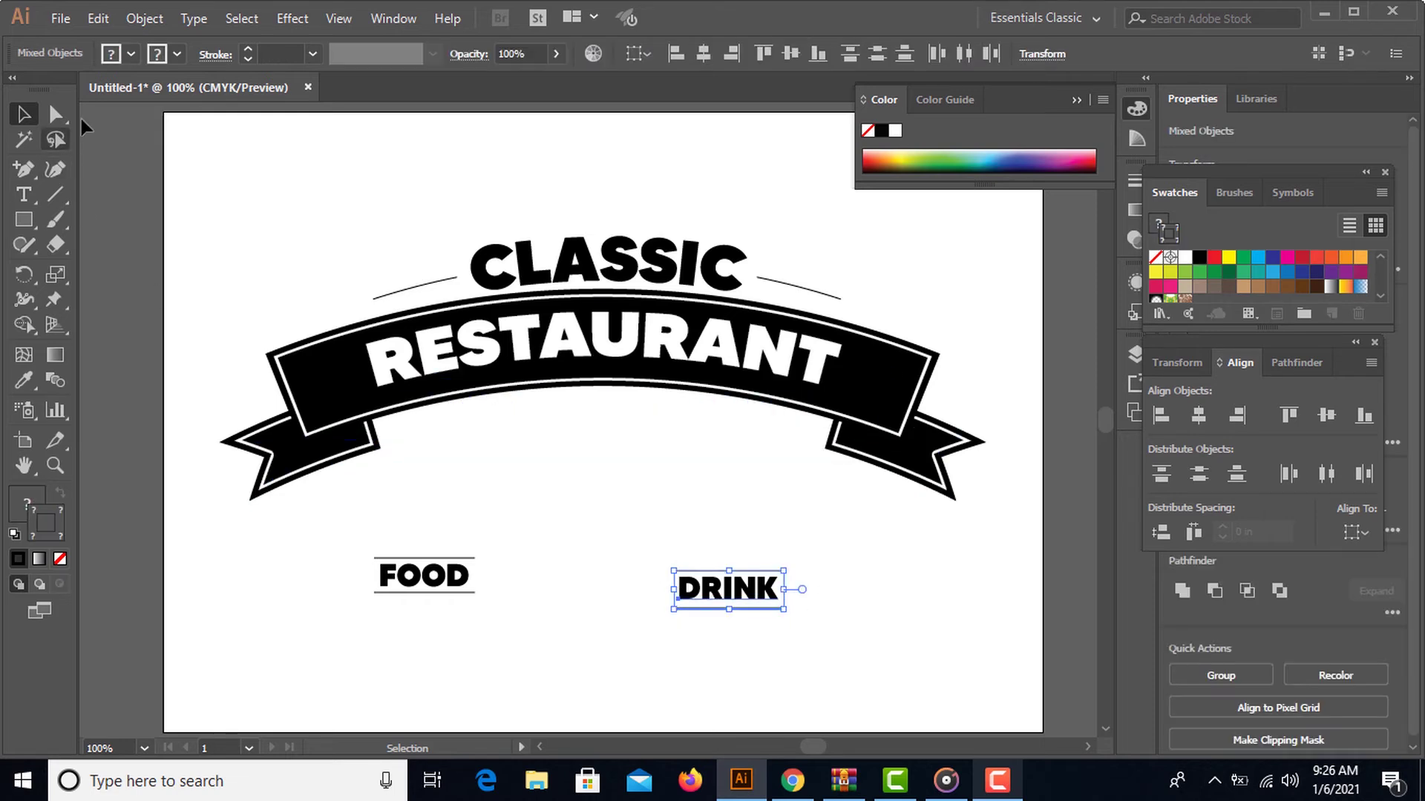
left_click(144, 18)
left_click(215, 213)
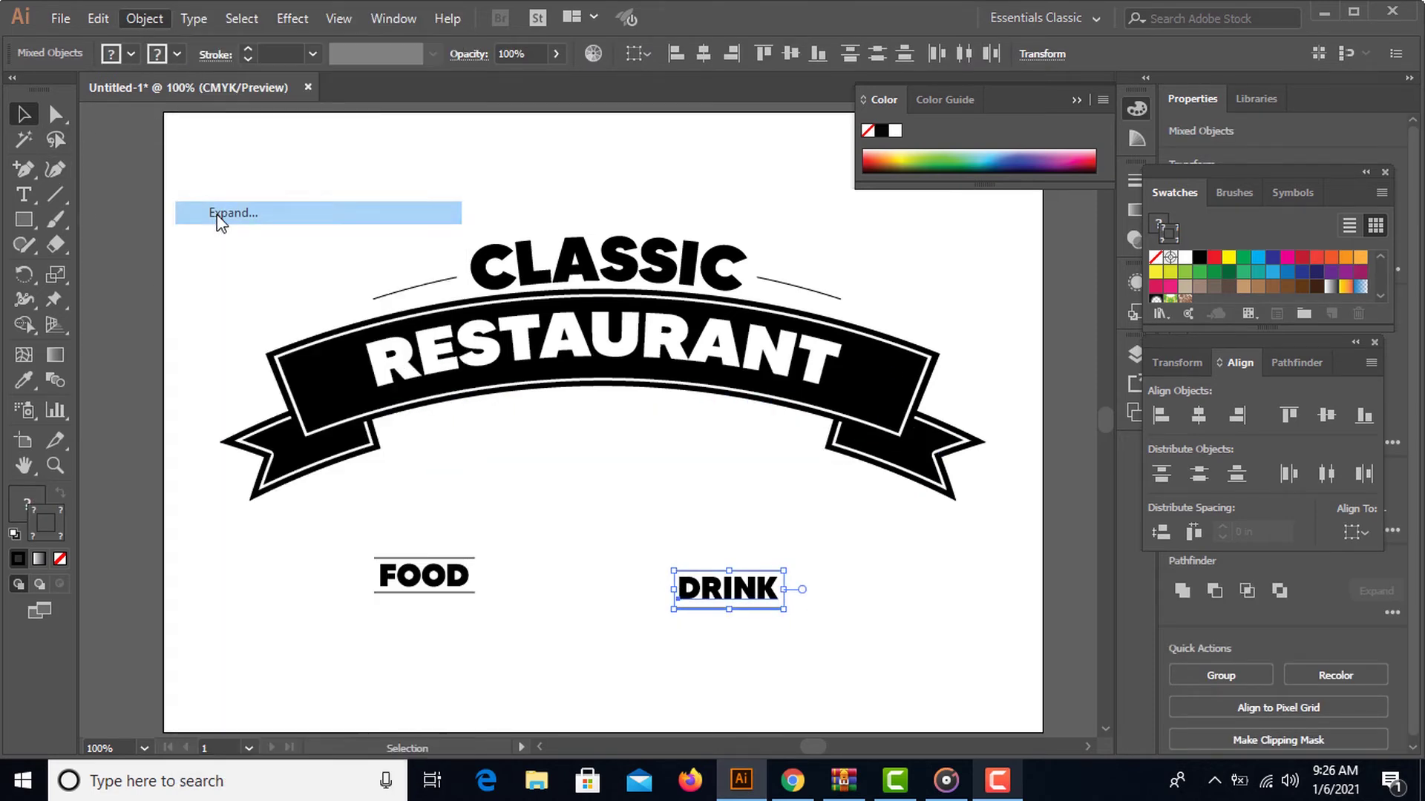
left_click(481, 505)
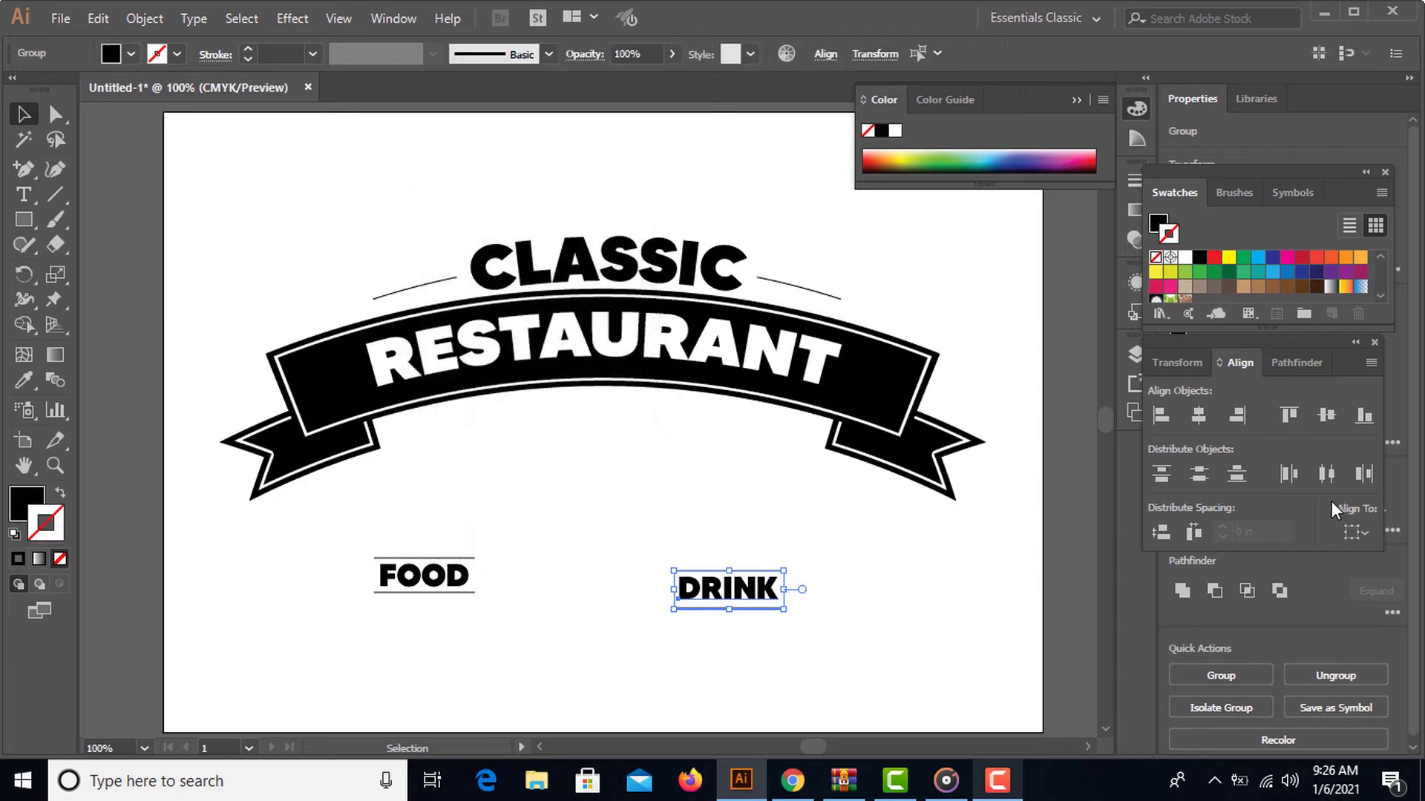
left_click(1191, 481)
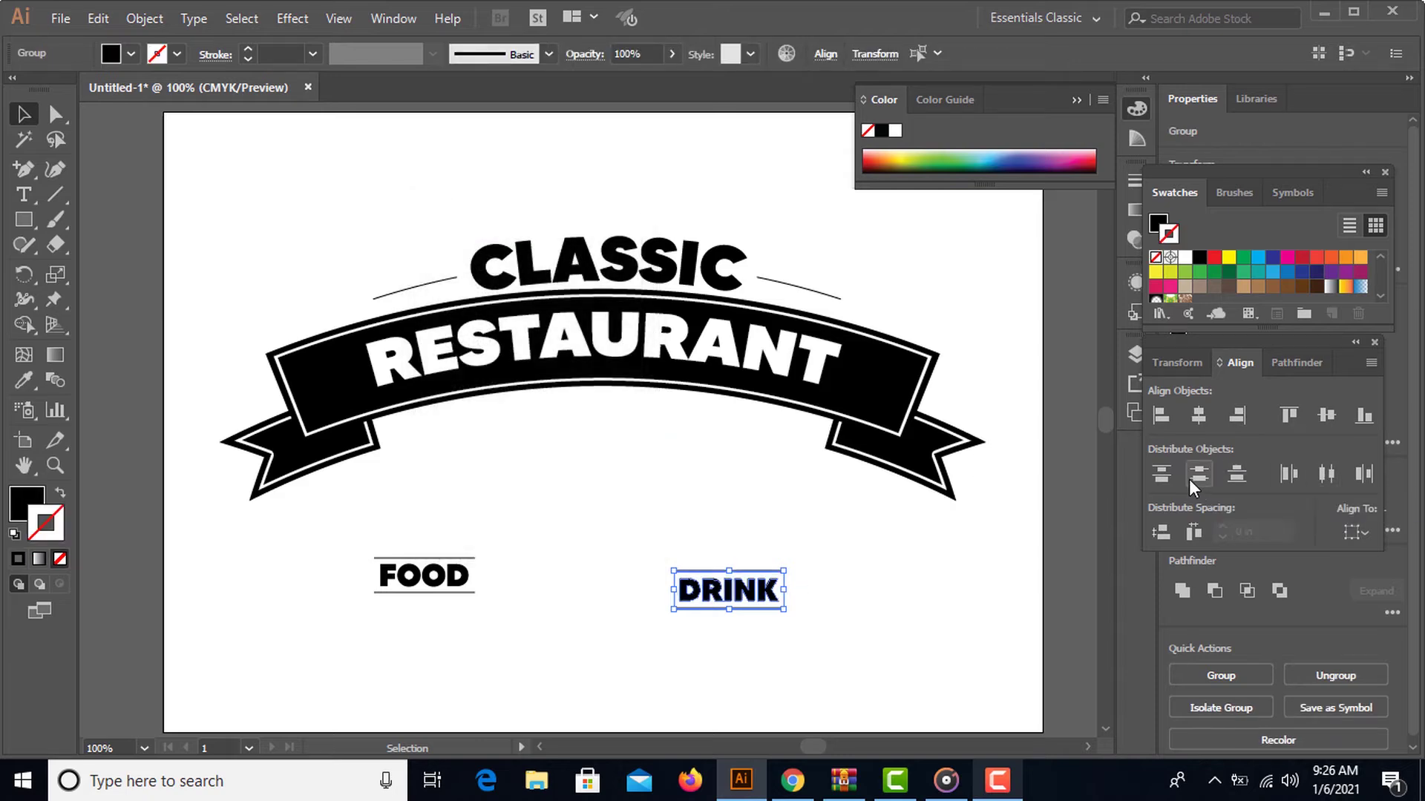
left_click_drag(340, 546, 524, 628)
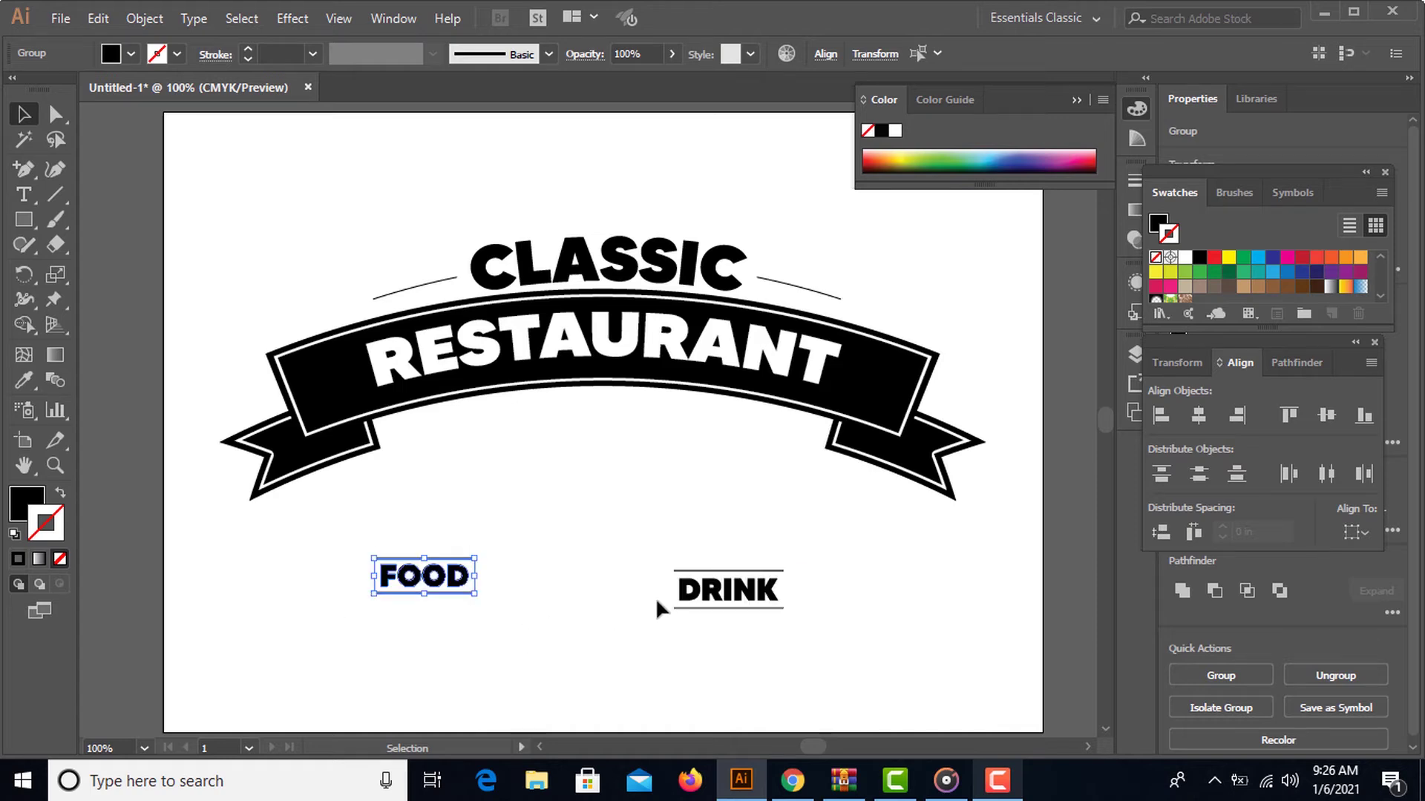
left_click(711, 586, "shift")
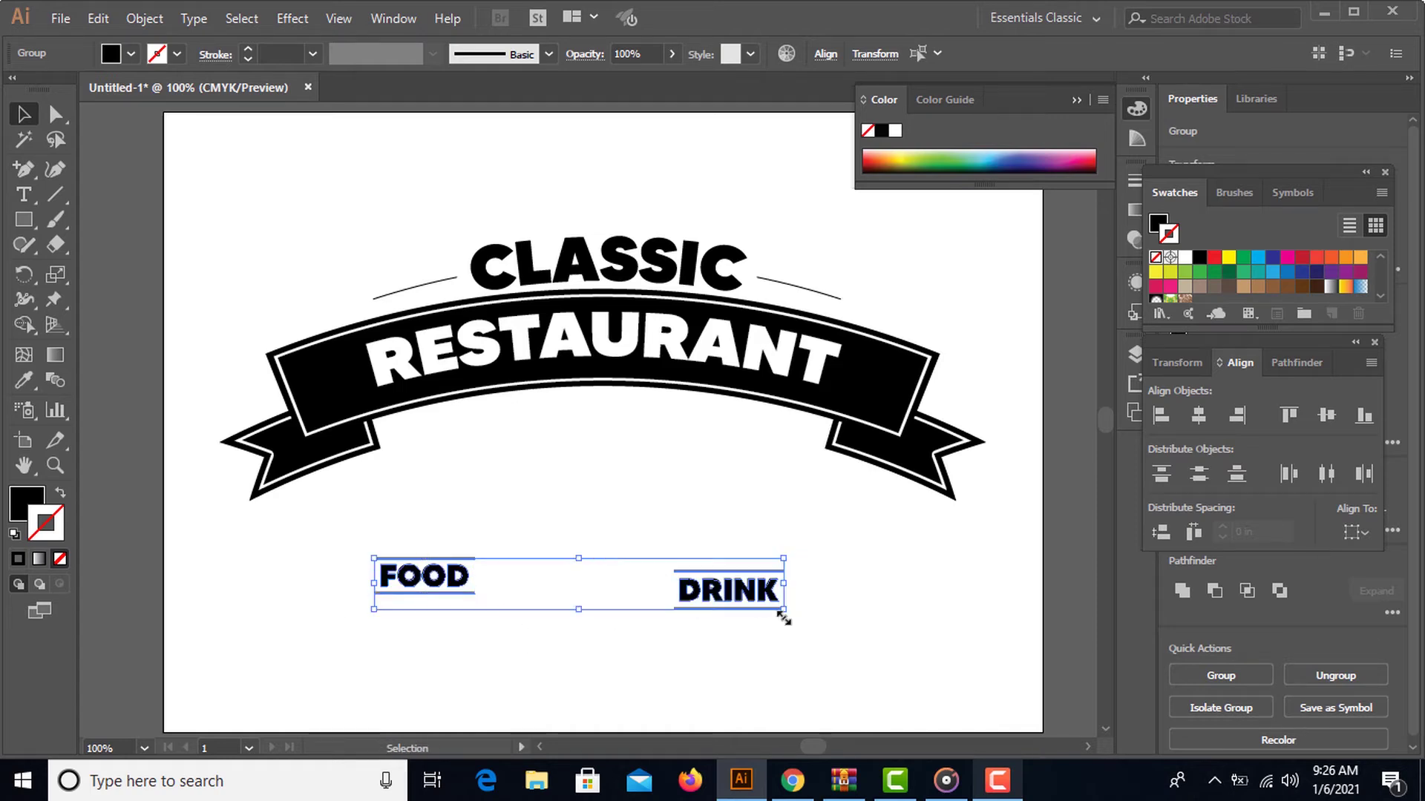
left_click(748, 601)
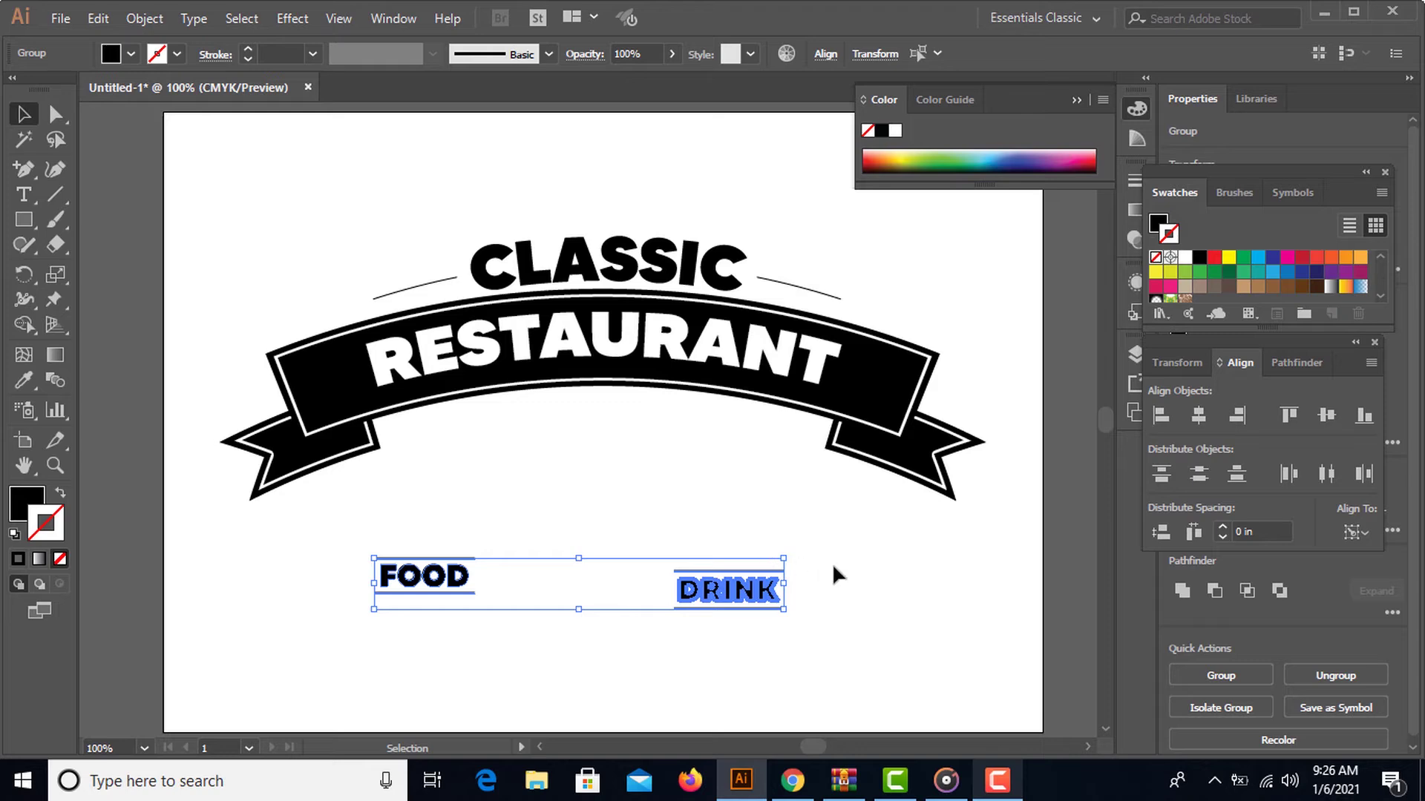
- Group FOOD with its two lines, and group DRINK with its two lines
left_click_drag(346, 547, 423, 592)
right_click(416, 597)
left_click(475, 397)
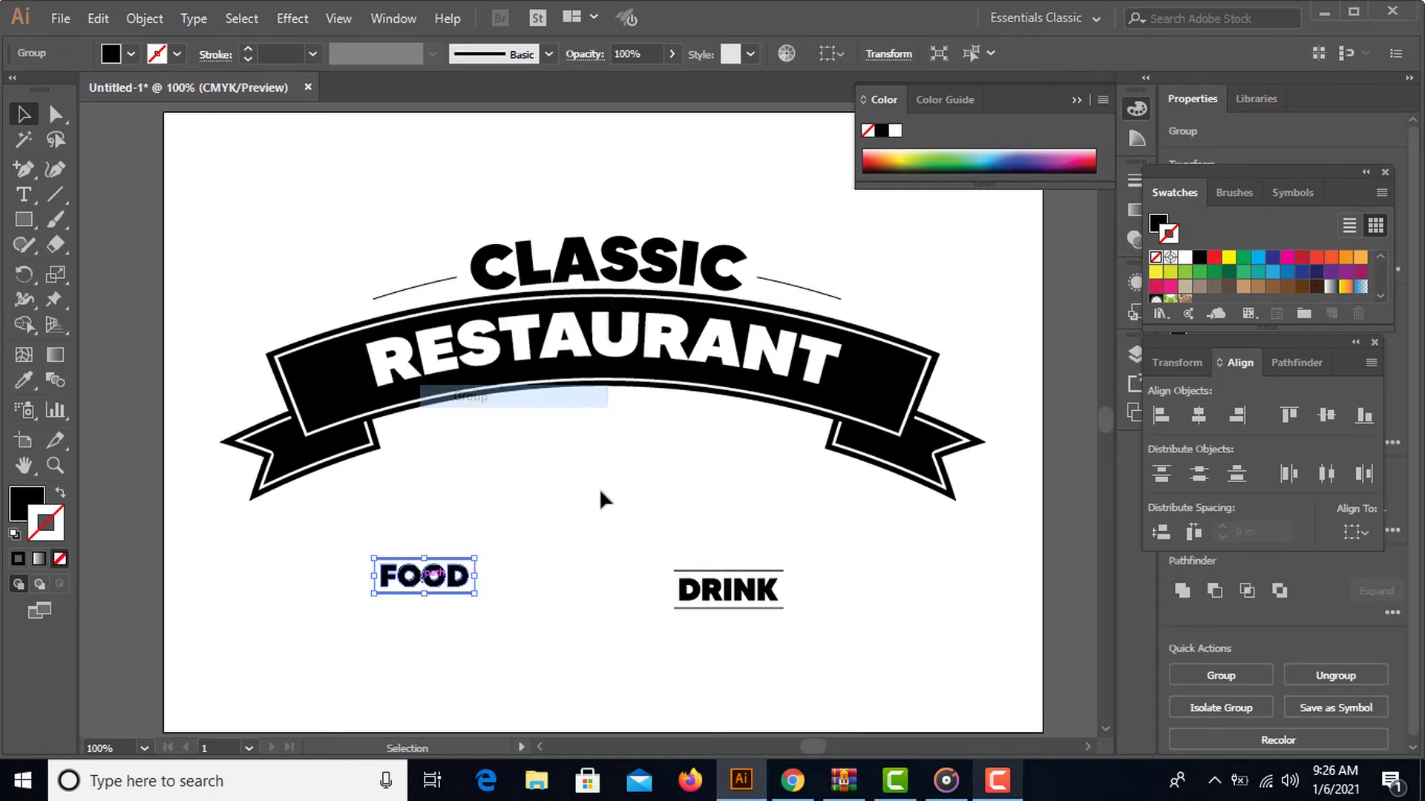
left_click_drag(634, 557, 834, 620)
right_click(744, 604)
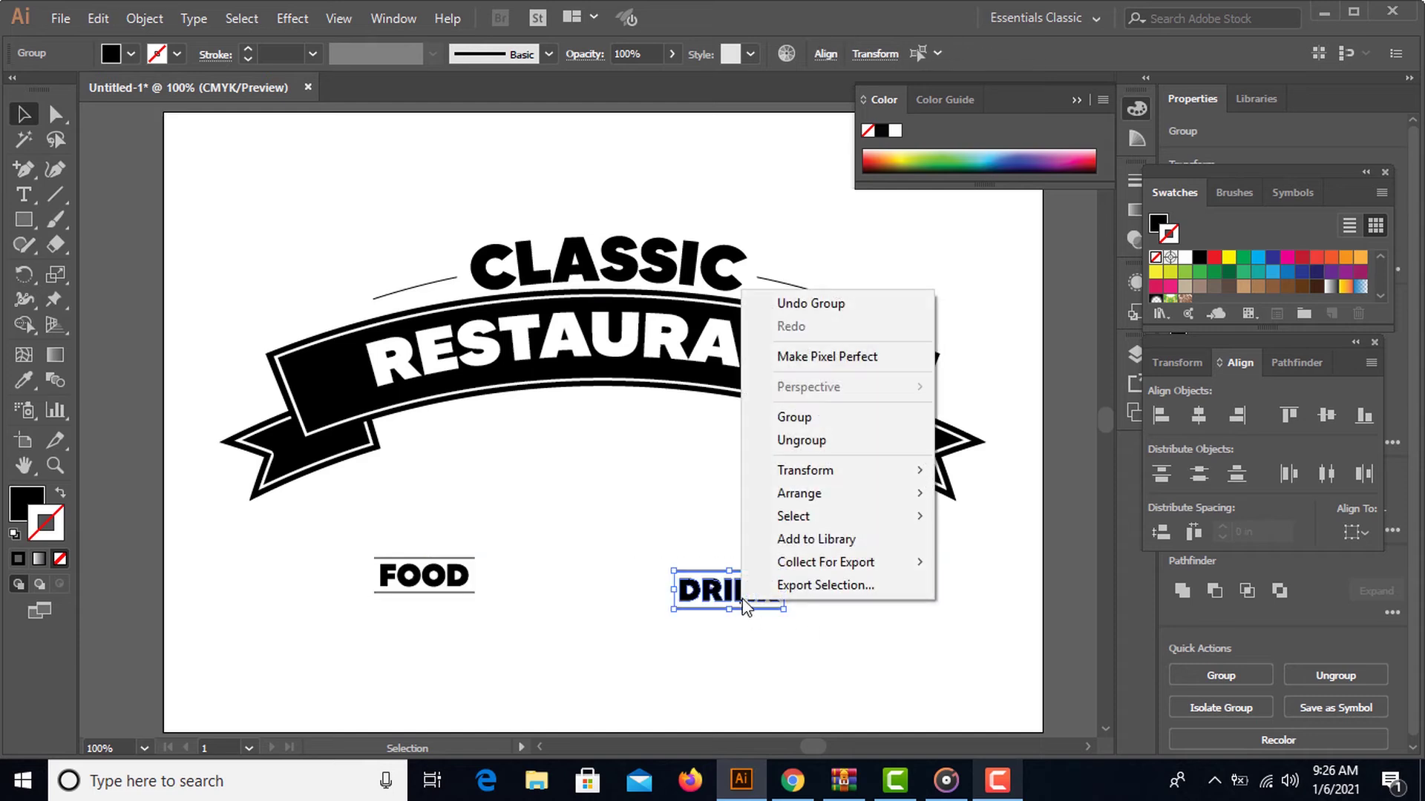
left_click(815, 417)
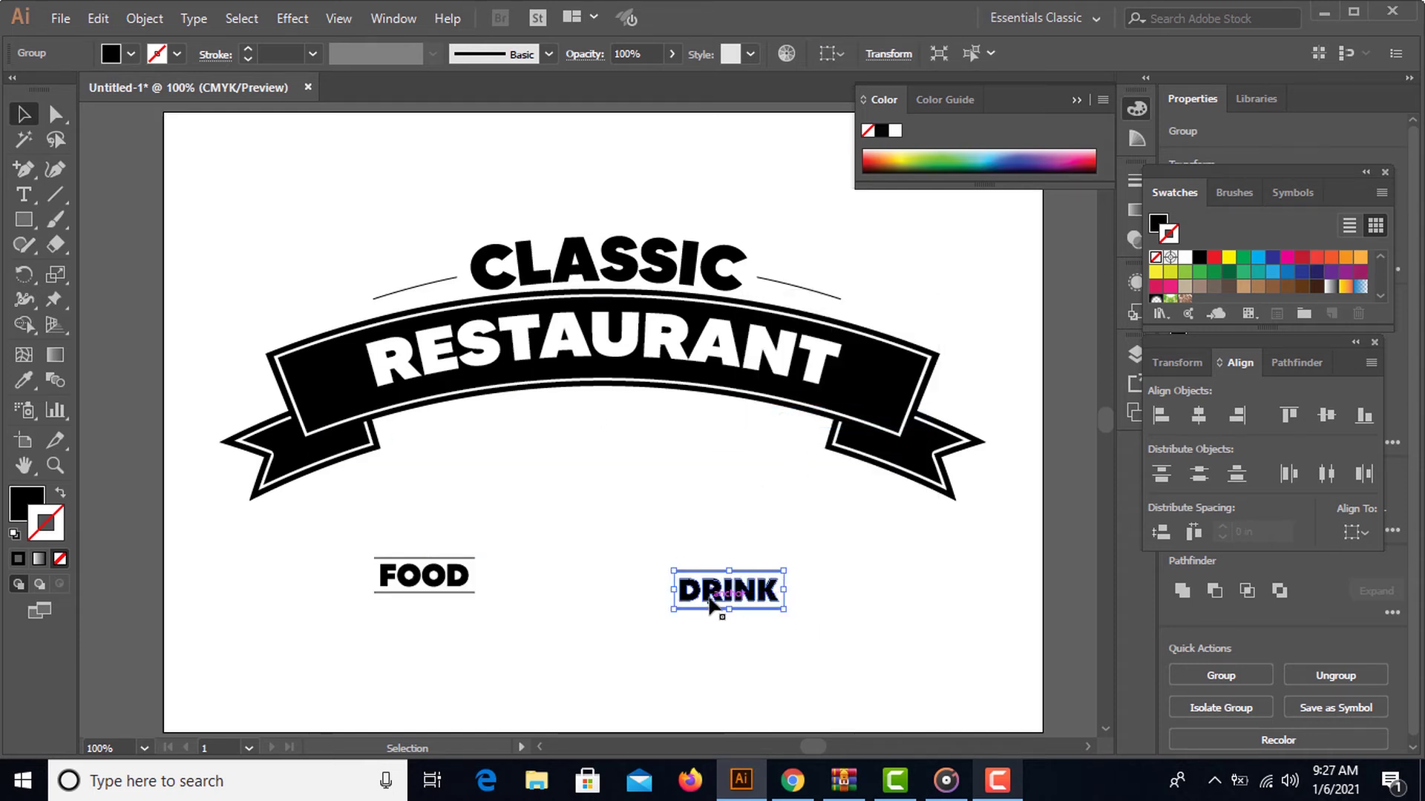
- Align the FOOD group to DRINK as key object by vertical centers, and move both labels slightly up toward the banner
left_click(435, 582, "shift")
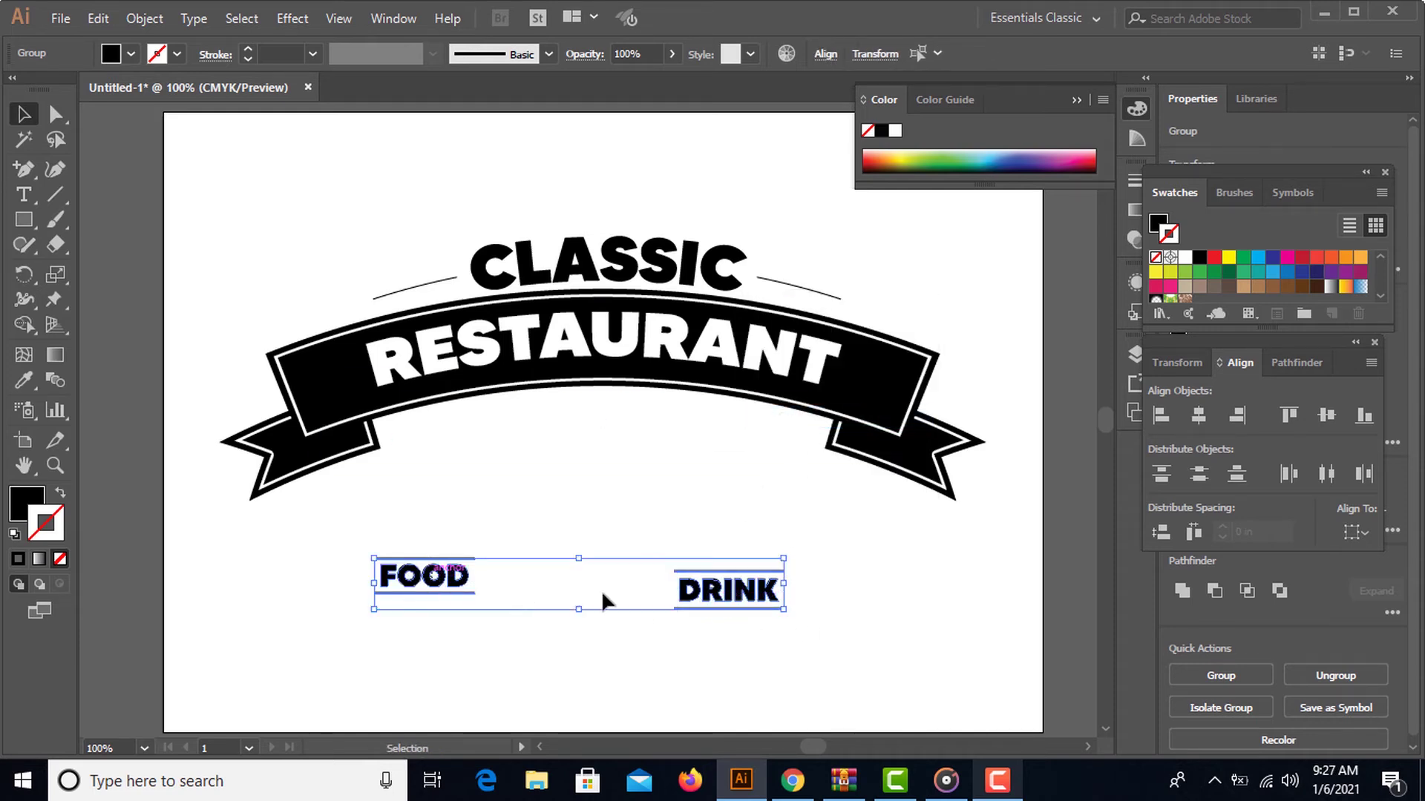
left_click(720, 594)
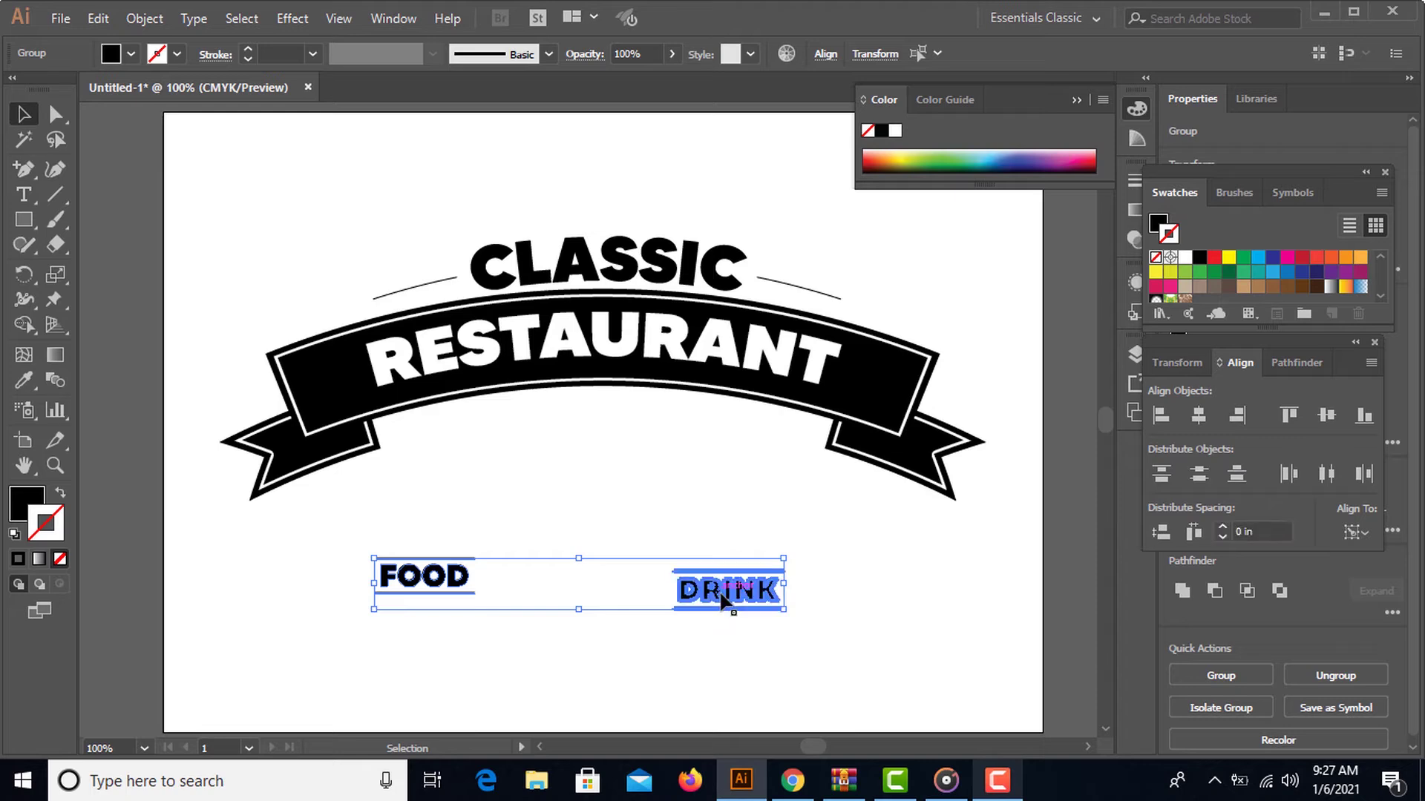
left_click(1326, 415)
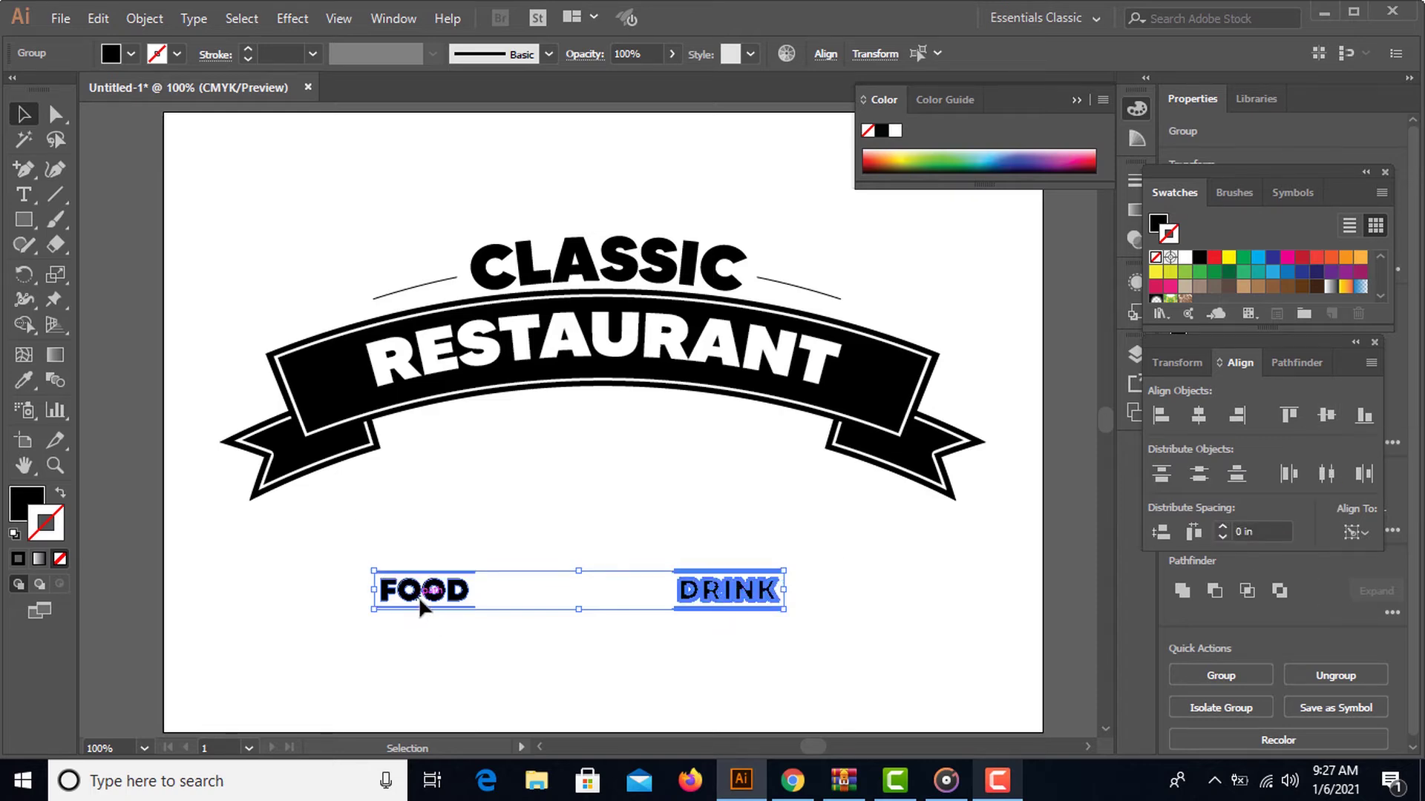
left_click_drag(417, 601, 428, 571)
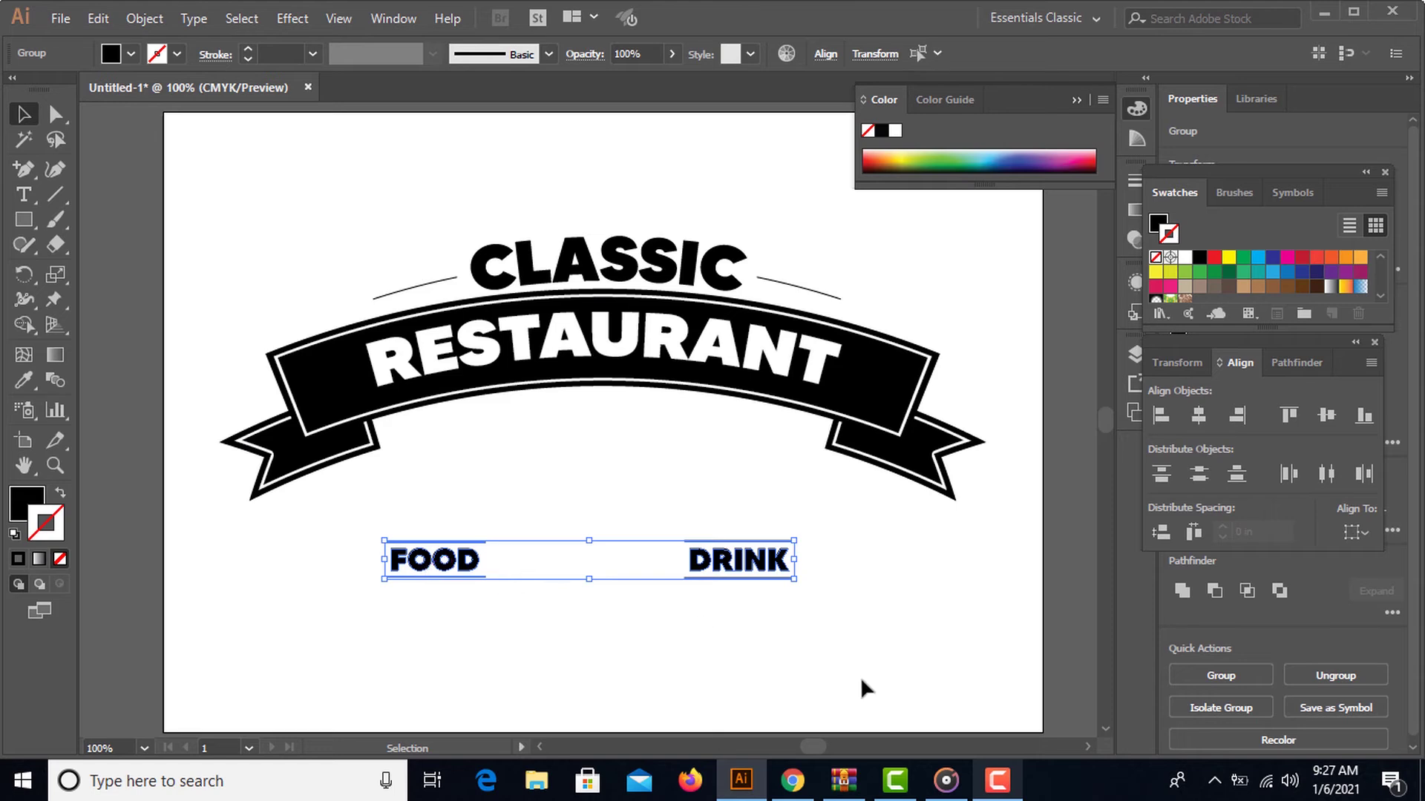
- Bring cutlery-786745_1280.png from the open WinRAR archive into the Illustrator document and embed the image
left_click(843, 780)
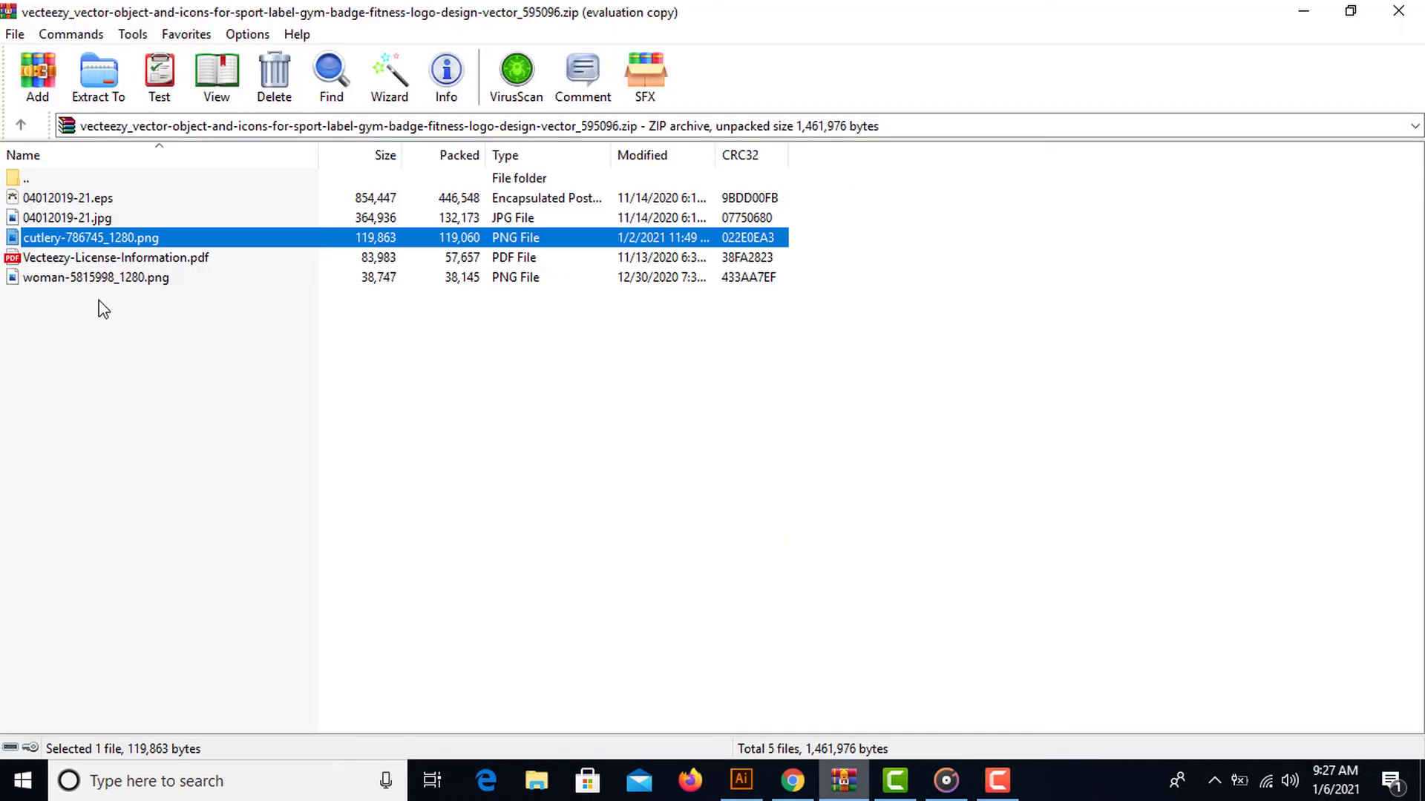
left_click(741, 780)
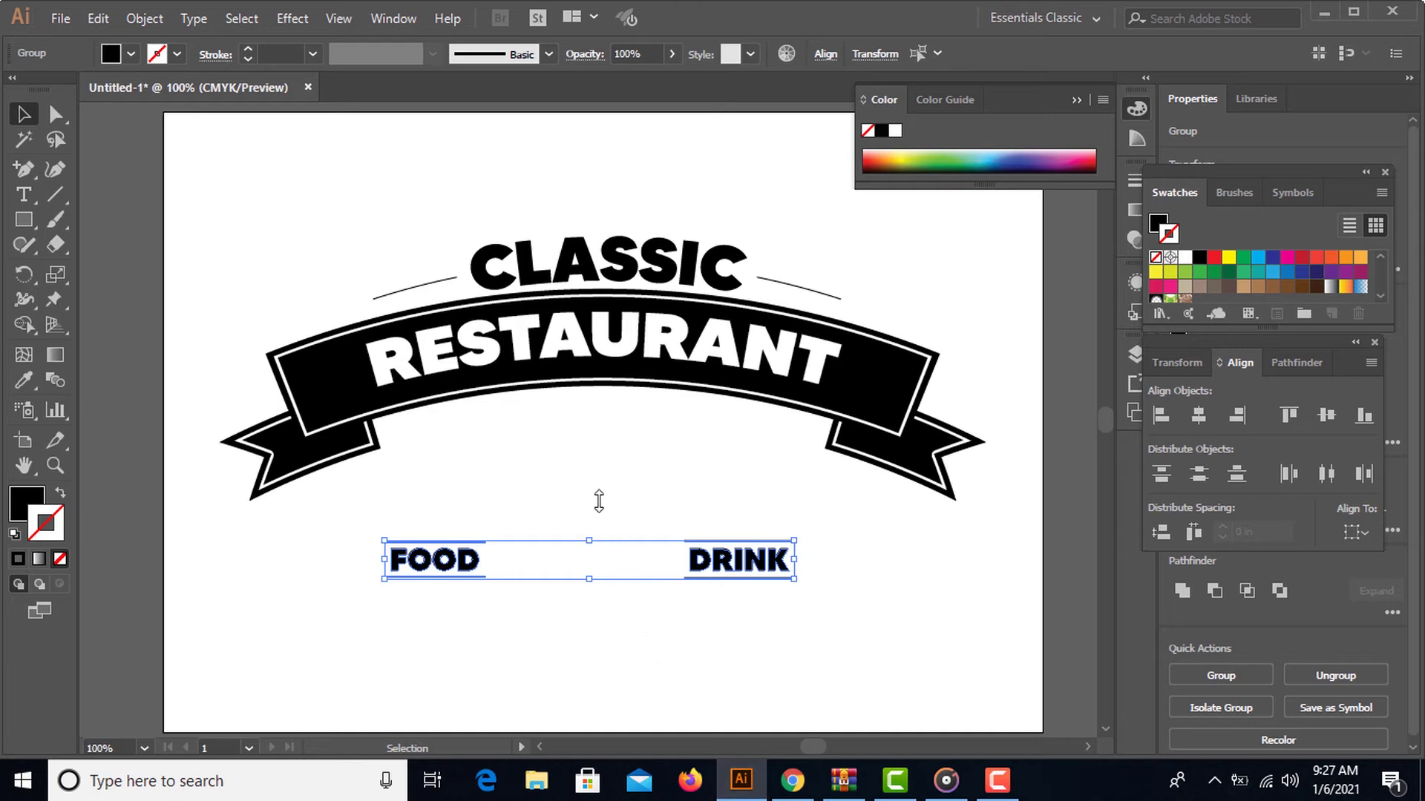
left_click_drag(599, 500, 599, 501)
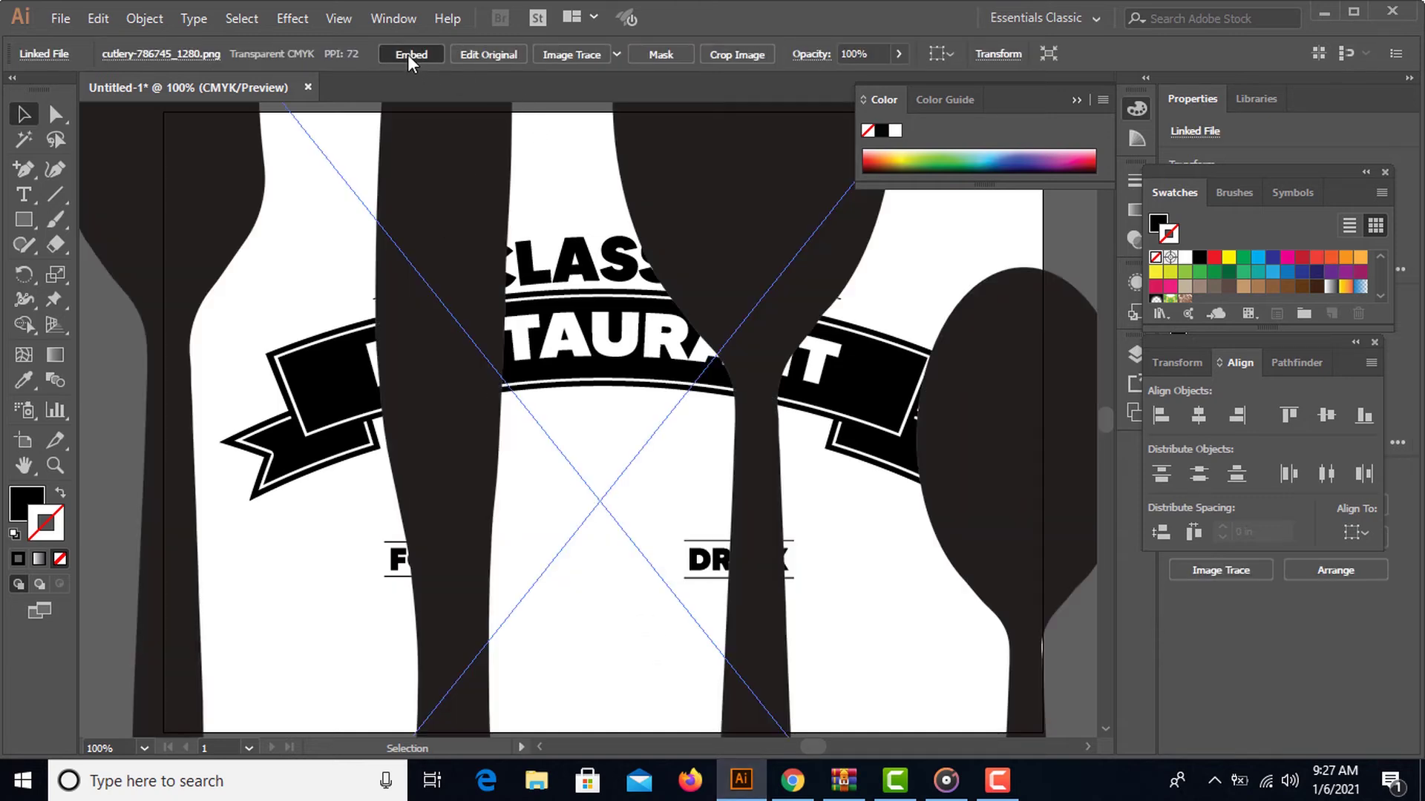
left_click(410, 55)
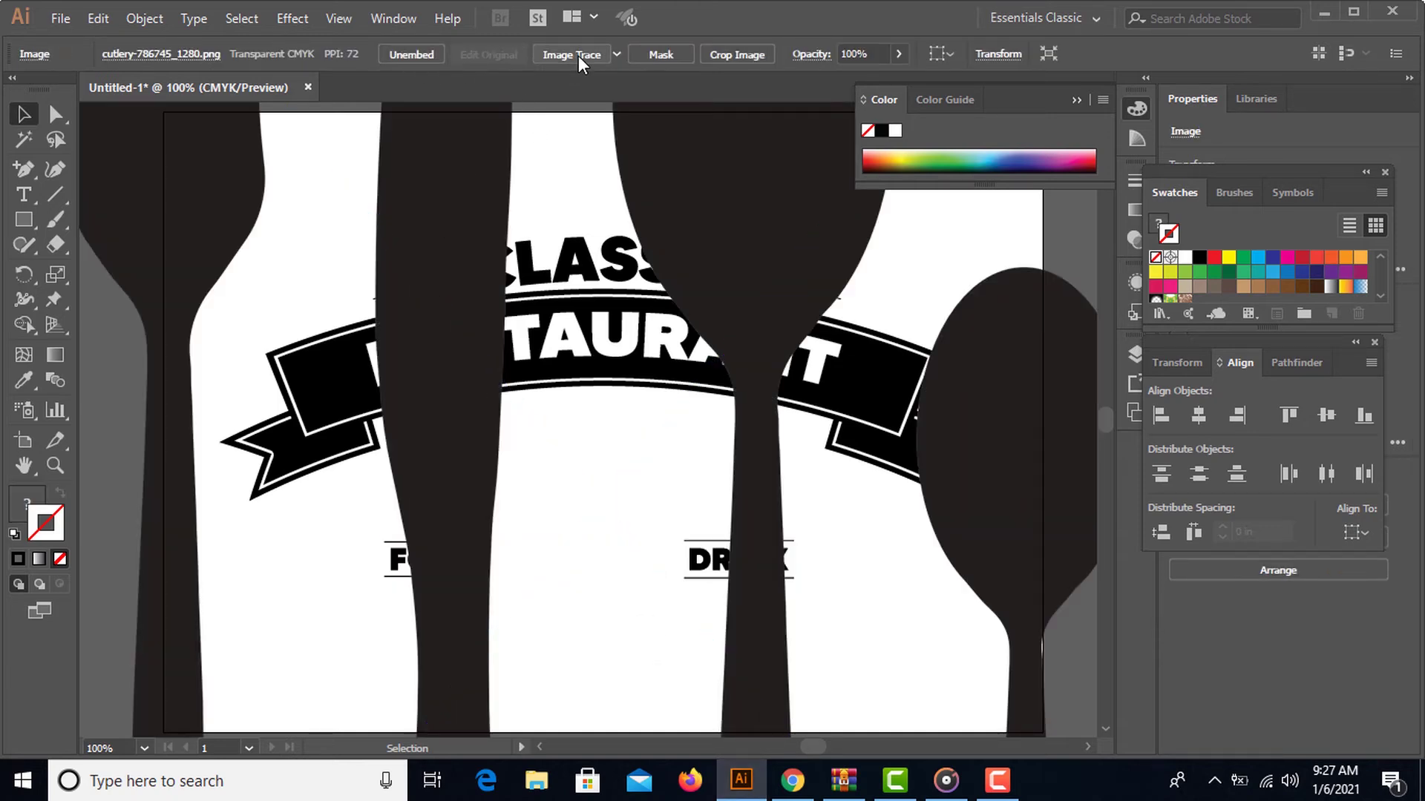
- Image-trace the cutlery picture with the default preset, expand the tracing, and delete its white areas selected with the Magic Wand
left_click(571, 55)
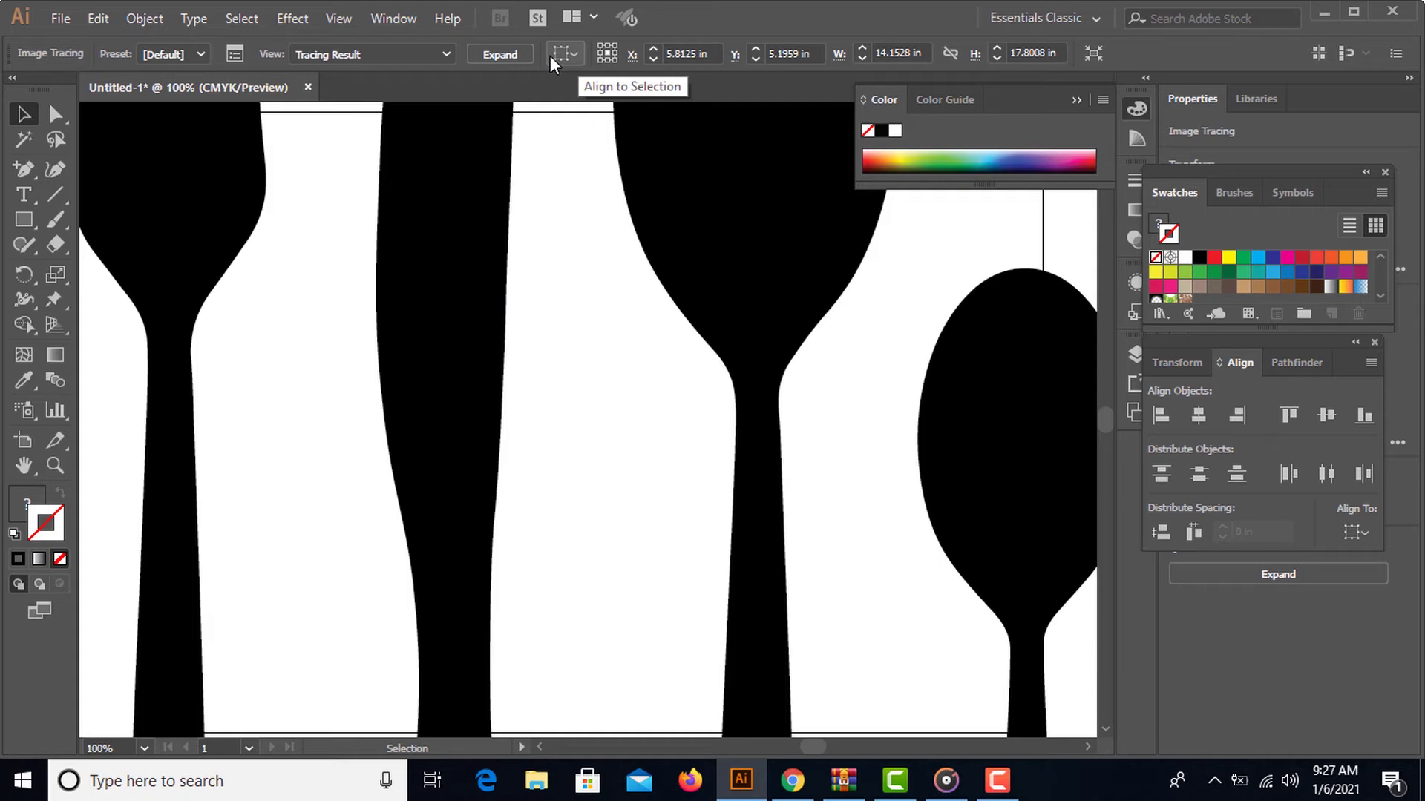
left_click(499, 54)
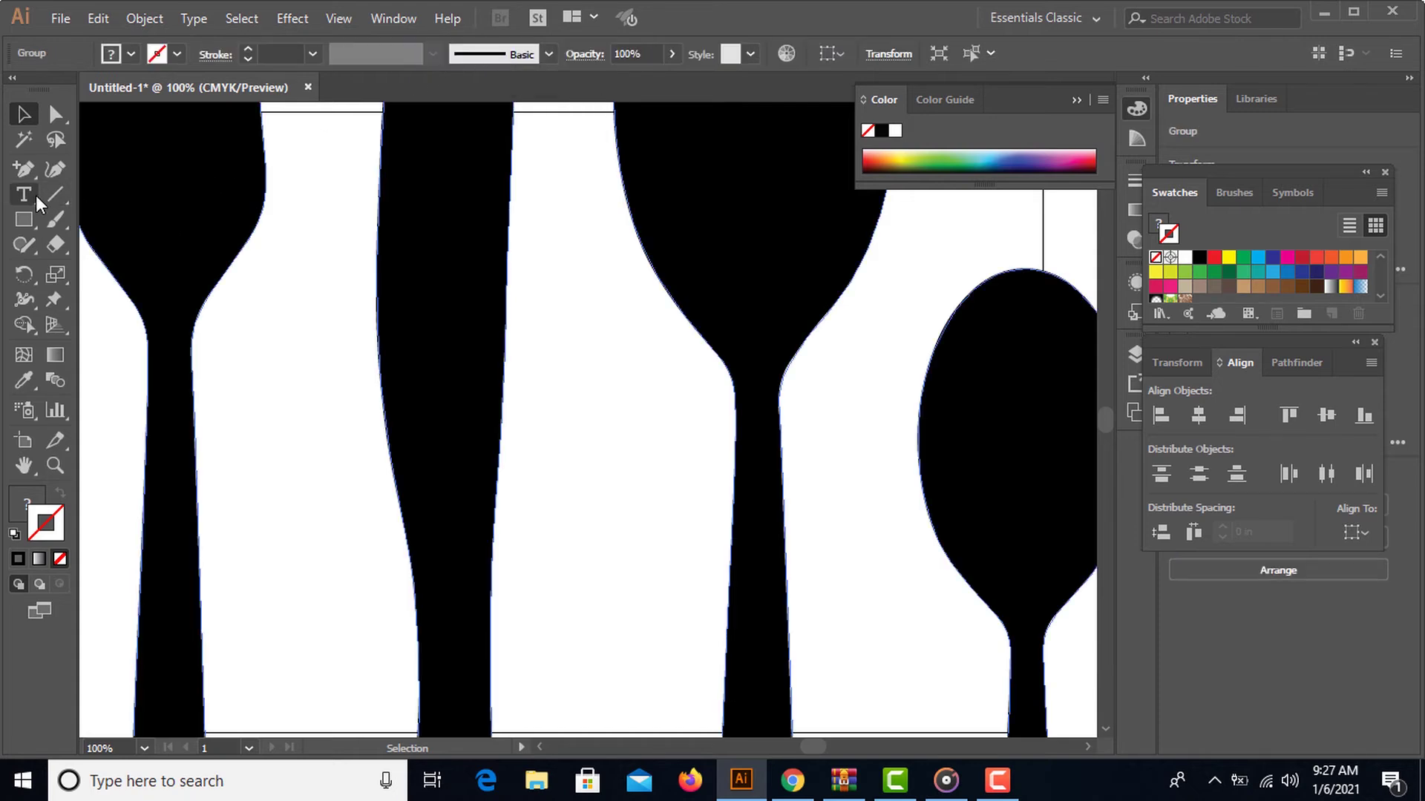
left_click(22, 144)
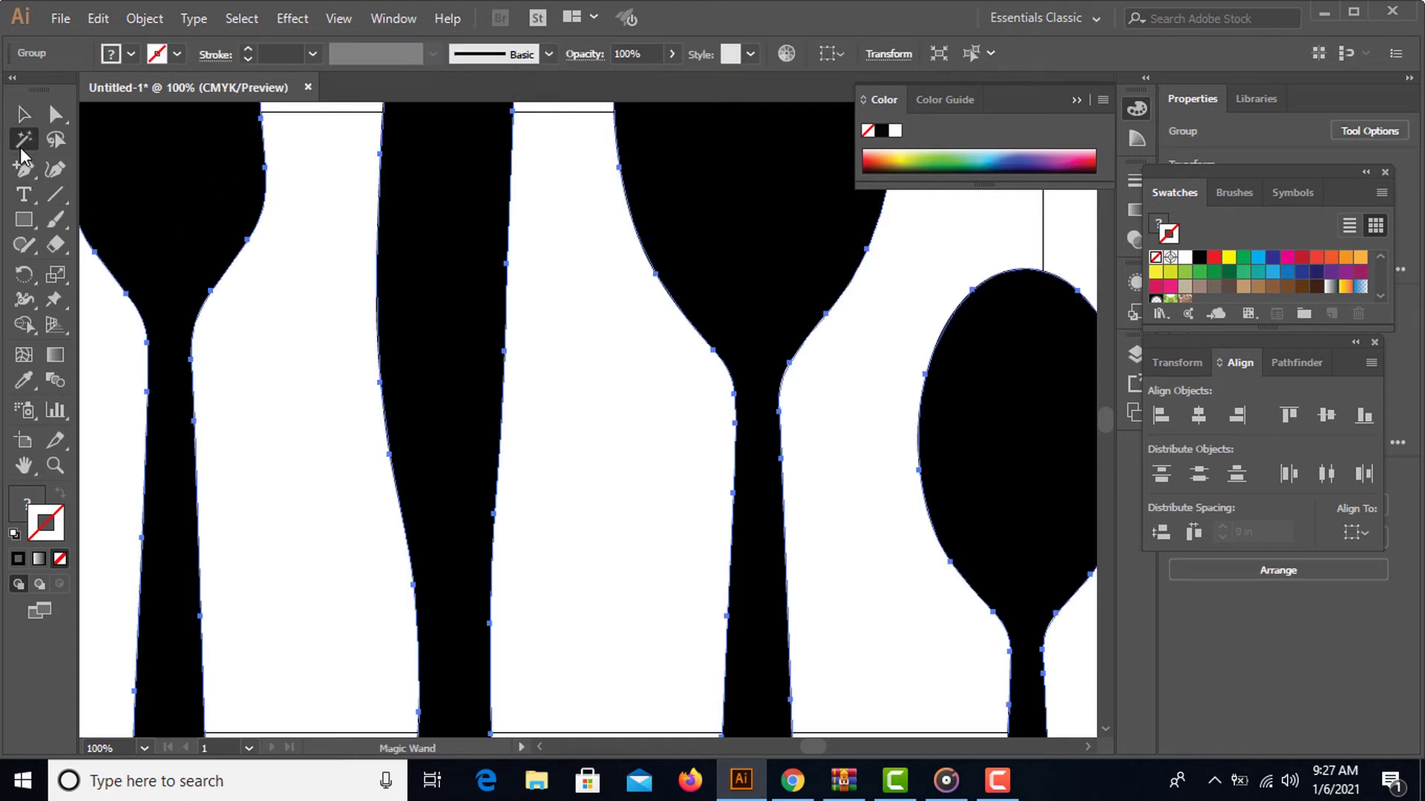
left_click(304, 337)
key("Delete")
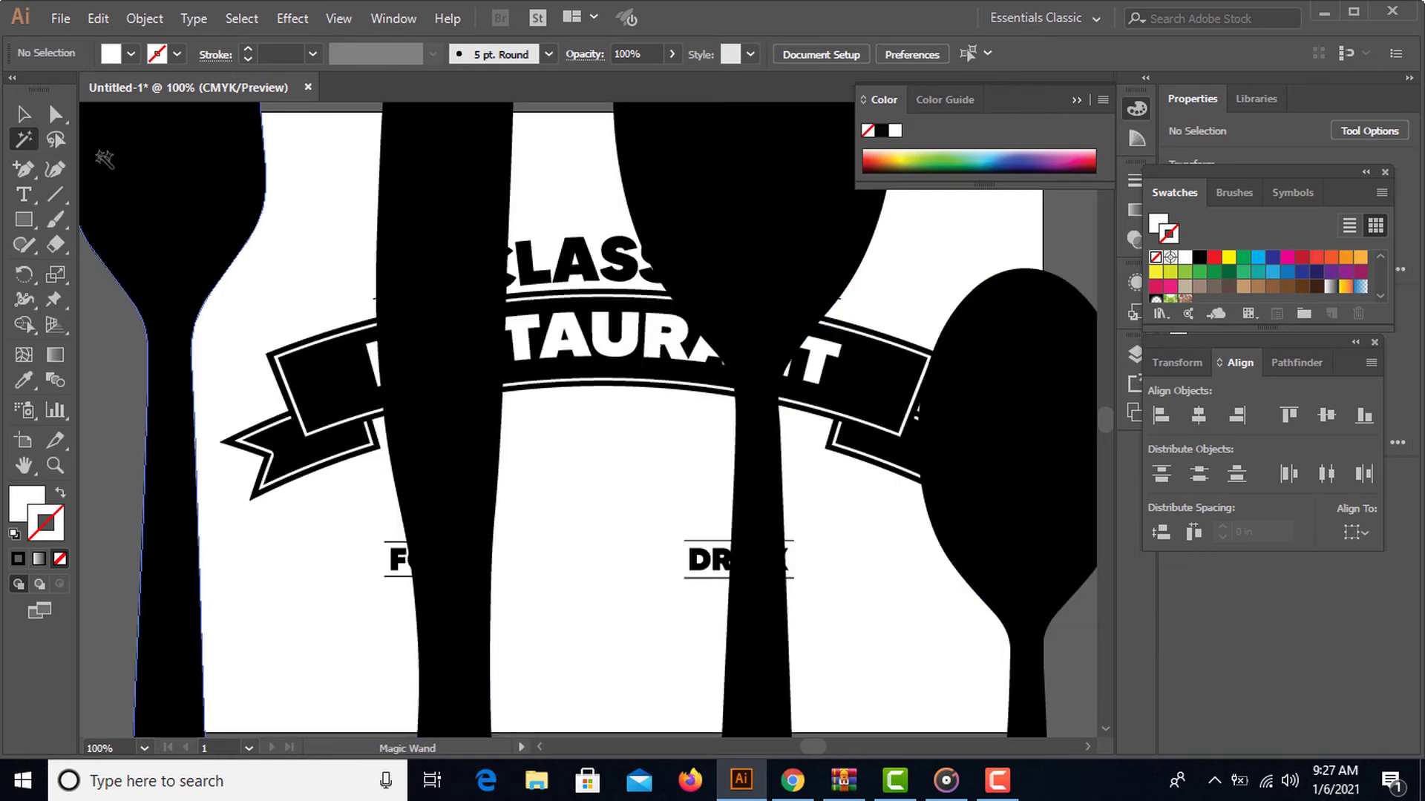
- Delete the two spoon shapes from the traced cutlery, keeping only the fork and knife
key("a")
left_click(1024, 412)
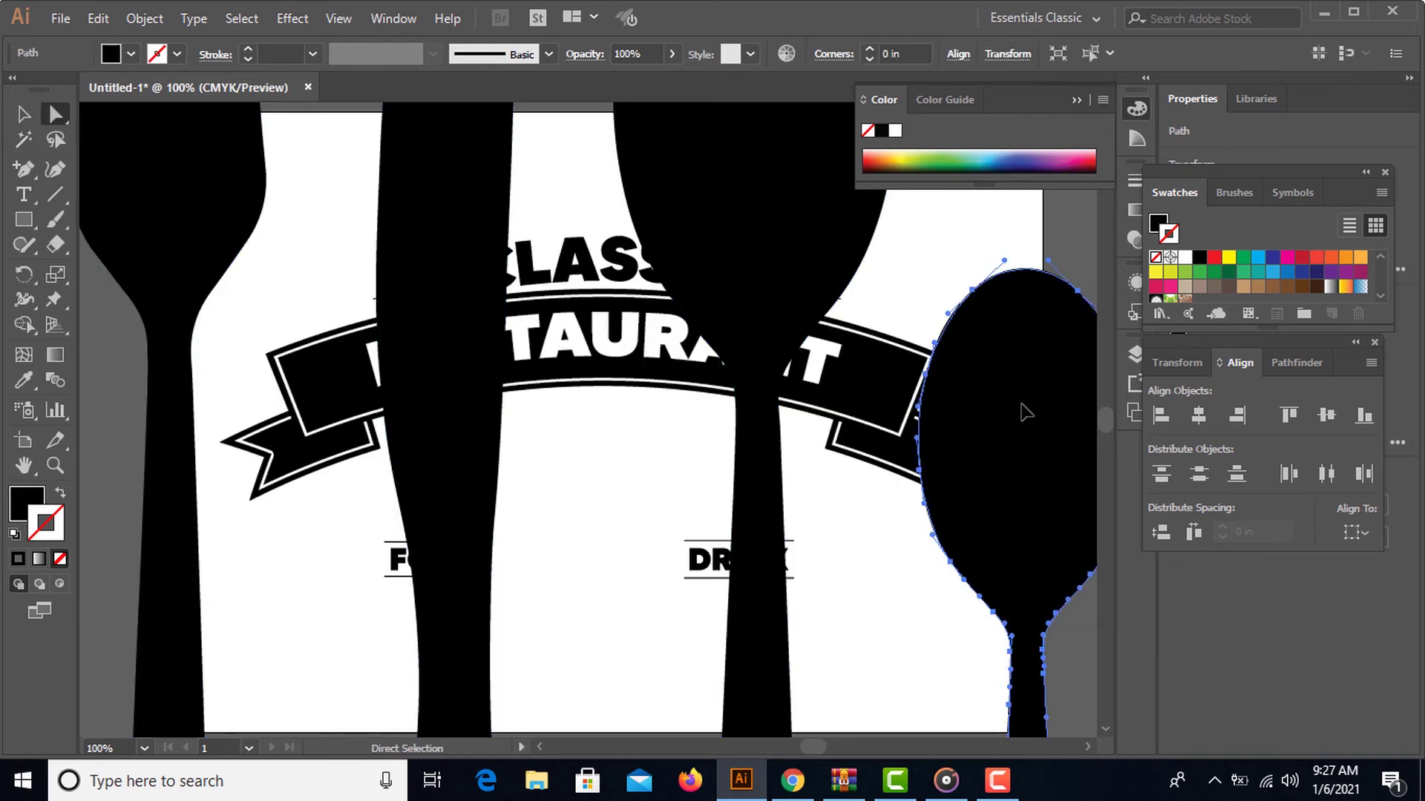
key("Delete")
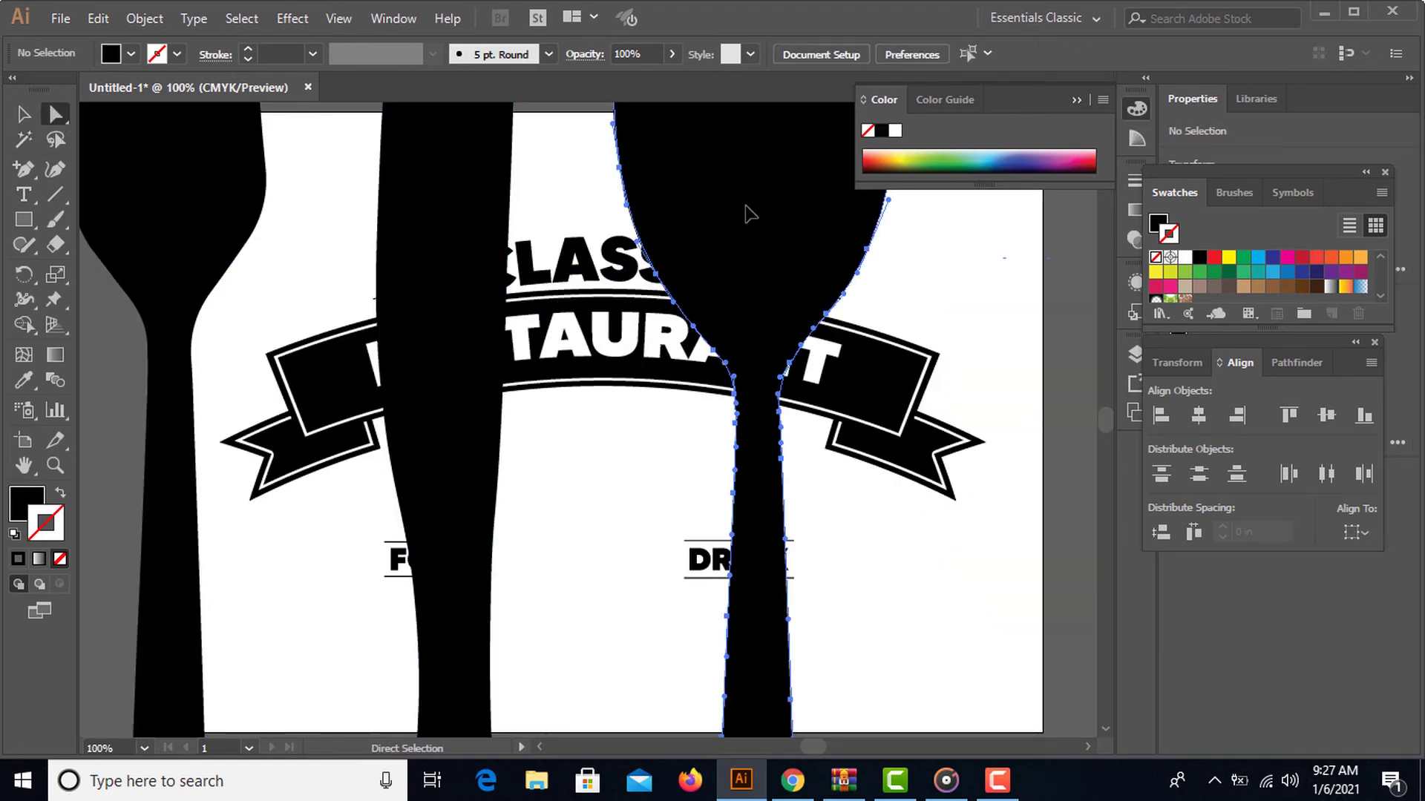
left_click(748, 213)
key("Delete")
- Scale the fork and knife group down proportionally around its center to roughly one fifth of its size
key("ctrl+minus")
key("ctrl+minus")
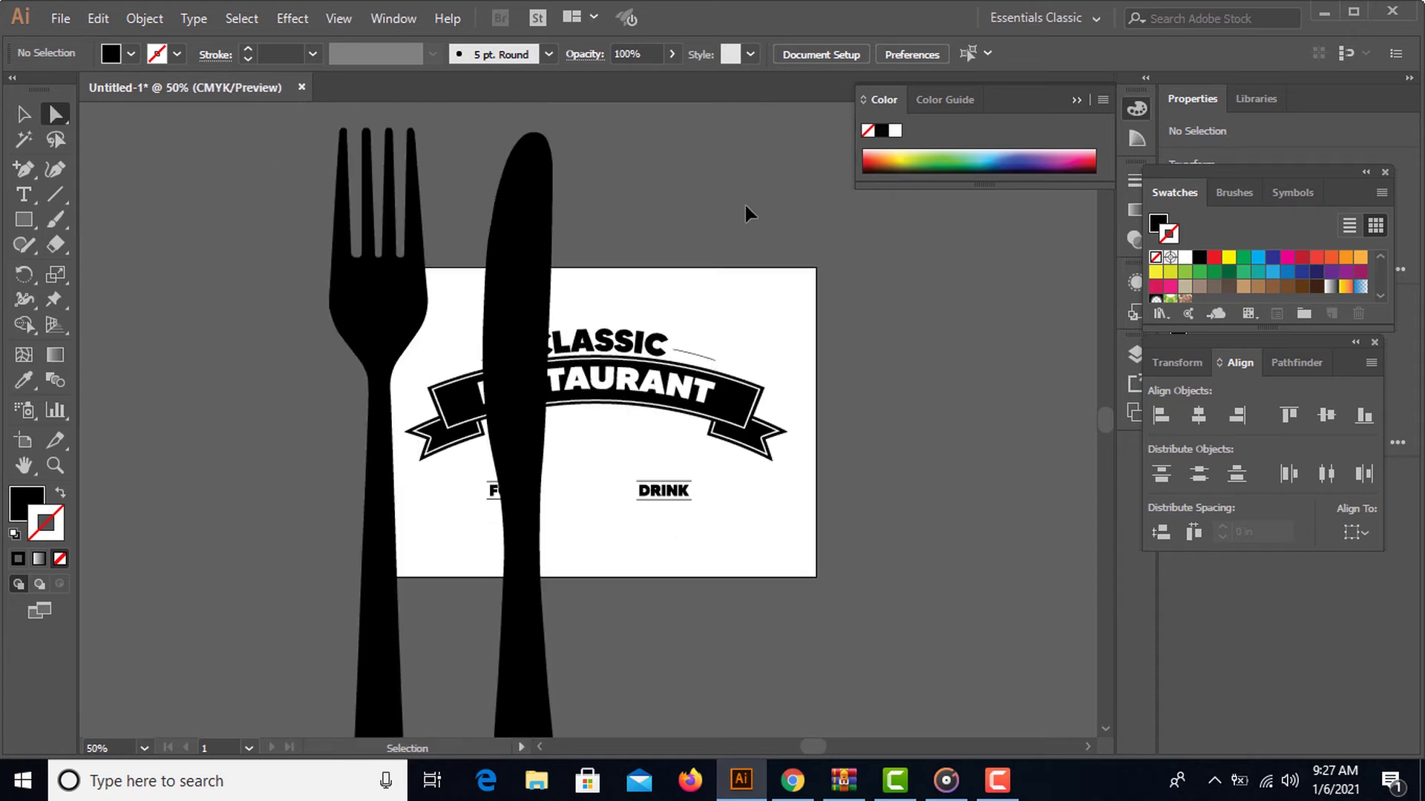
key("ctrl+minus")
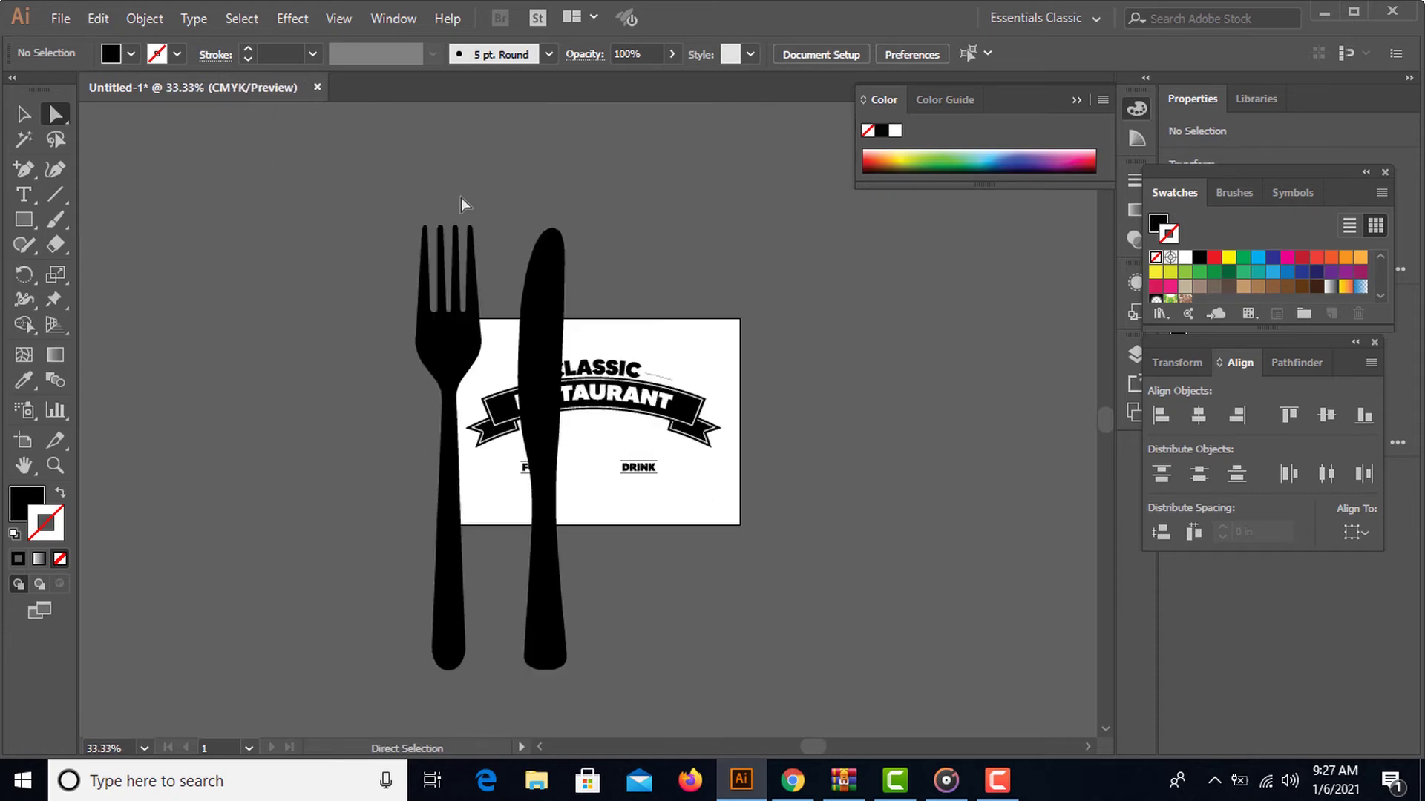
left_click(14, 117)
left_click(449, 485)
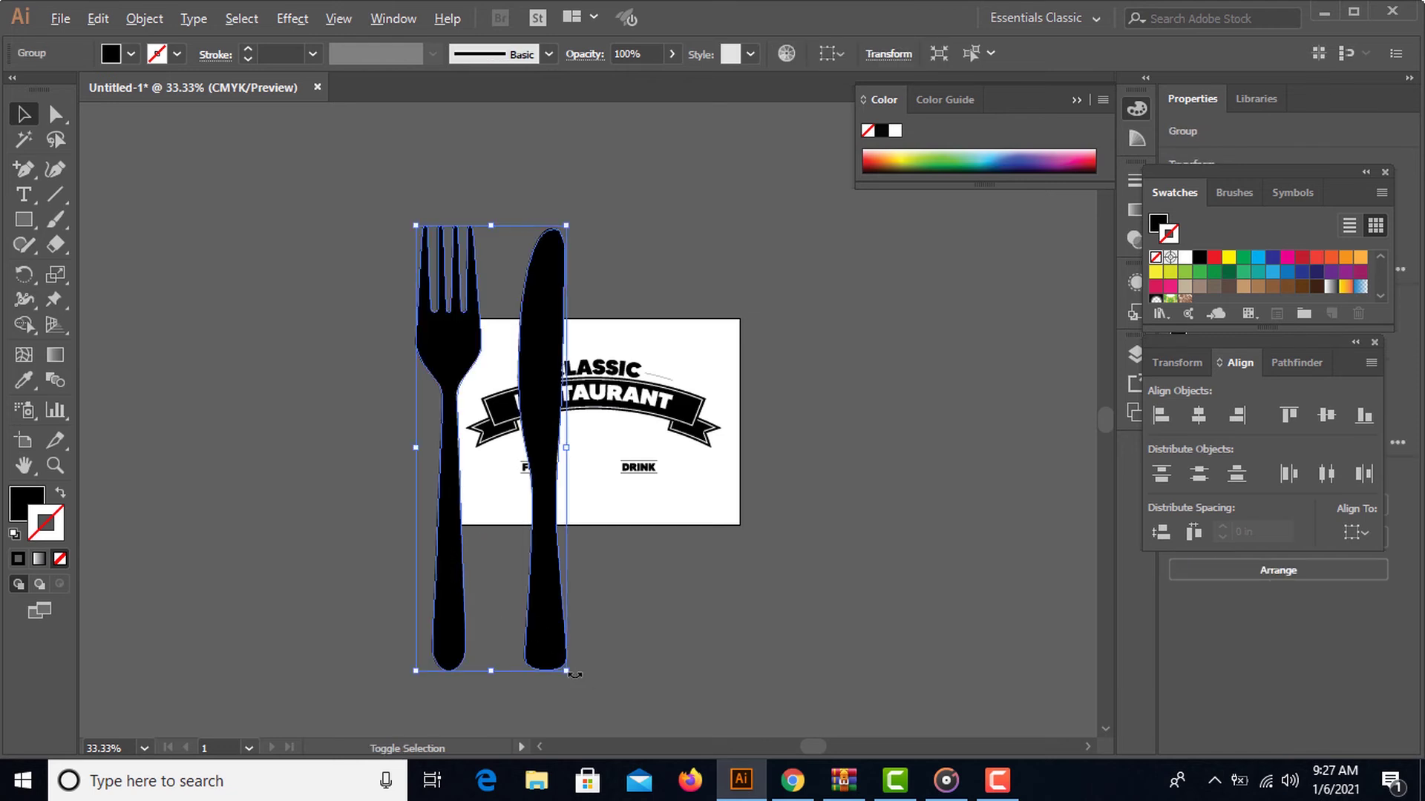
left_click_drag(566, 671, 509, 568)
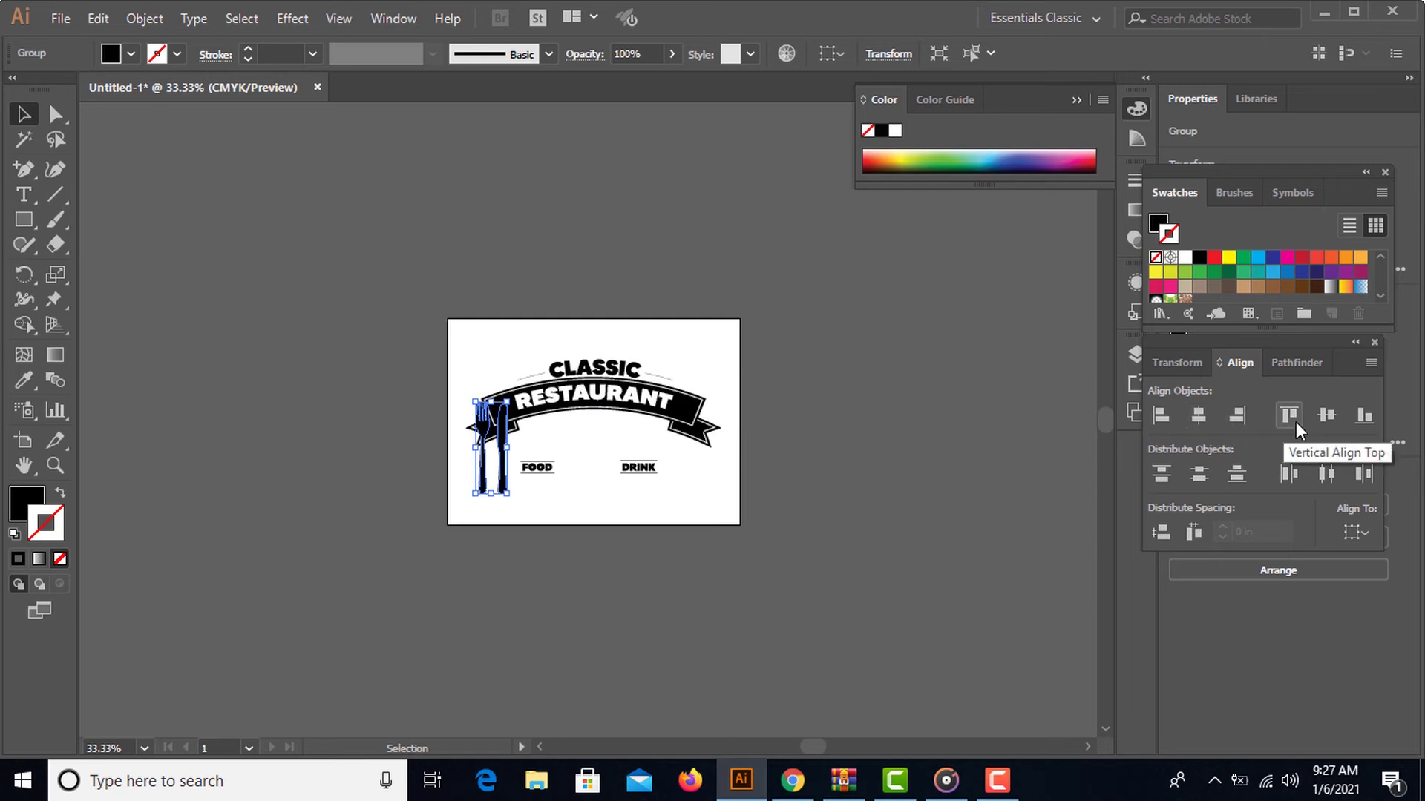
- Align the fork and knife group to the artboard by both vertical and horizontal centers
left_click(1357, 532)
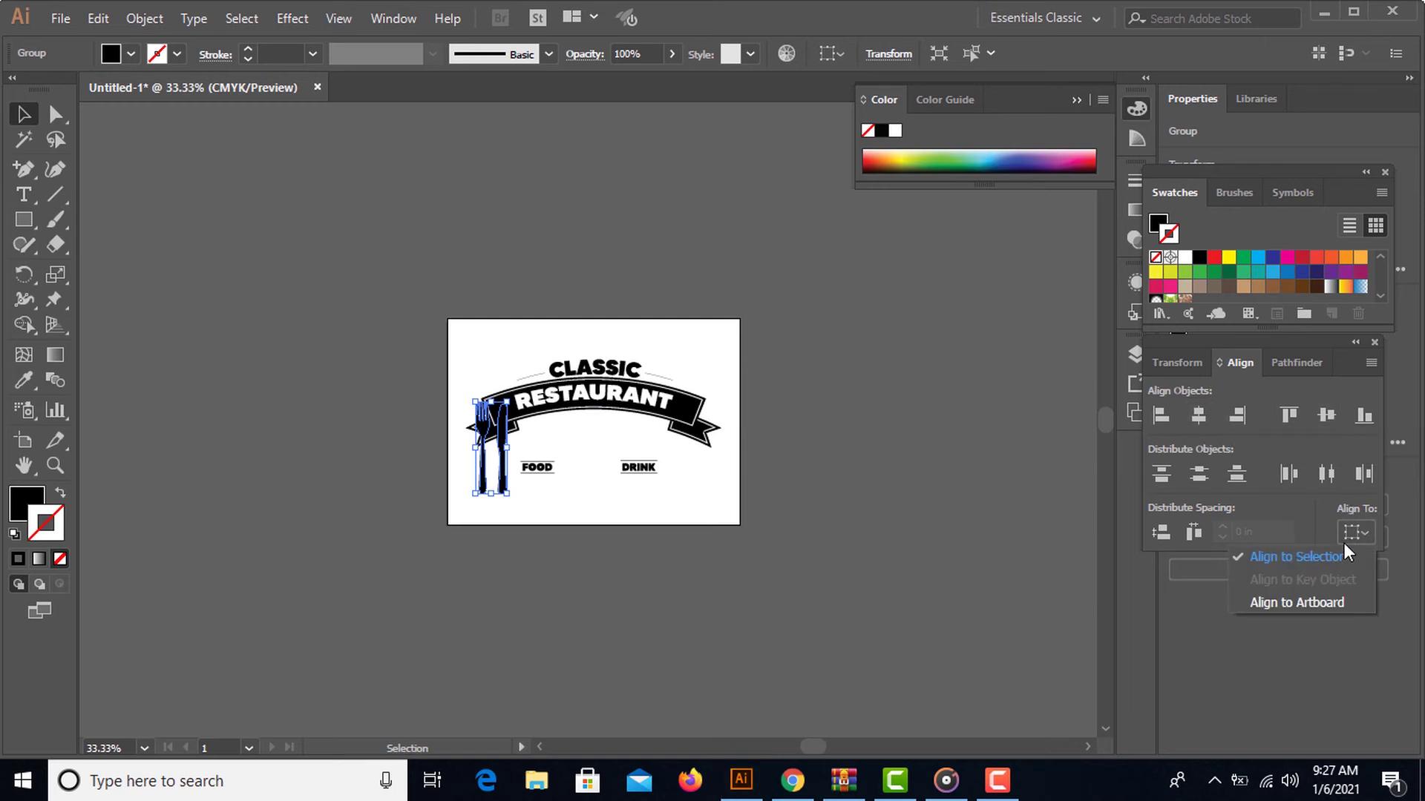
left_click(1313, 608)
left_click(1328, 414)
left_click(1197, 417)
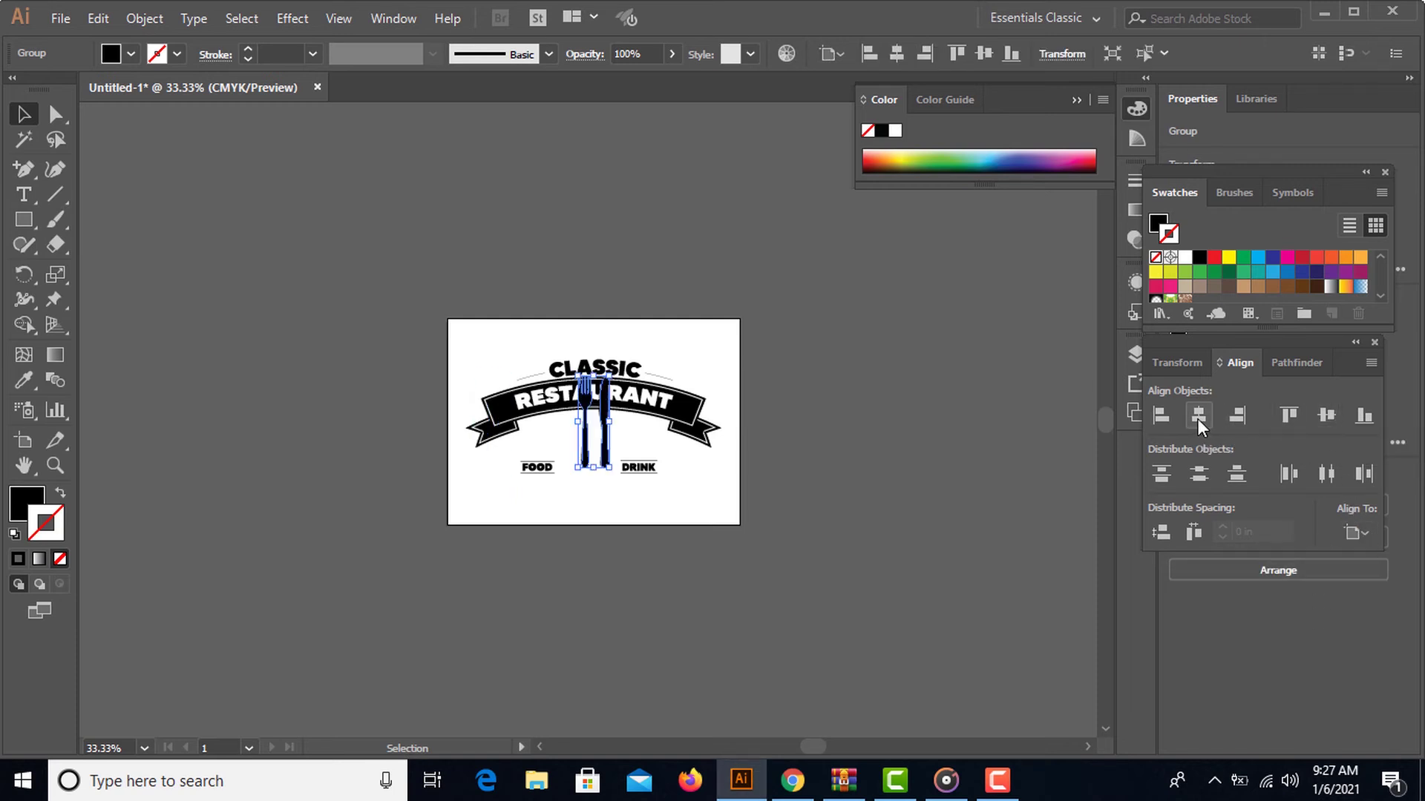
- Move the fork and knife group straight down a little between FOOD and DRINK, and ungroup it
key("z")
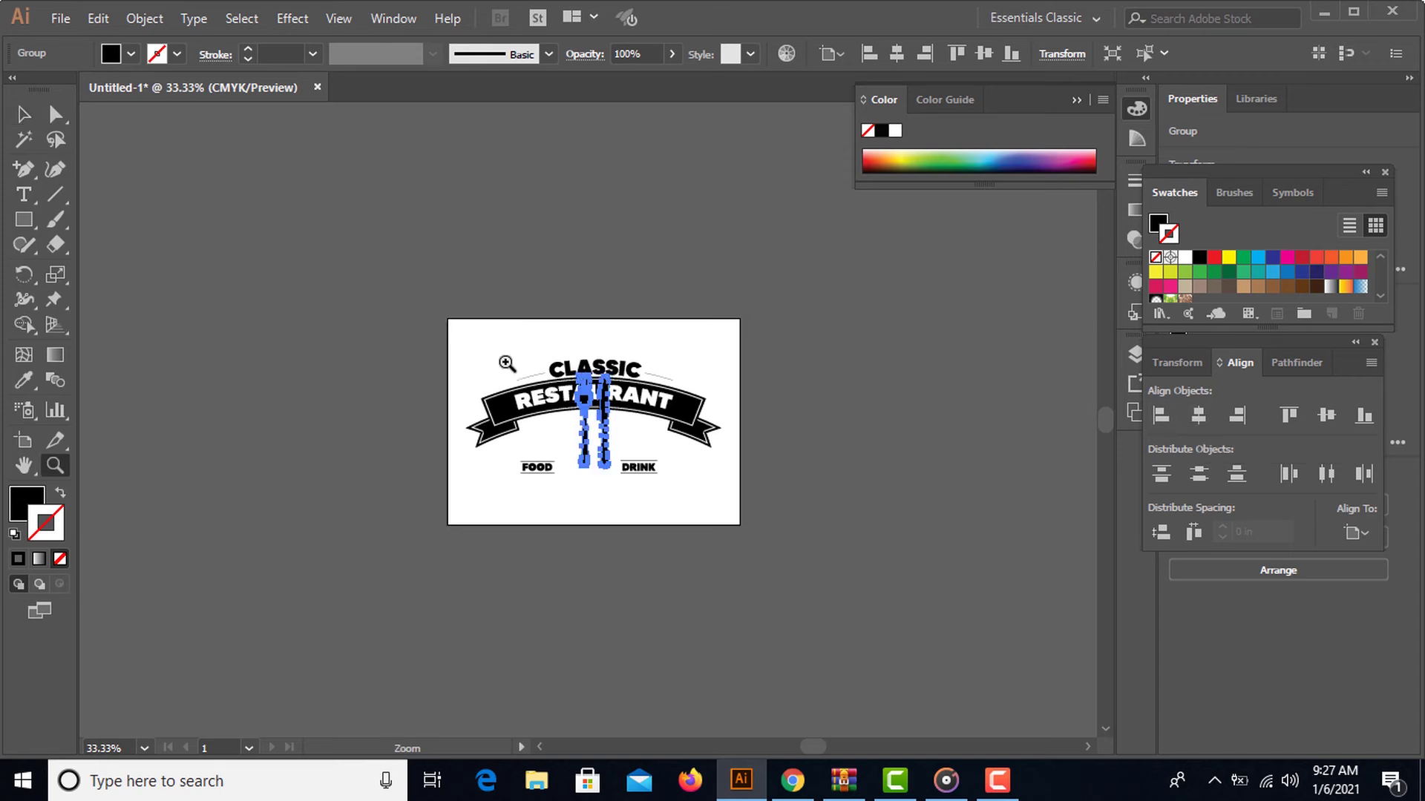
left_click_drag(456, 327, 731, 525)
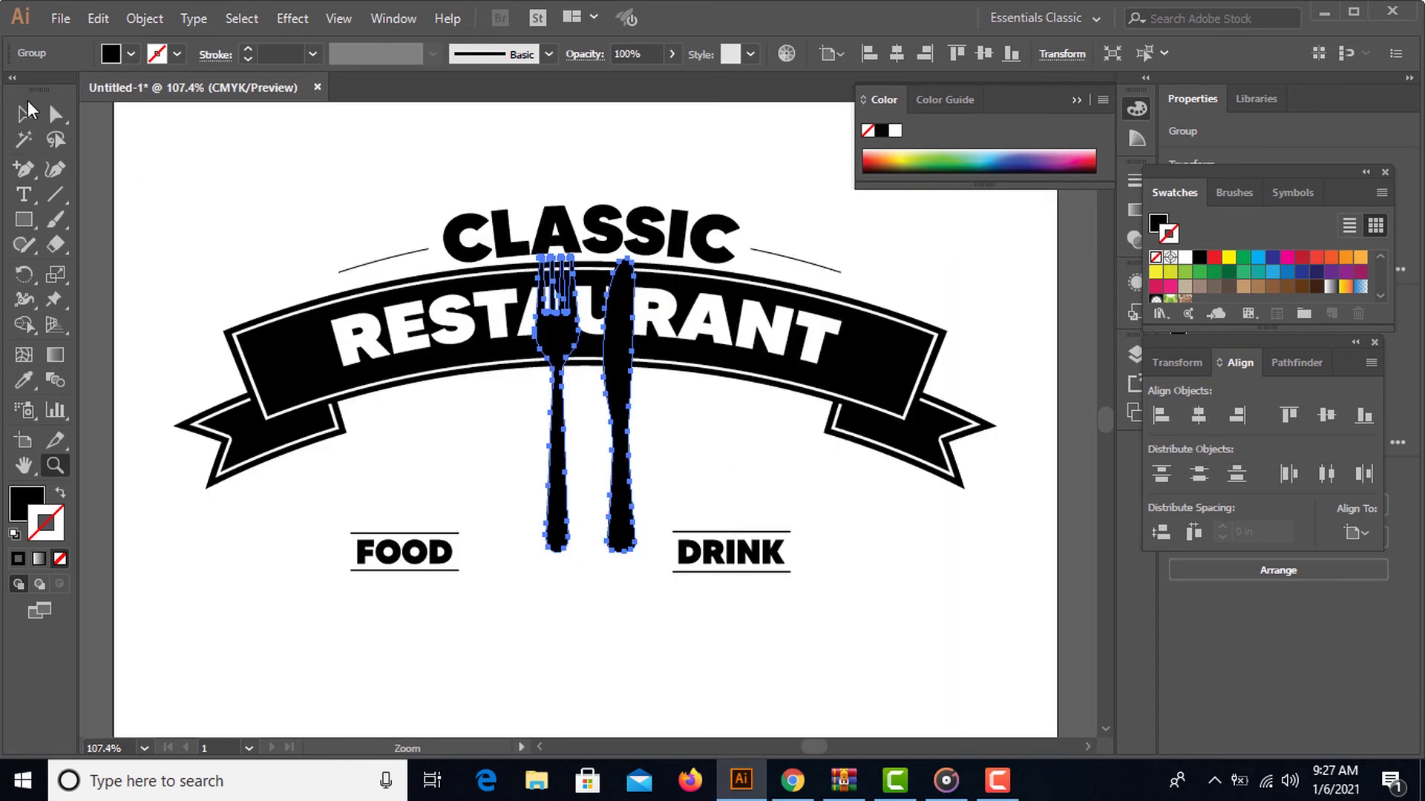
left_click(24, 113)
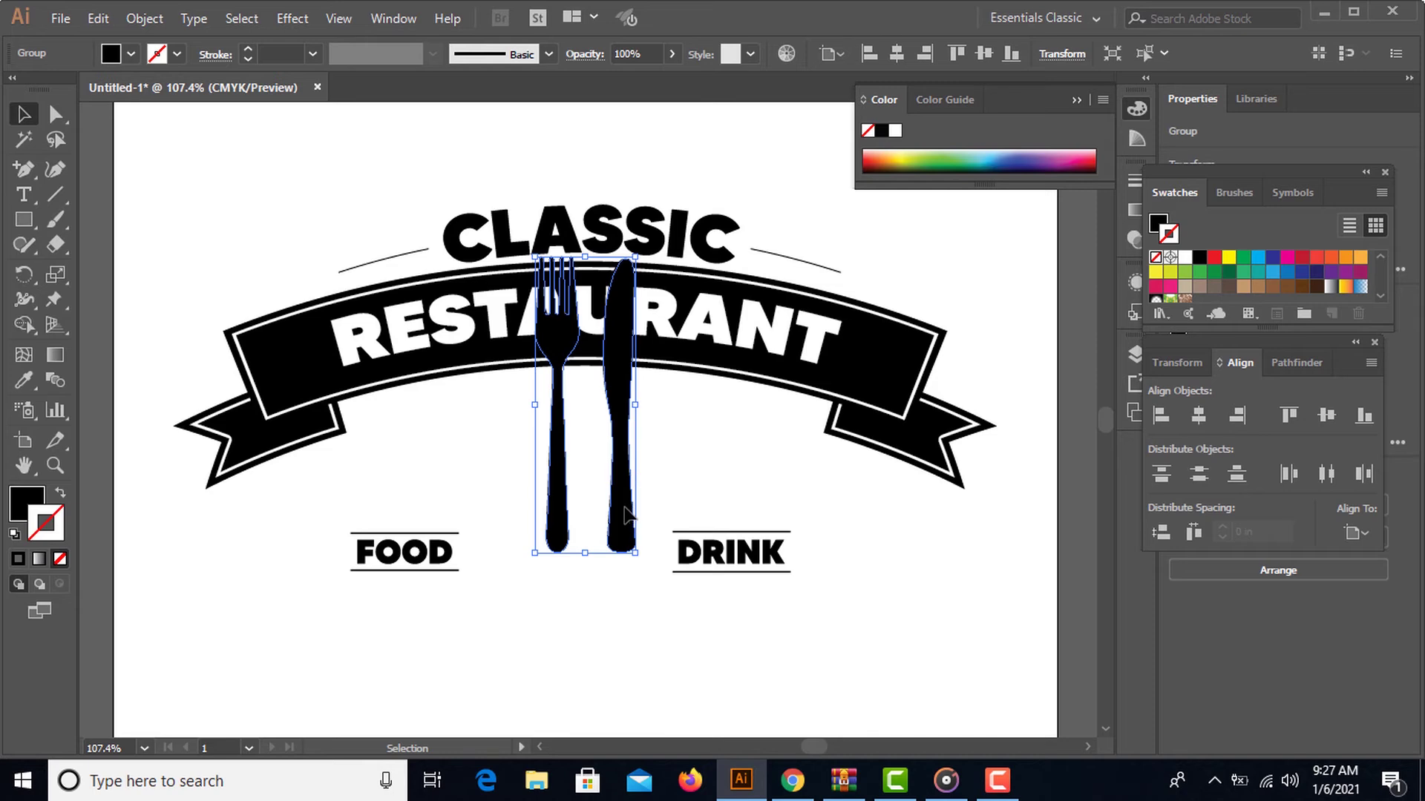
left_click_drag(624, 514, 625, 563)
right_click(625, 562)
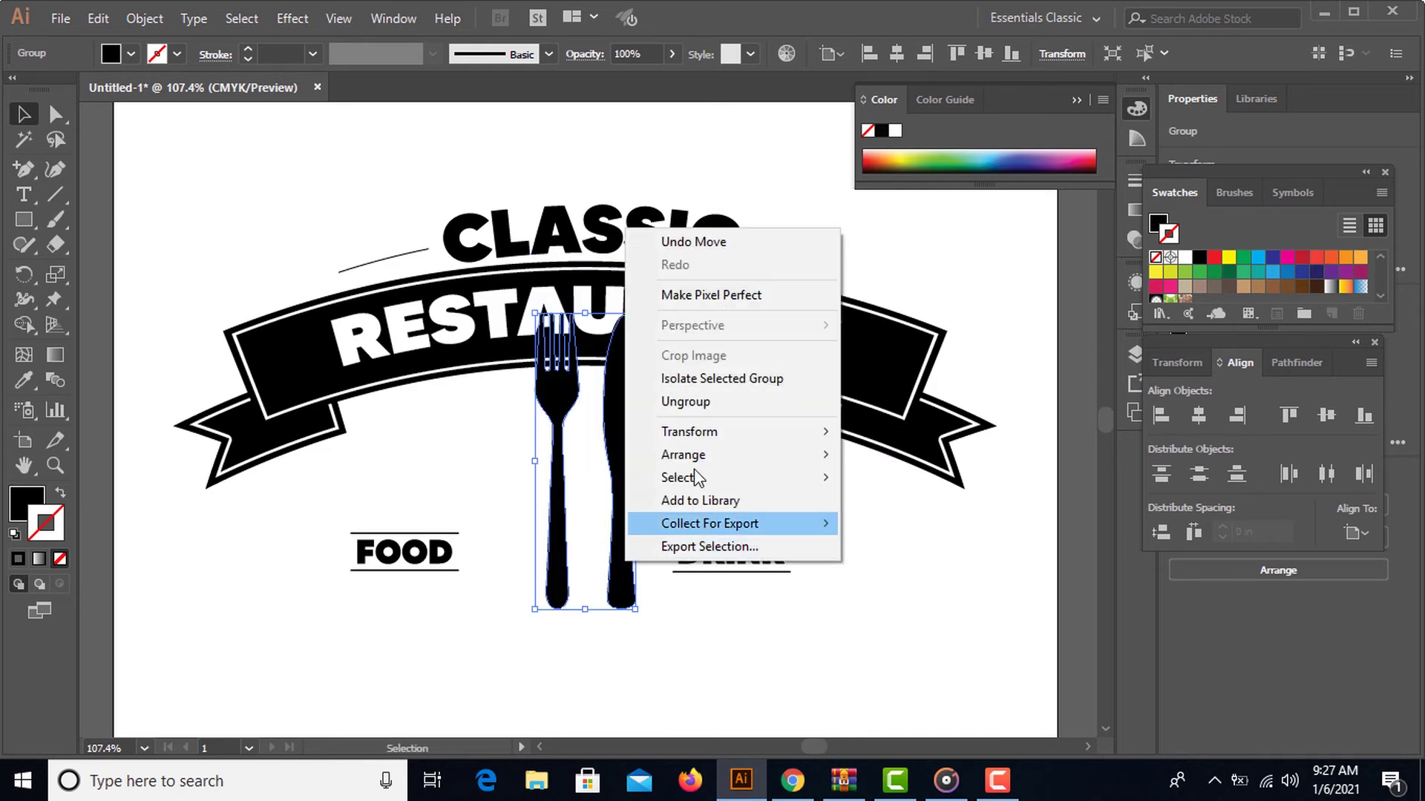
left_click(712, 401)
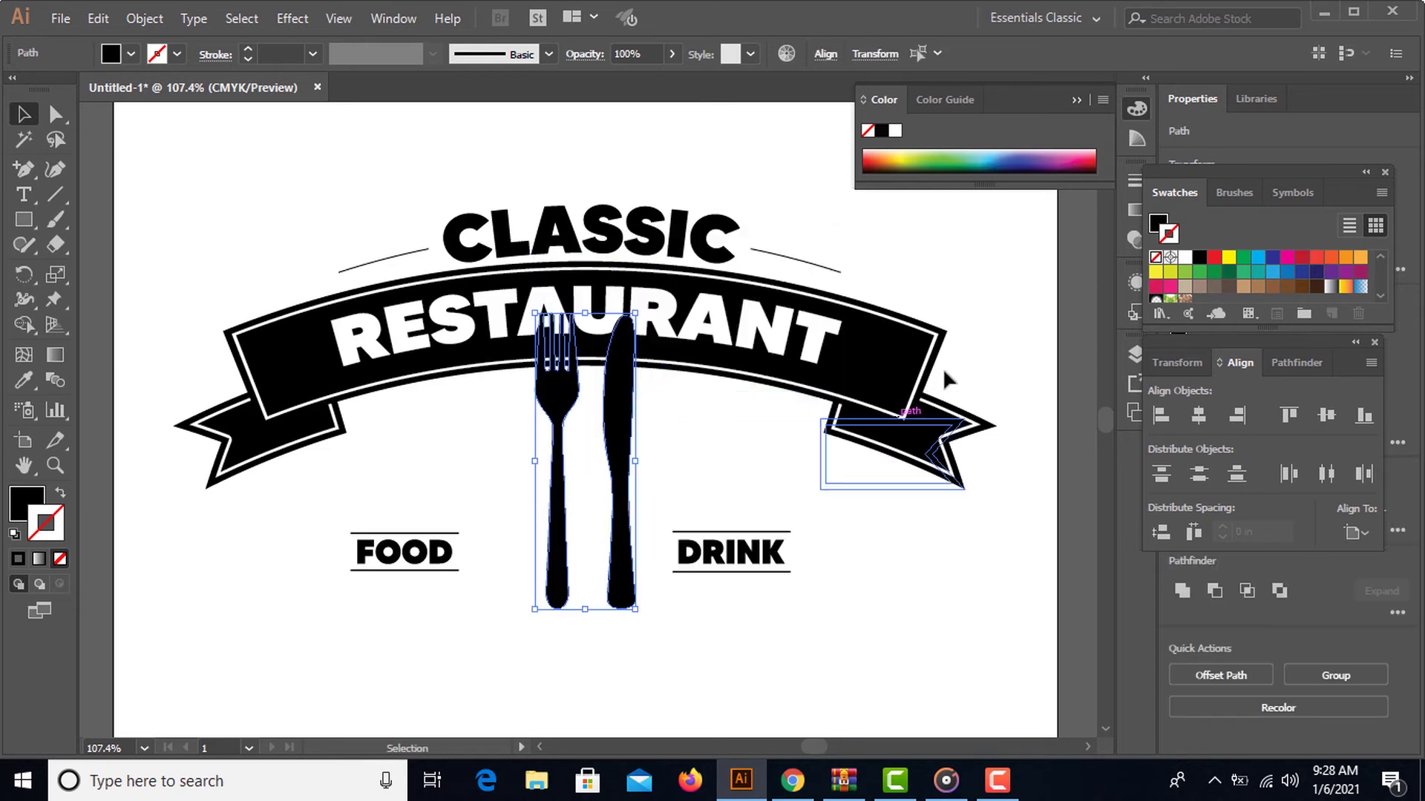
- Rotate the fork about 45° clockwise and the knife about 45° counterclockwise so that they cross
left_click(531, 589)
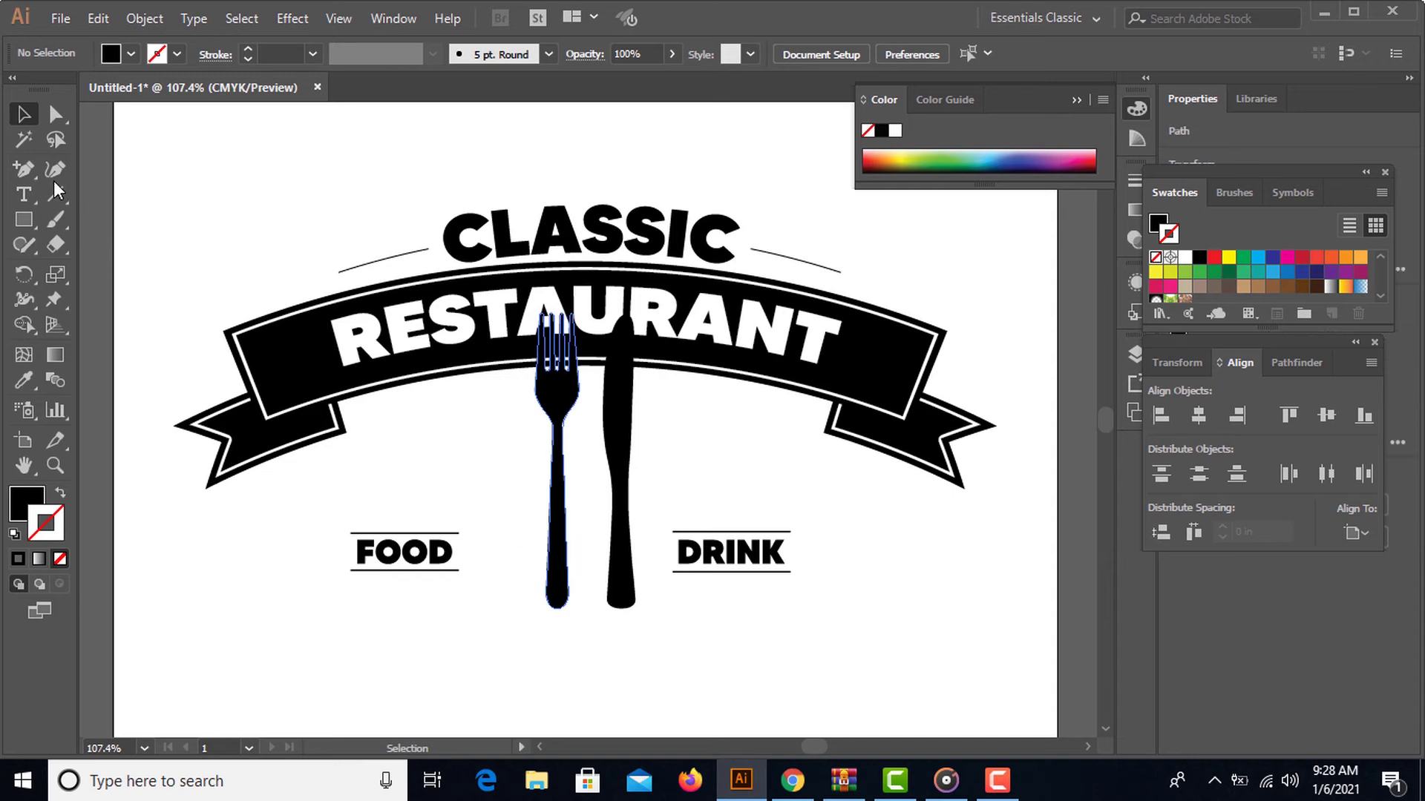
left_click(558, 564)
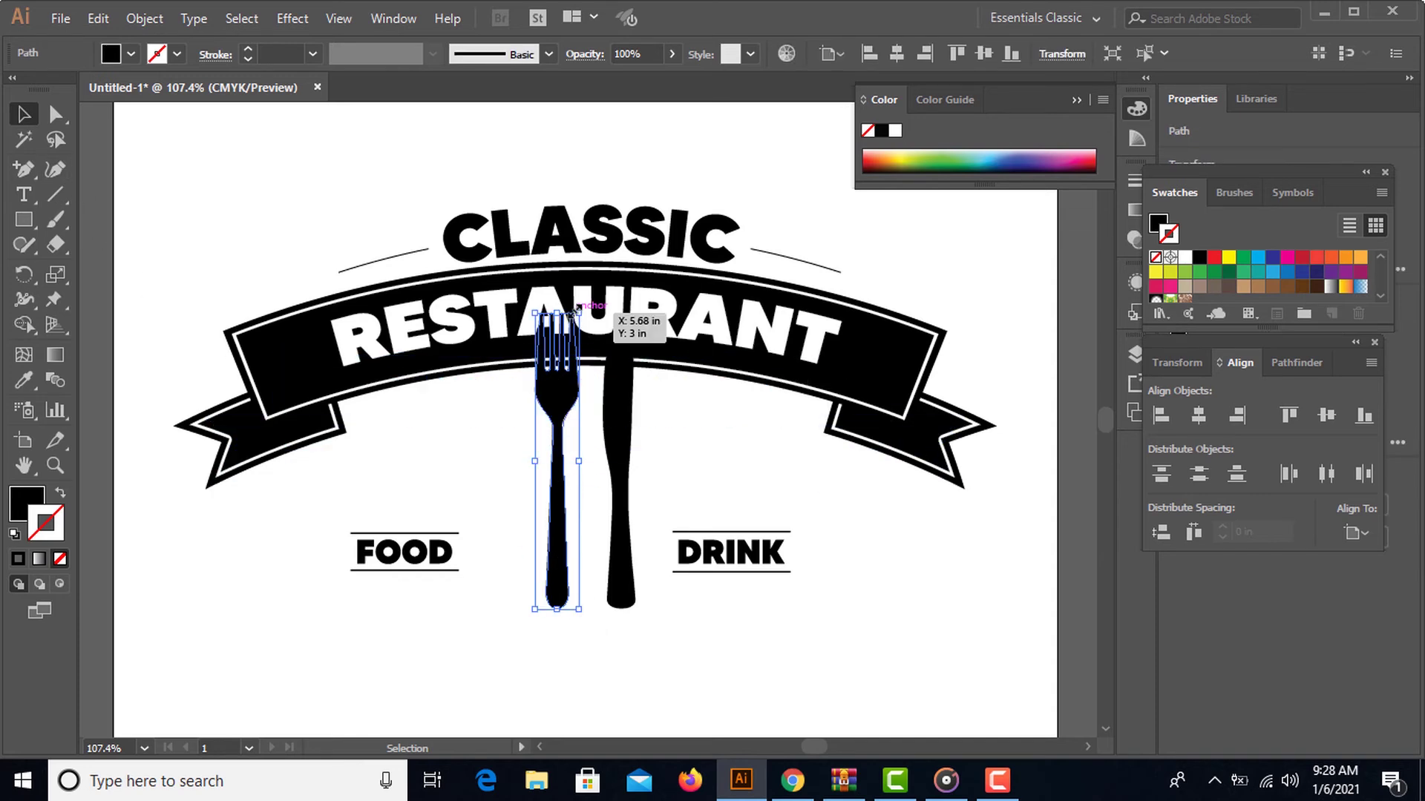
left_click_drag(579, 306, 657, 374)
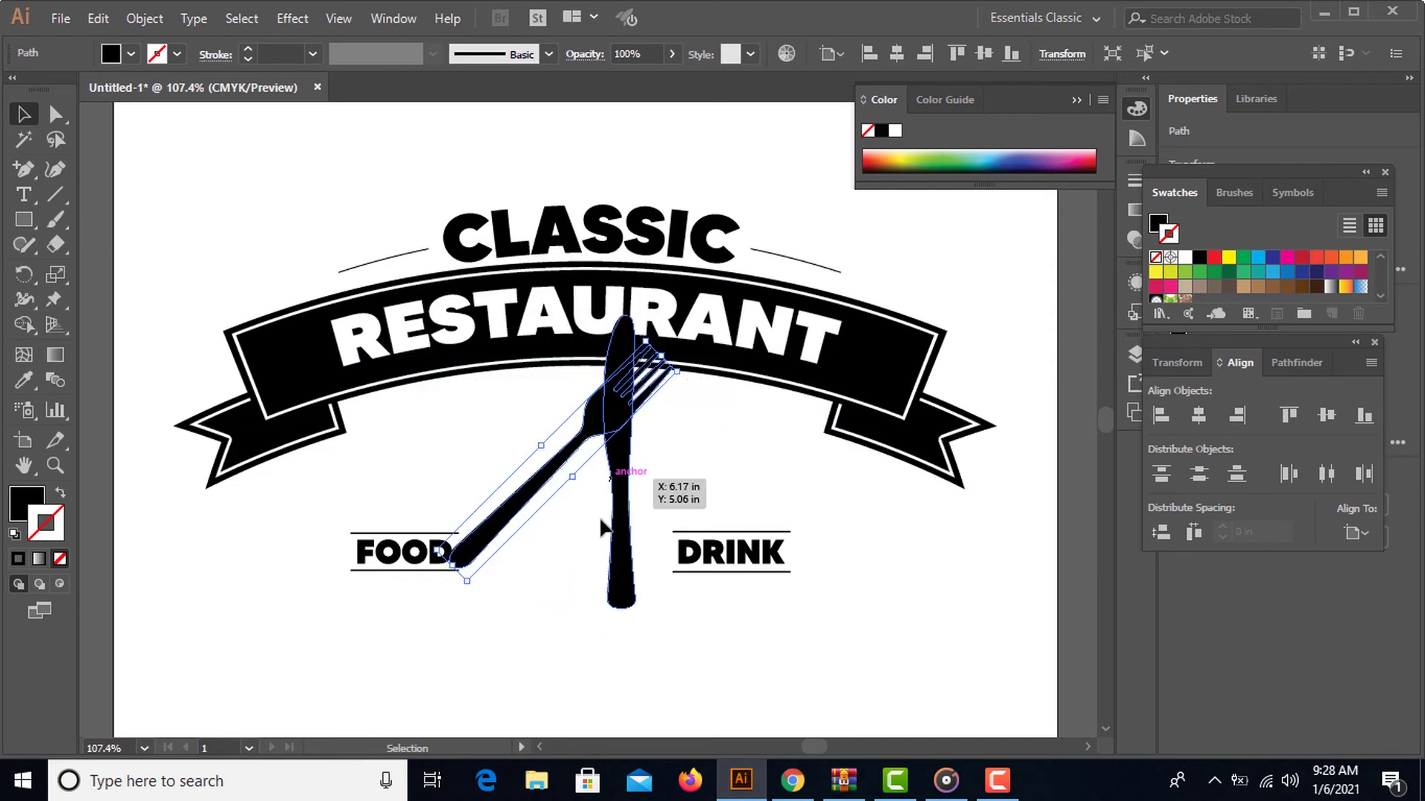
left_click(624, 352)
left_click_drag(629, 305, 512, 347)
- Align the knife and the fork each to the artboard by both horizontal and vertical centers
left_click(1200, 414)
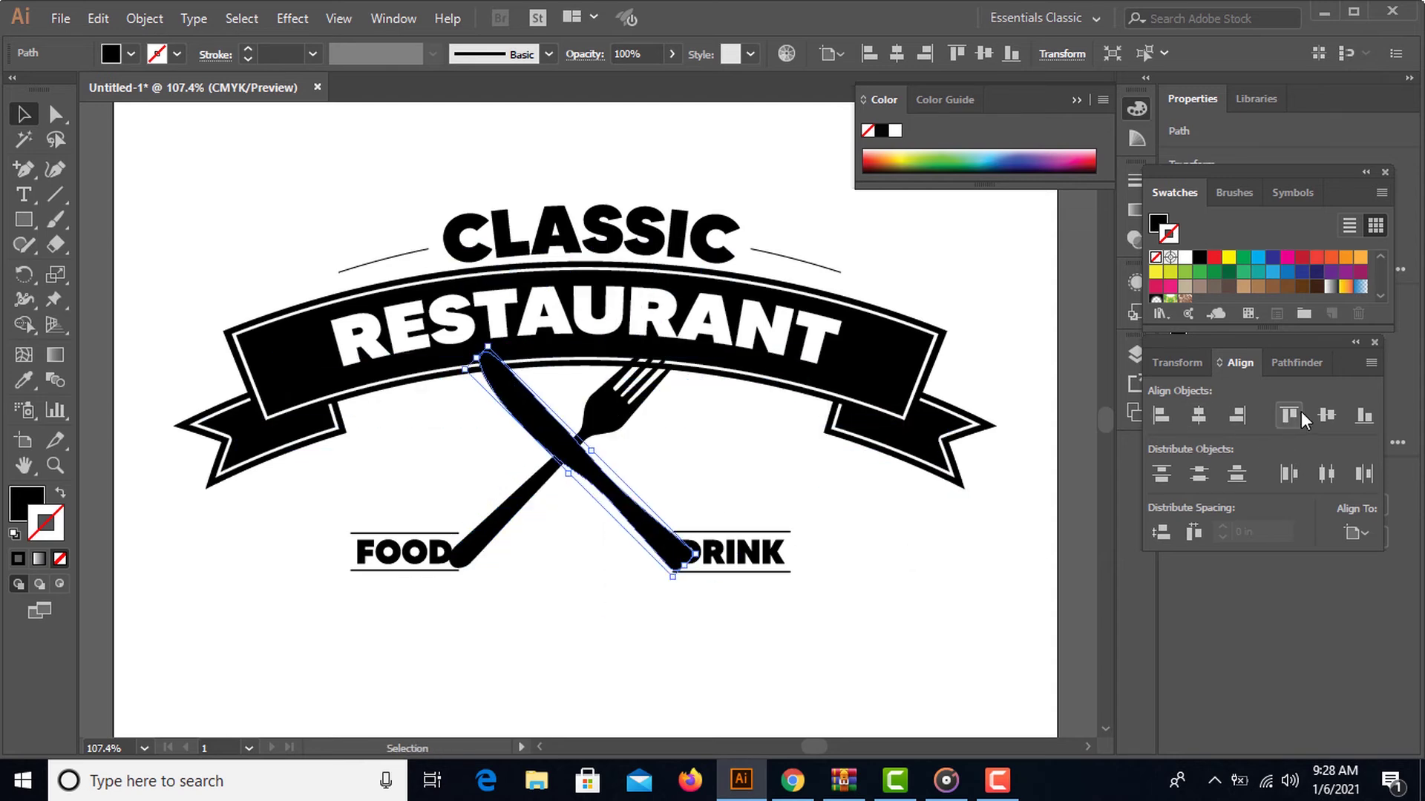
left_click(497, 523)
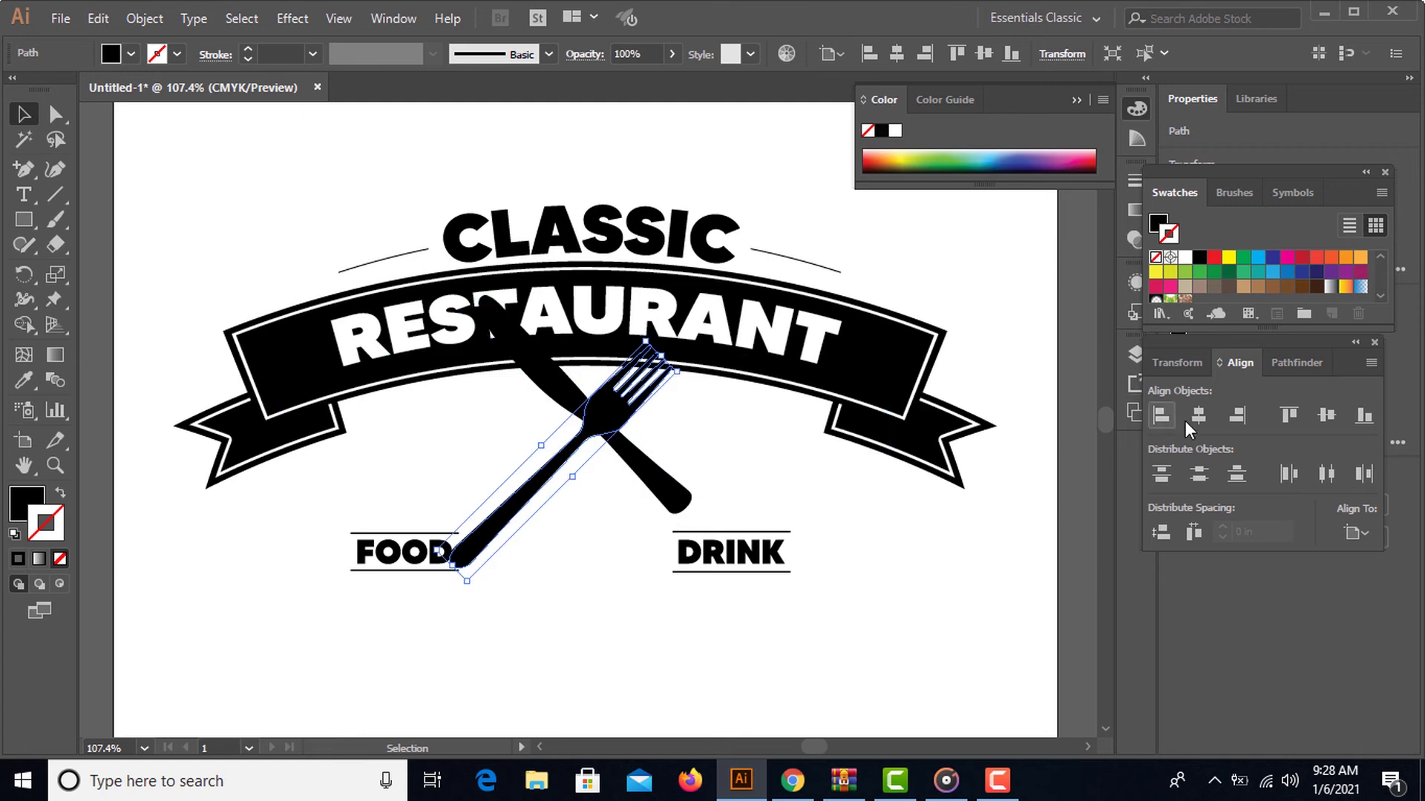
left_click(1198, 416)
left_click(1326, 415)
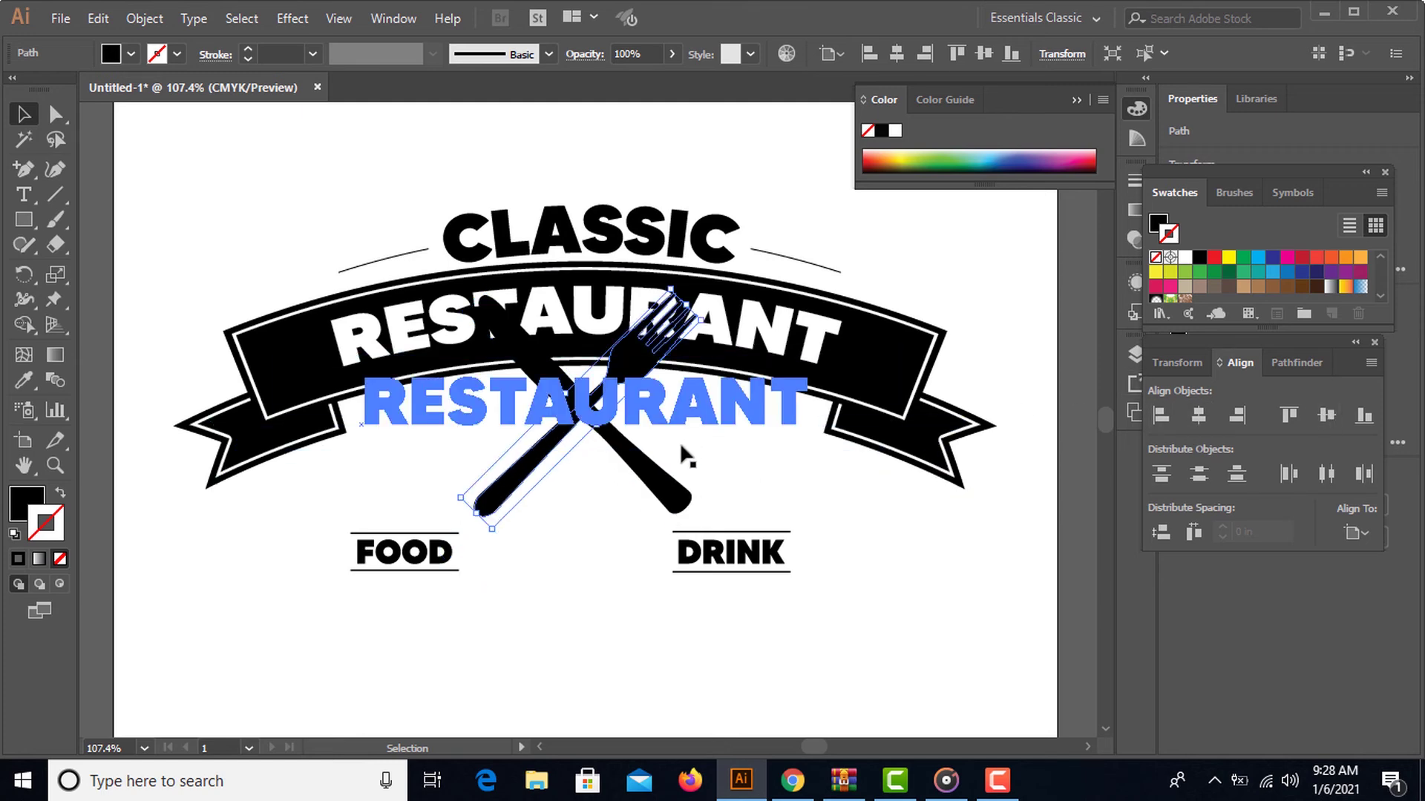
- Group the crossed knife and fork, and move the group straight down about 1.05 in below the RESTAURANT lettering
left_click(667, 482)
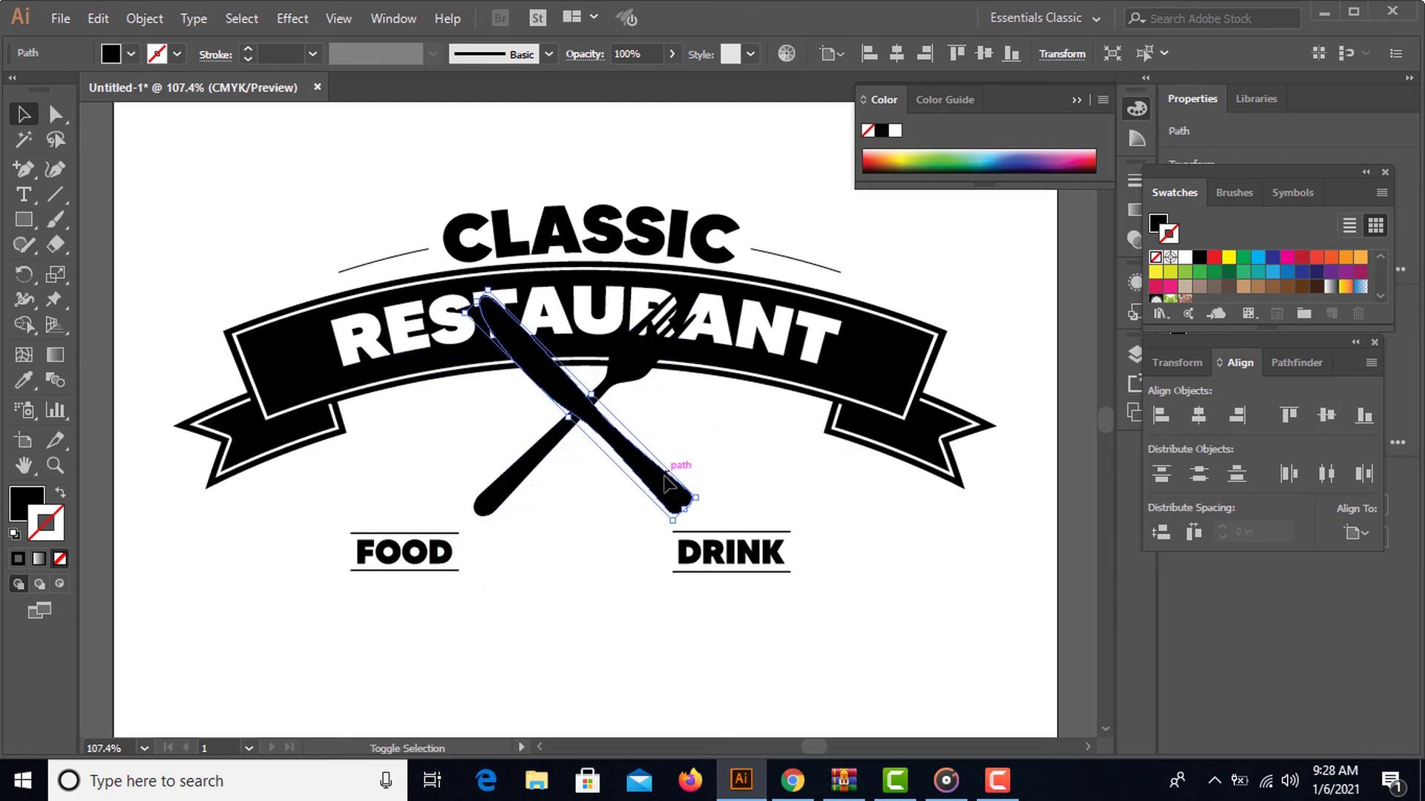
left_click(514, 486, "shift")
right_click(514, 486)
left_click(614, 197)
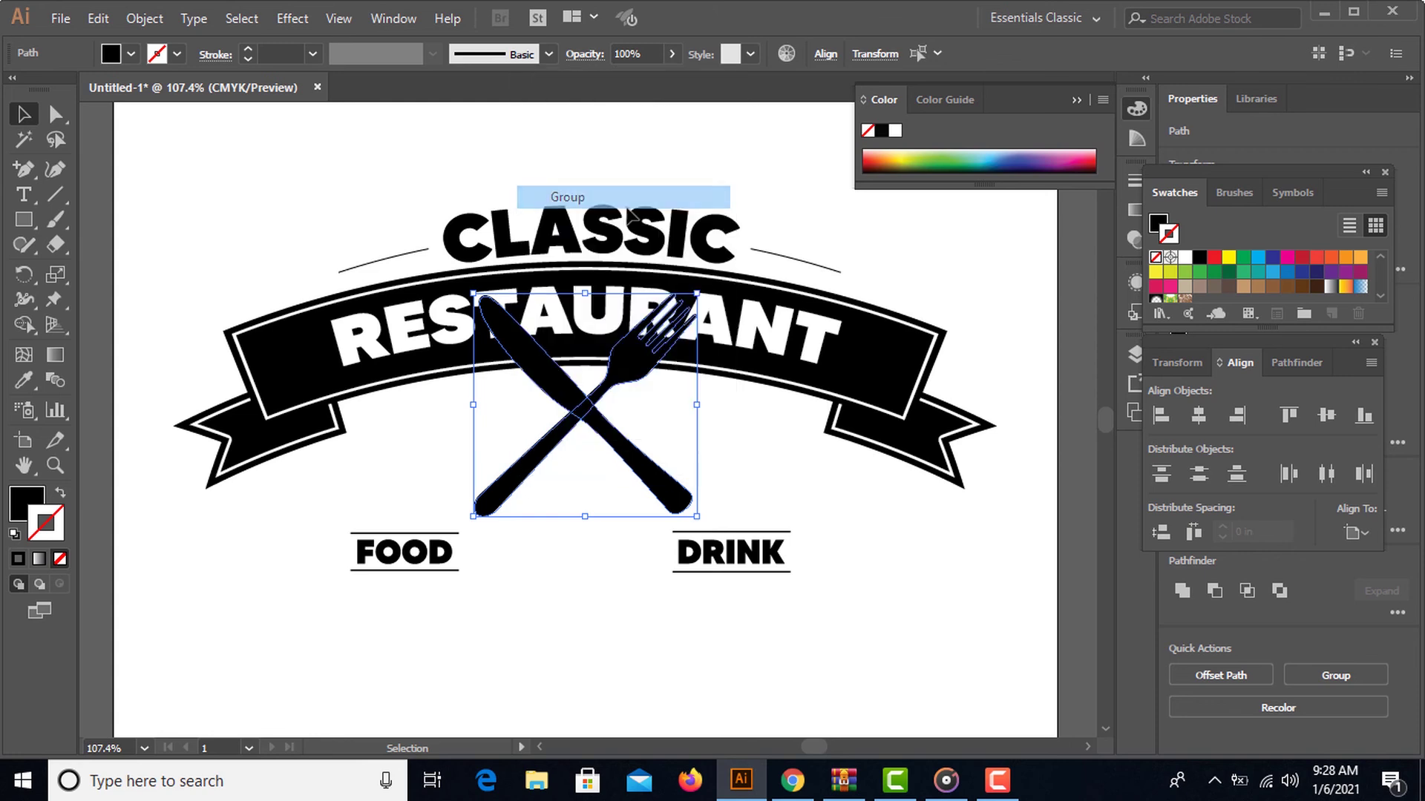
left_click(644, 507)
left_click_drag(630, 455, 634, 536)
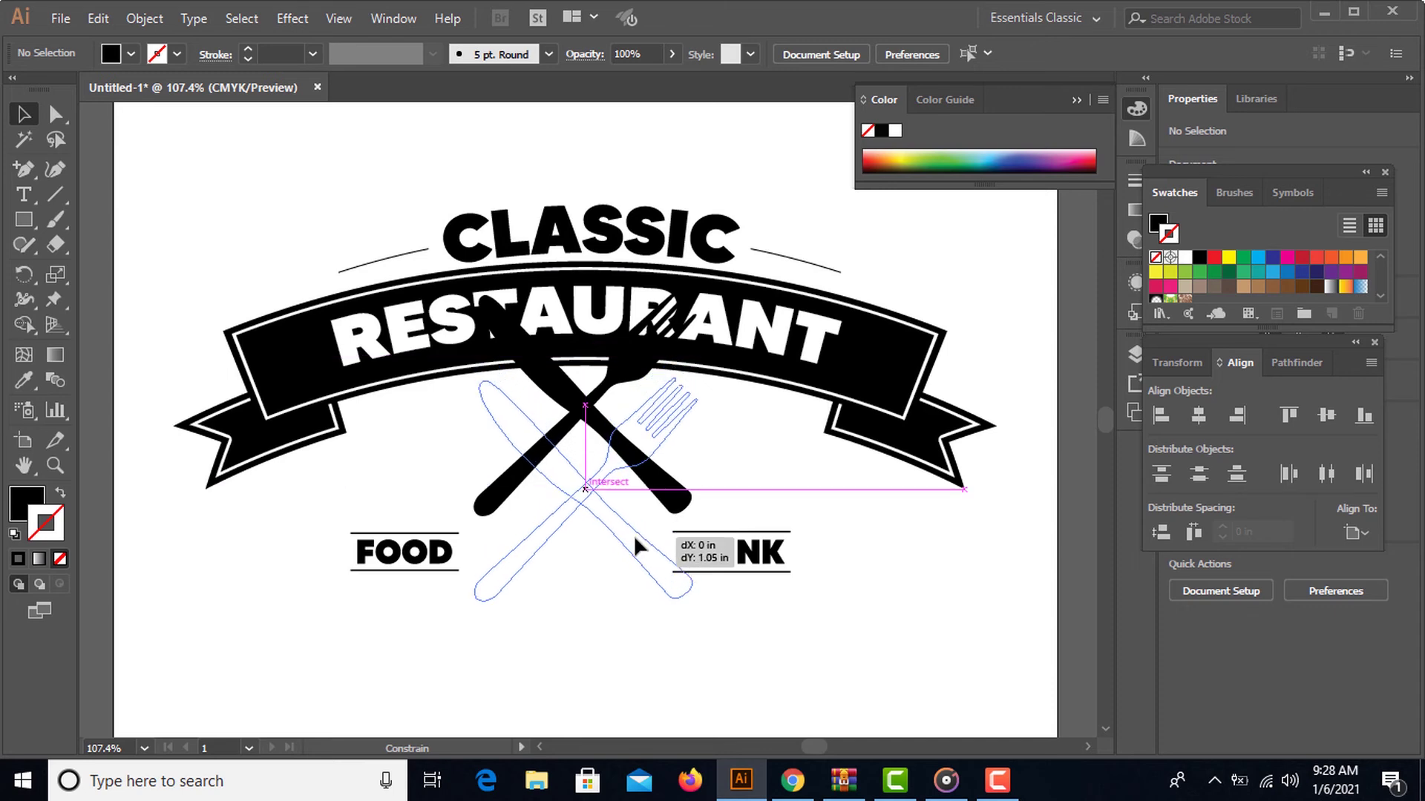
left_click(761, 557)
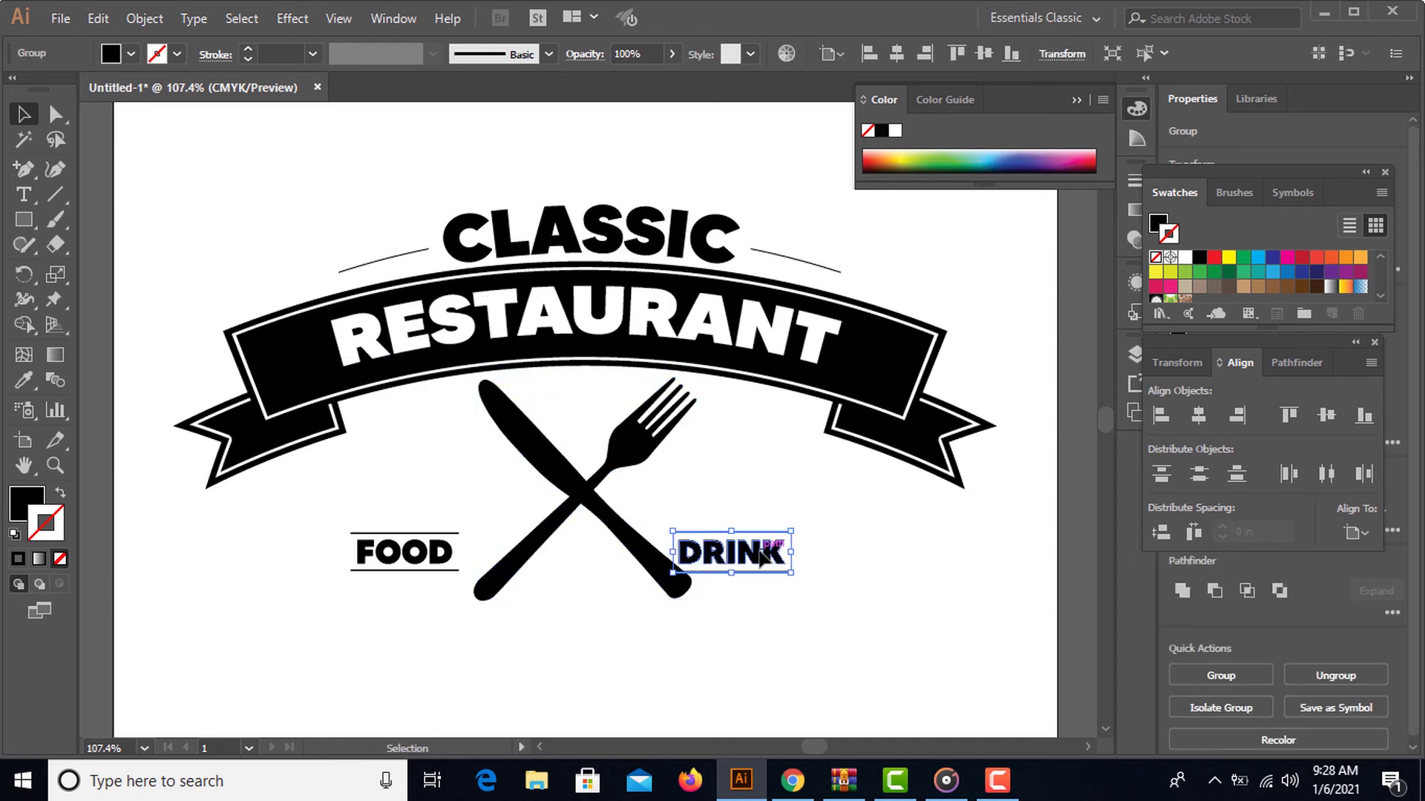
left_click(385, 553, "shift")
right_click(385, 553)
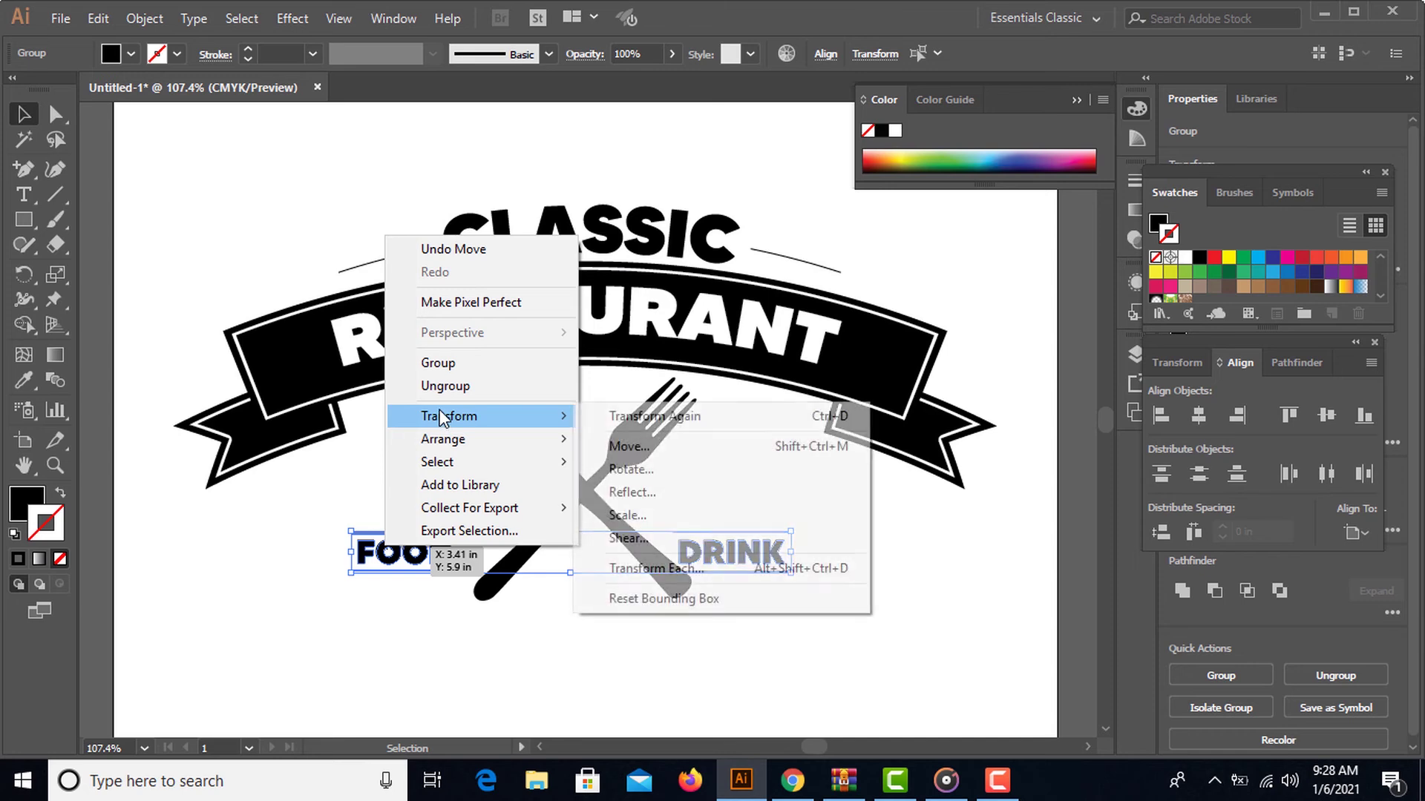
left_click(366, 589)
- Group the lined FOOD and DRINK labels together
left_click(366, 589)
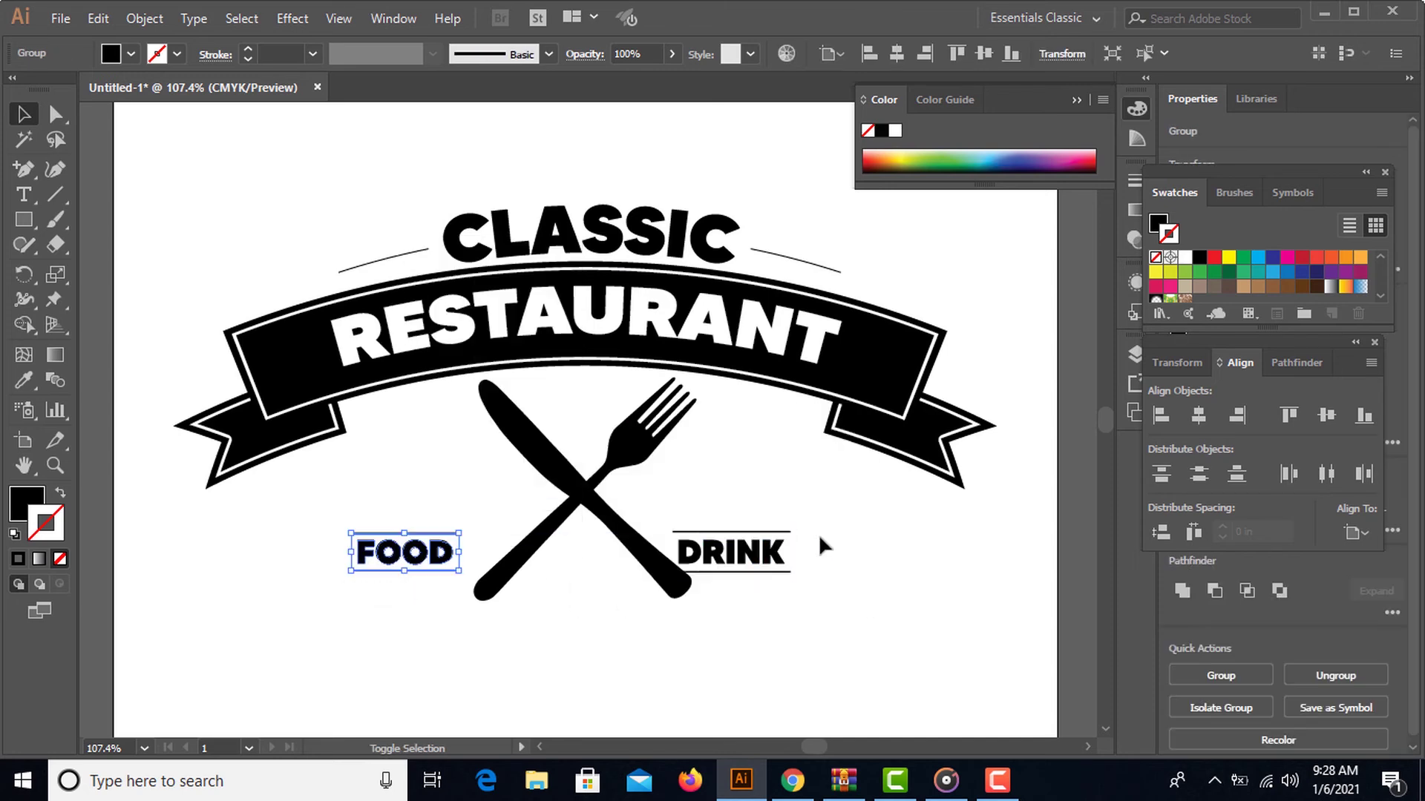
left_click(751, 572, "shift")
right_click(746, 566)
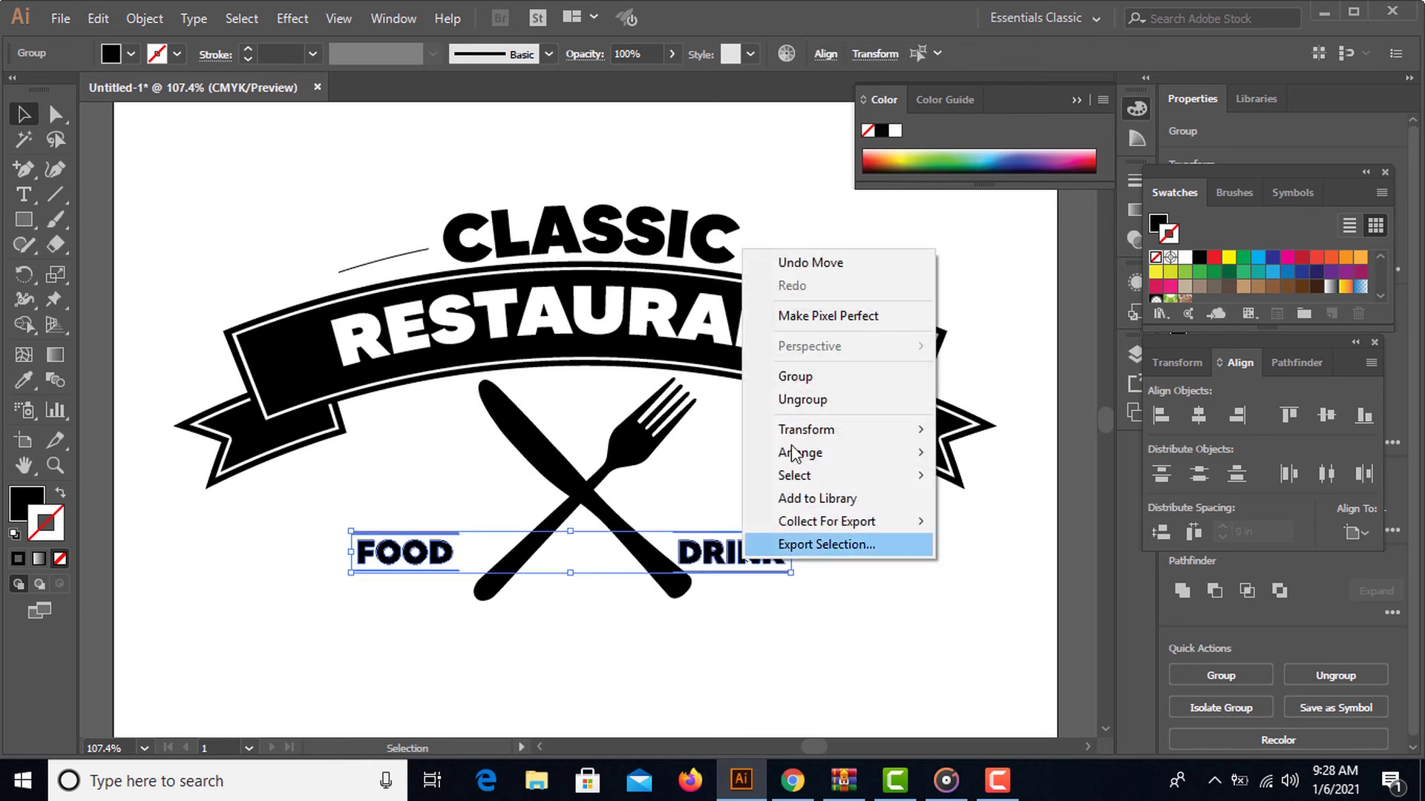
left_click(812, 372)
- Center the FOOD and DRINK group on the artboard and lower it slightly, placing the labels beside the cutlery just under the ribbon
left_click_drag(733, 552, 752, 433)
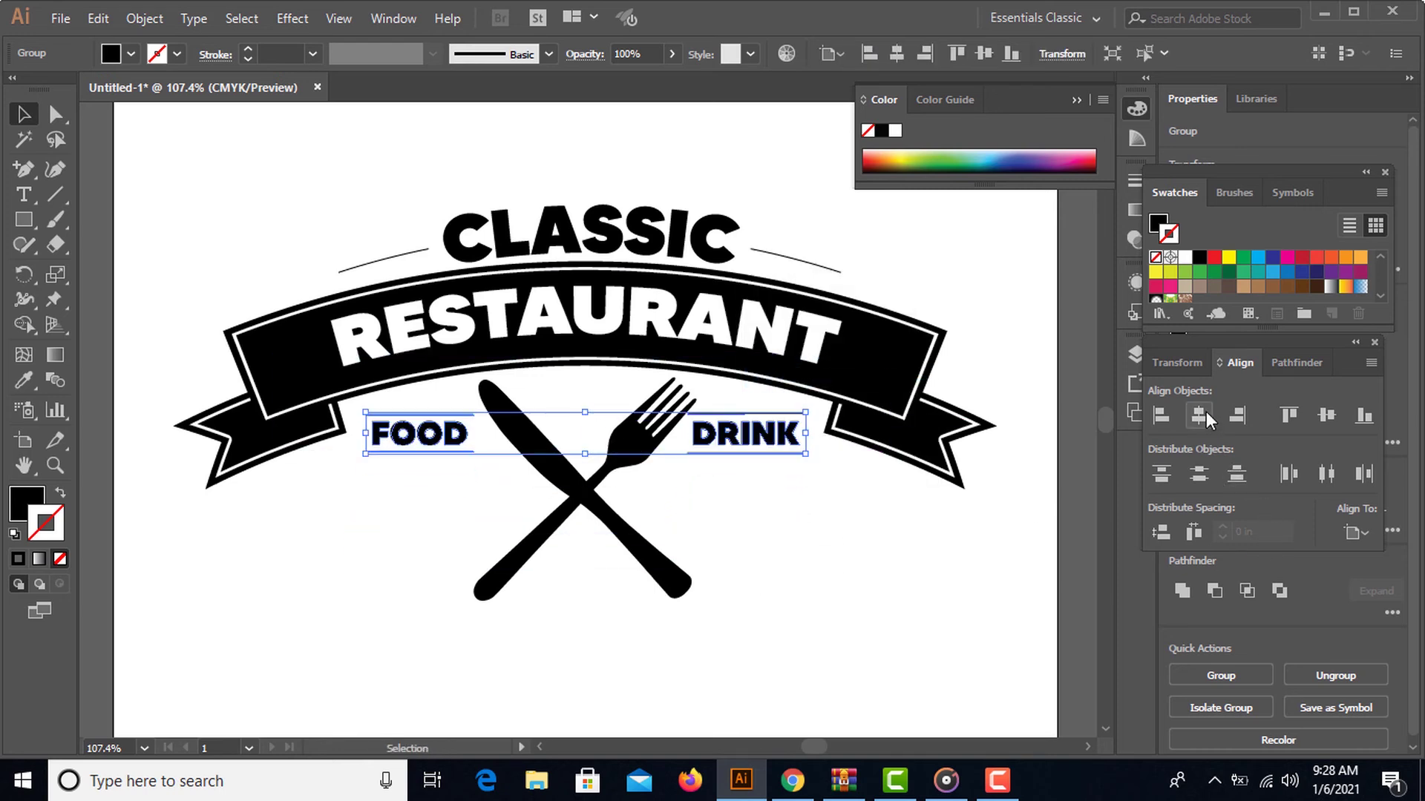
left_click(1364, 530)
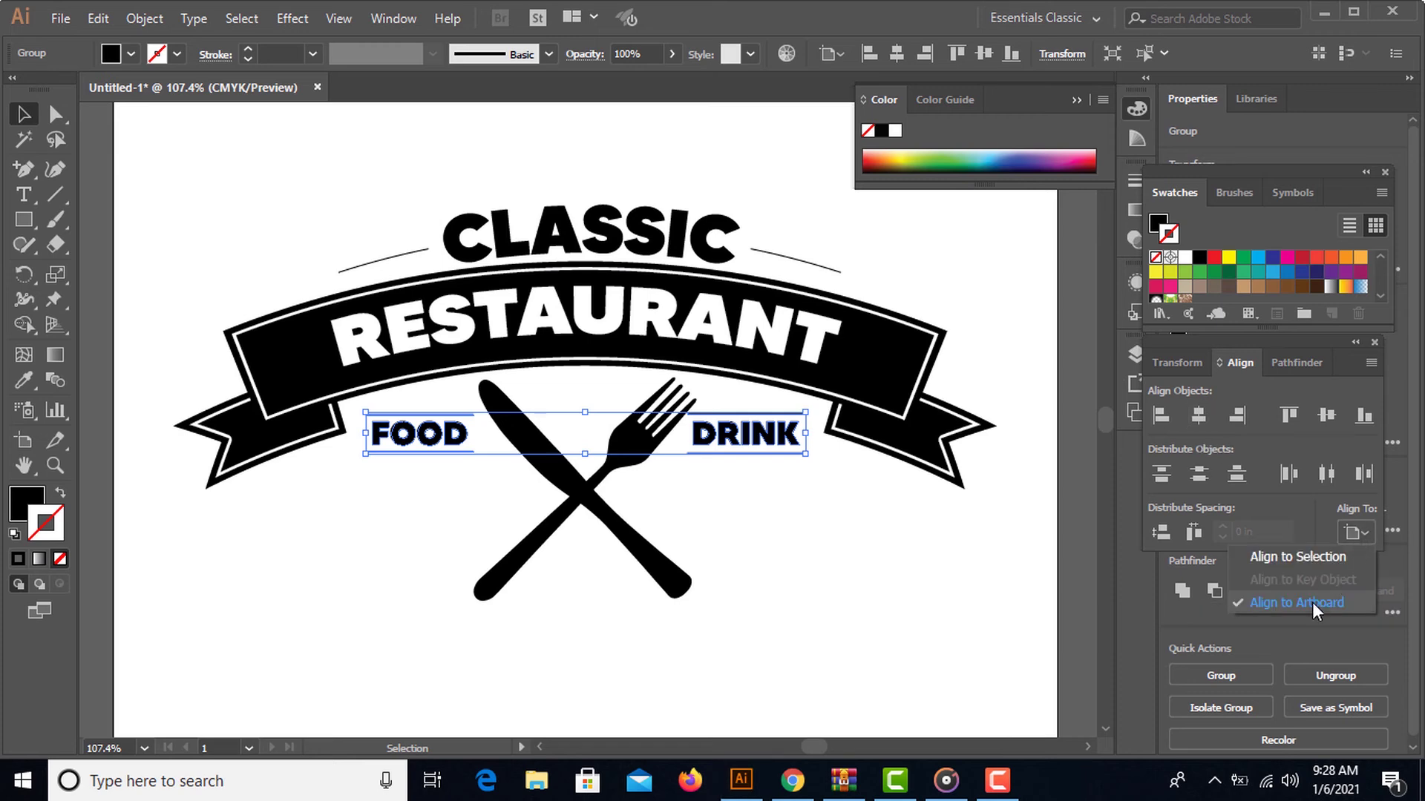
left_click(1312, 601)
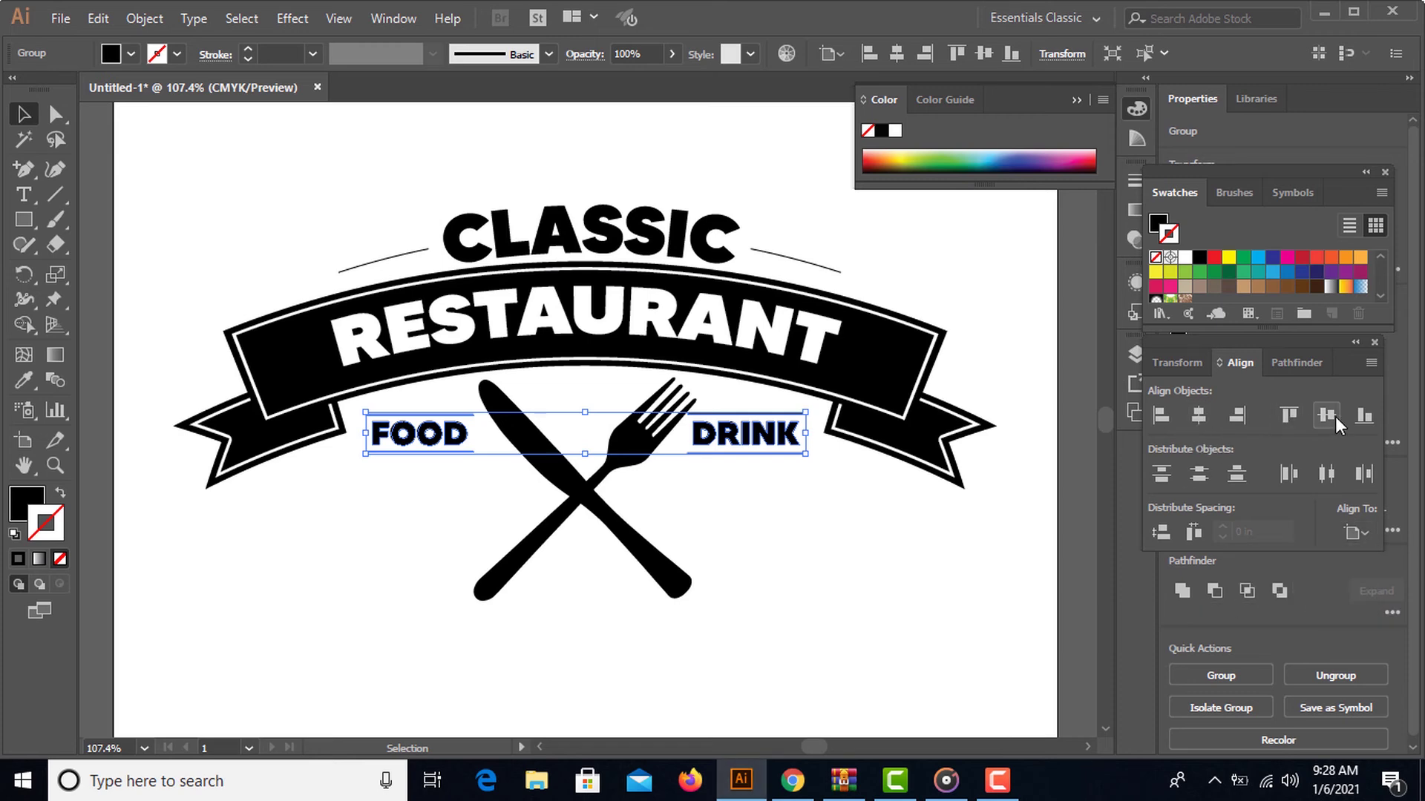
left_click(1333, 417)
left_click(1198, 420)
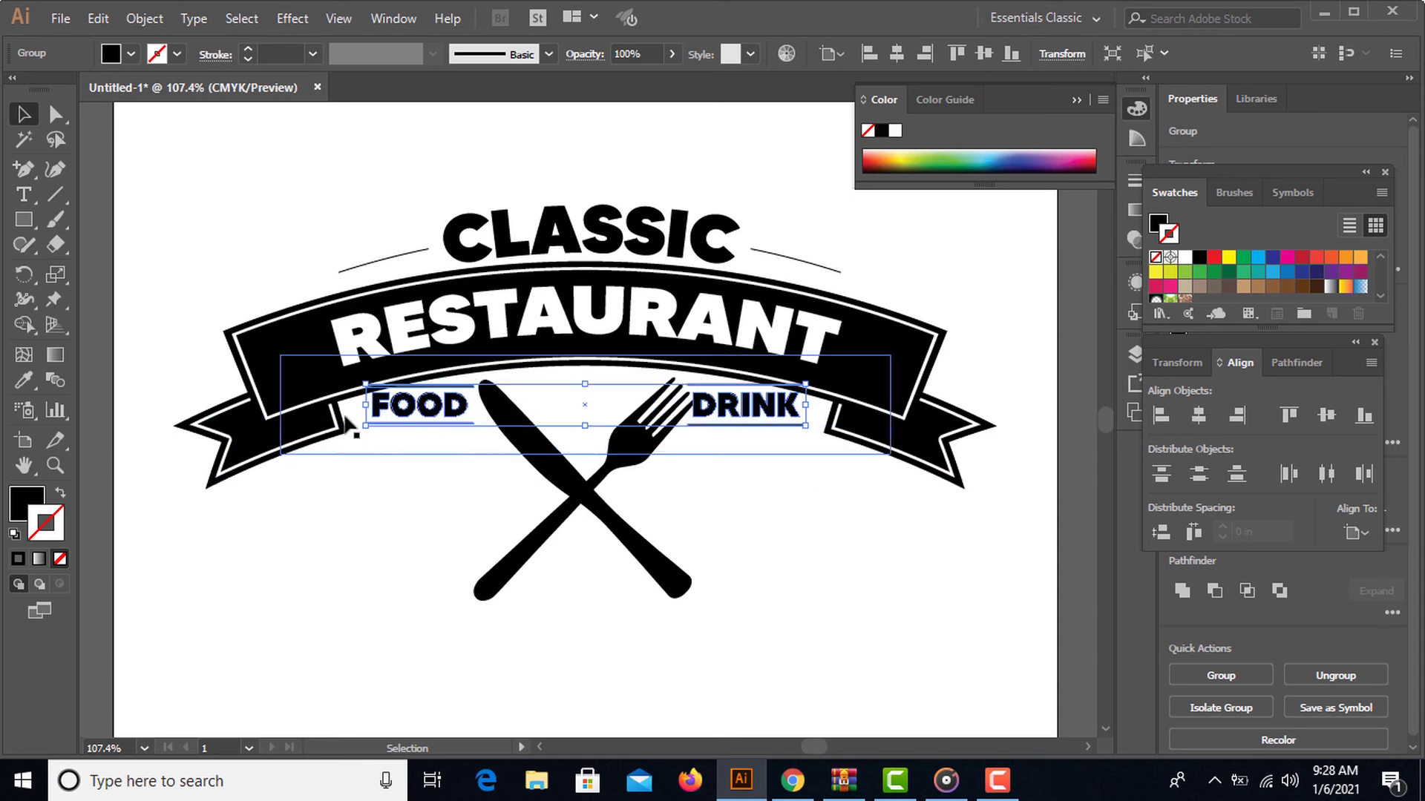
mouse_move(397, 416)
left_mouse_down()
mouse_move(391, 457)
mouse_move(388, 441)
left_mouse_up()
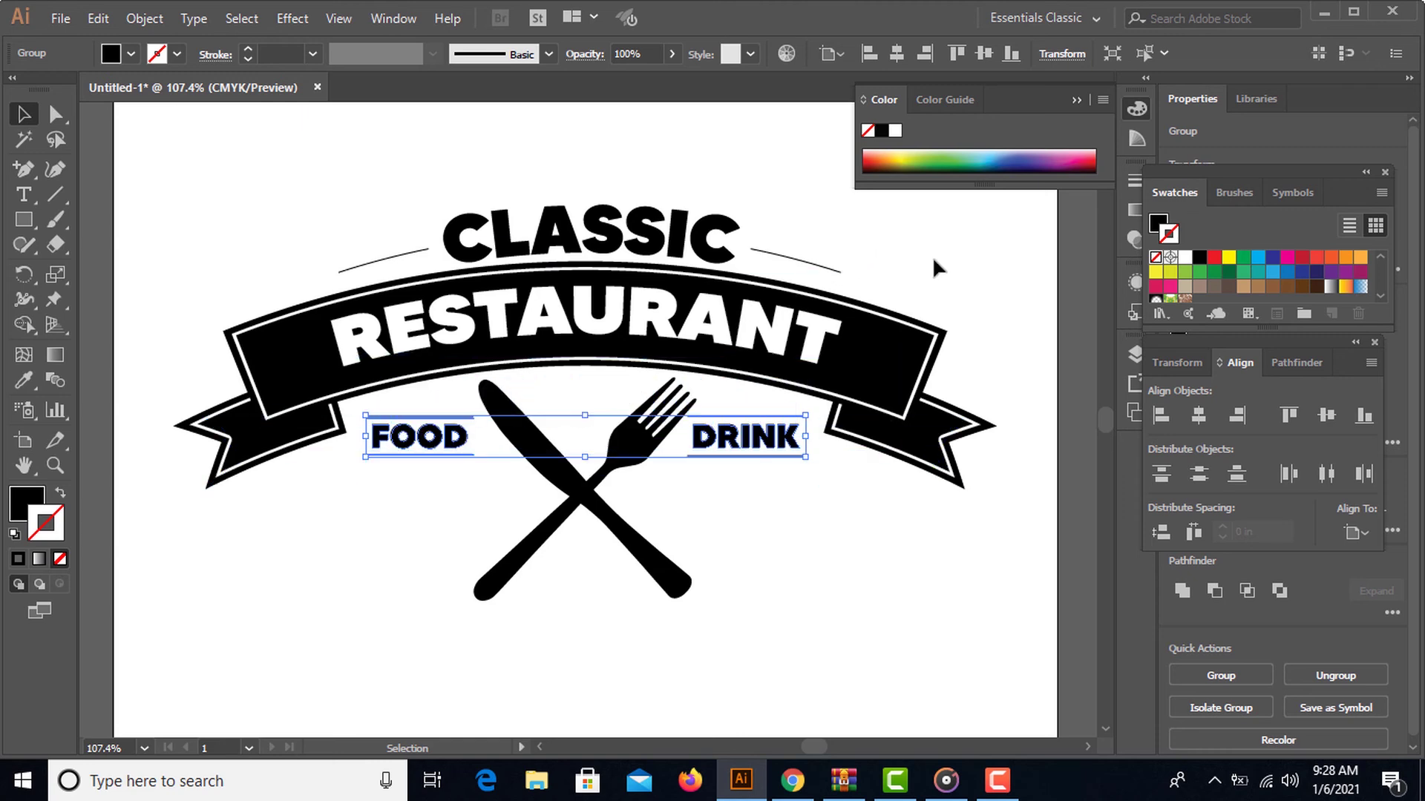
left_click(915, 266)
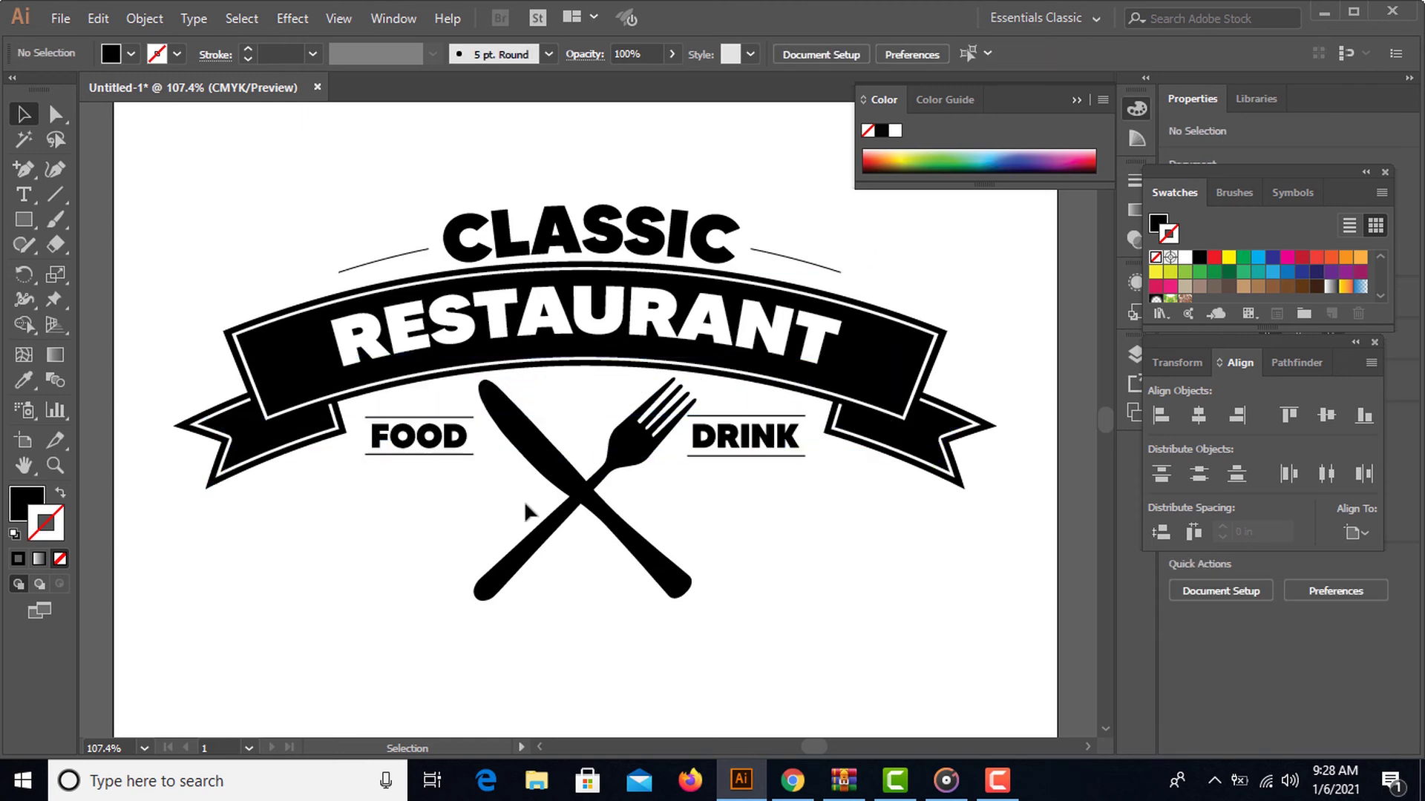
- Align the cutlery to the FOOD and DRINK group by vertical centers, using the labels as the key object
left_click(580, 502)
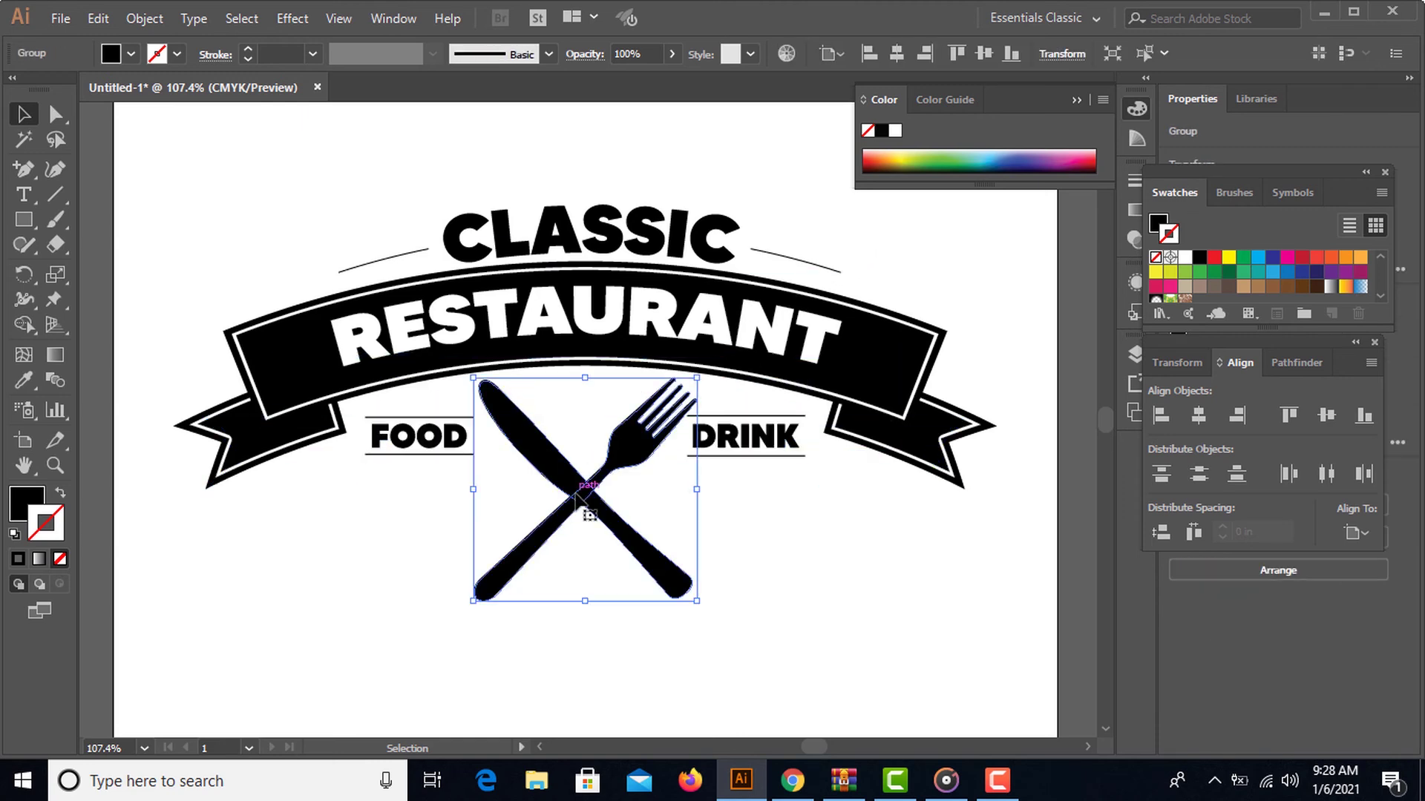
left_click(420, 440, "shift")
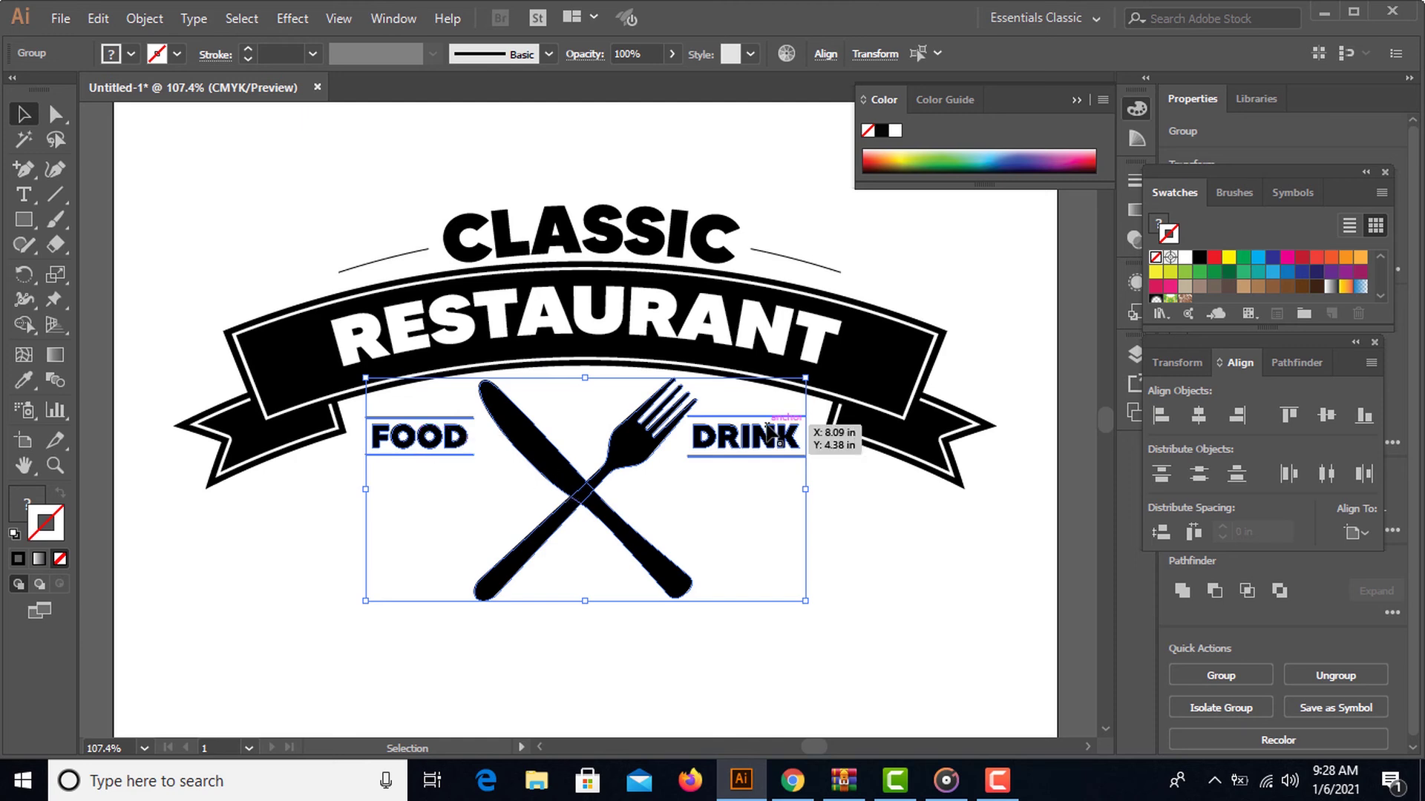
left_click(757, 451)
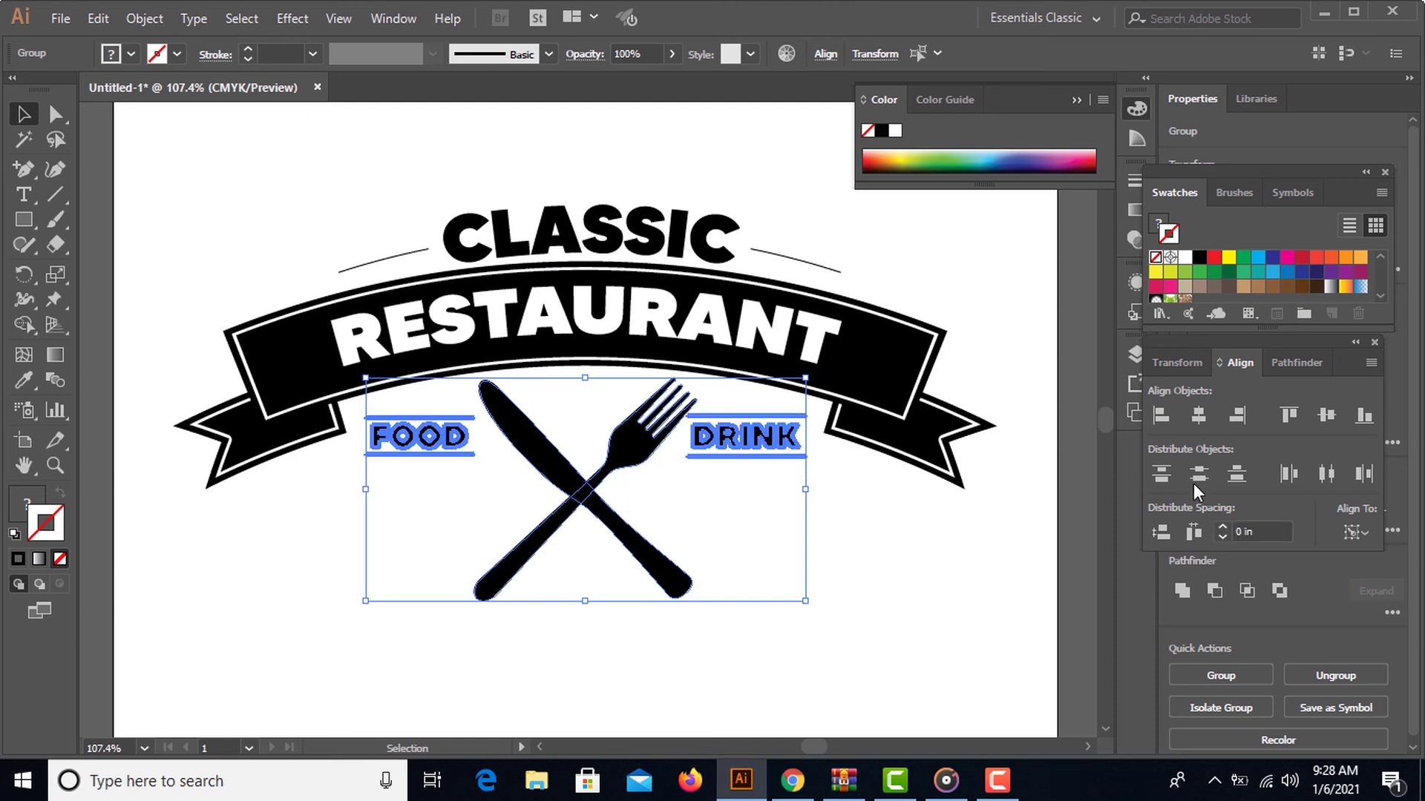
left_click(1332, 420)
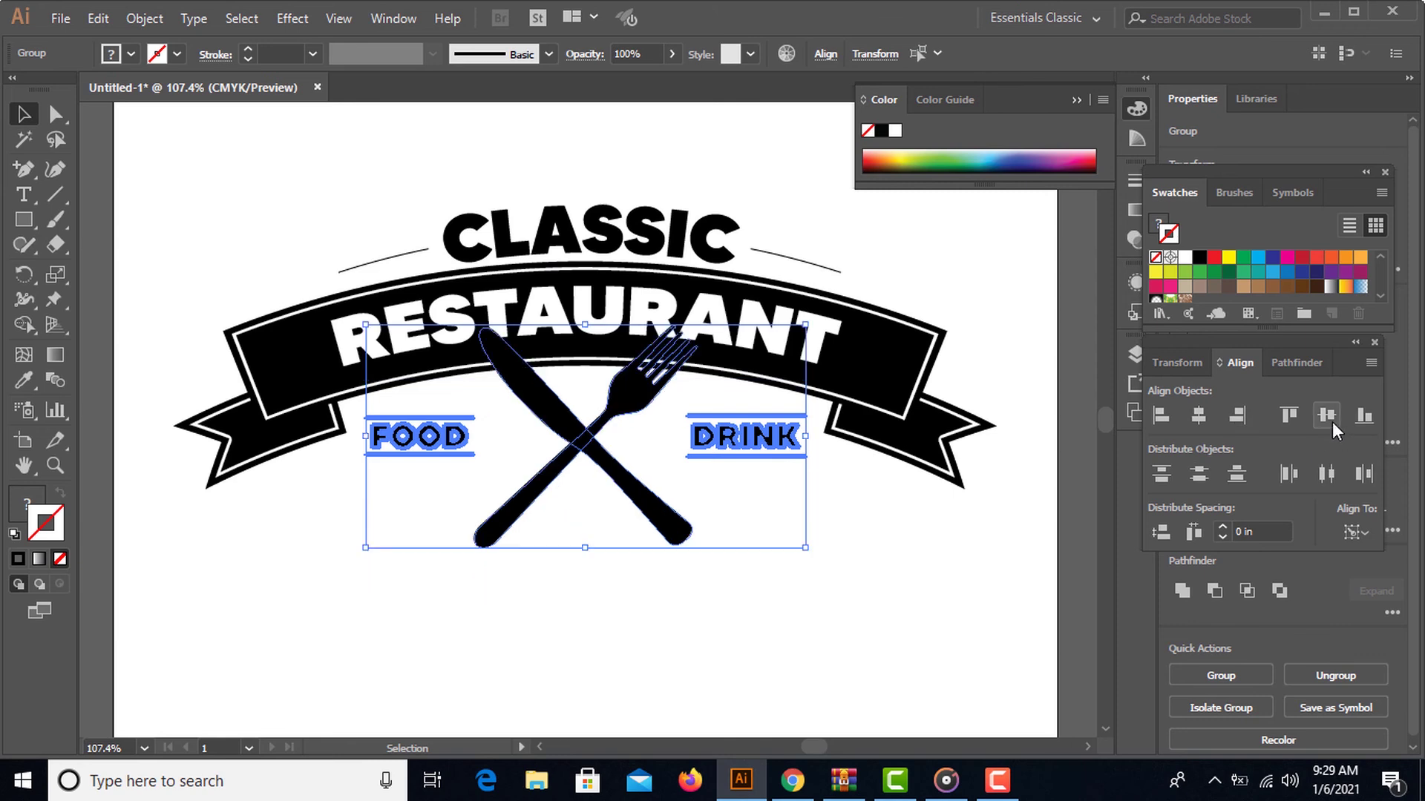
left_click(769, 572)
- Scale the crossed cutlery down around its center to roughly three quarters of its size and move it straight down just below the ribbon
left_click(644, 495)
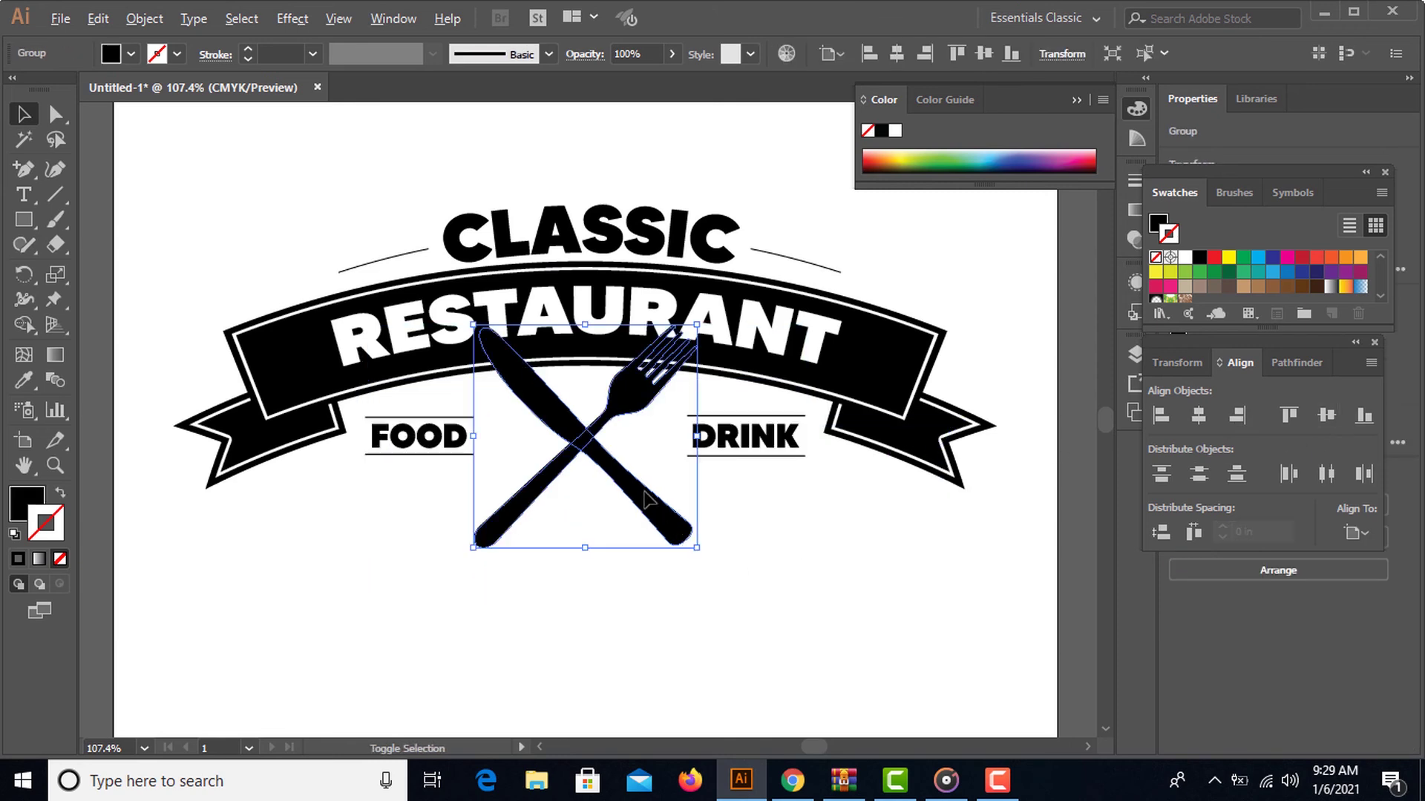
left_click_drag(697, 546, 667, 517)
left_click_drag(596, 465, 595, 476)
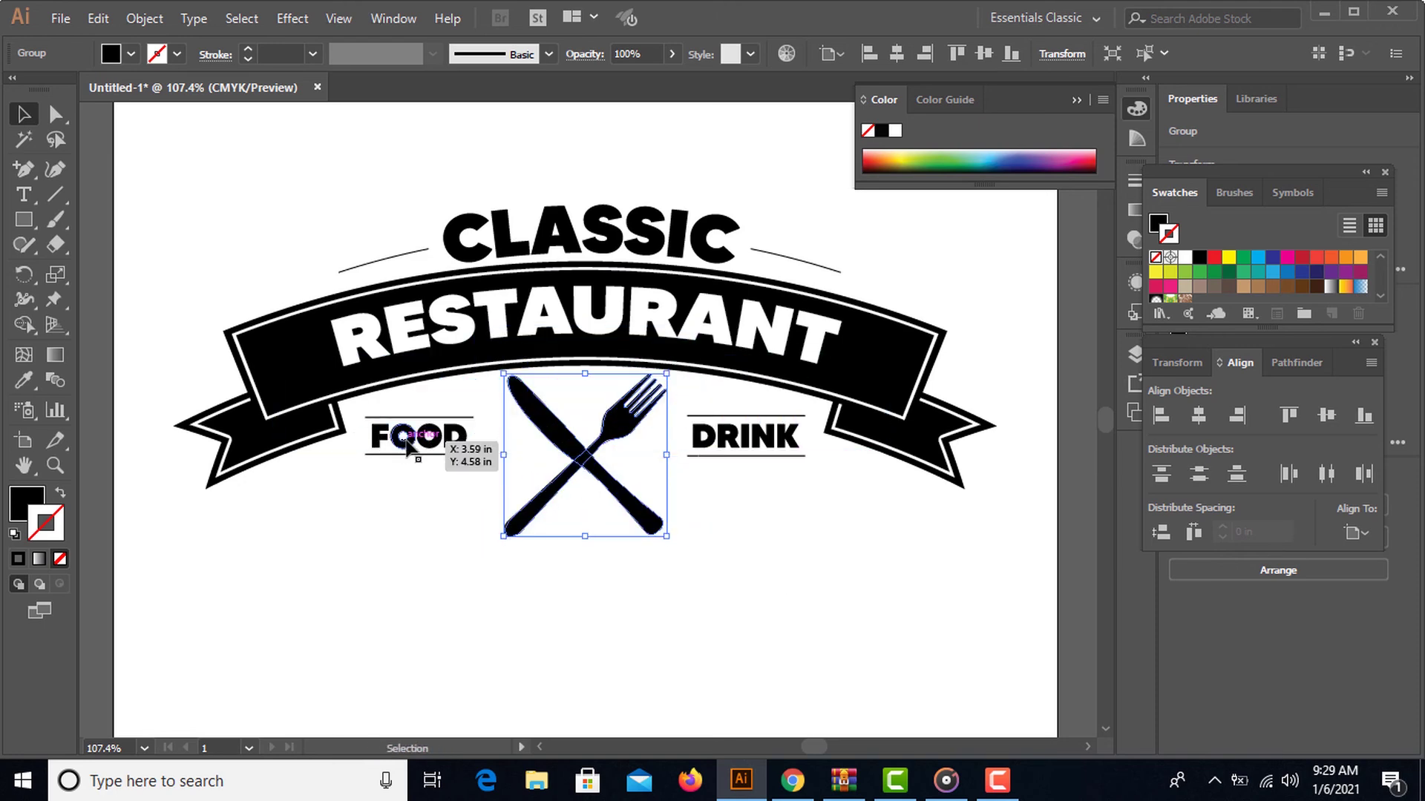
- Align the FOOD and DRINK group to the crossed cutlery by vertical centers, using the cutlery as the key object
left_click(410, 442)
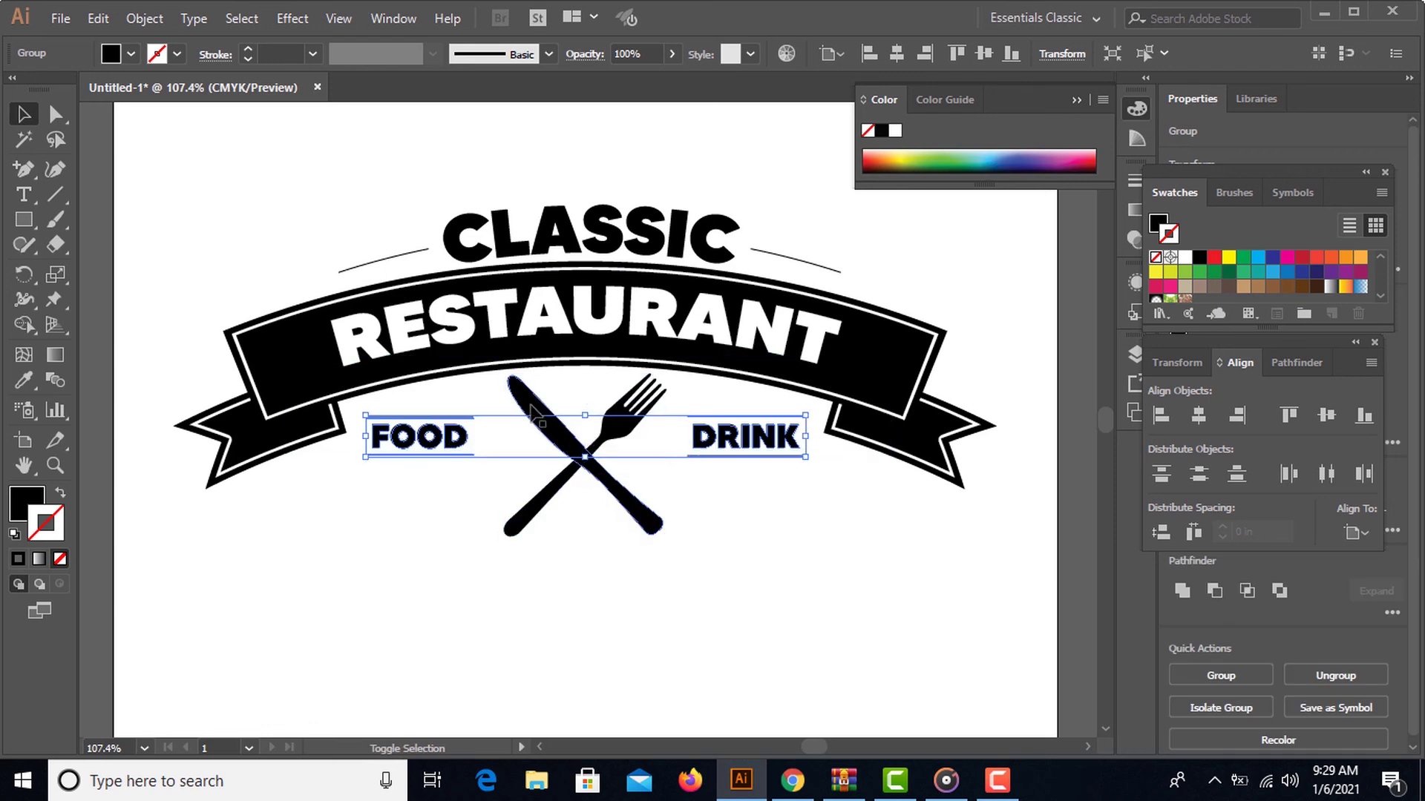
left_click(567, 468, "shift")
left_click(602, 452)
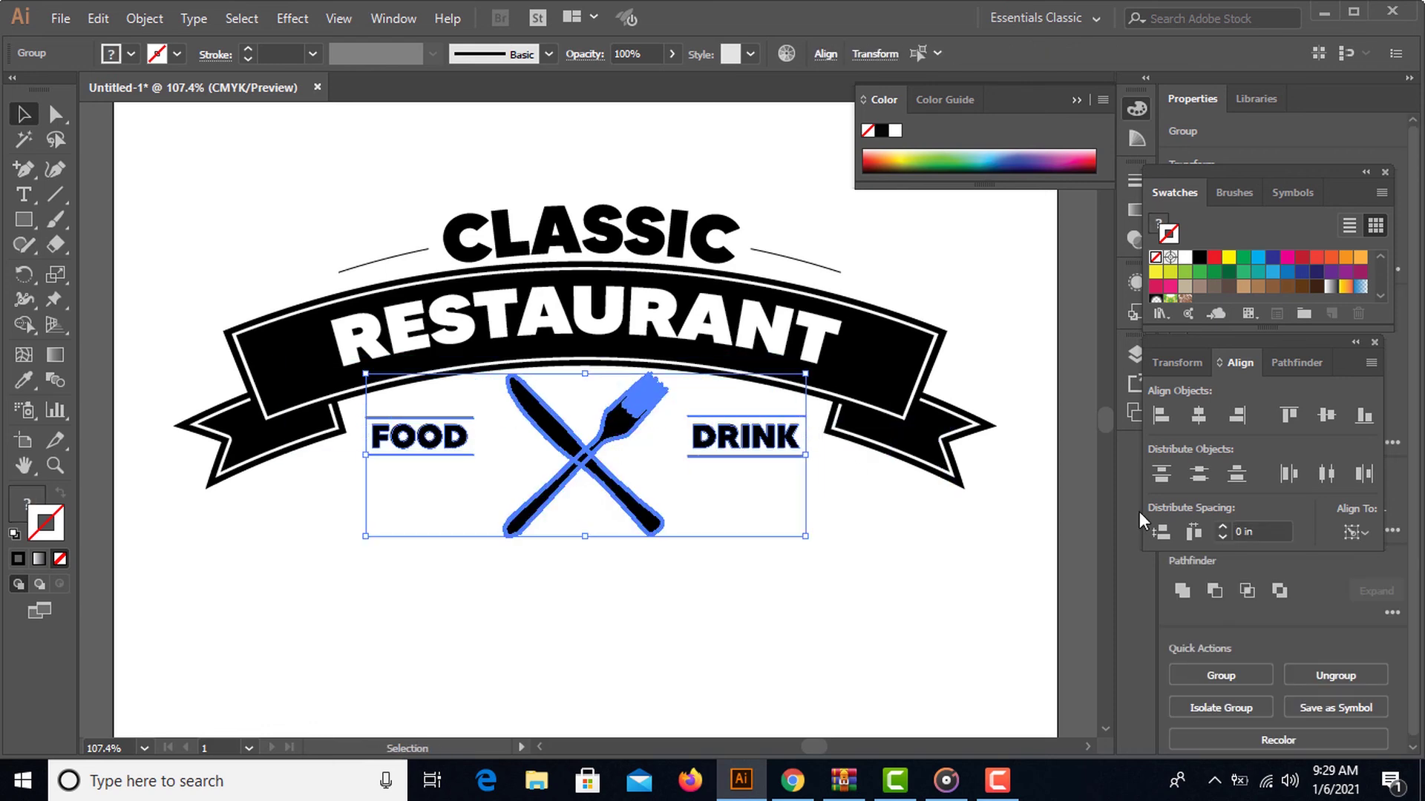
left_click(1326, 415)
left_click(879, 553)
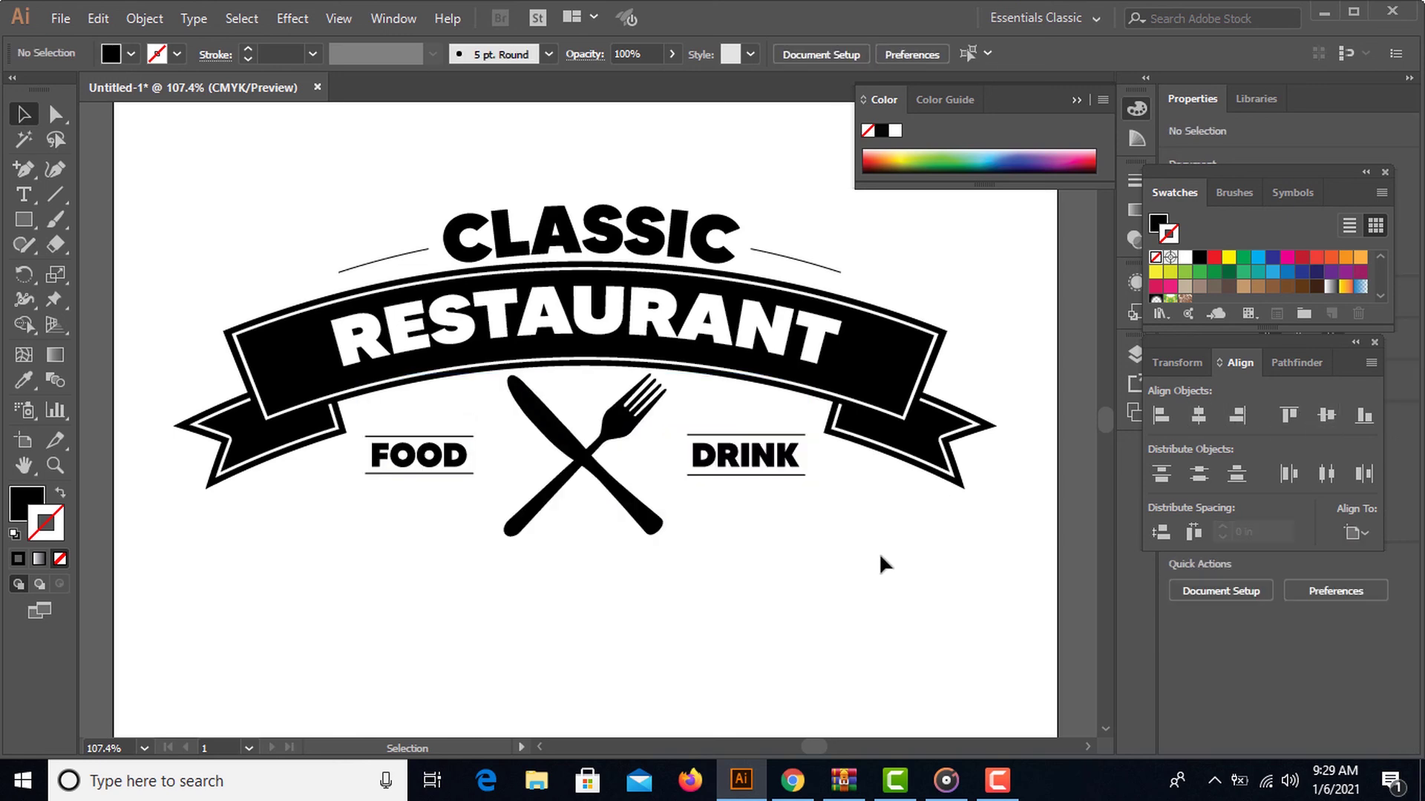
- Add the text SINCE 1900 below the crossed cutlery
left_click(26, 194)
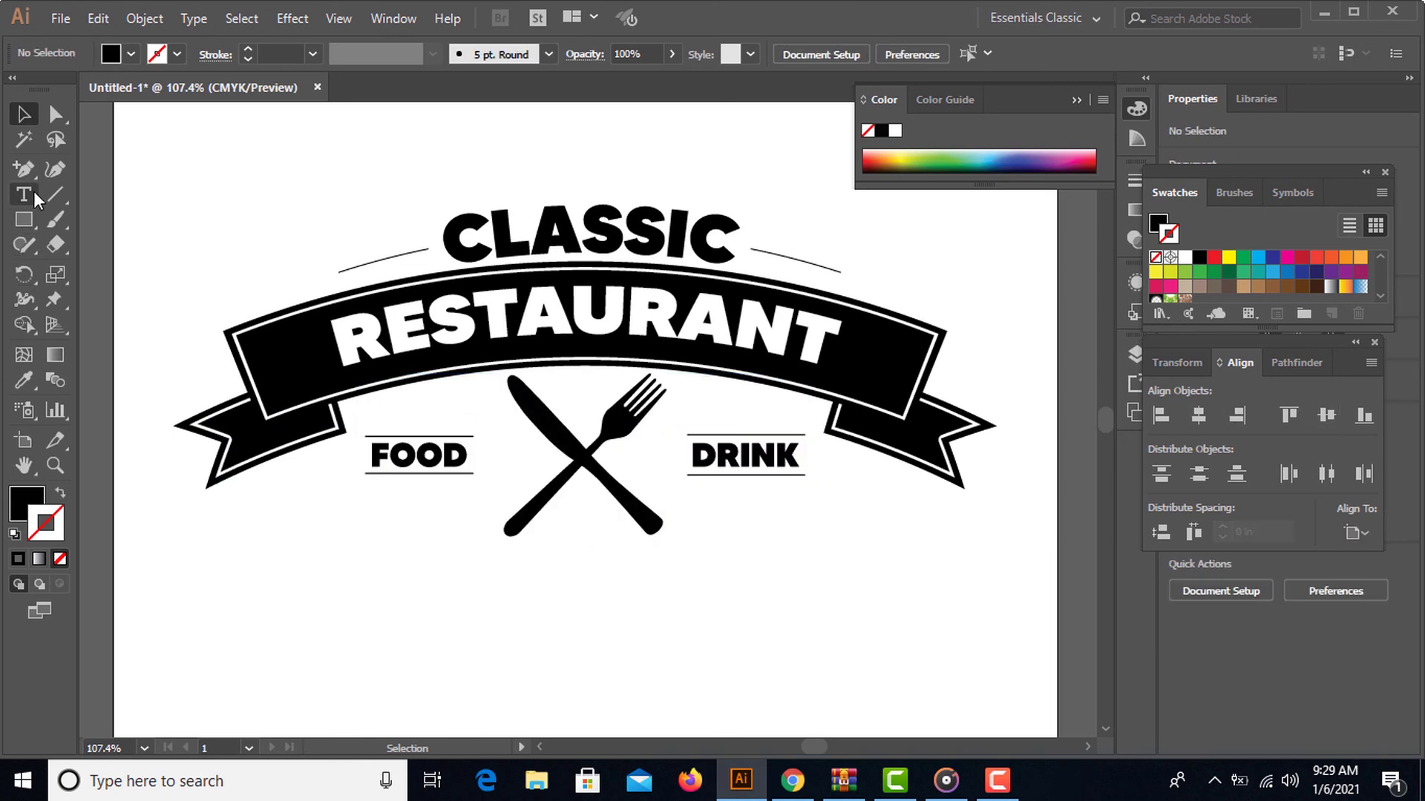
left_click(436, 636)
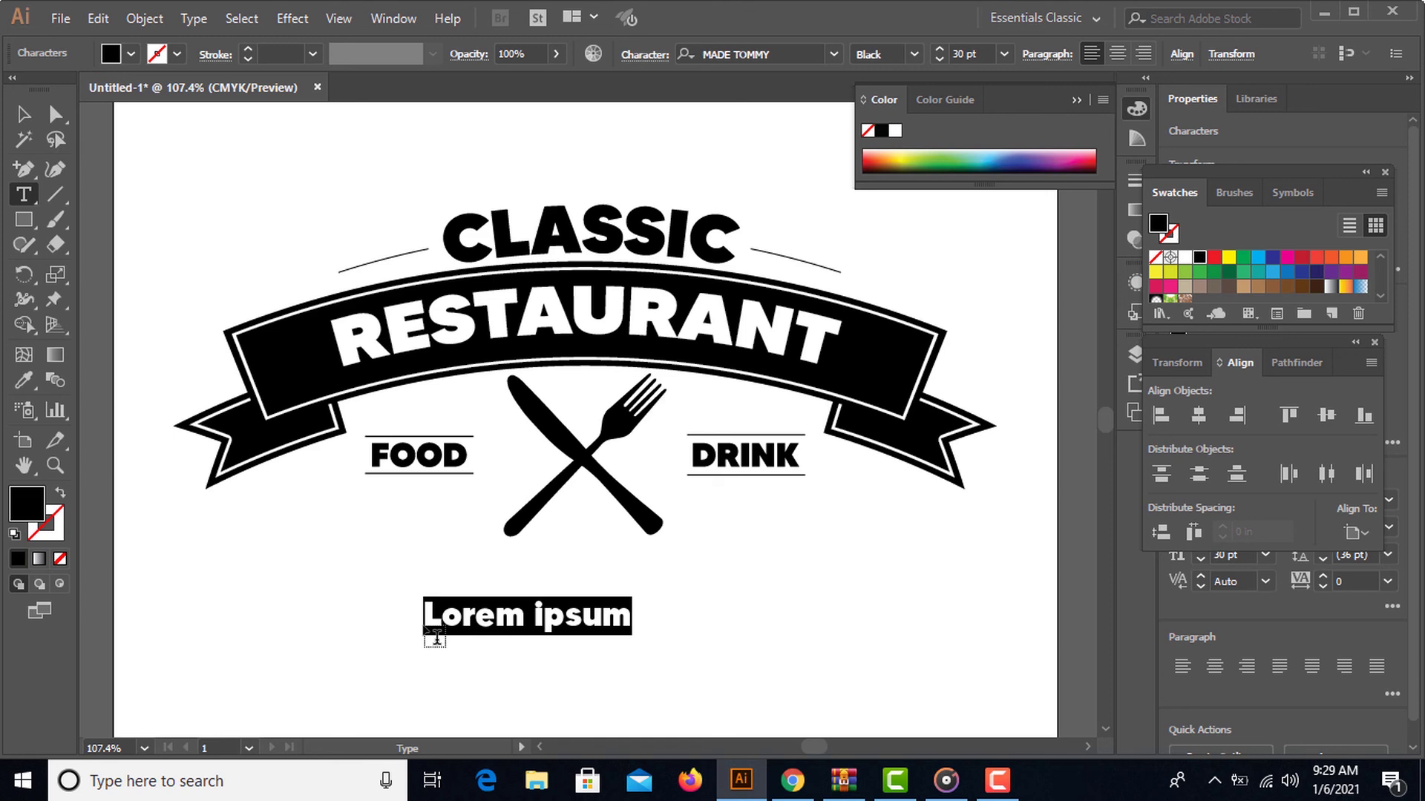
type("SINCE ")
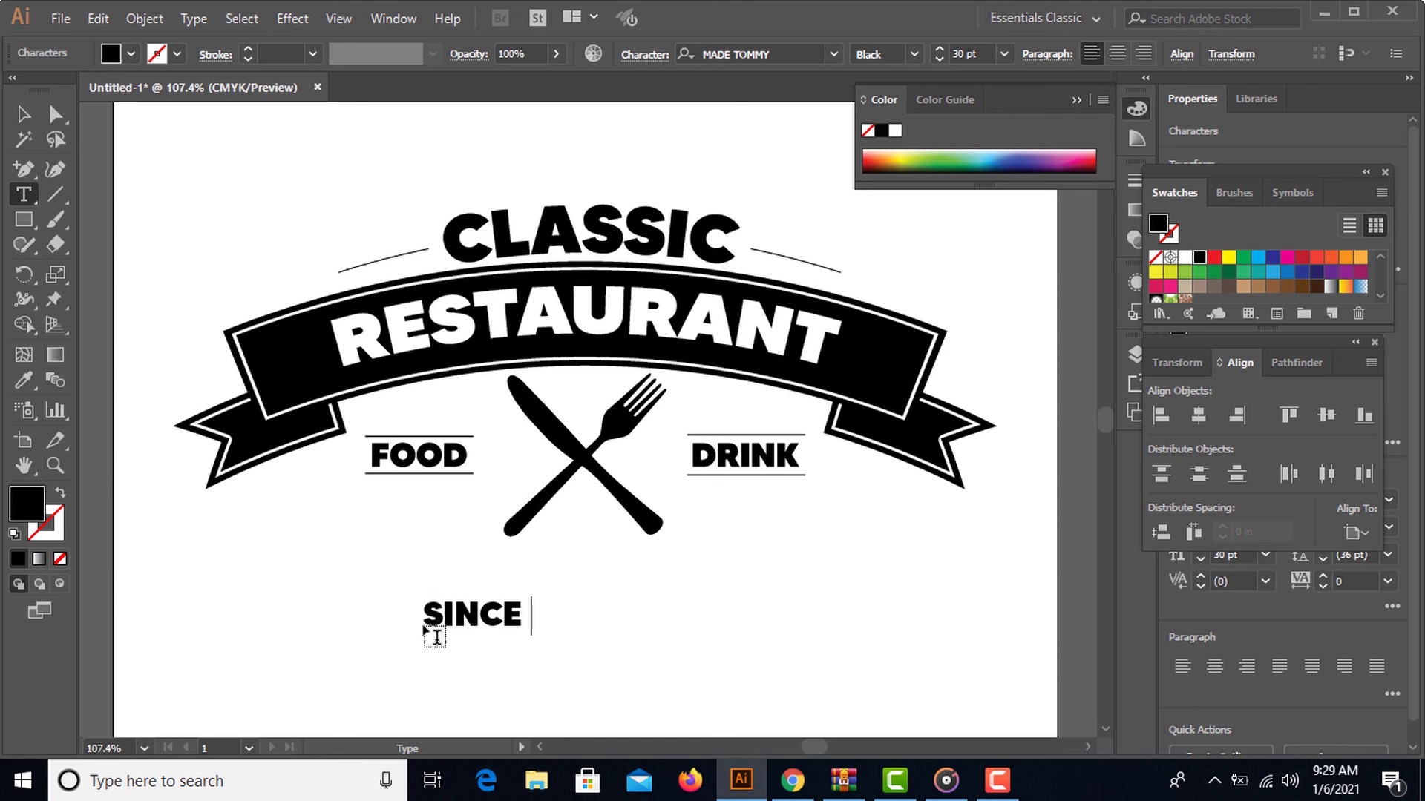
type("1900")
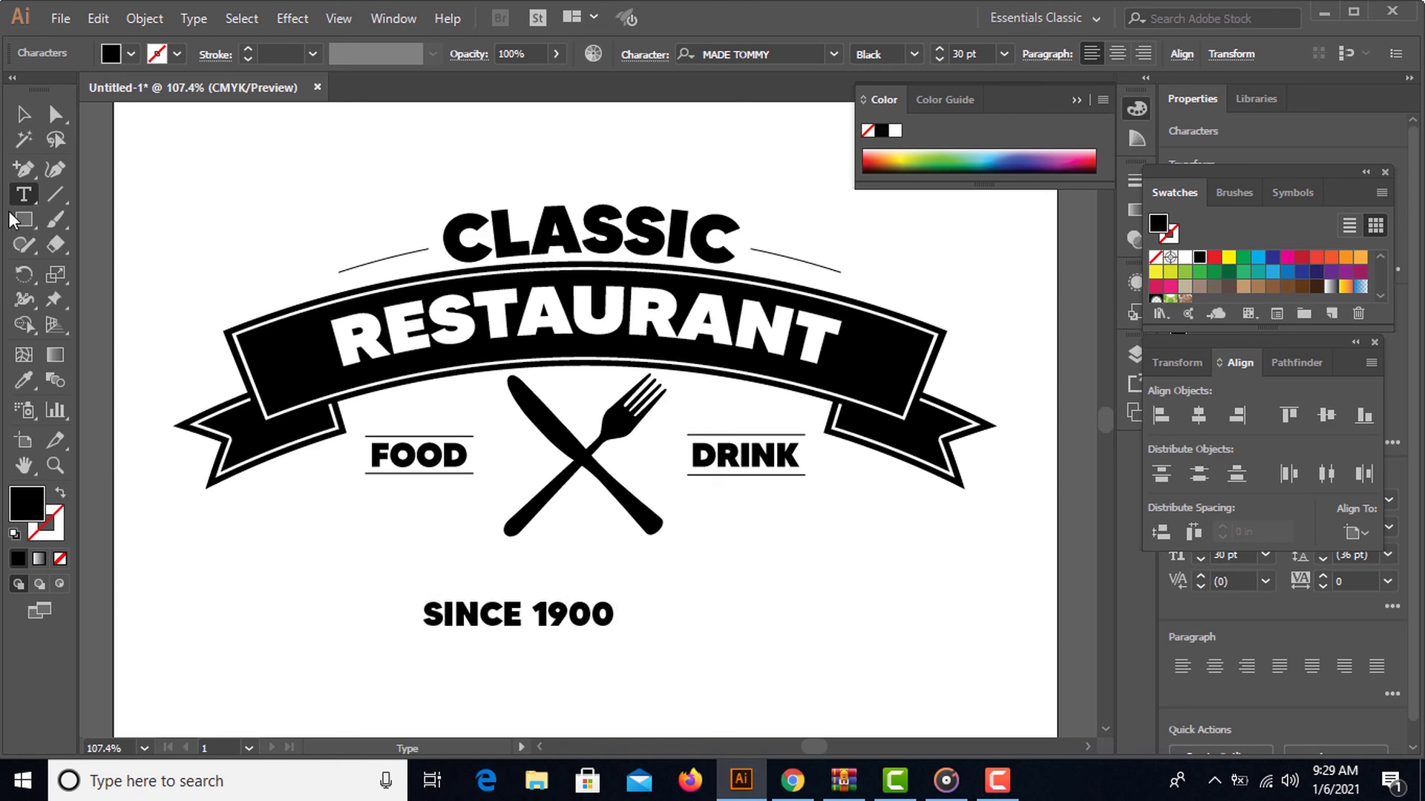
- Set the font size of the SINCE 1900 text to 60 pt
left_click(23, 114)
left_click(552, 629)
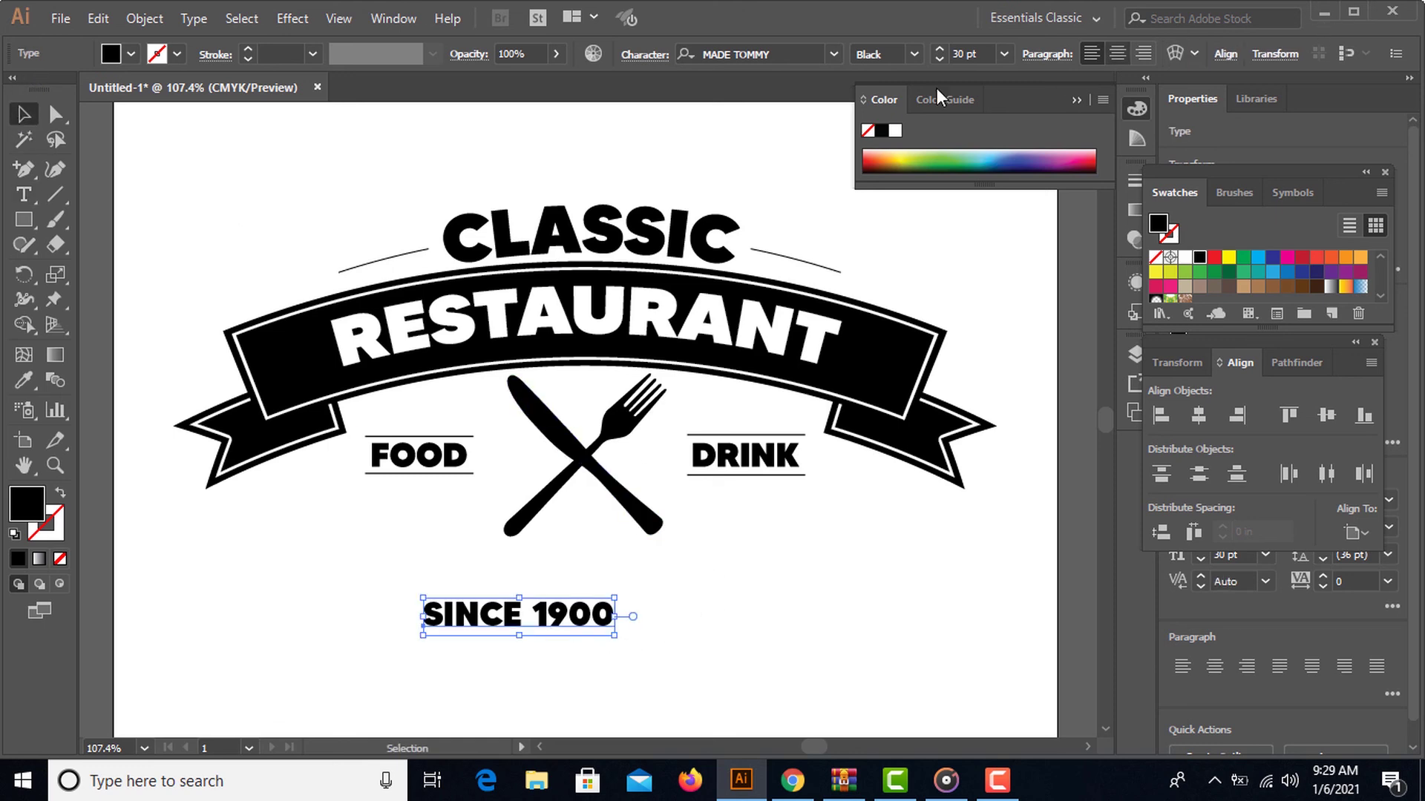
left_click(982, 52)
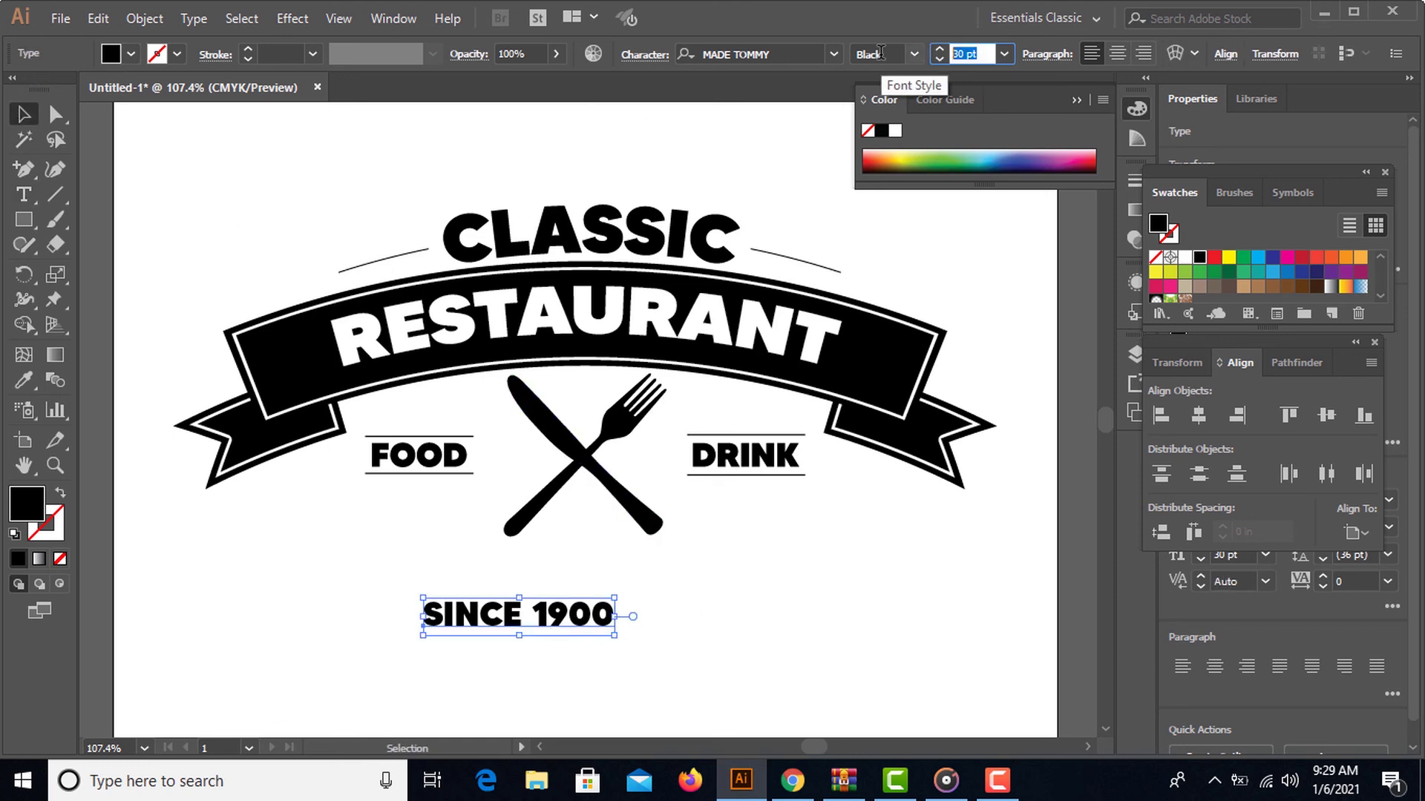
type("60")
key("Return")
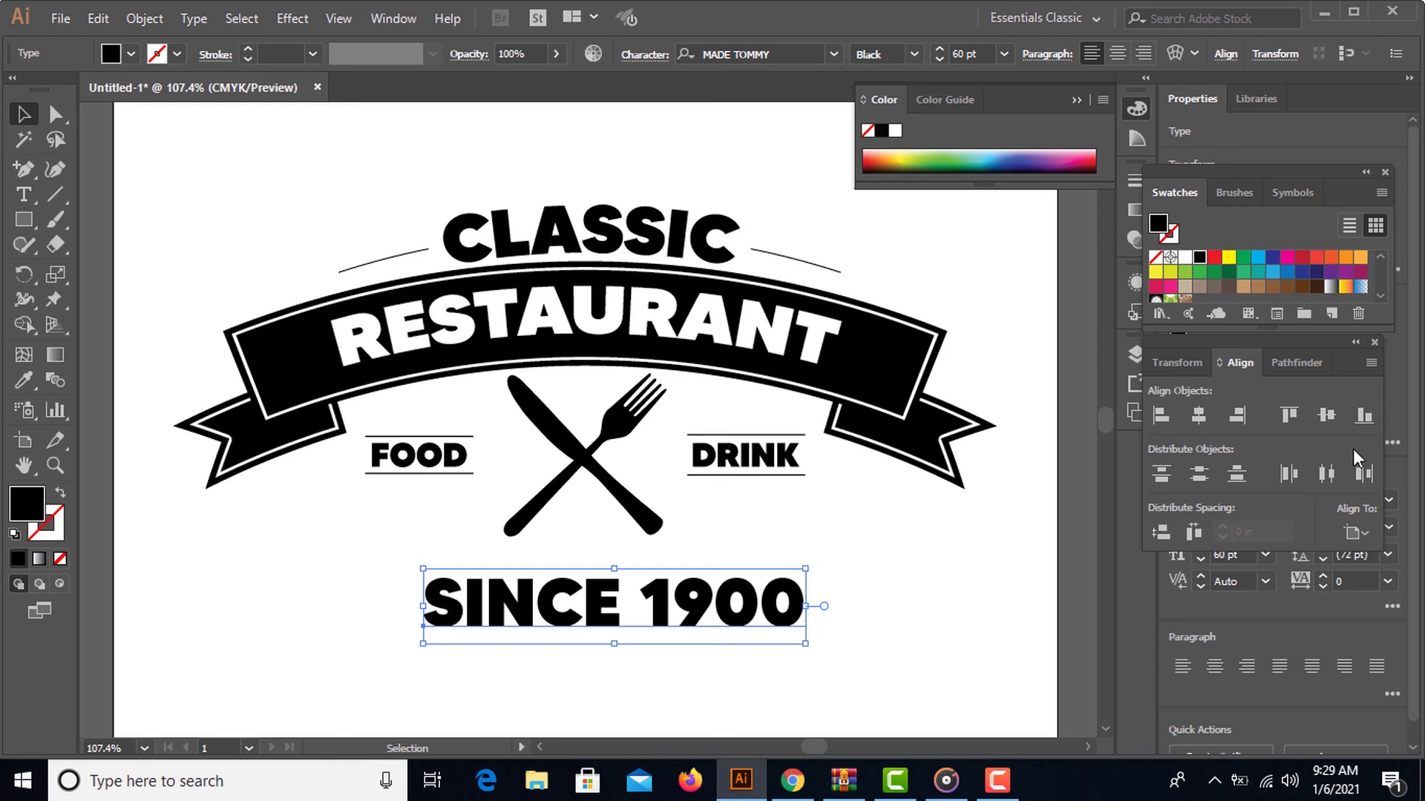
- Center the SINCE 1900 text horizontally on the artboard and move it straight up just below the crossed cutlery
left_click(1200, 417)
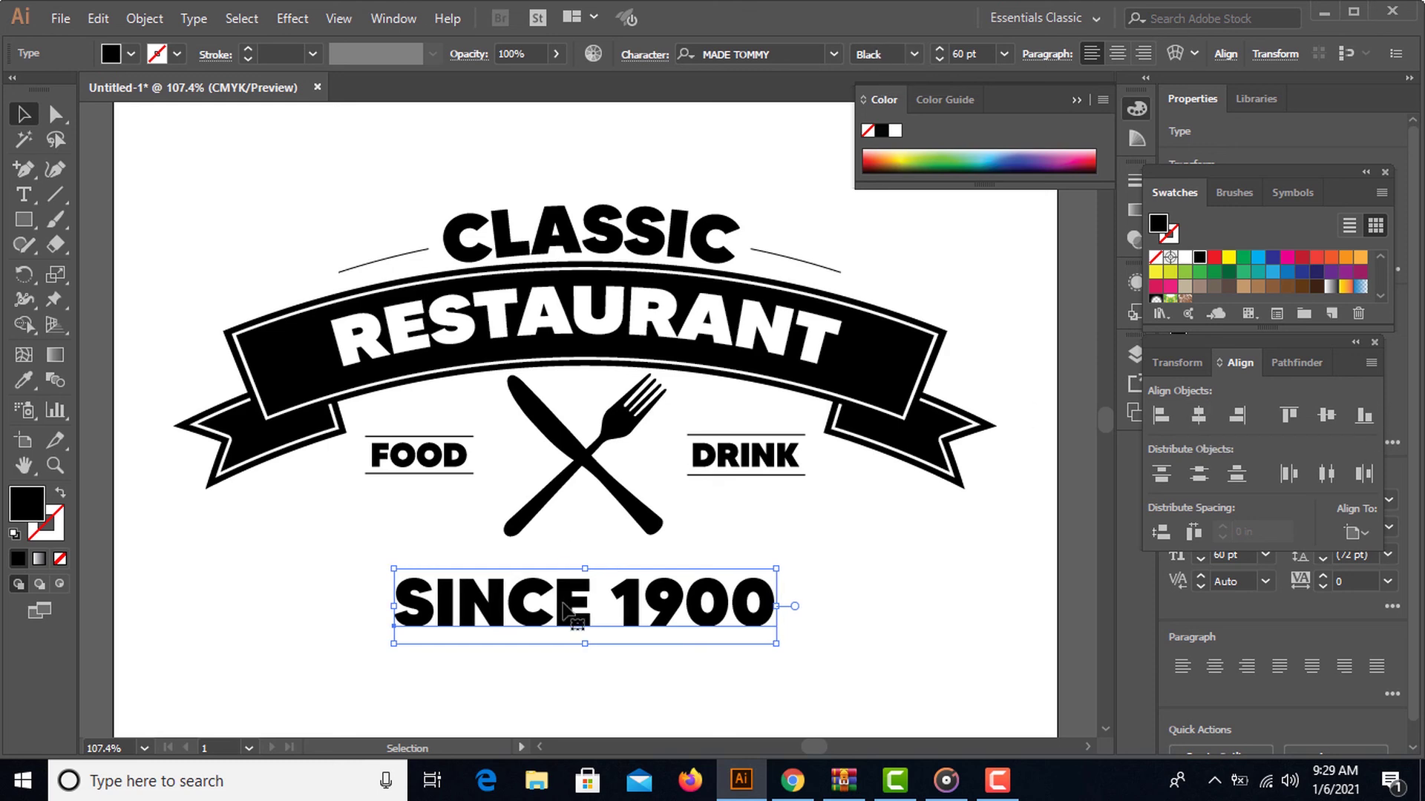
left_click_drag(571, 607, 563, 581)
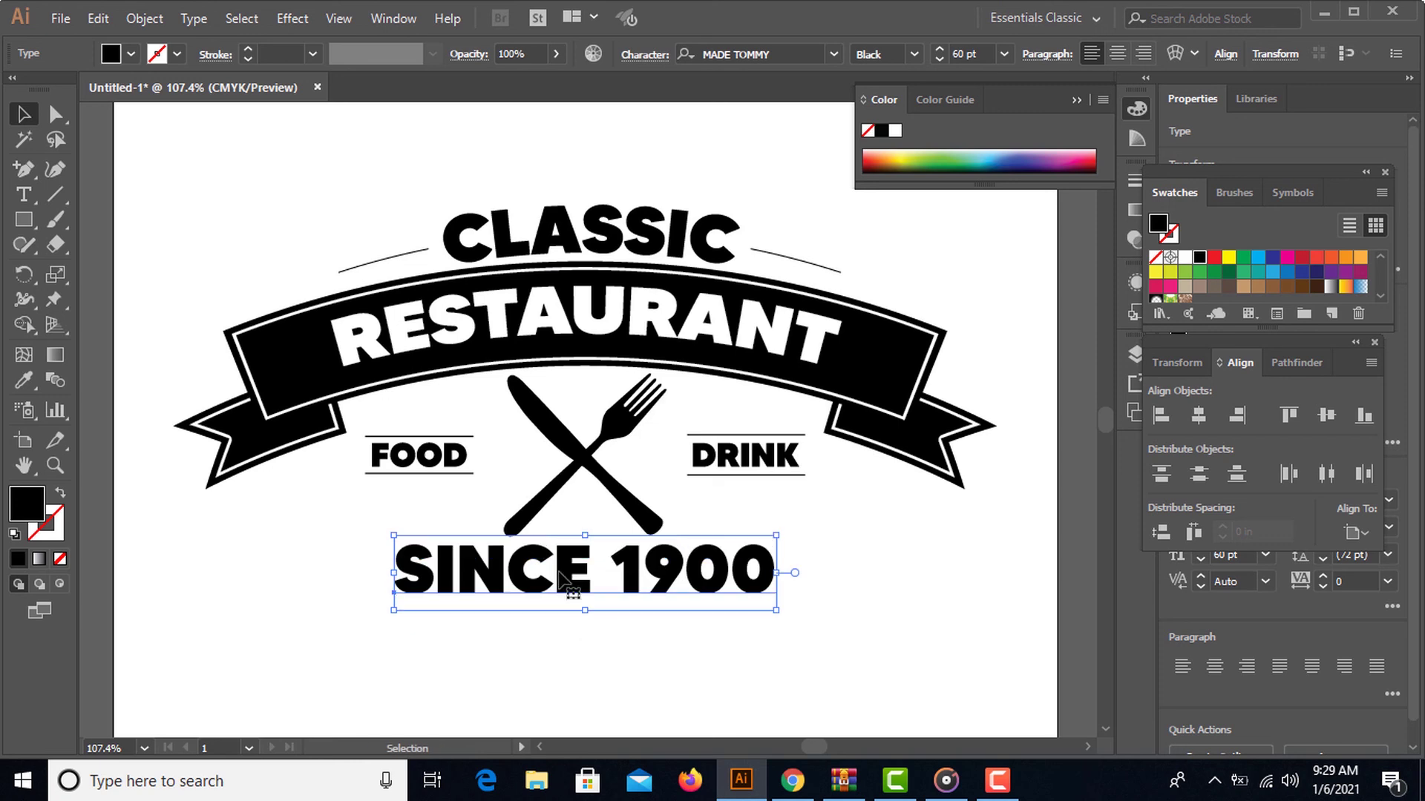
left_click(873, 575)
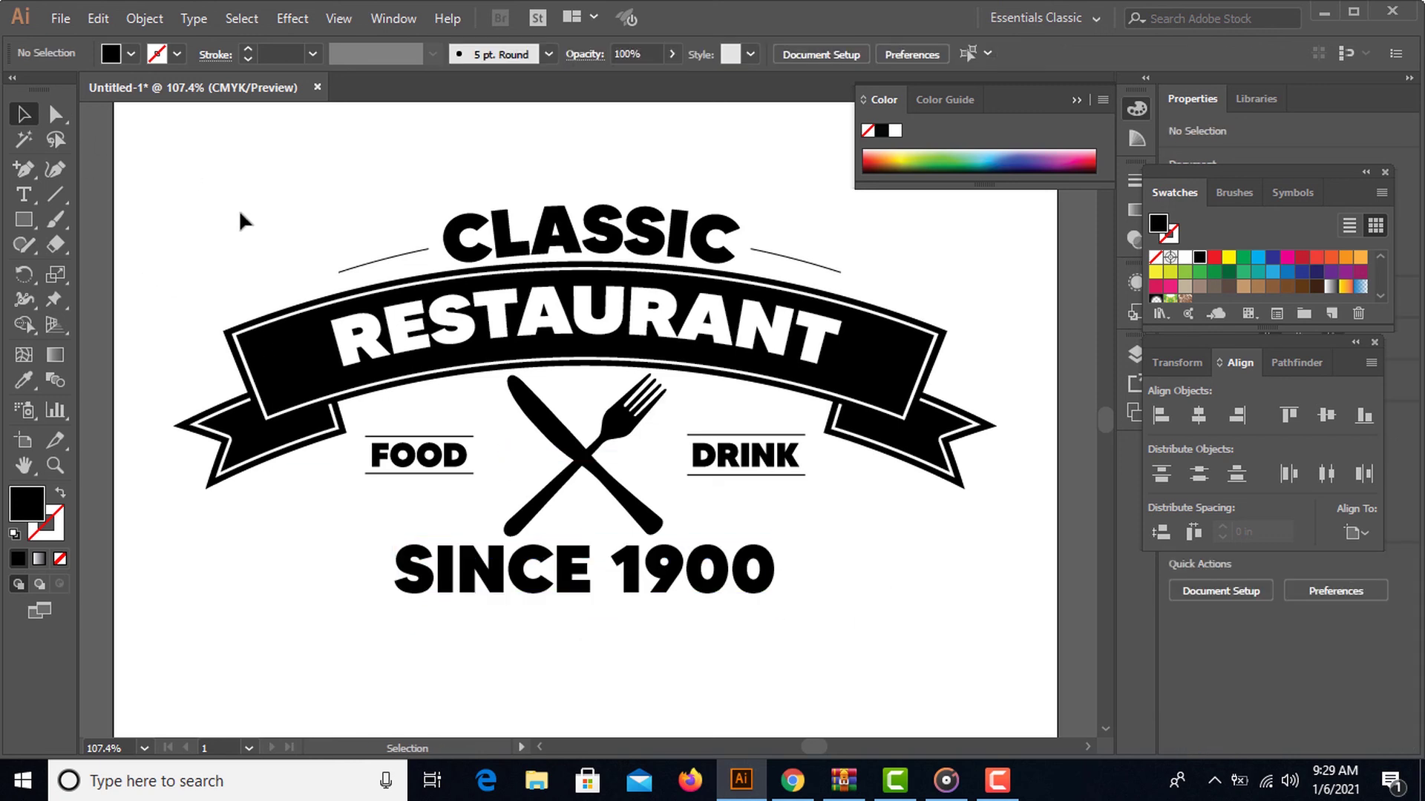
- Group all the badge artwork and center the group vertically on the artboard
left_click_drag(170, 156, 1007, 659)
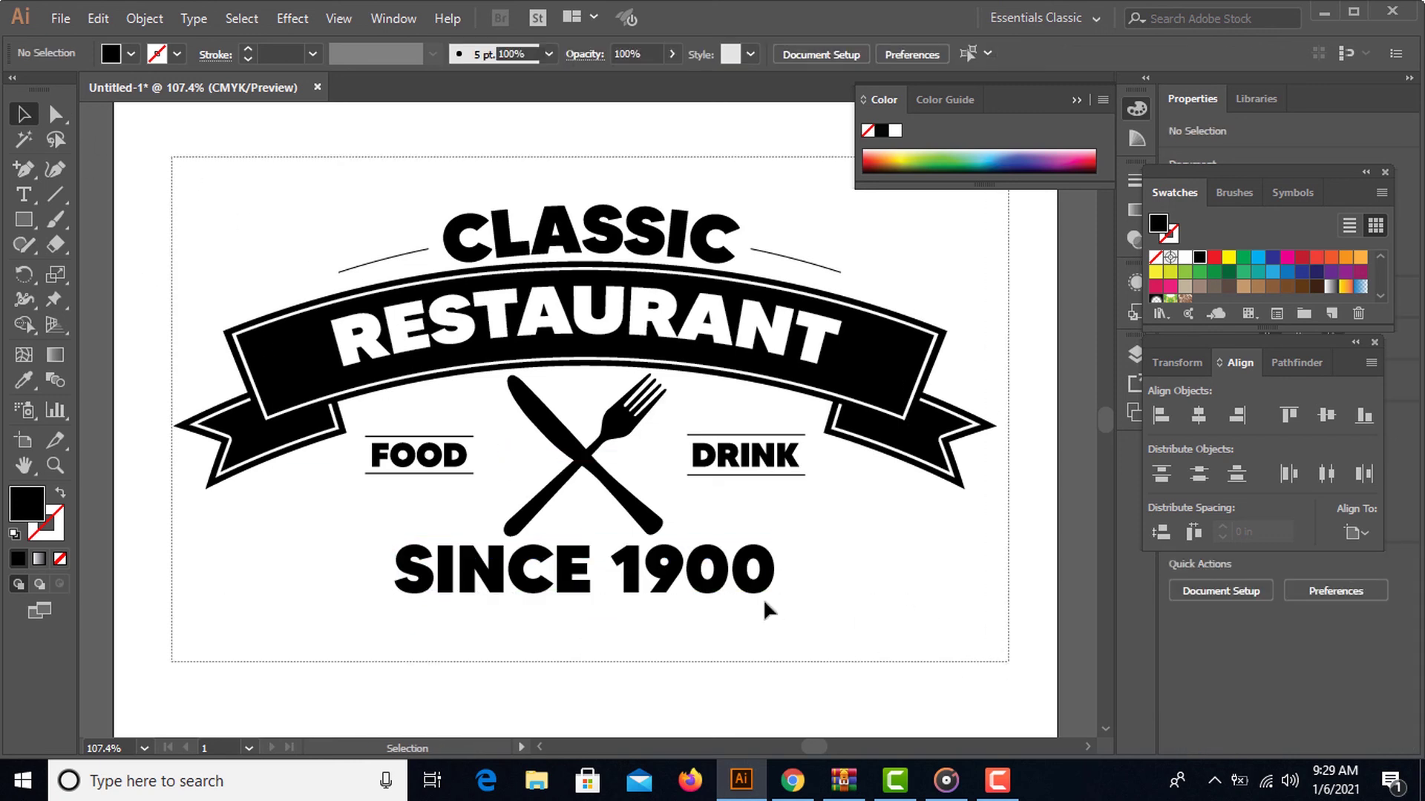
right_click(607, 549)
left_click(743, 350)
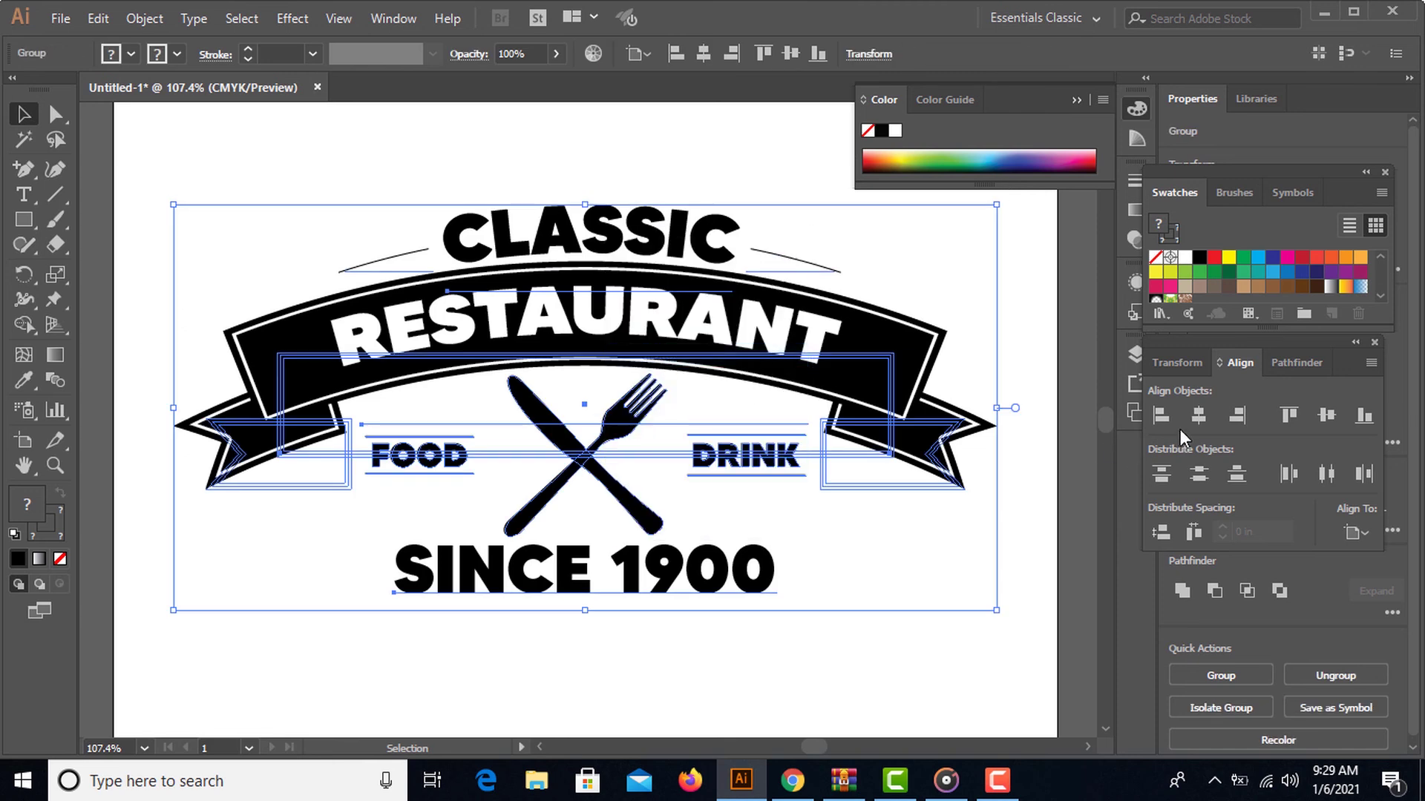
left_click(1333, 413)
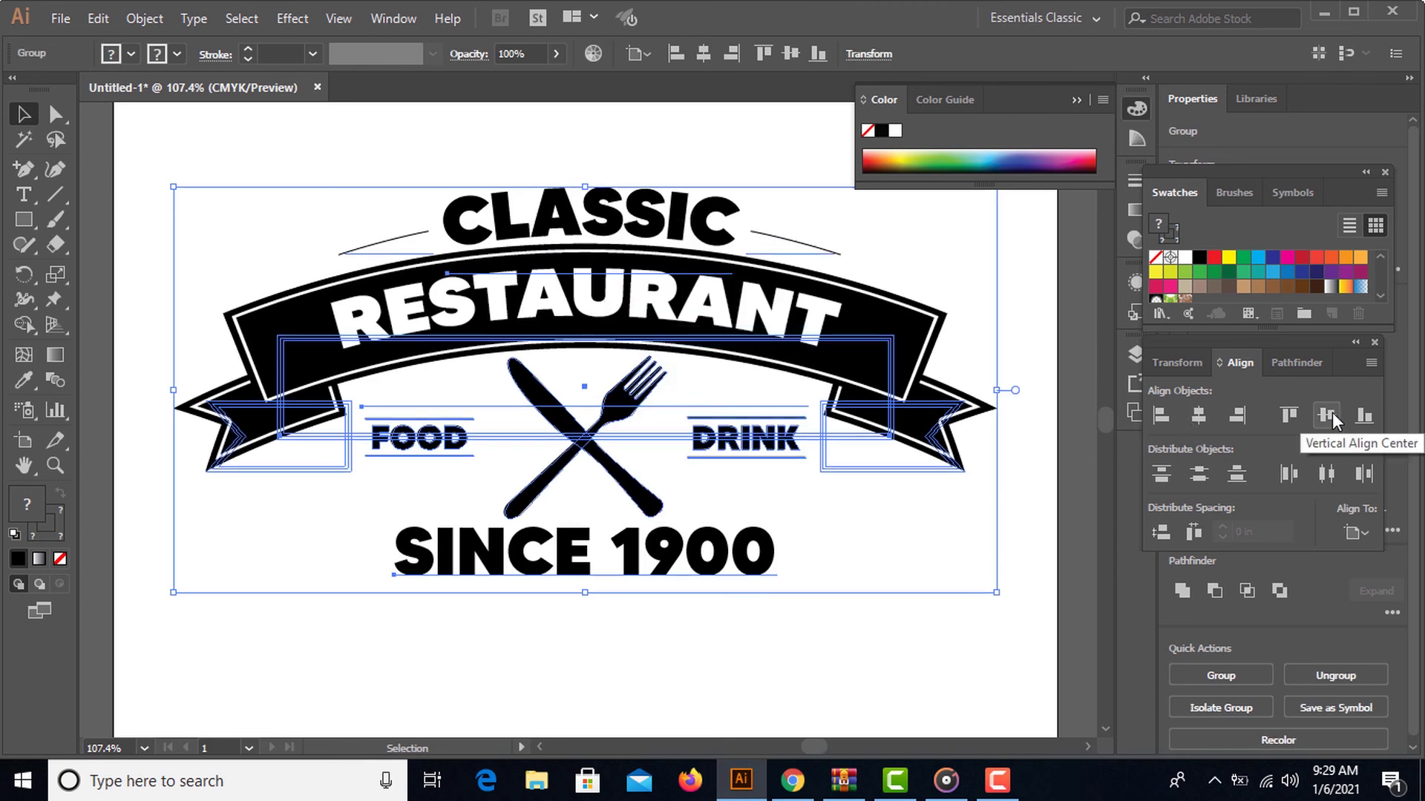
left_click(1027, 342)
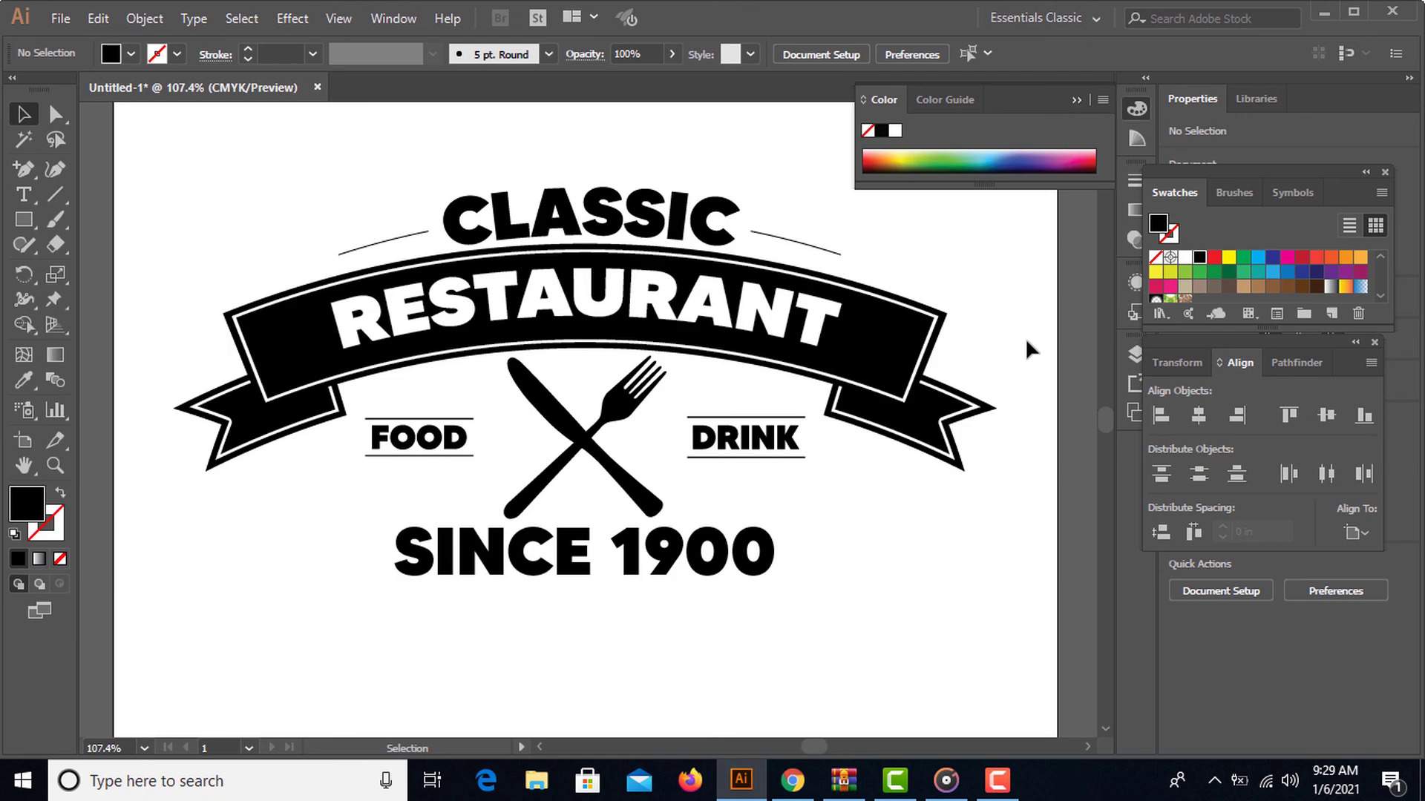